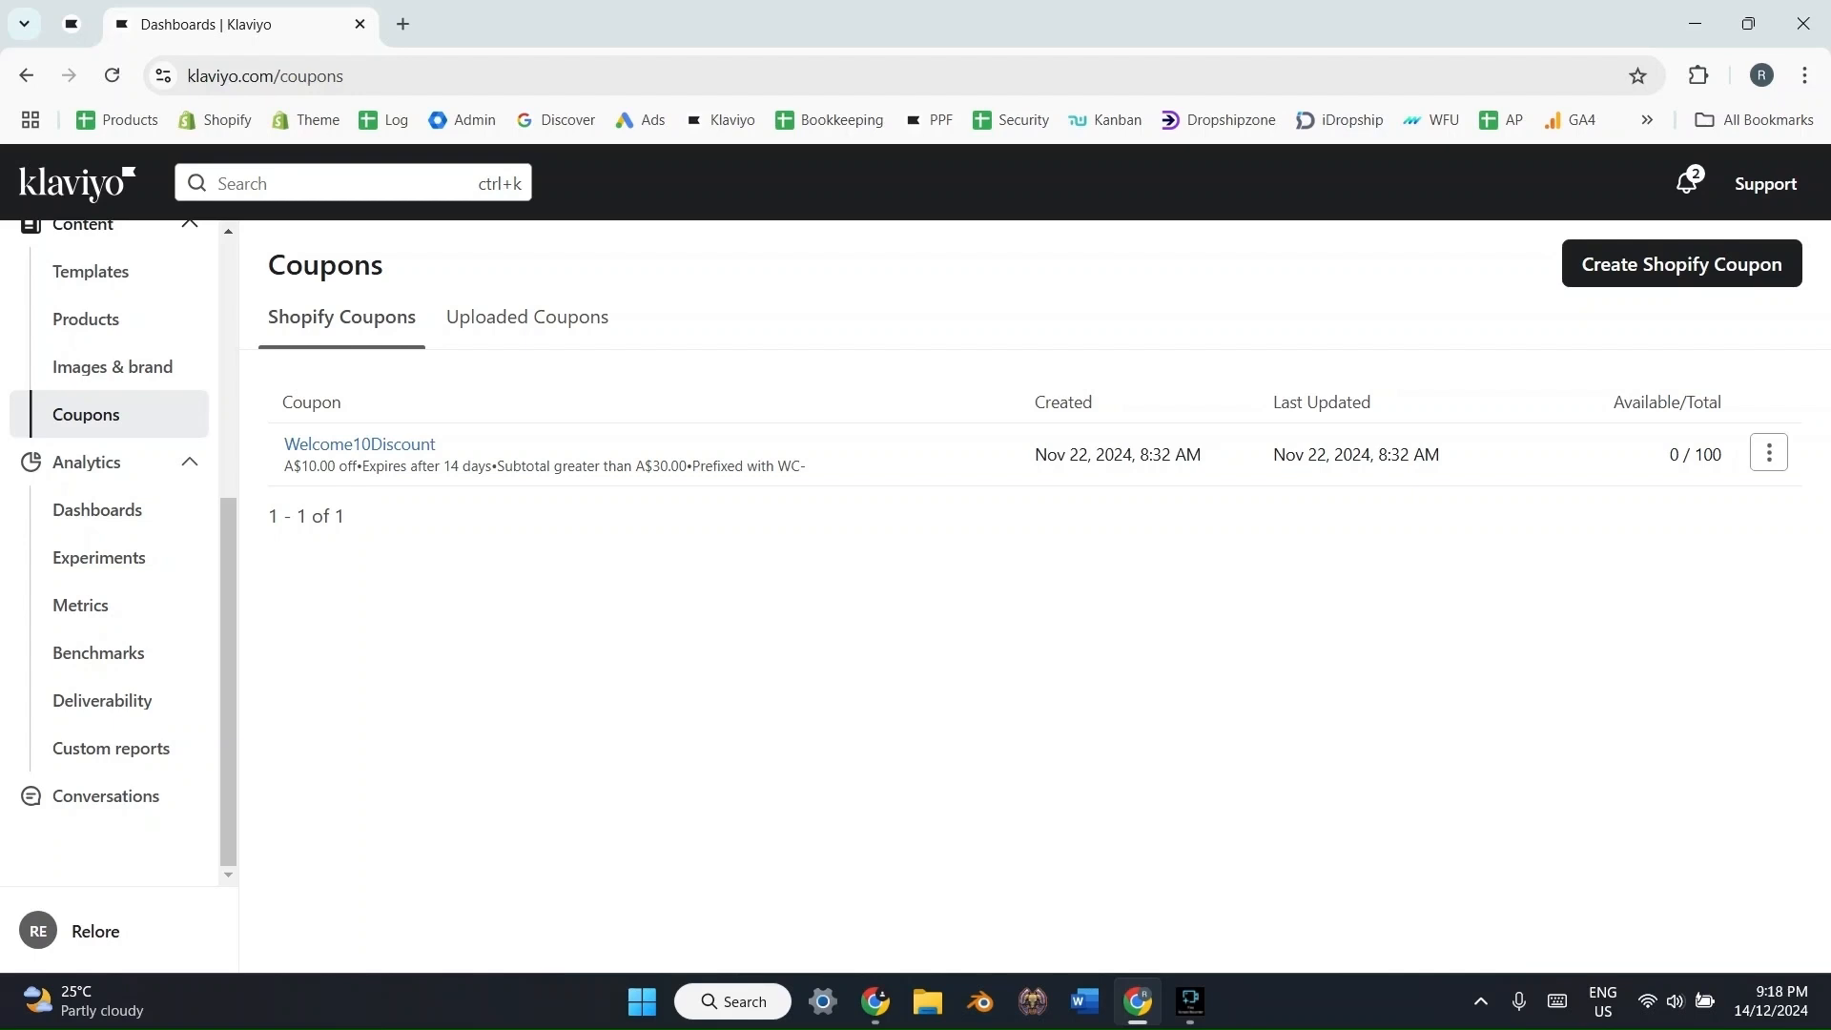
- Review the account's enabled integrations and the directory of integrations that can be added
left_click(57, 931)
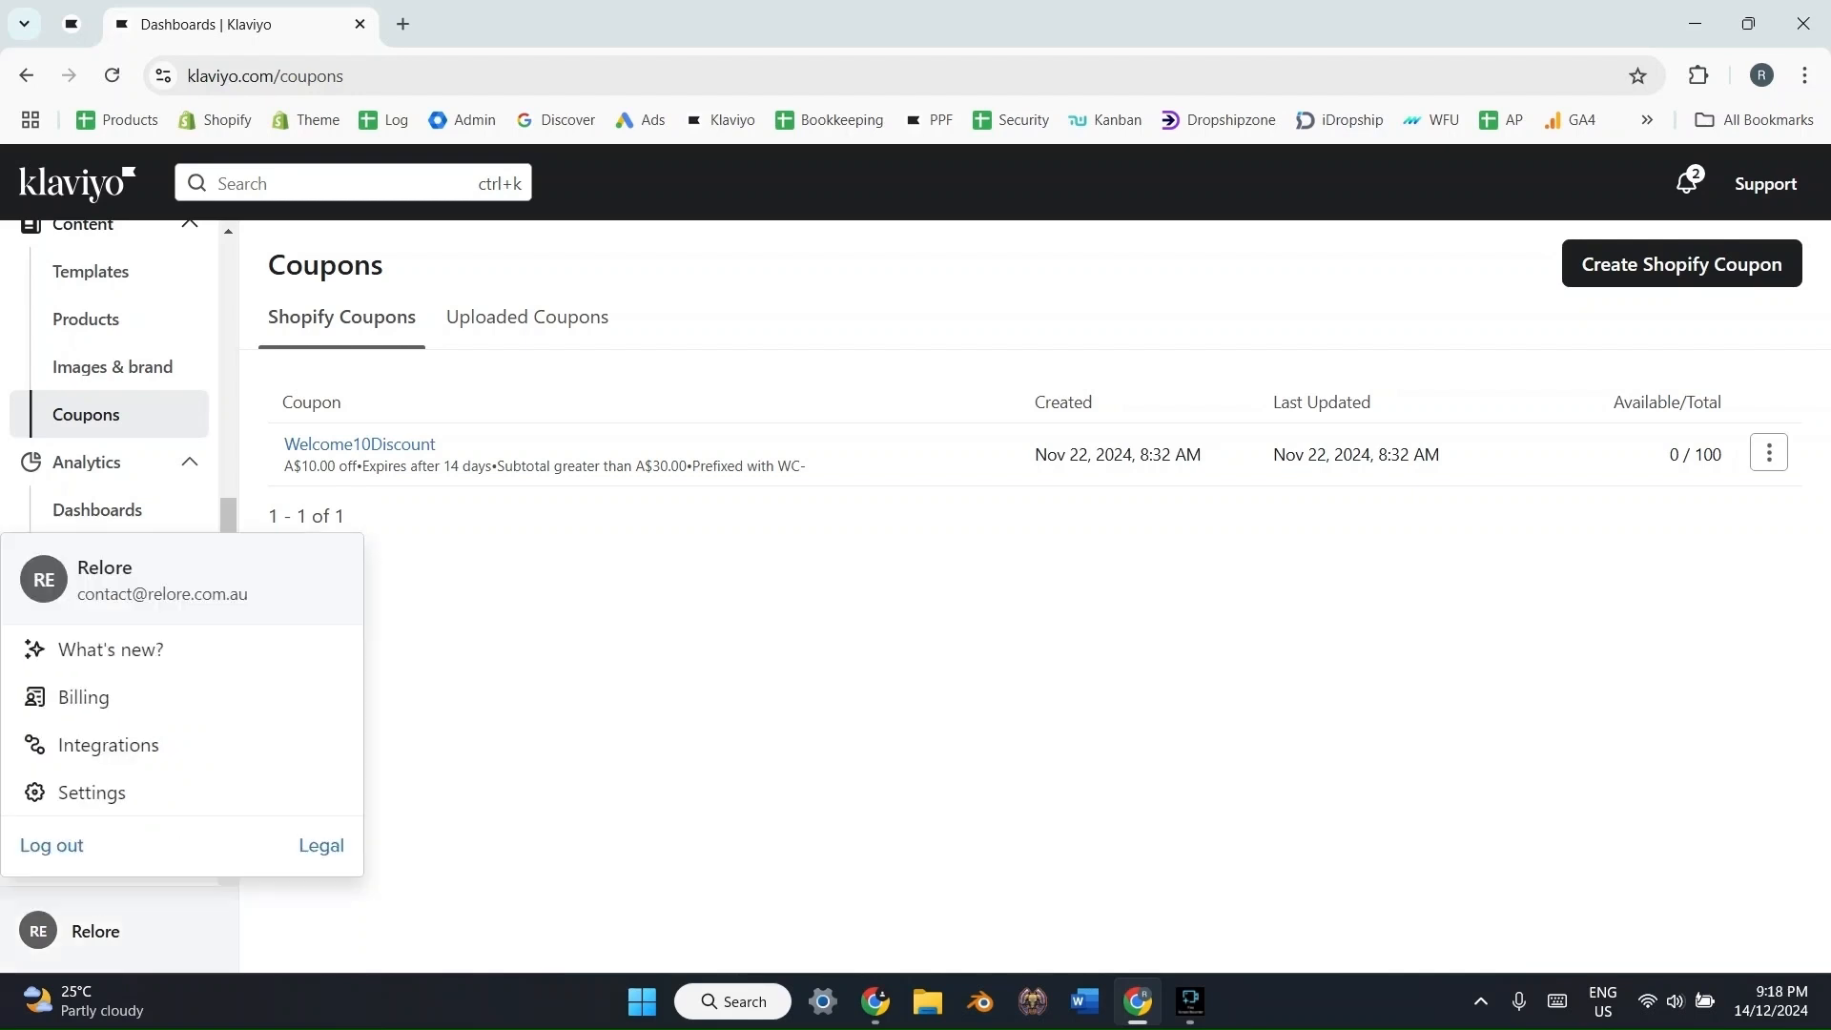
left_click(108, 744)
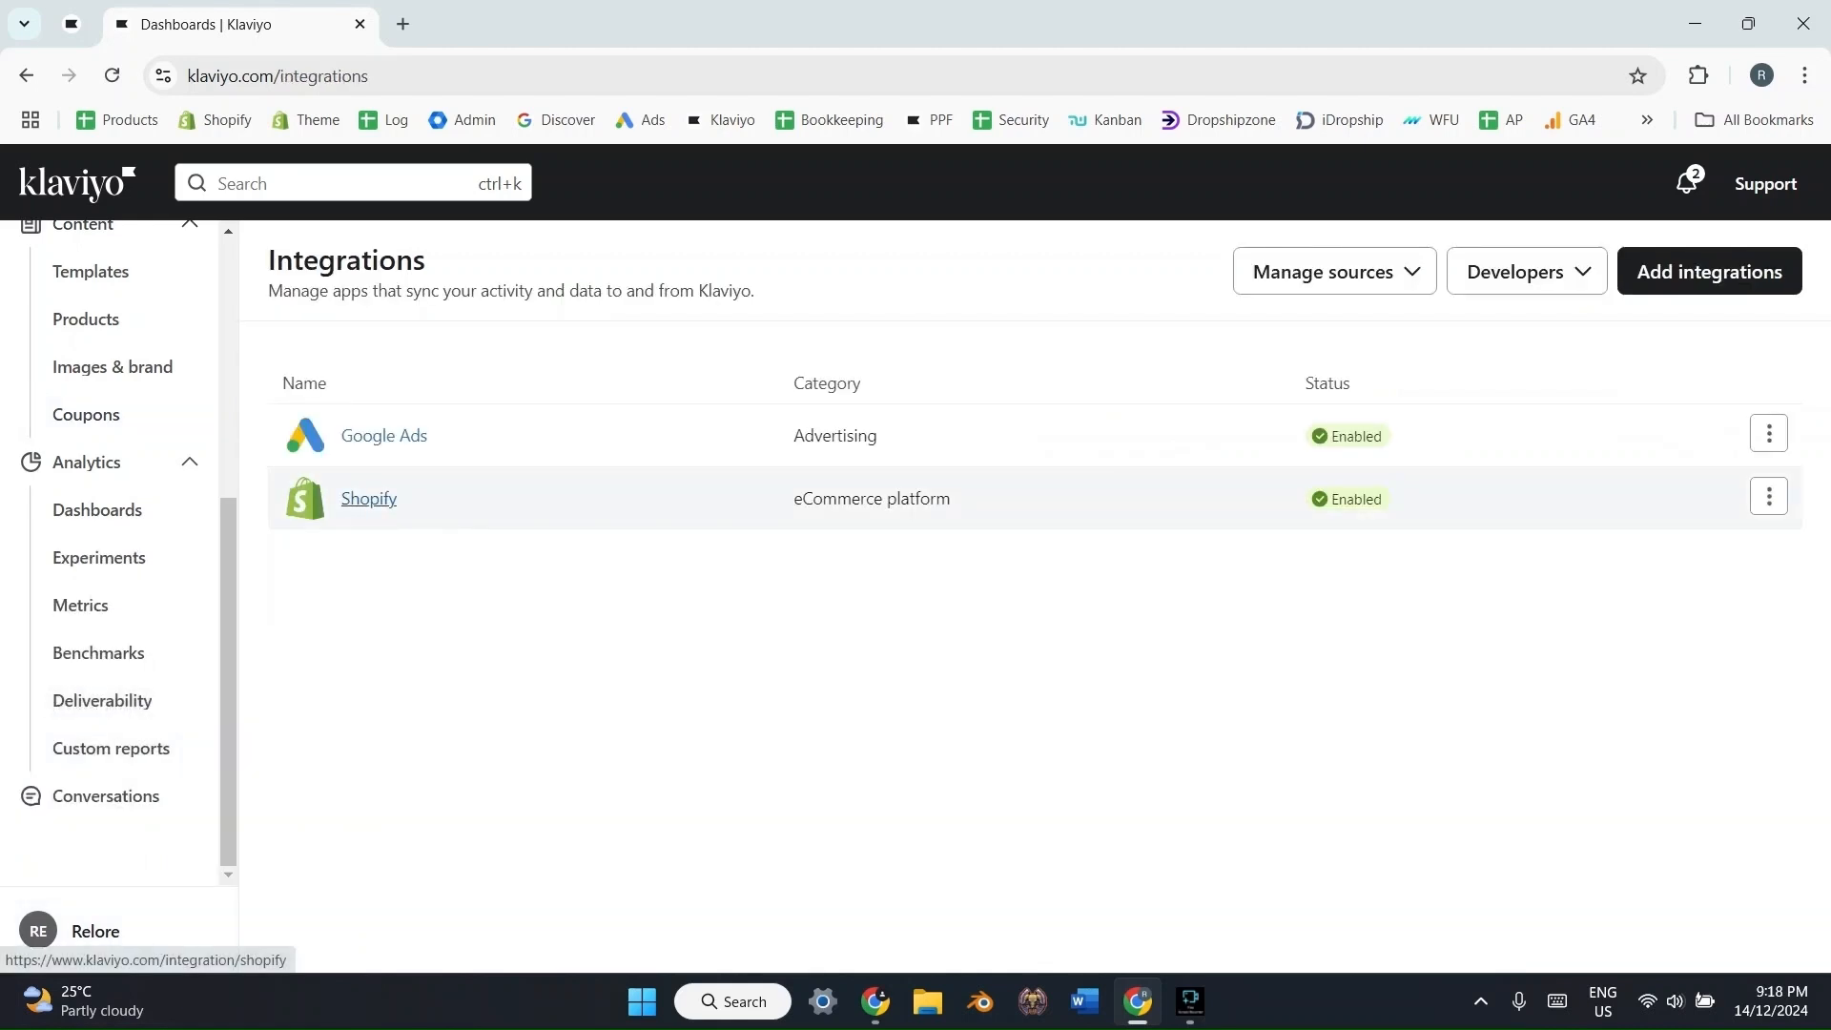
left_click(1709, 271)
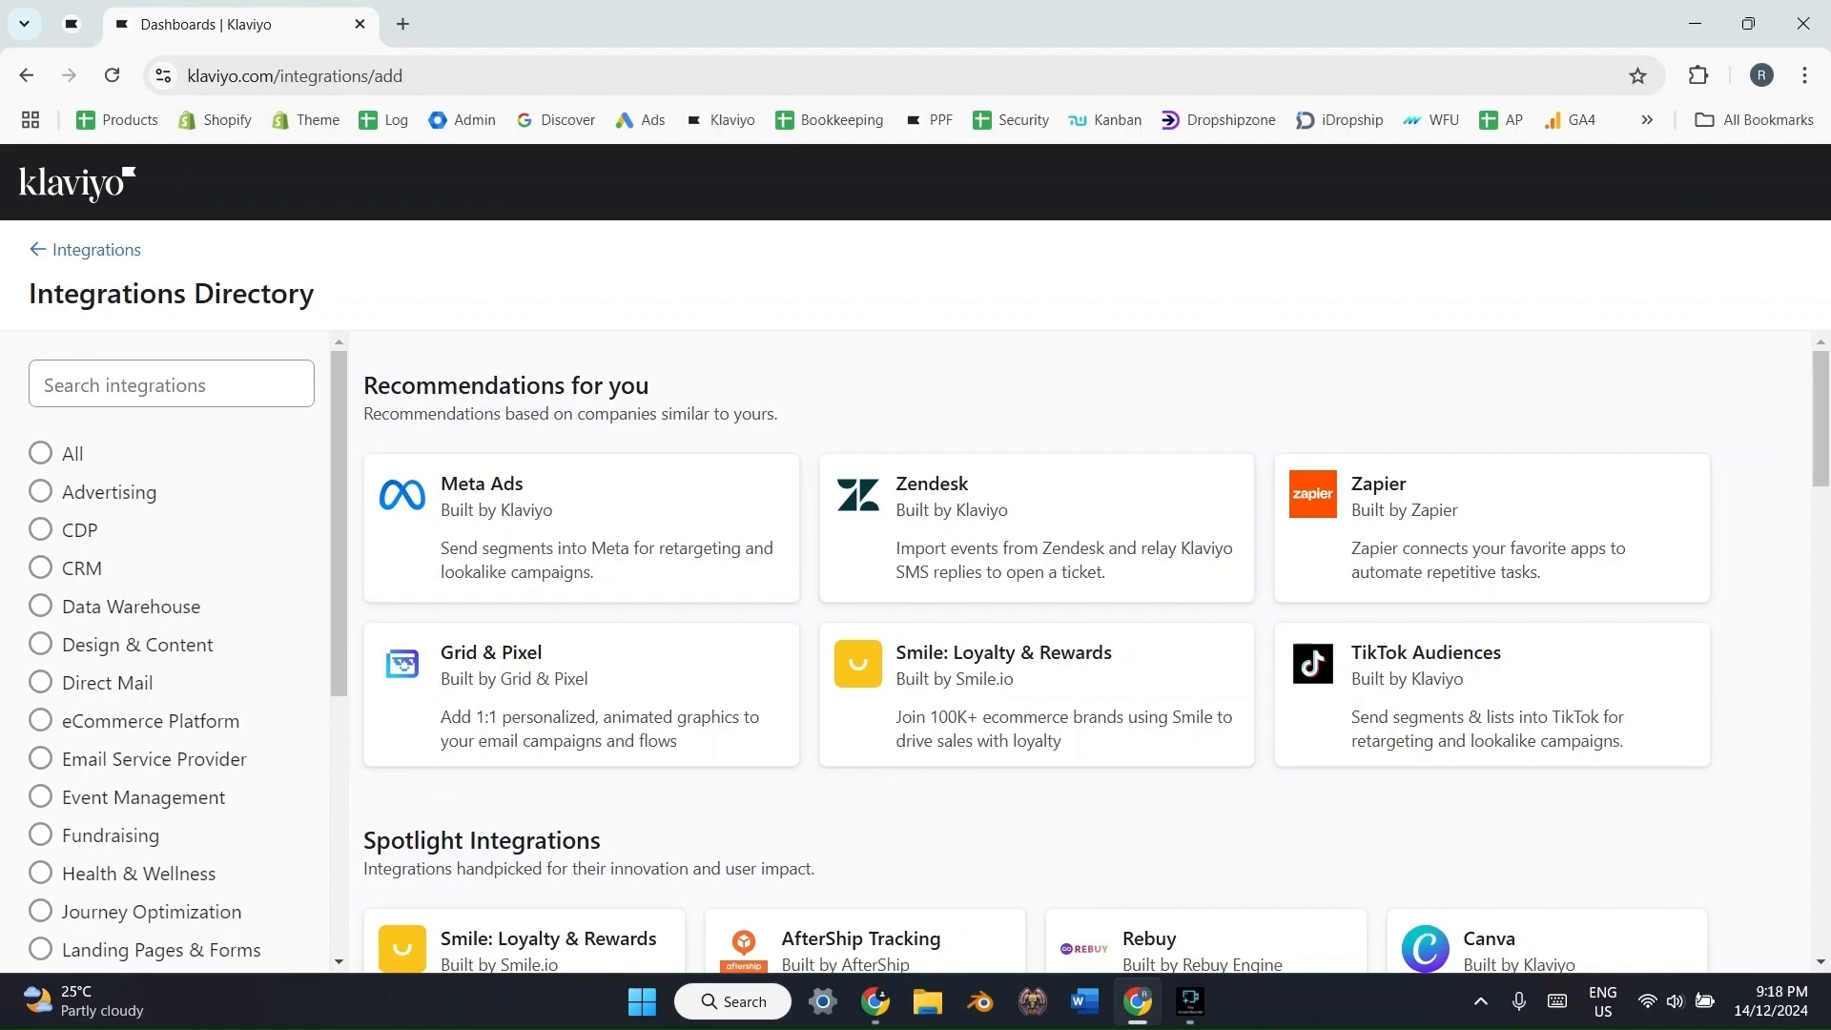
left_click(96, 250)
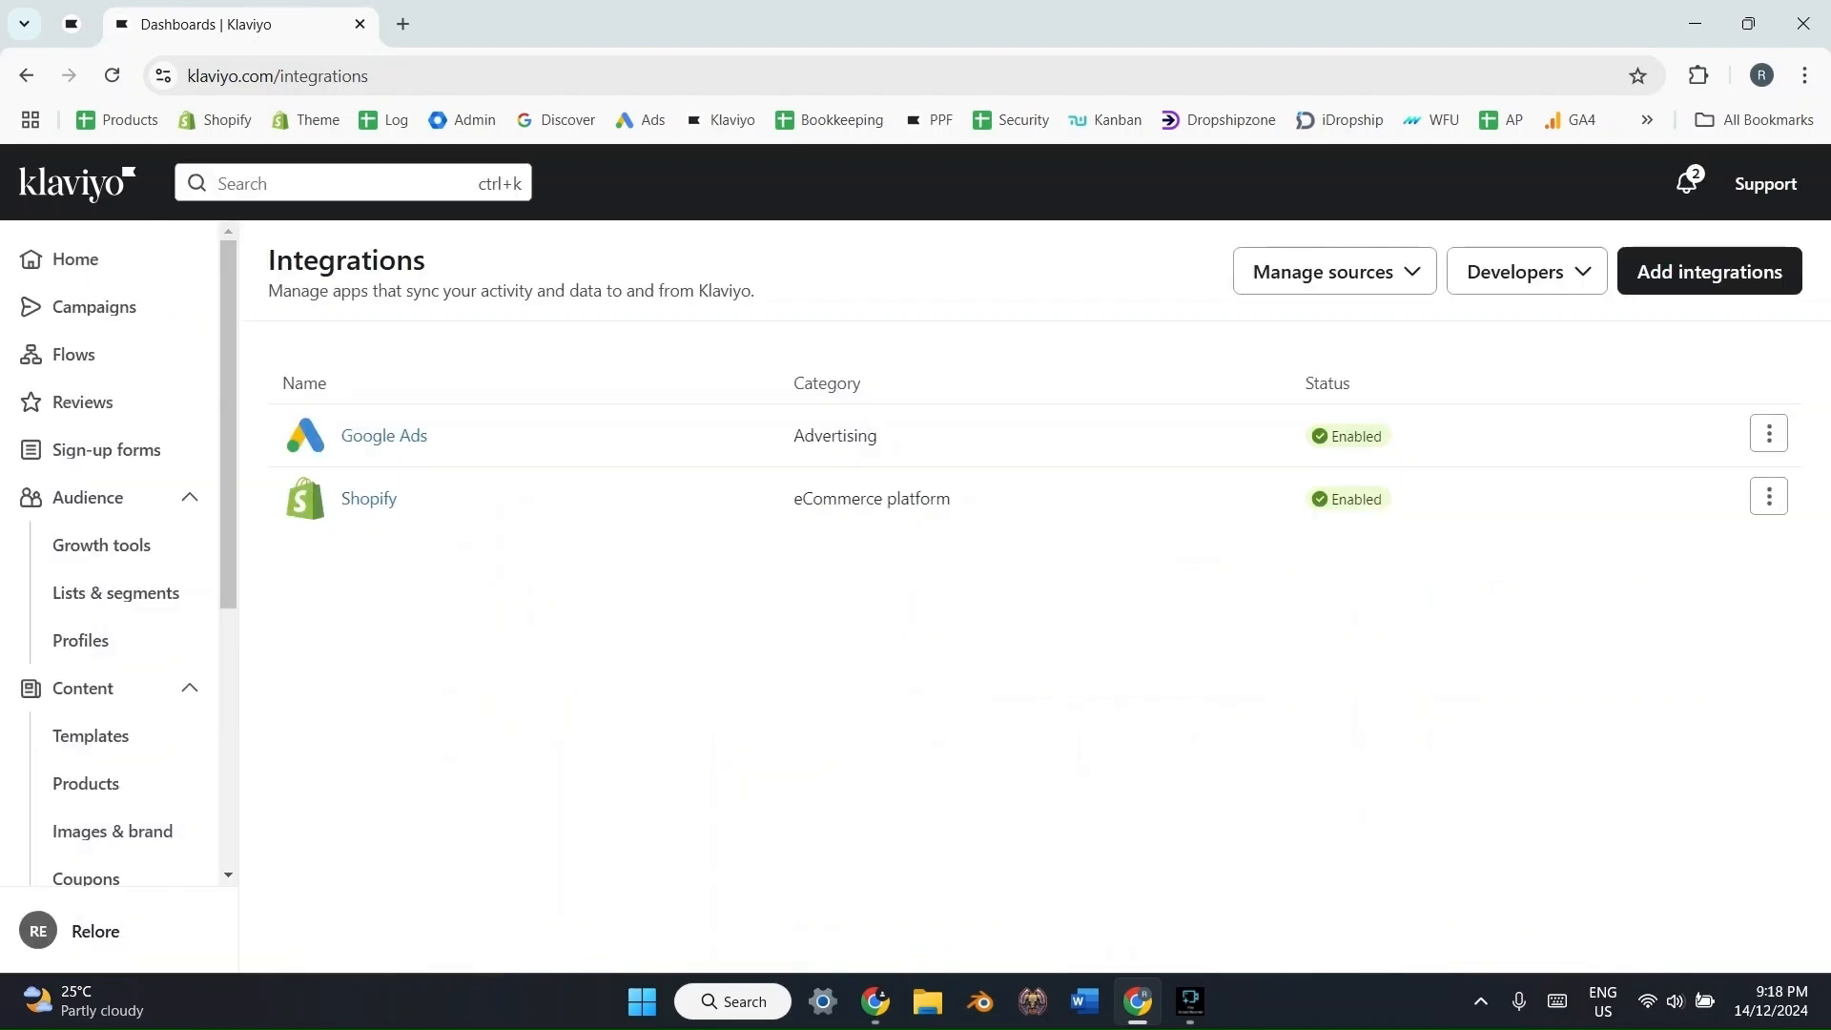
- Go to the coupons page and start creating a new Shopify coupon
scroll(104, 449, "down", 2)
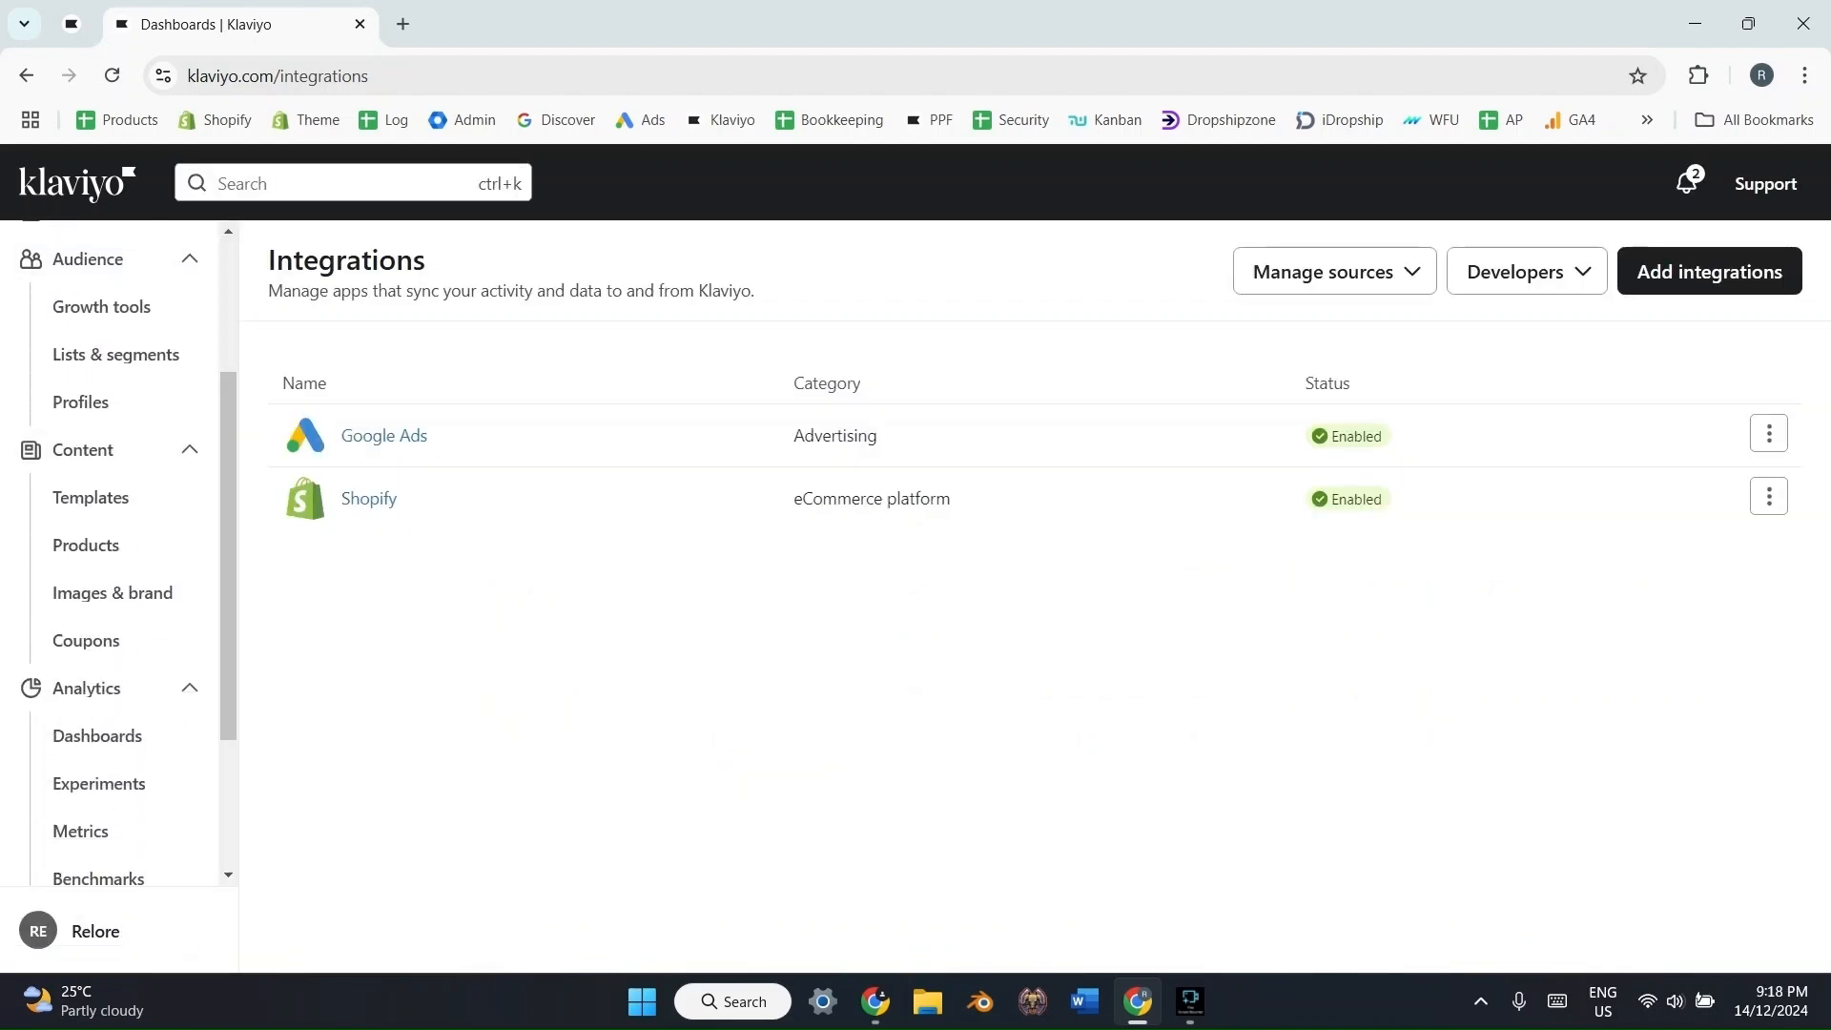
left_click(105, 449)
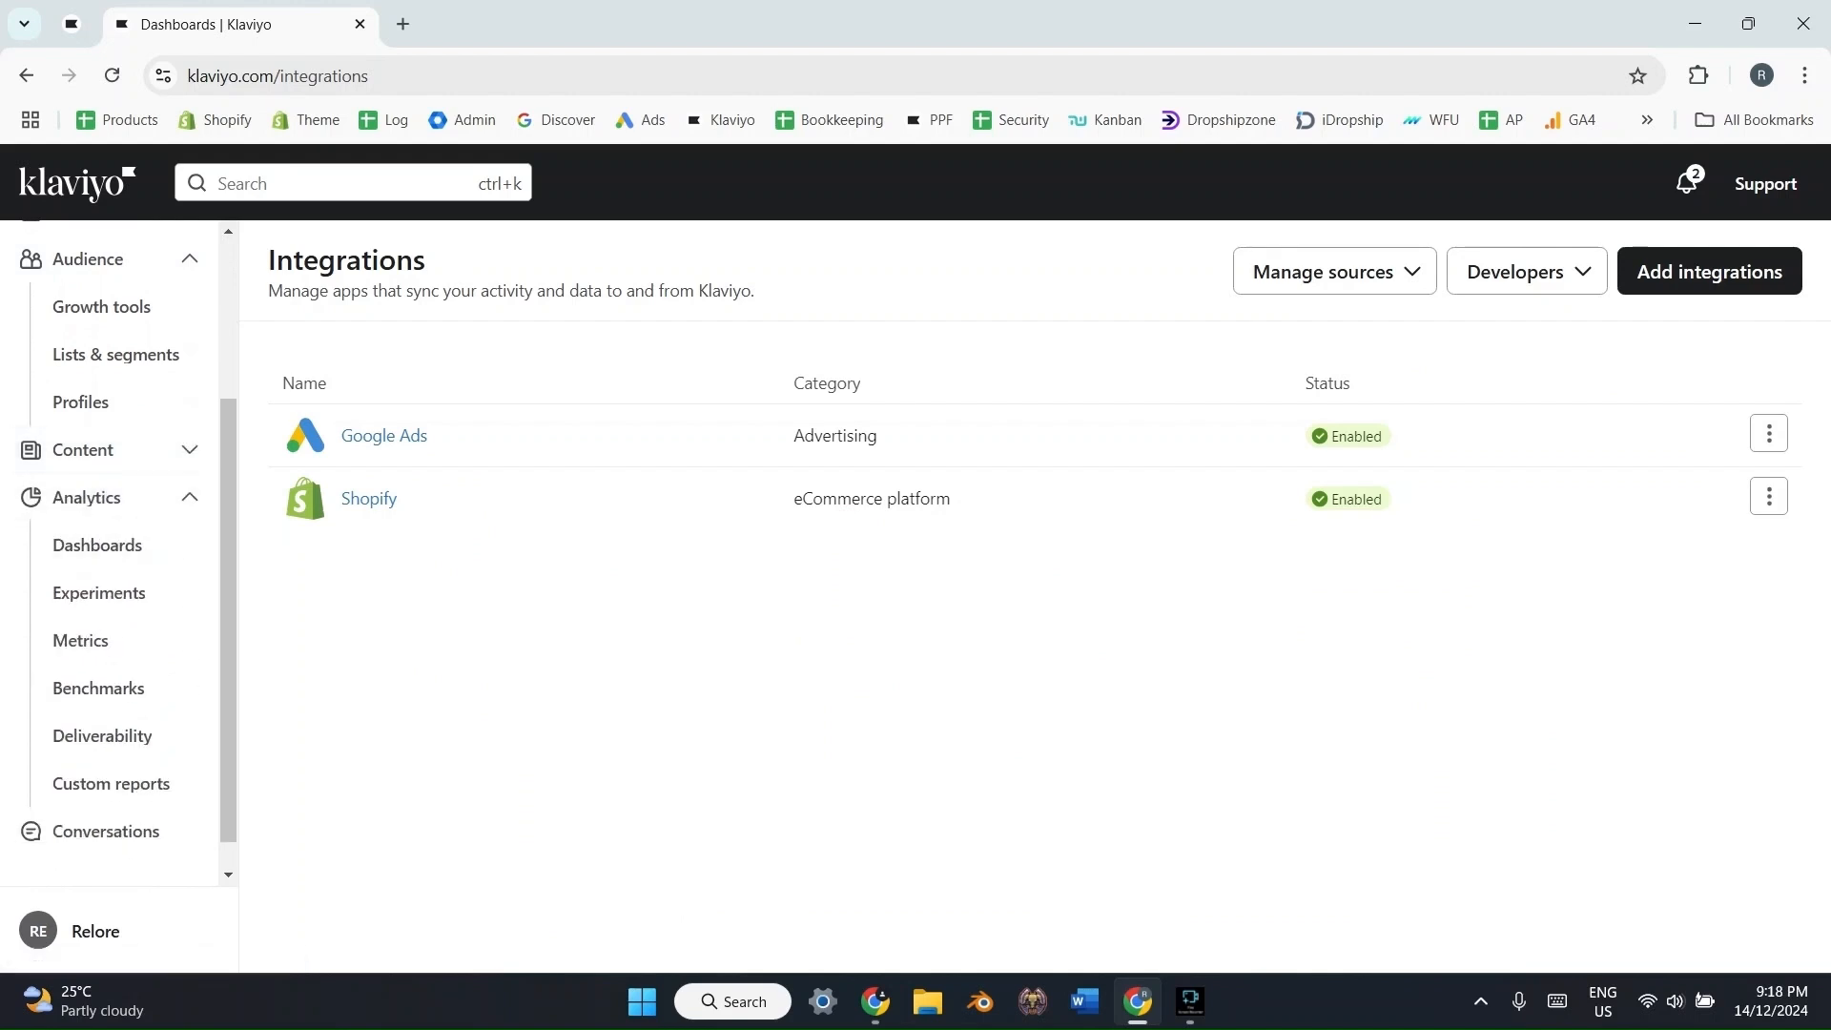
left_click(105, 449)
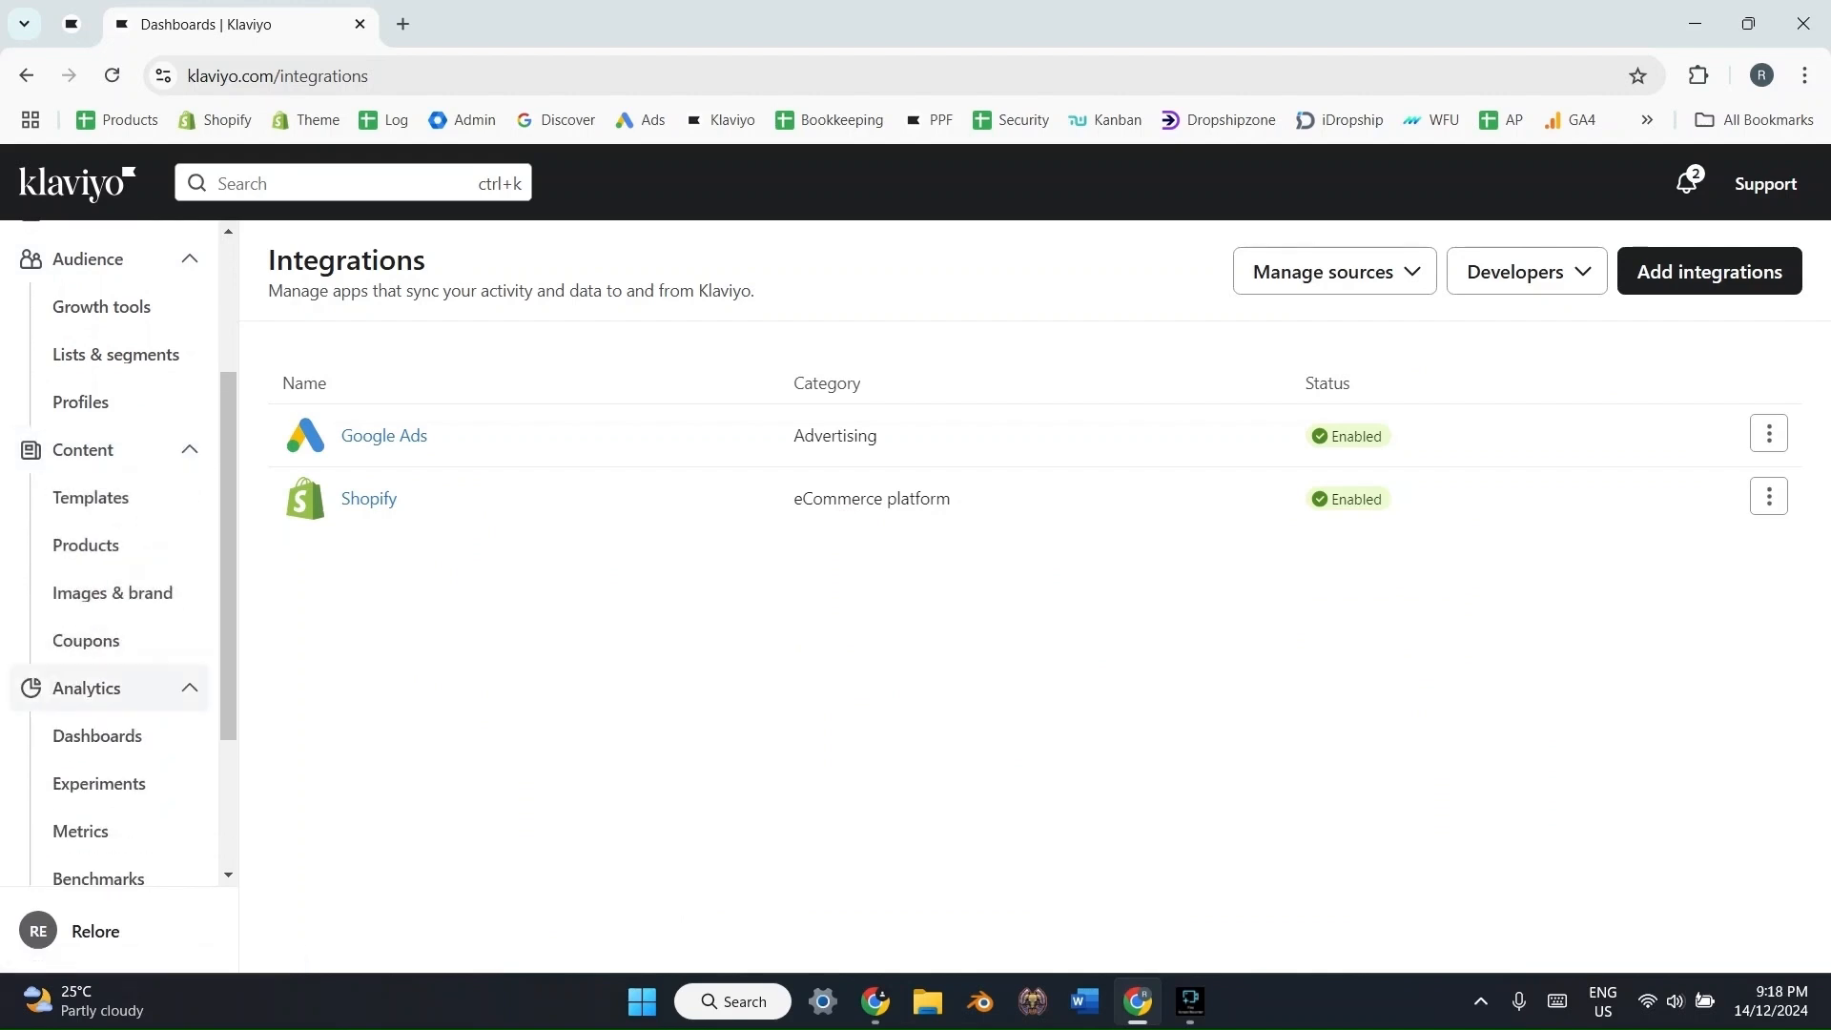
left_click(85, 640)
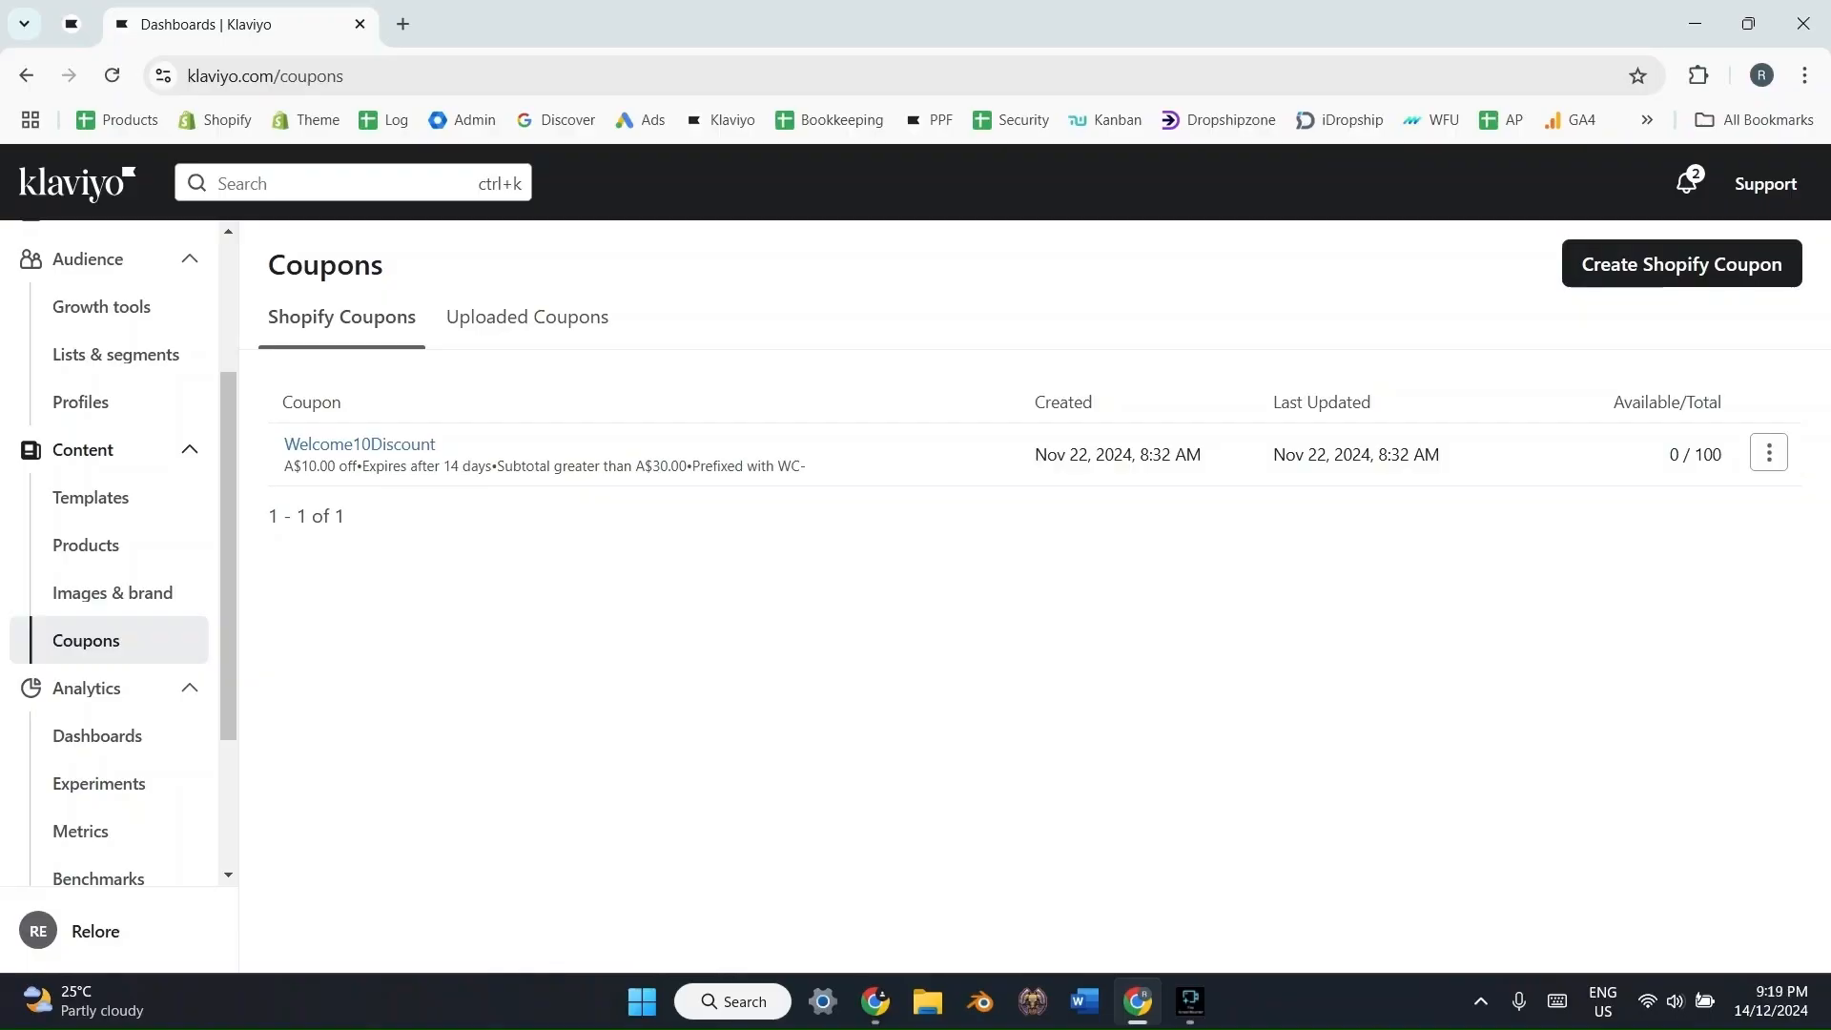
left_click(1681, 264)
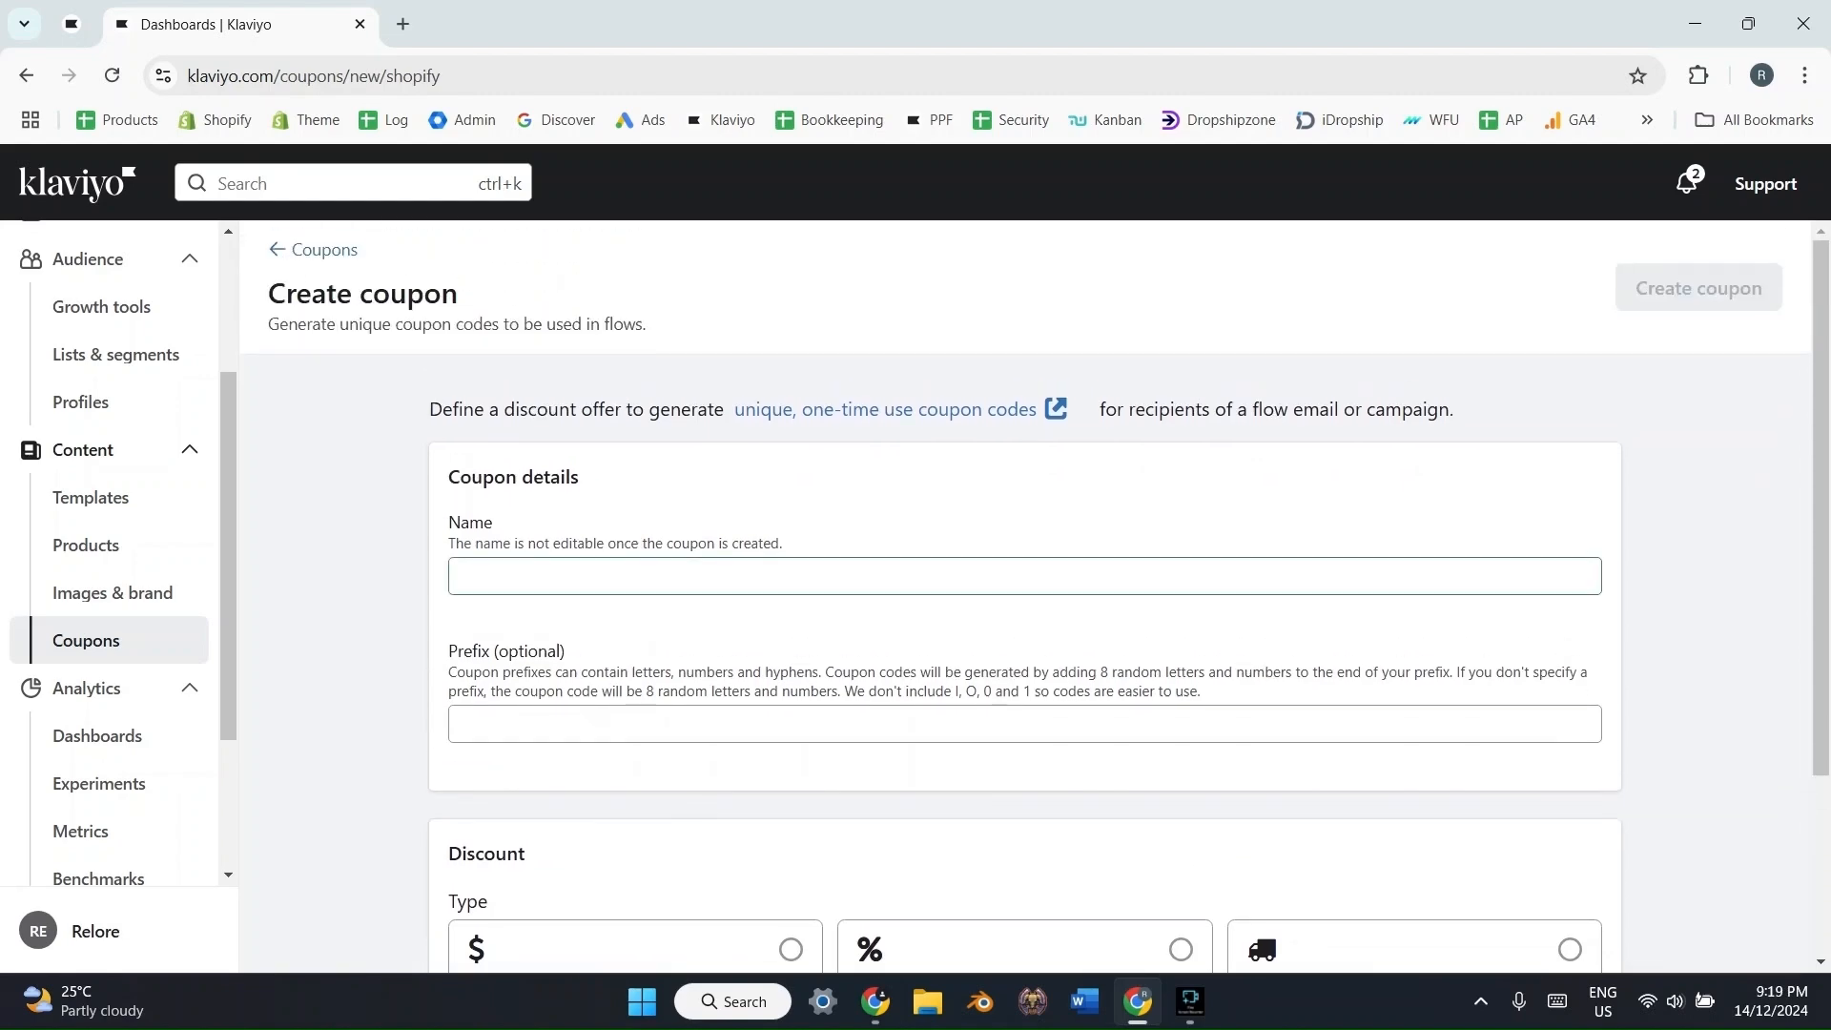
- Name the new coupon Welcome20
scroll(1024, 596, "down", 3)
scroll(1024, 596, "up", 3)
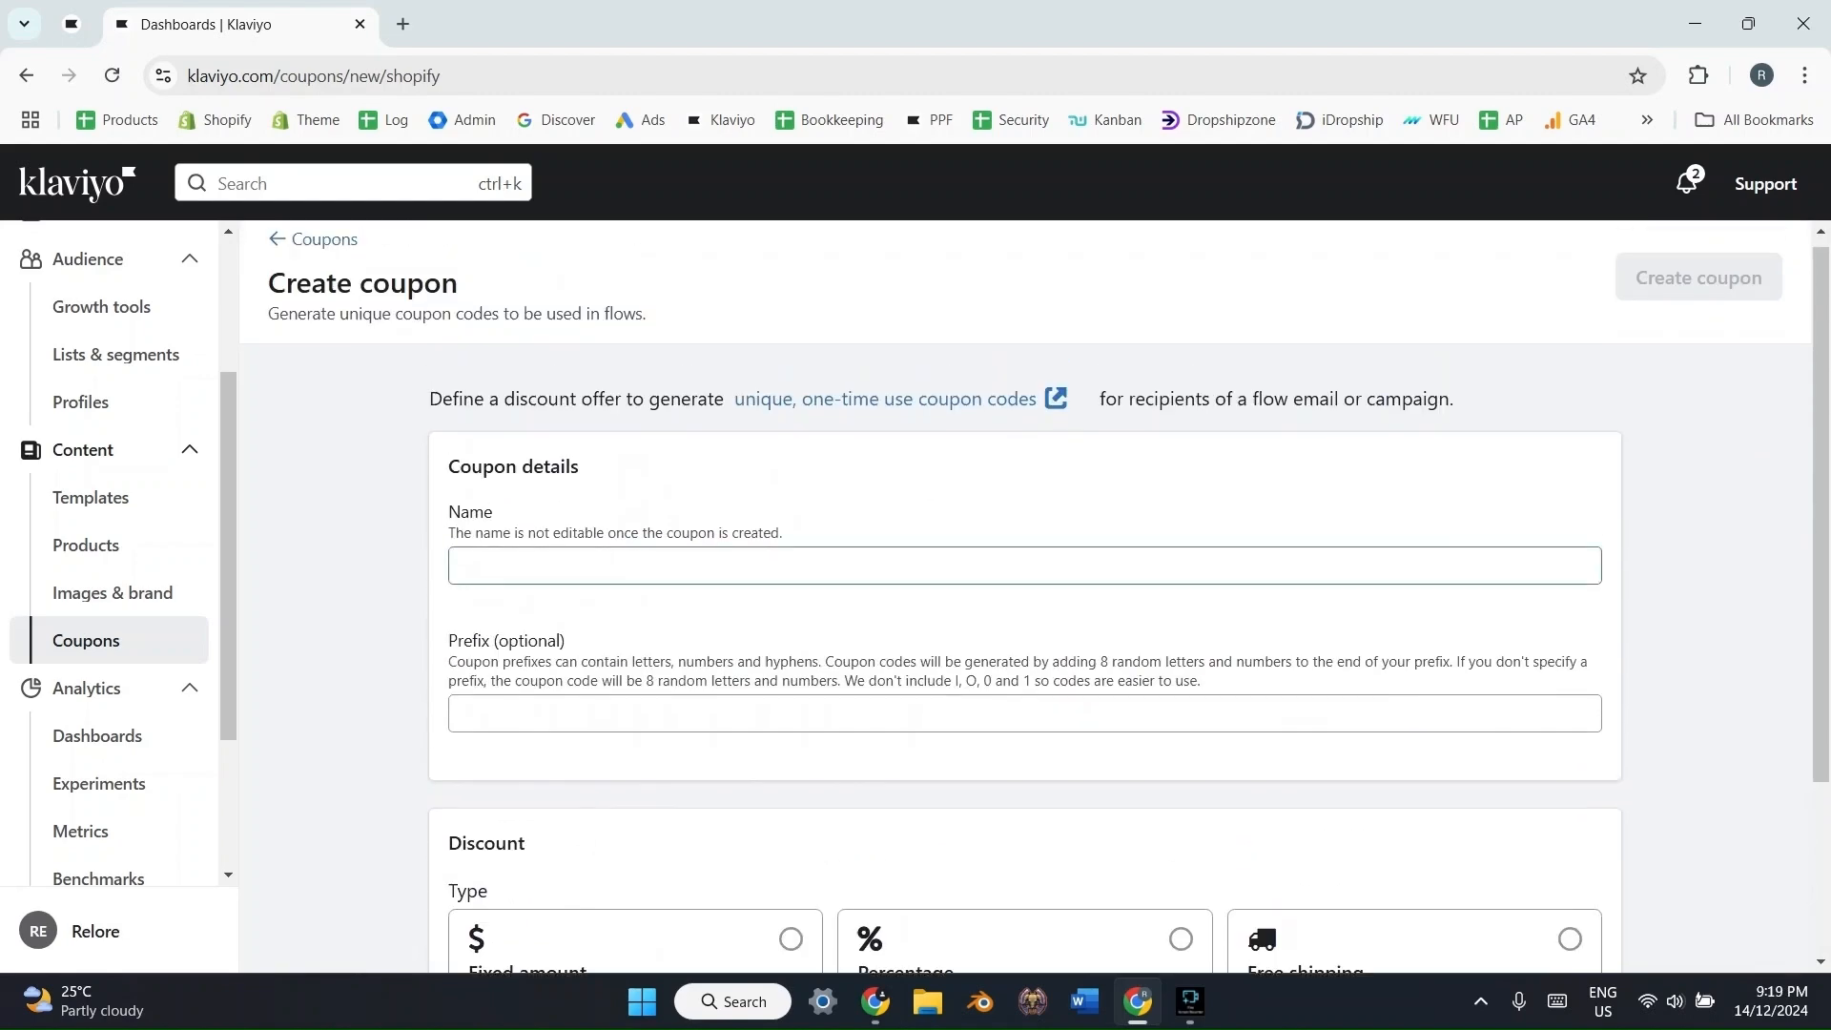
left_click(1024, 565)
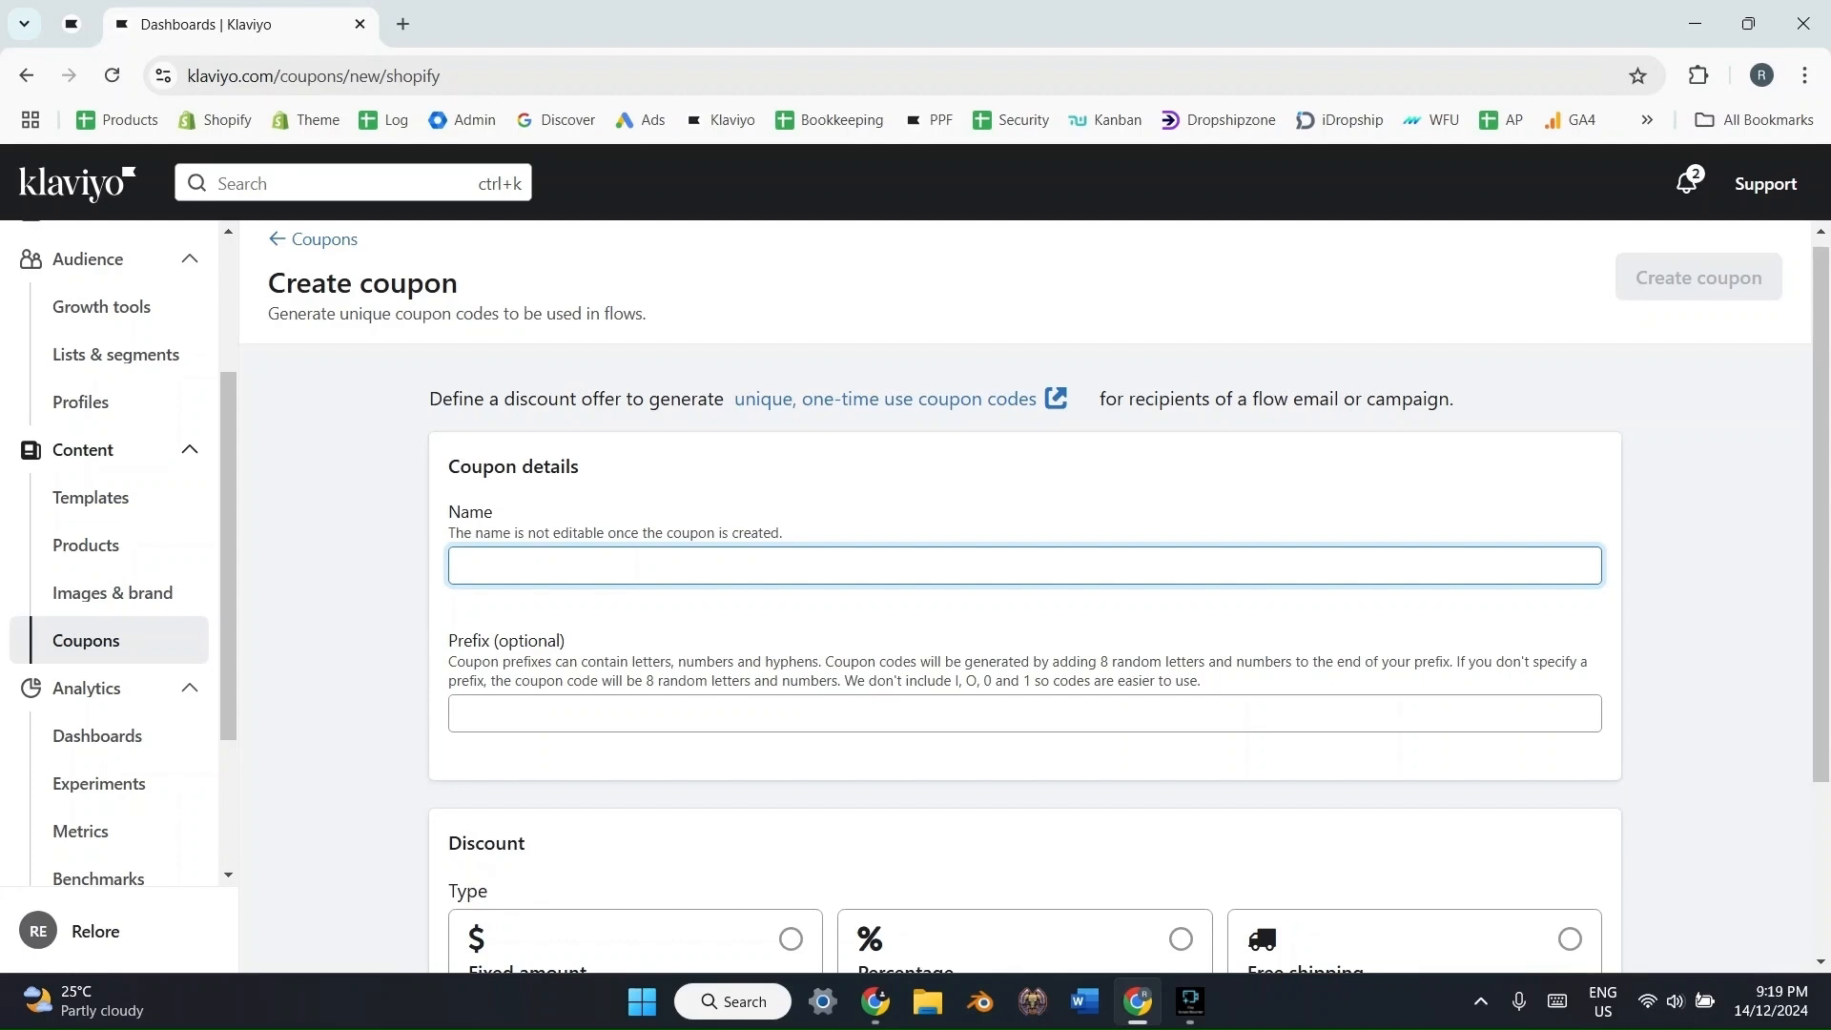
type("Welcome20")
- Check the existing discounts in the Shopify admin and return to the Klaviyo coupon form
left_click(460, 713)
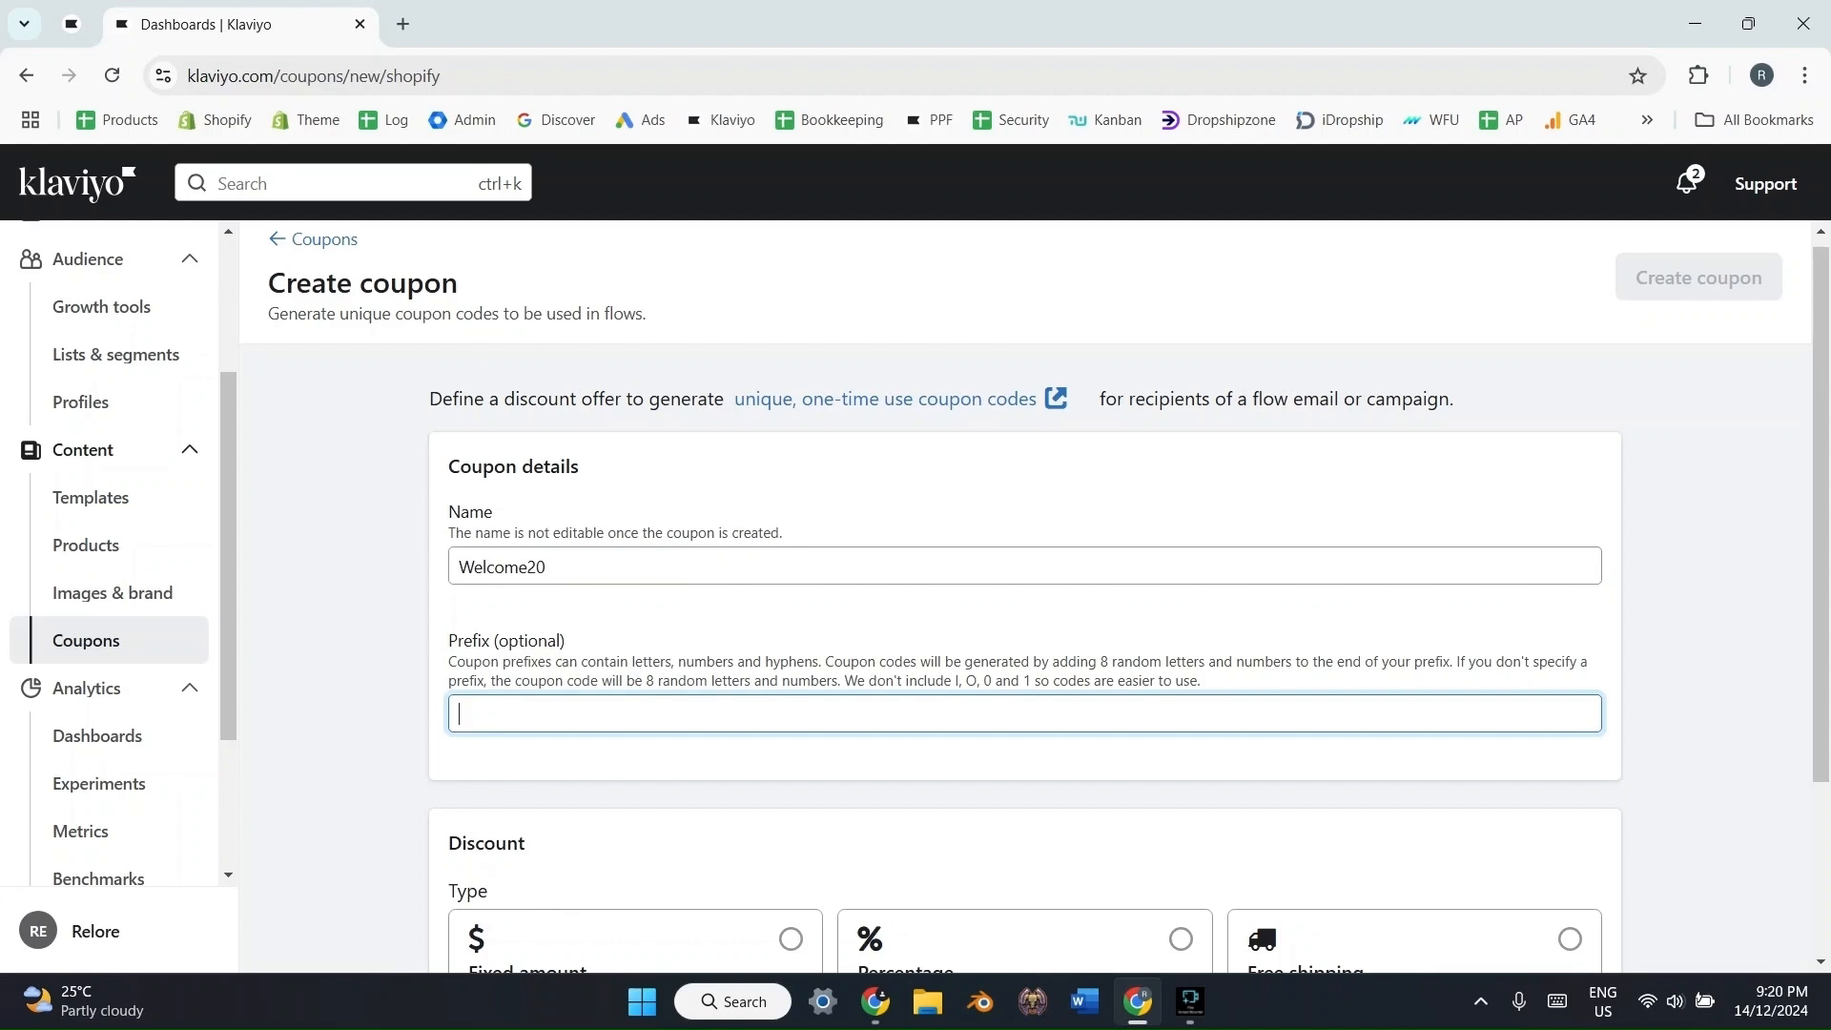
scroll(1025, 596, "down", 1)
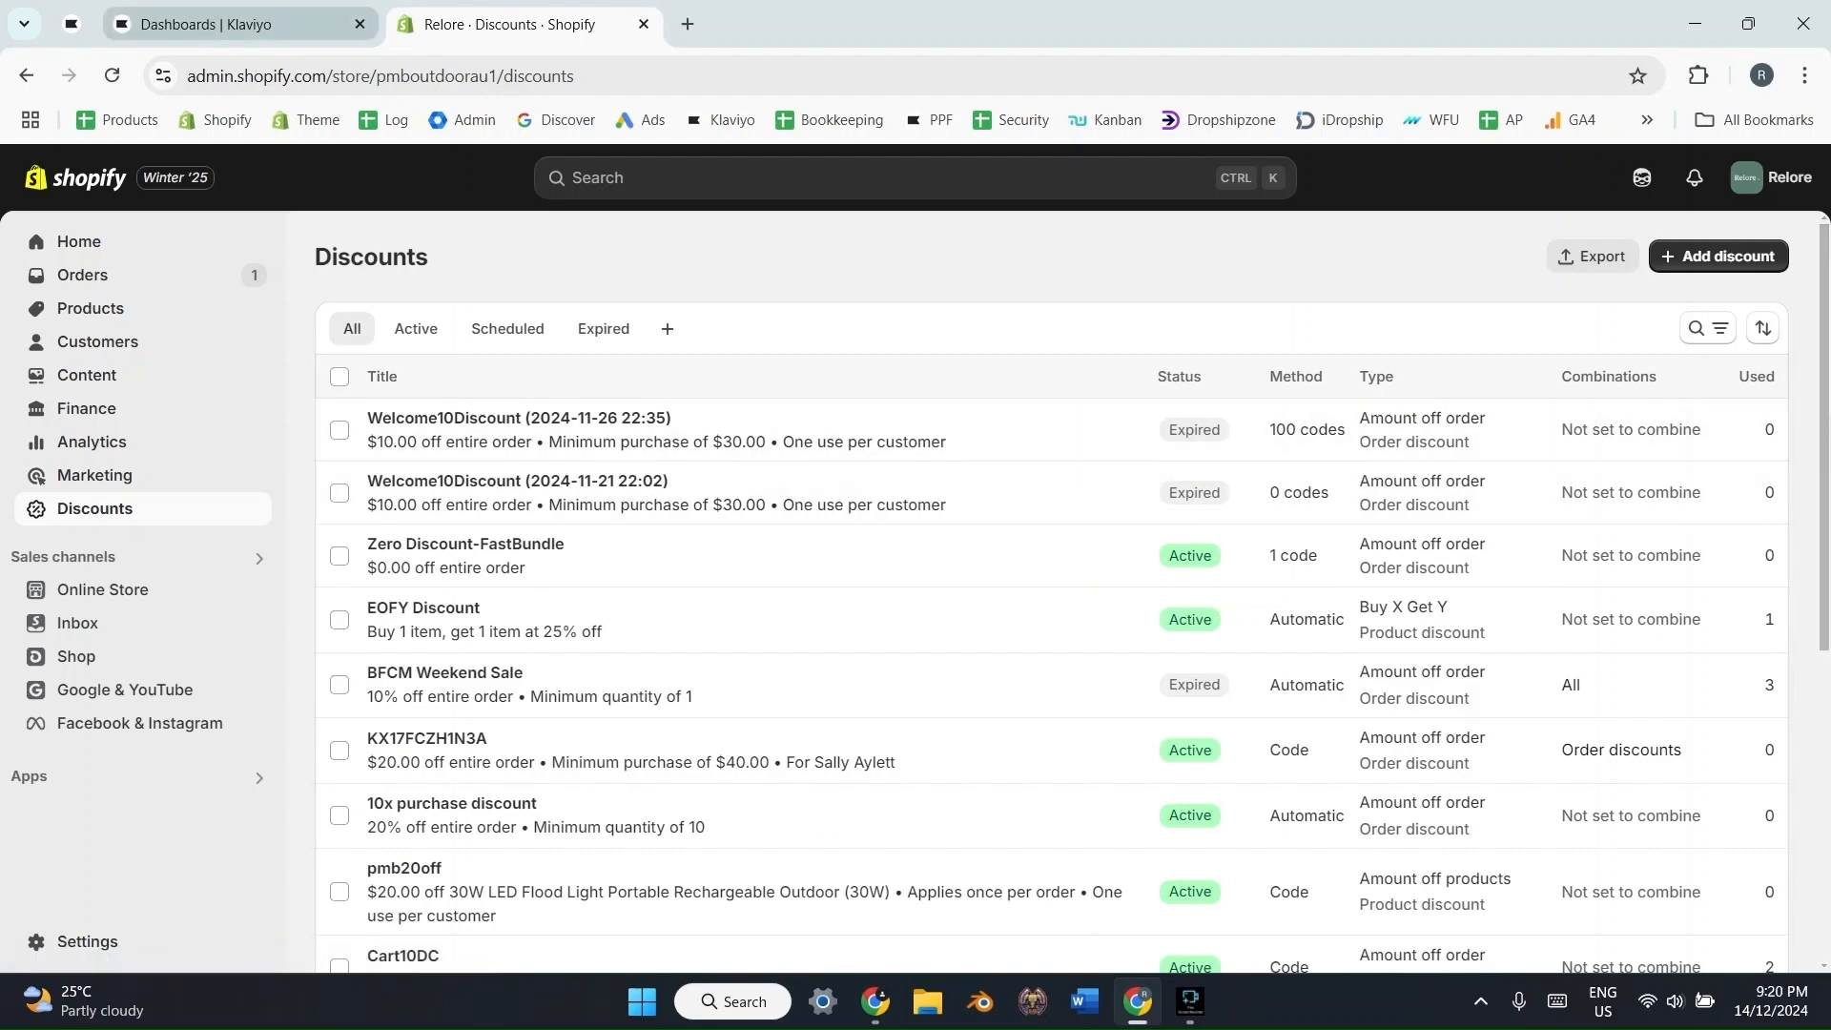
left_click(229, 24)
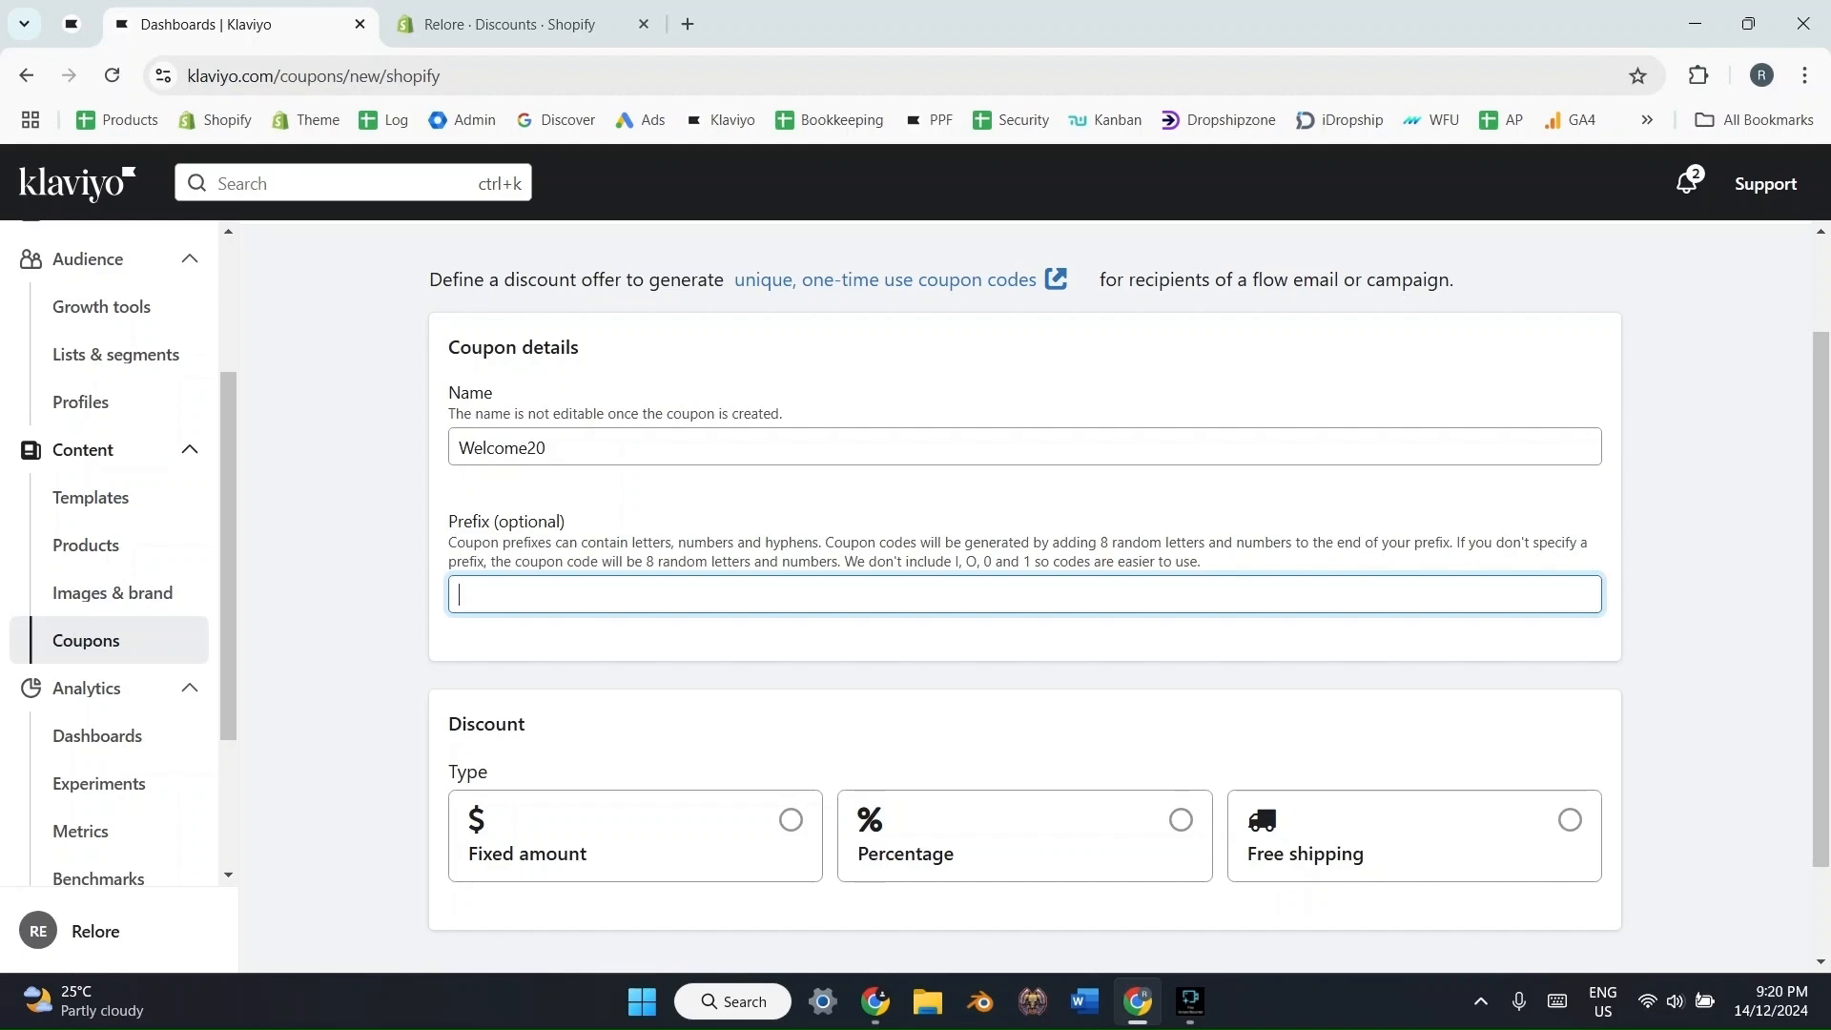
- Try W20- and Welcome- as the coupon prefix, and clear the prefix field again
type("W20-")
key("ctrl+a")
type("Welcome")
key("ctrl+a")
left_click_drag(1097, 542, 1204, 541)
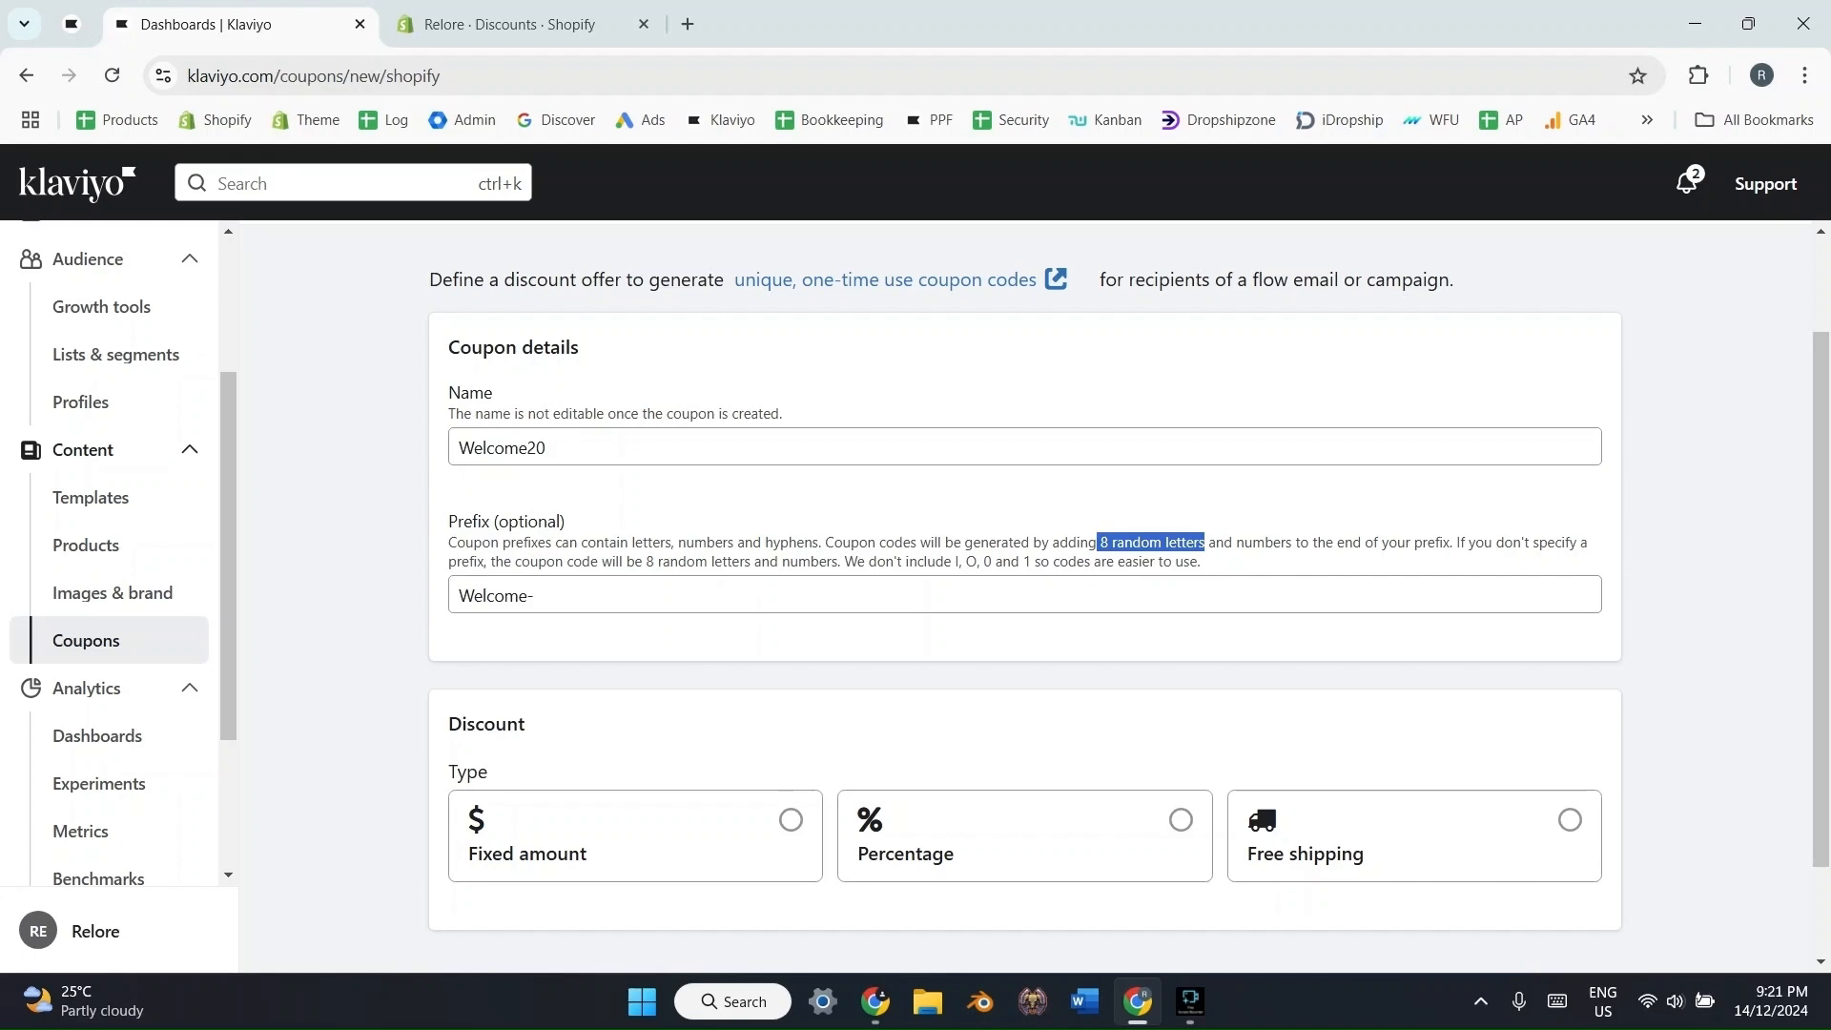
triple_click(496, 595)
key("BackSpace")
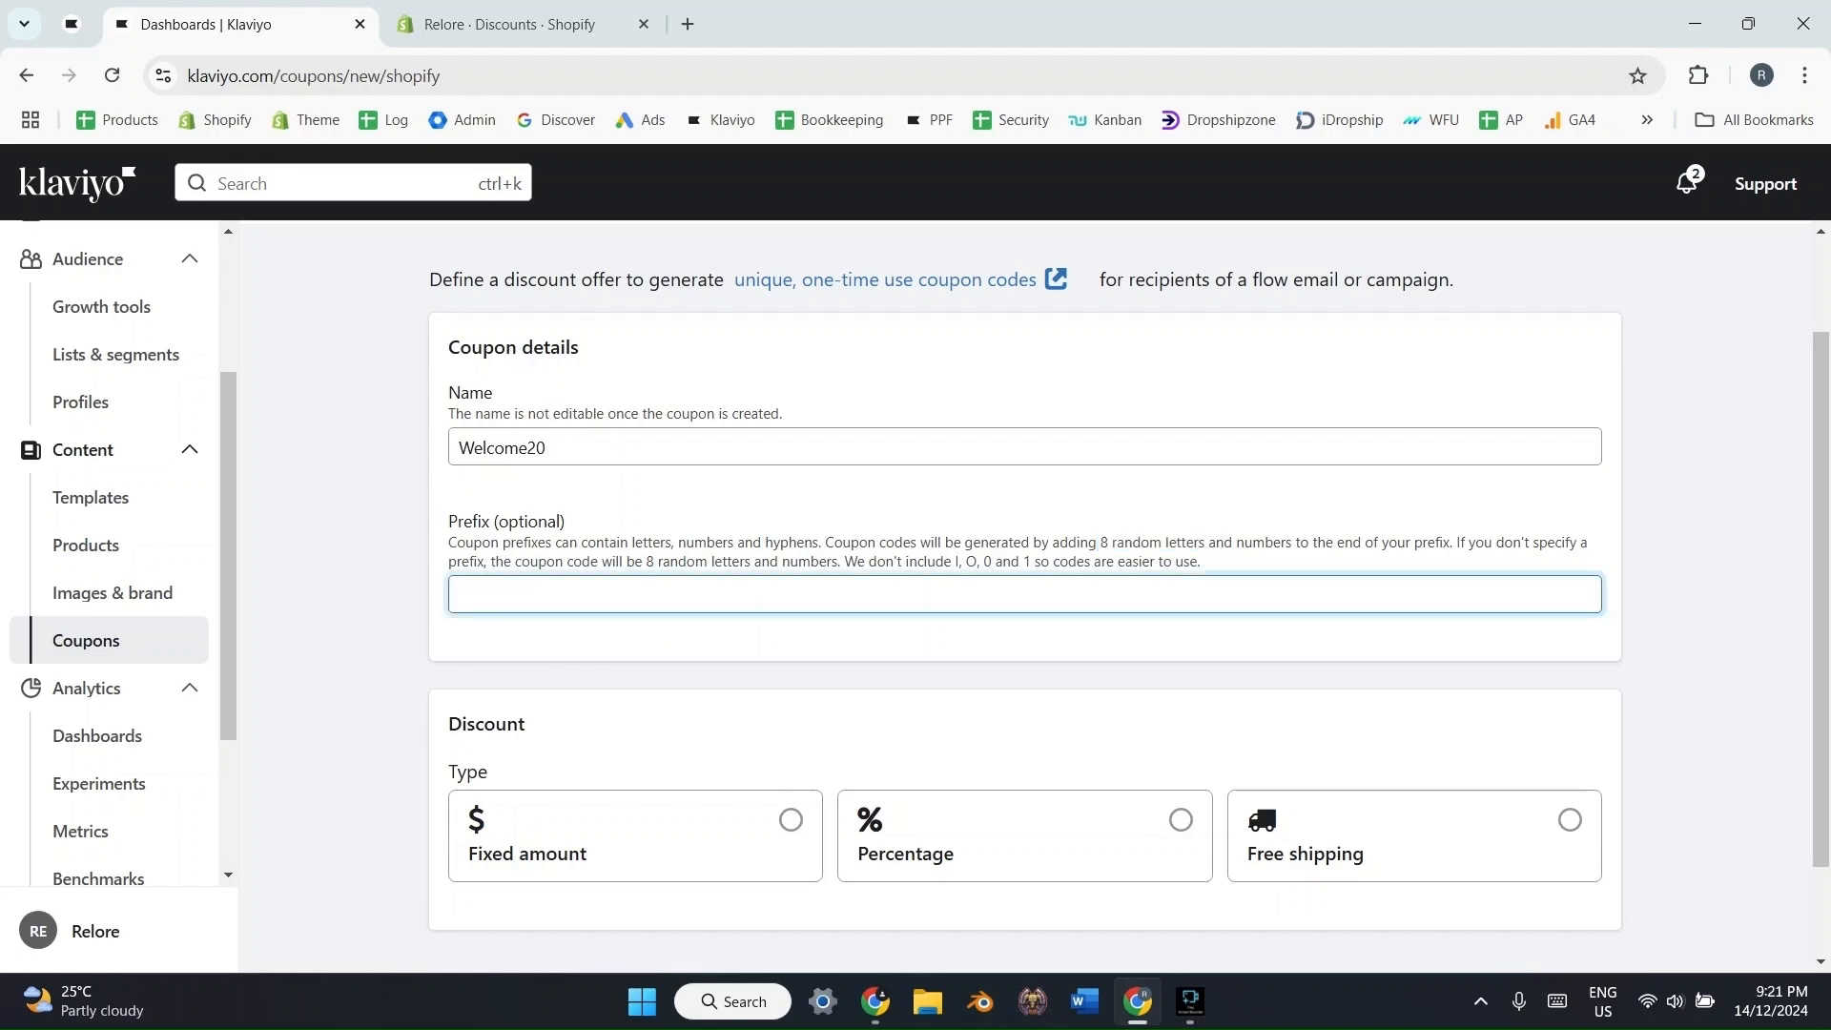
type("Abdon")
key("ctrl+a")
key("BackSpace")
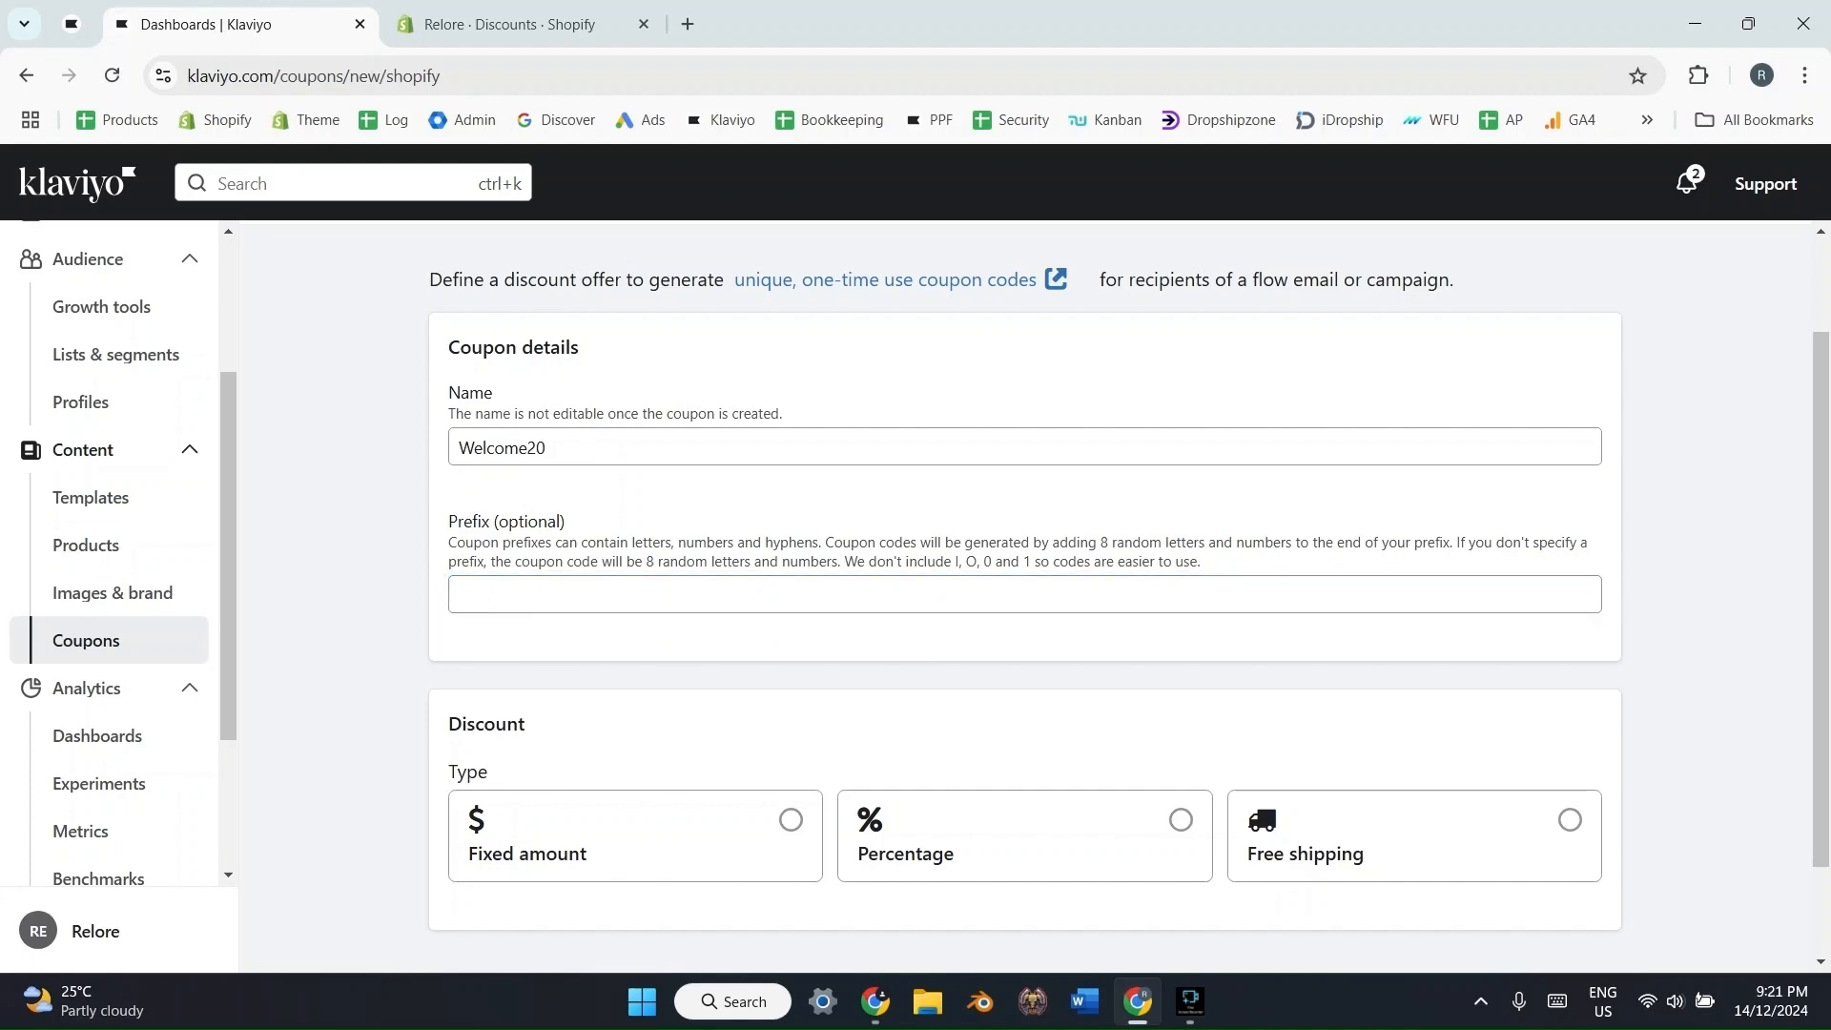
- Set the coupon prefix to W20-
left_click(460, 594)
type("W20")
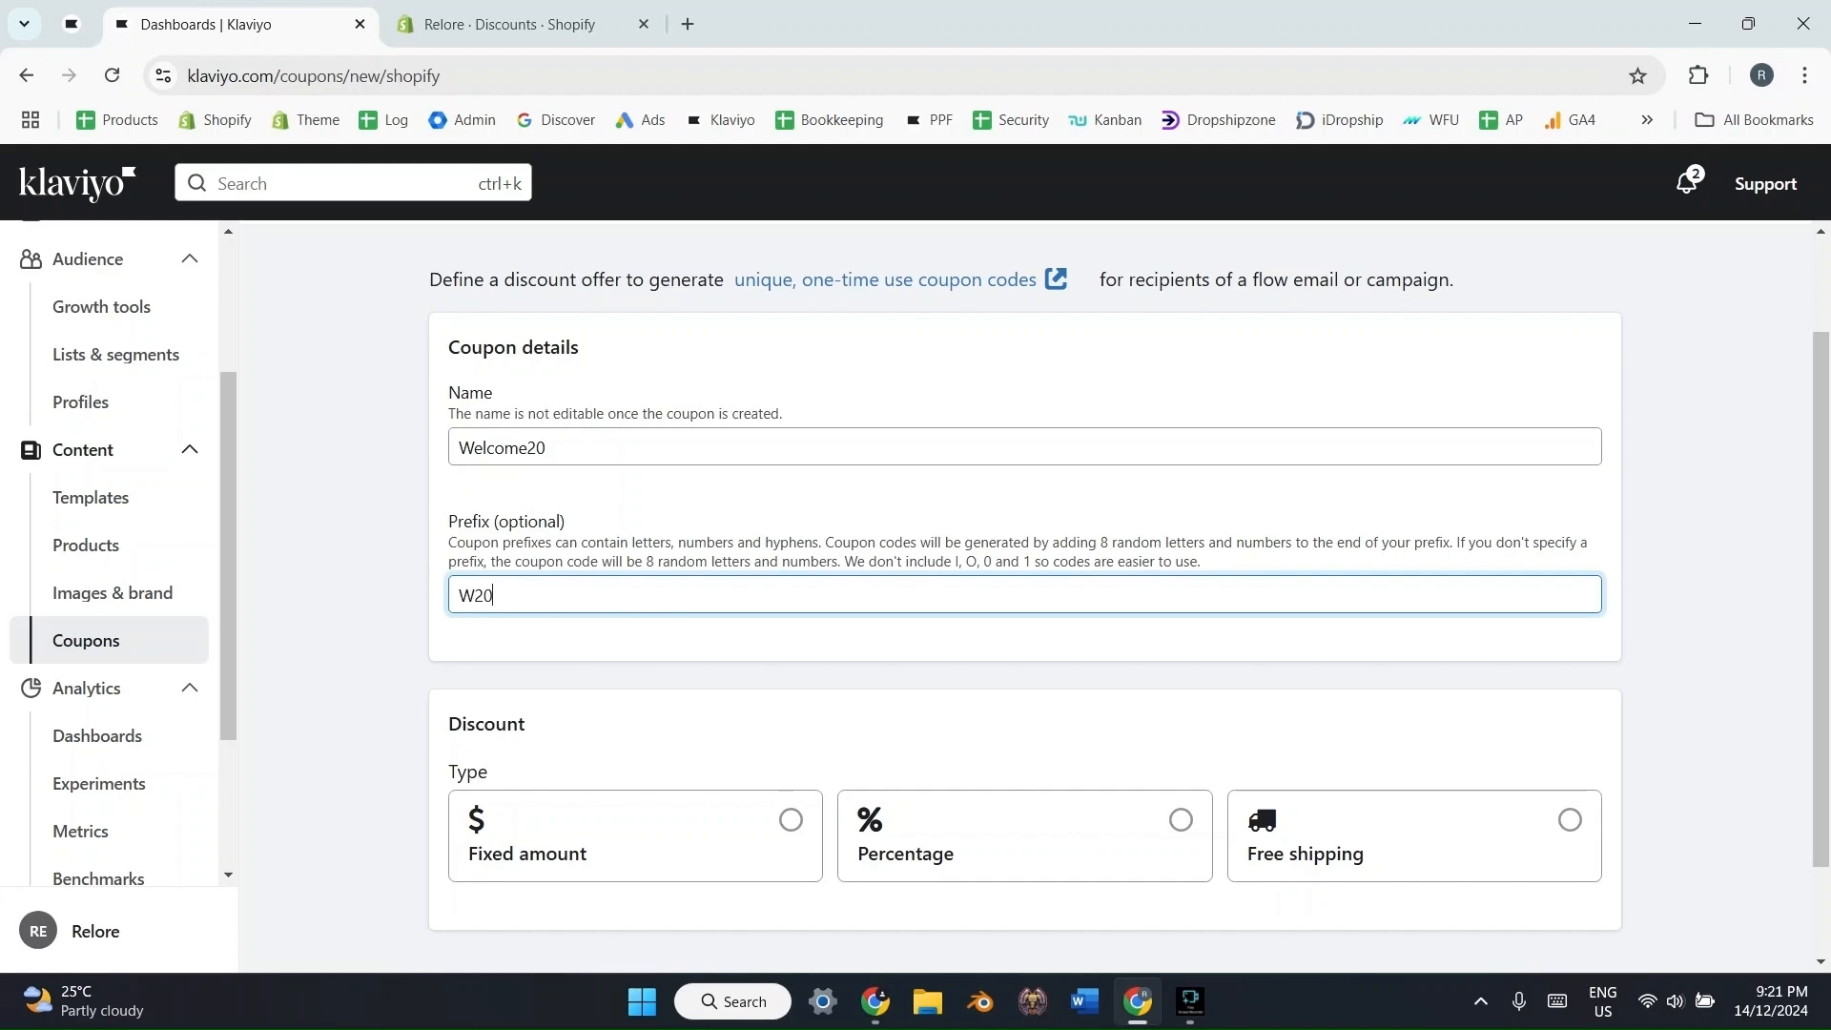
type("-")
left_click(1024, 834)
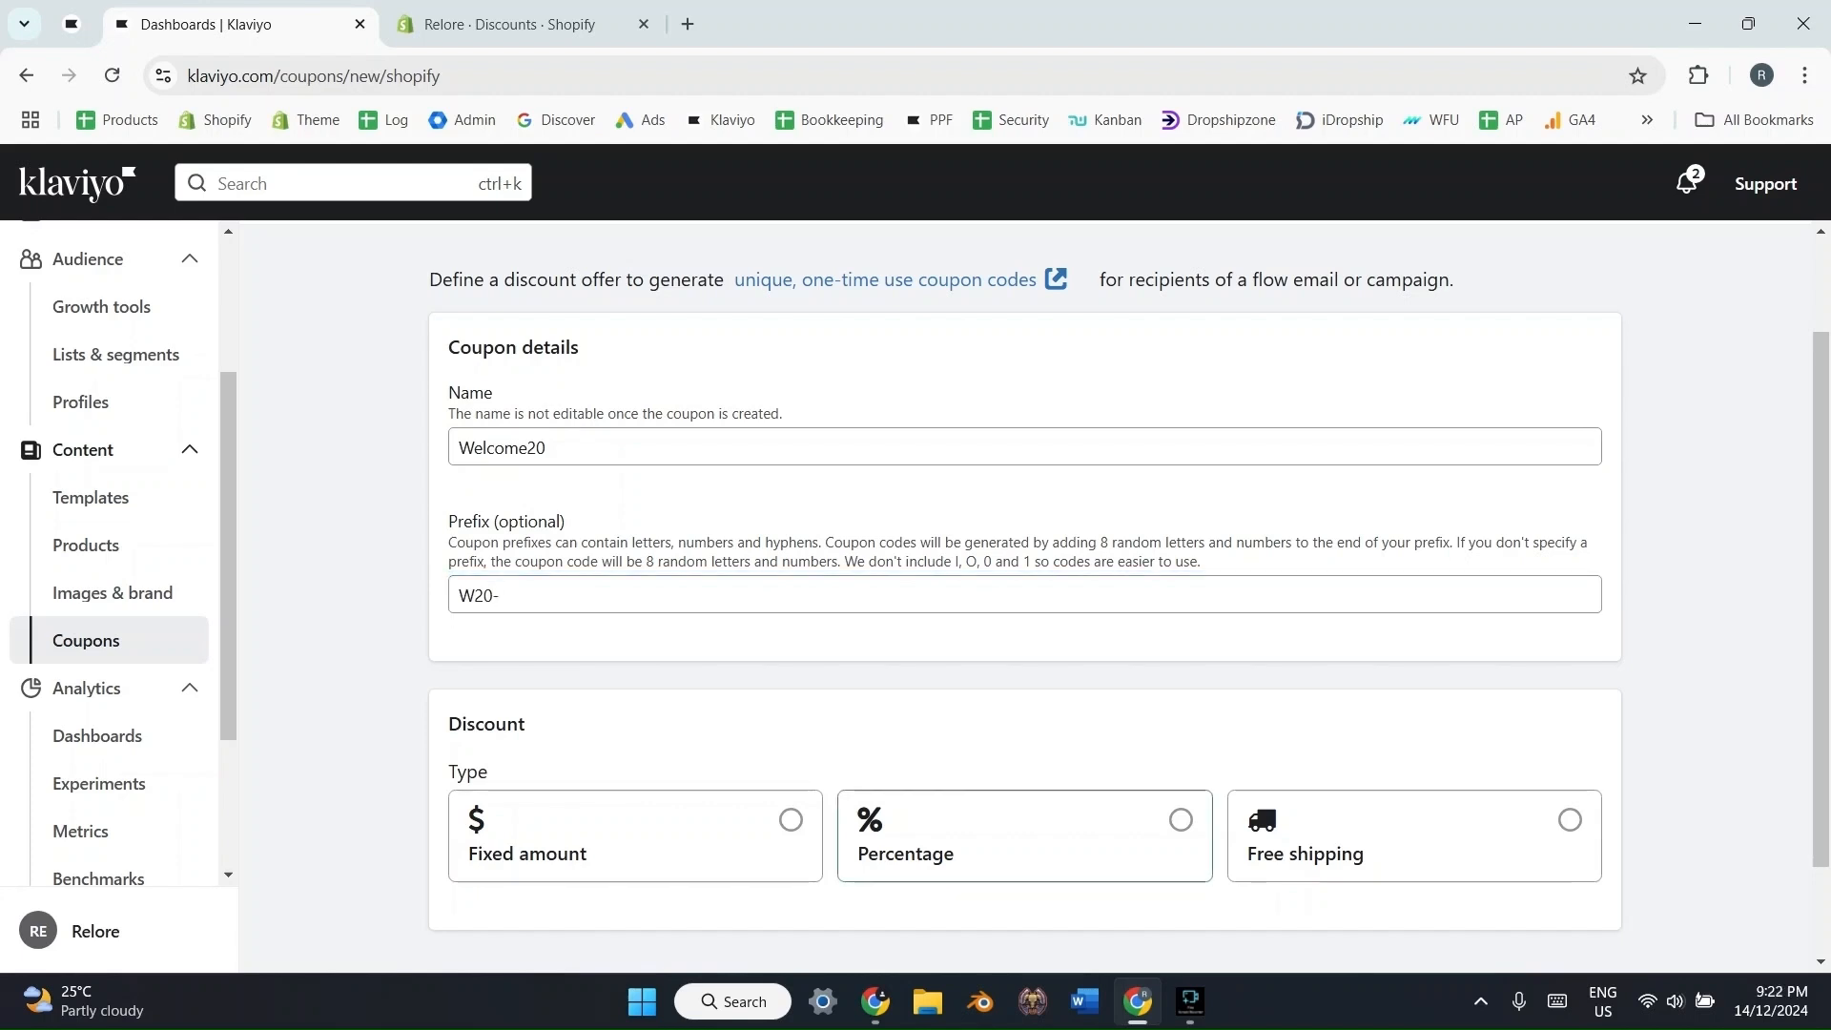
- Try the percentage discount type and a fixed amount discount of A$50 off
scroll(1128, 576, "down", 1)
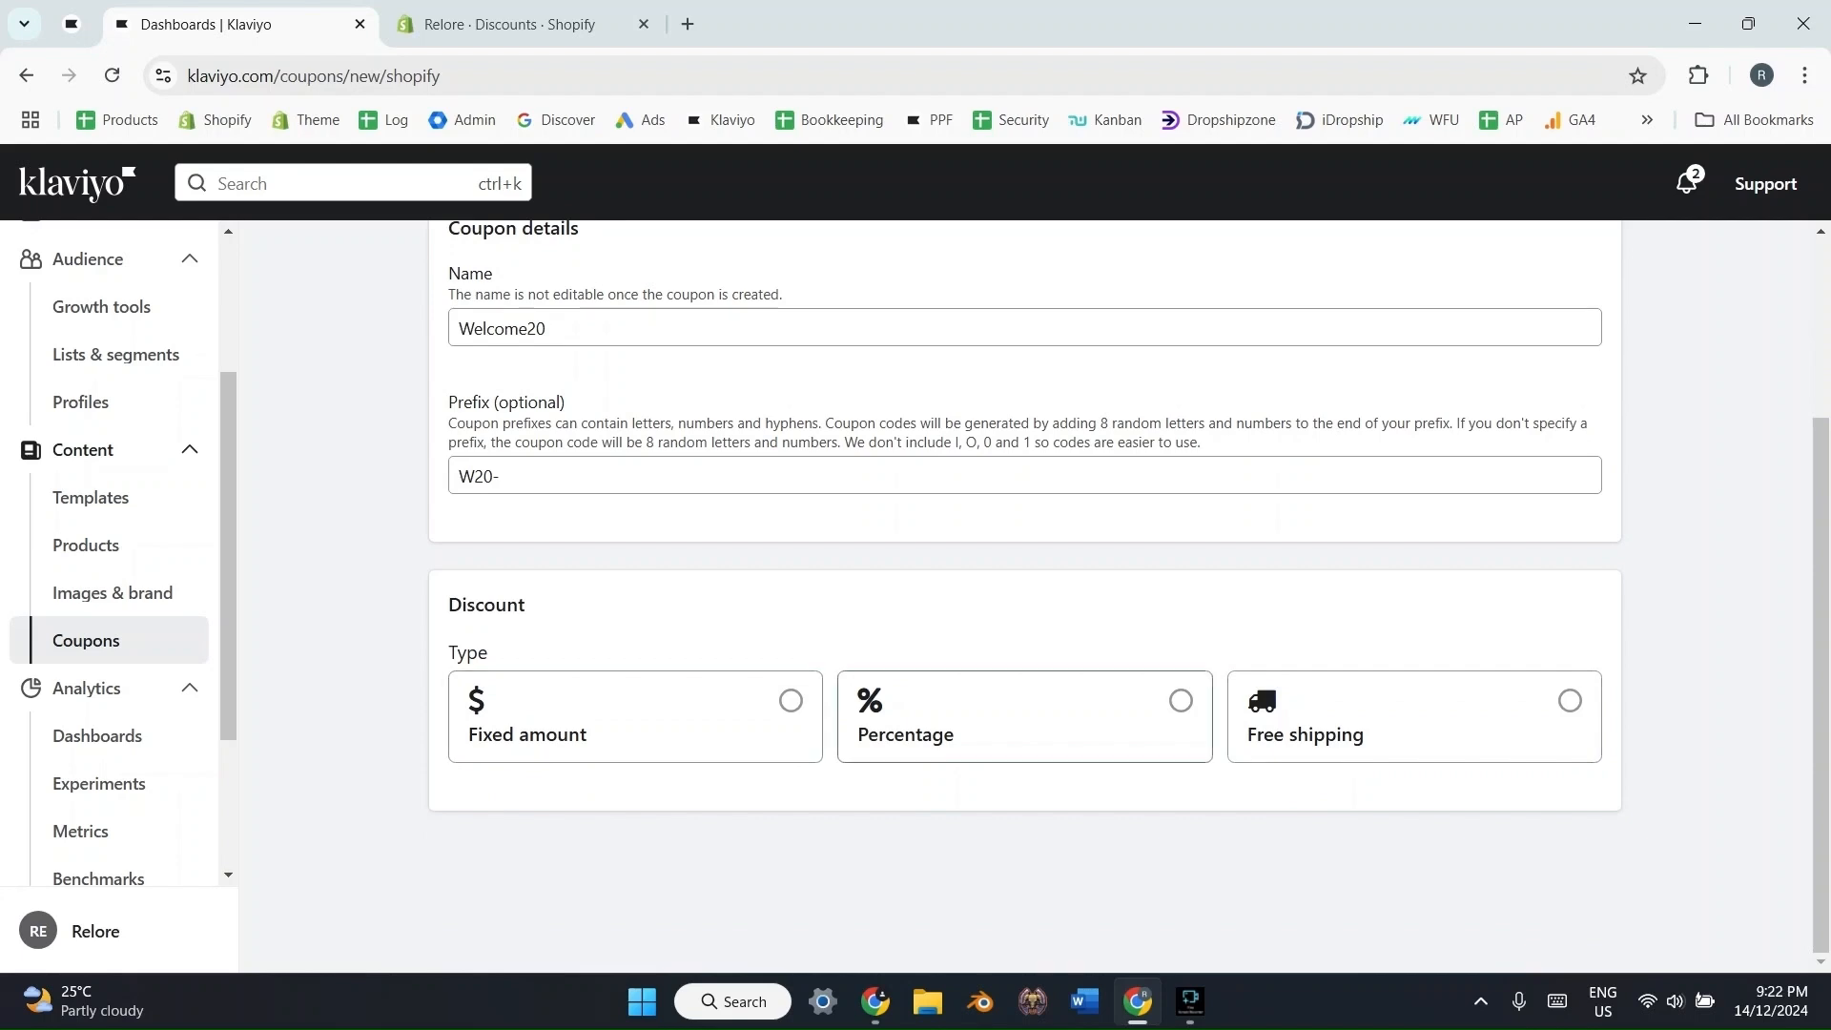
left_click(1025, 717)
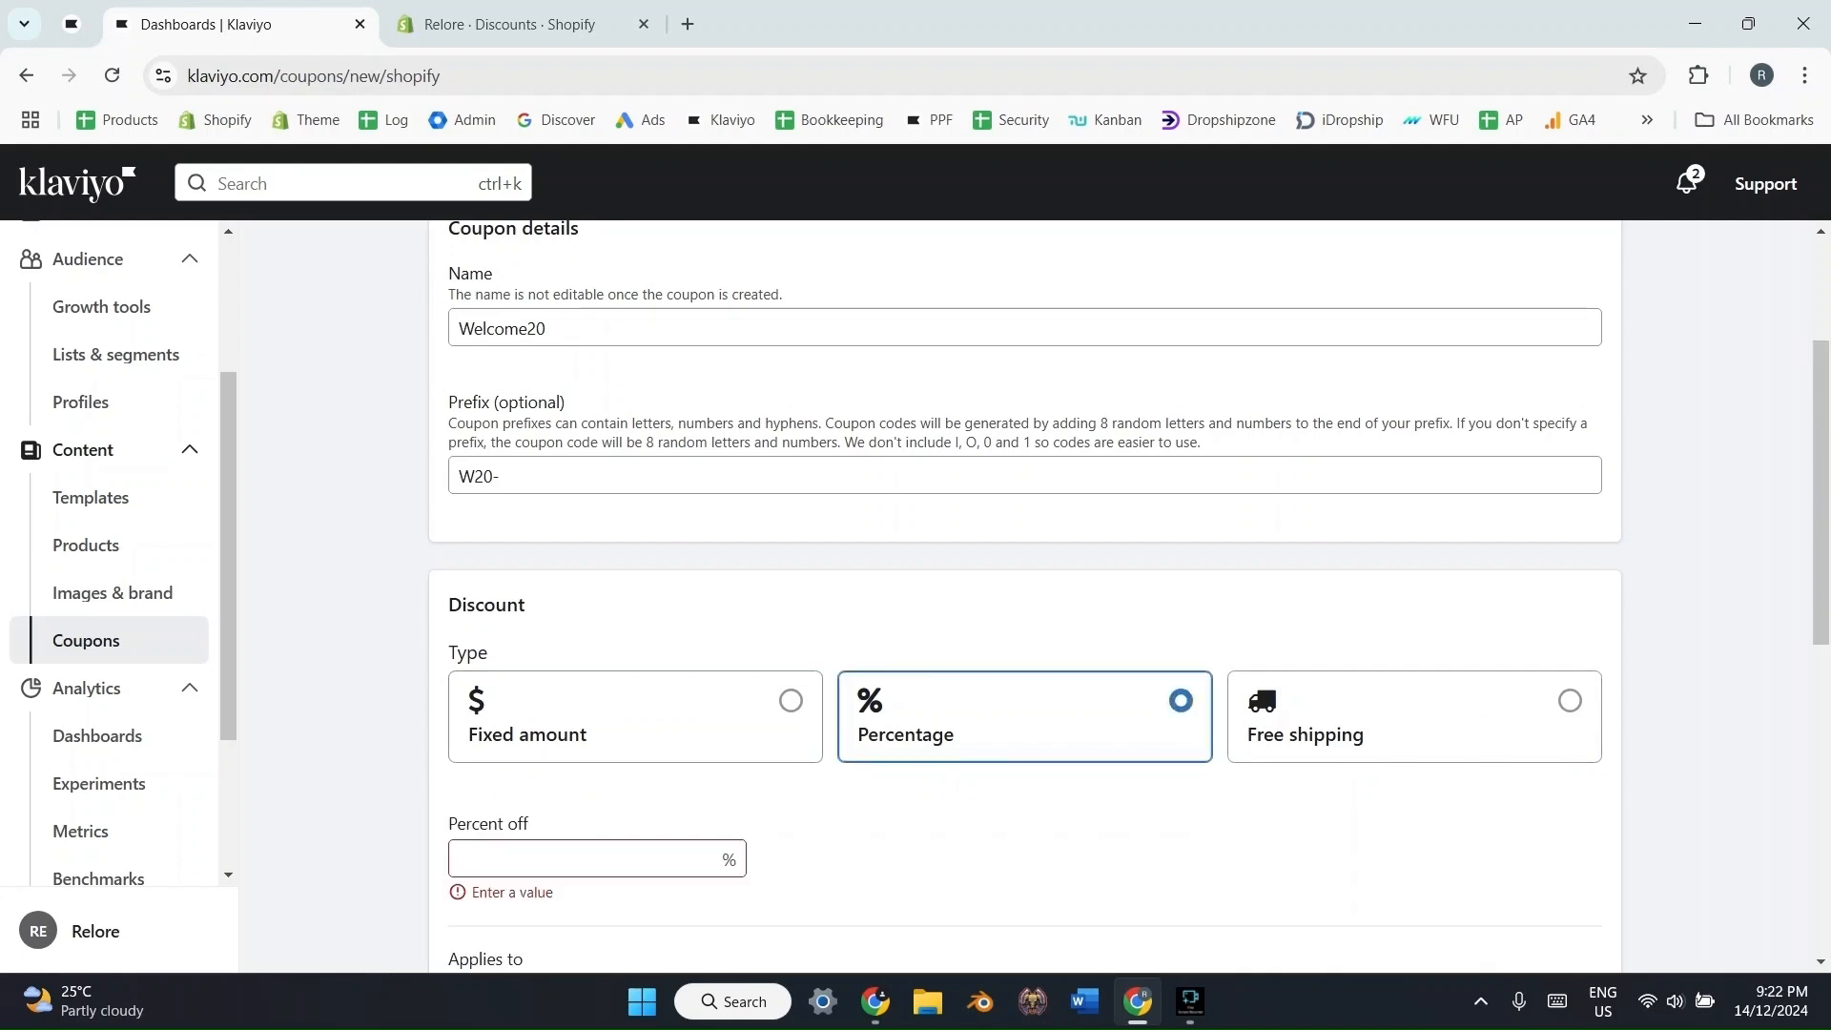
scroll(1295, 567, "down", 2)
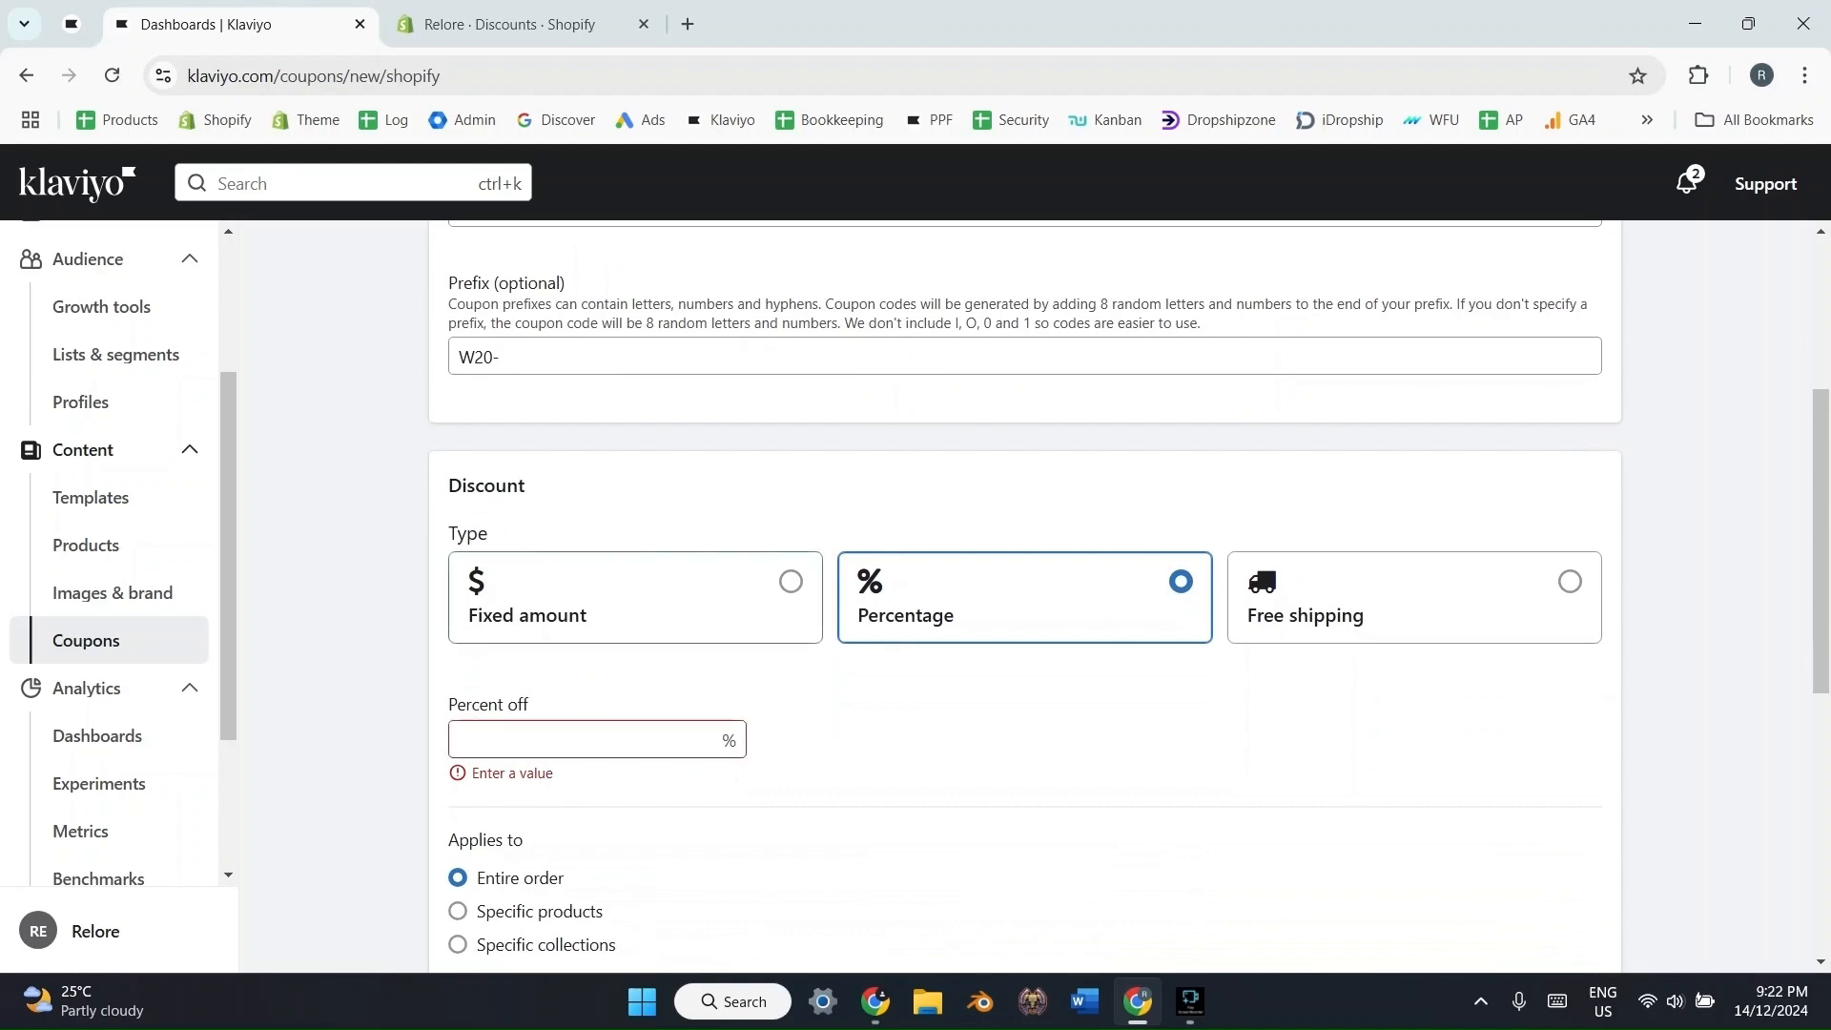
left_click(791, 581)
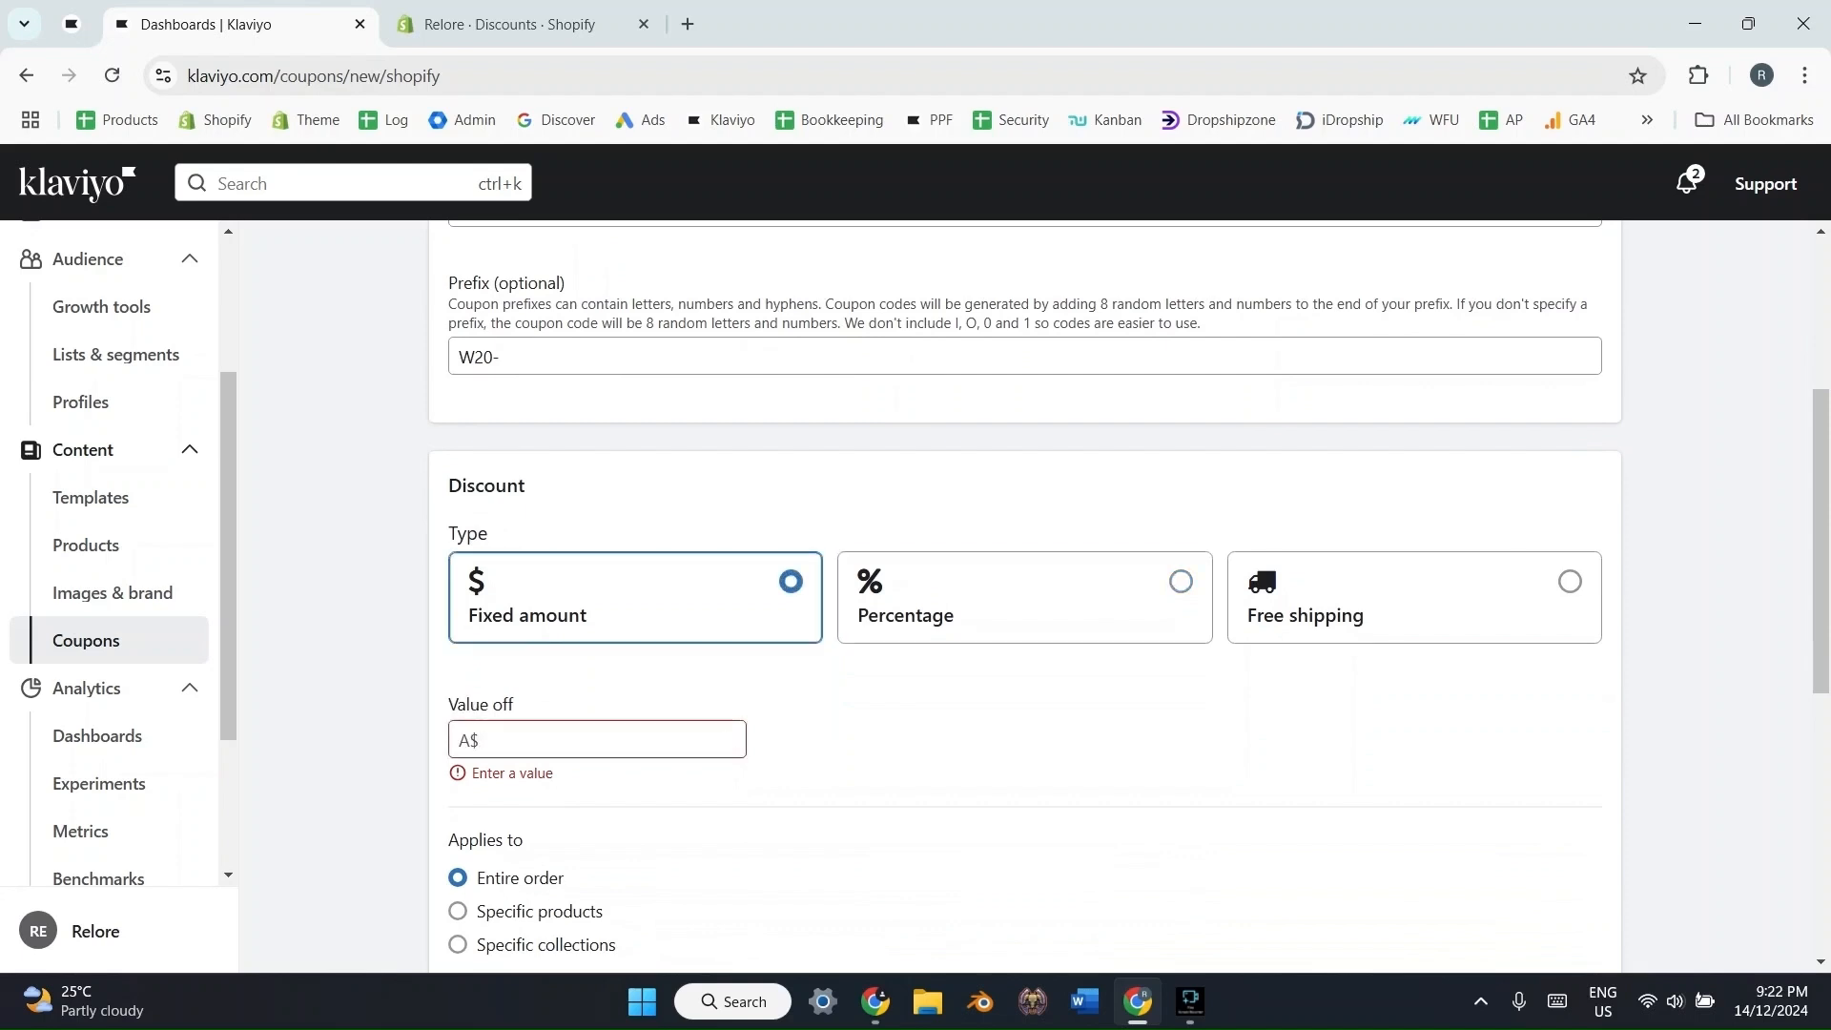
left_click(597, 740)
type("50")
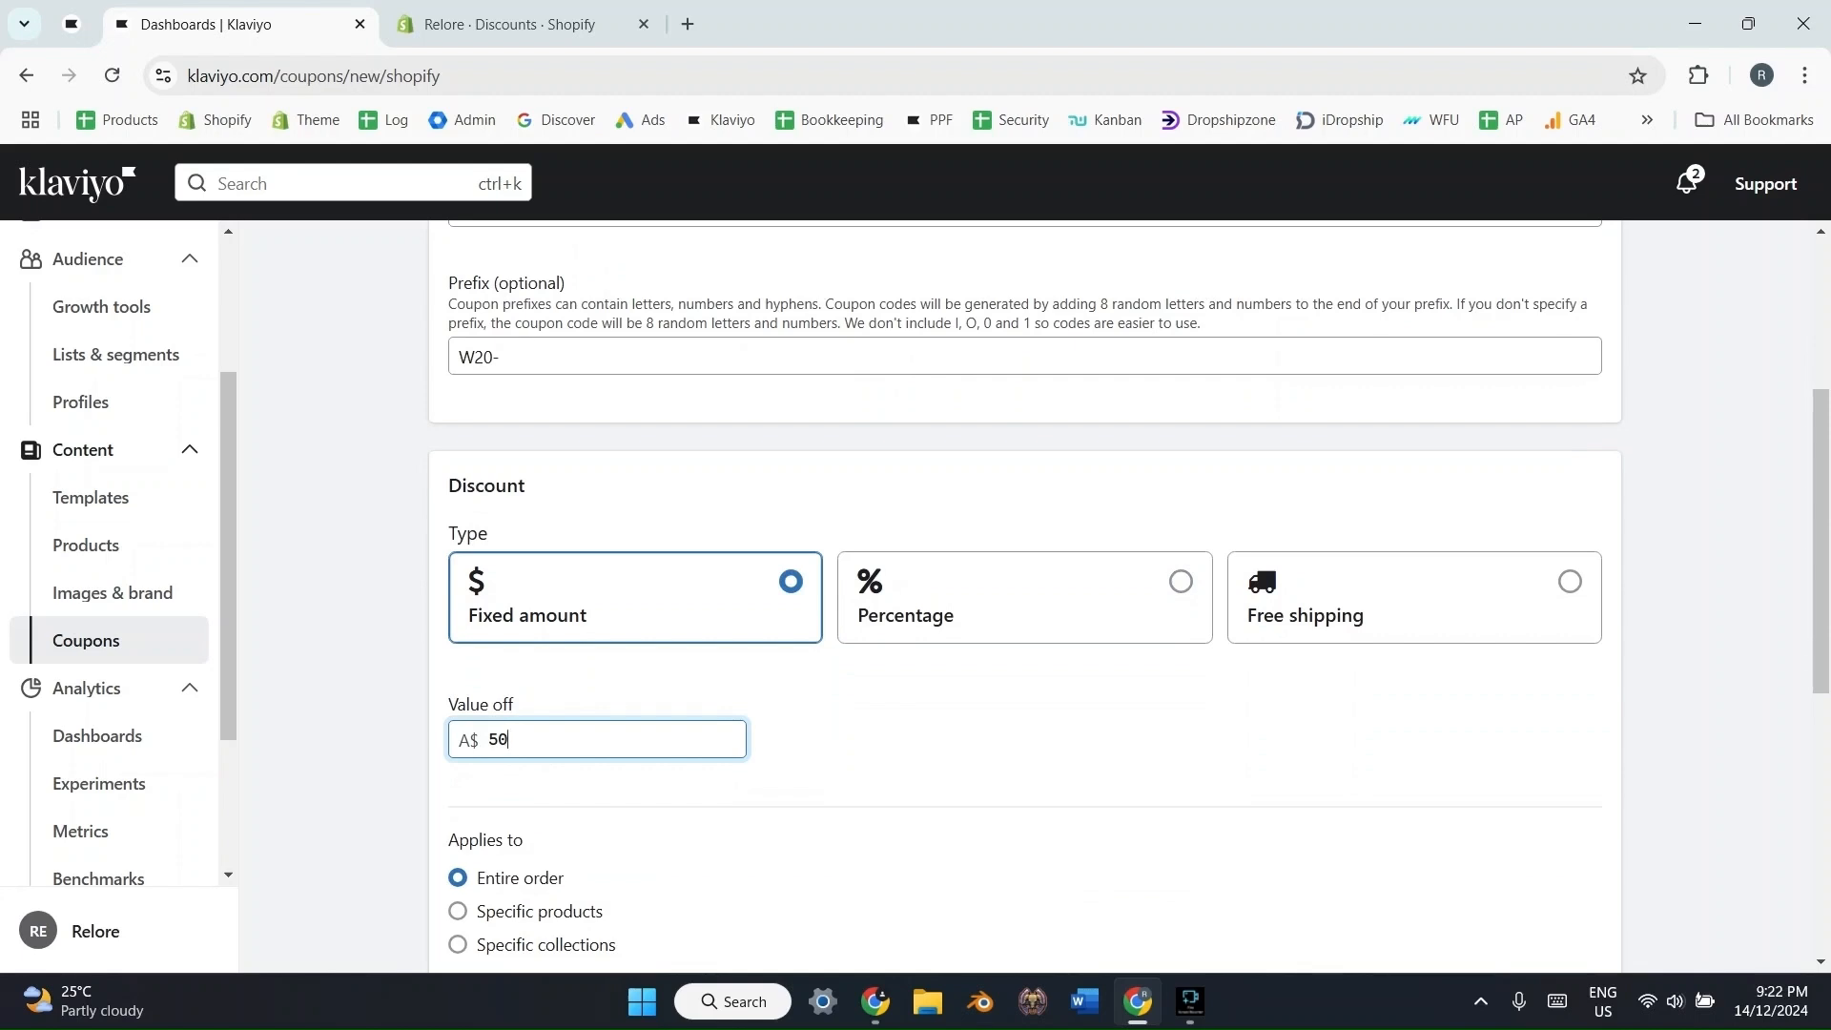
key("ctrl+a")
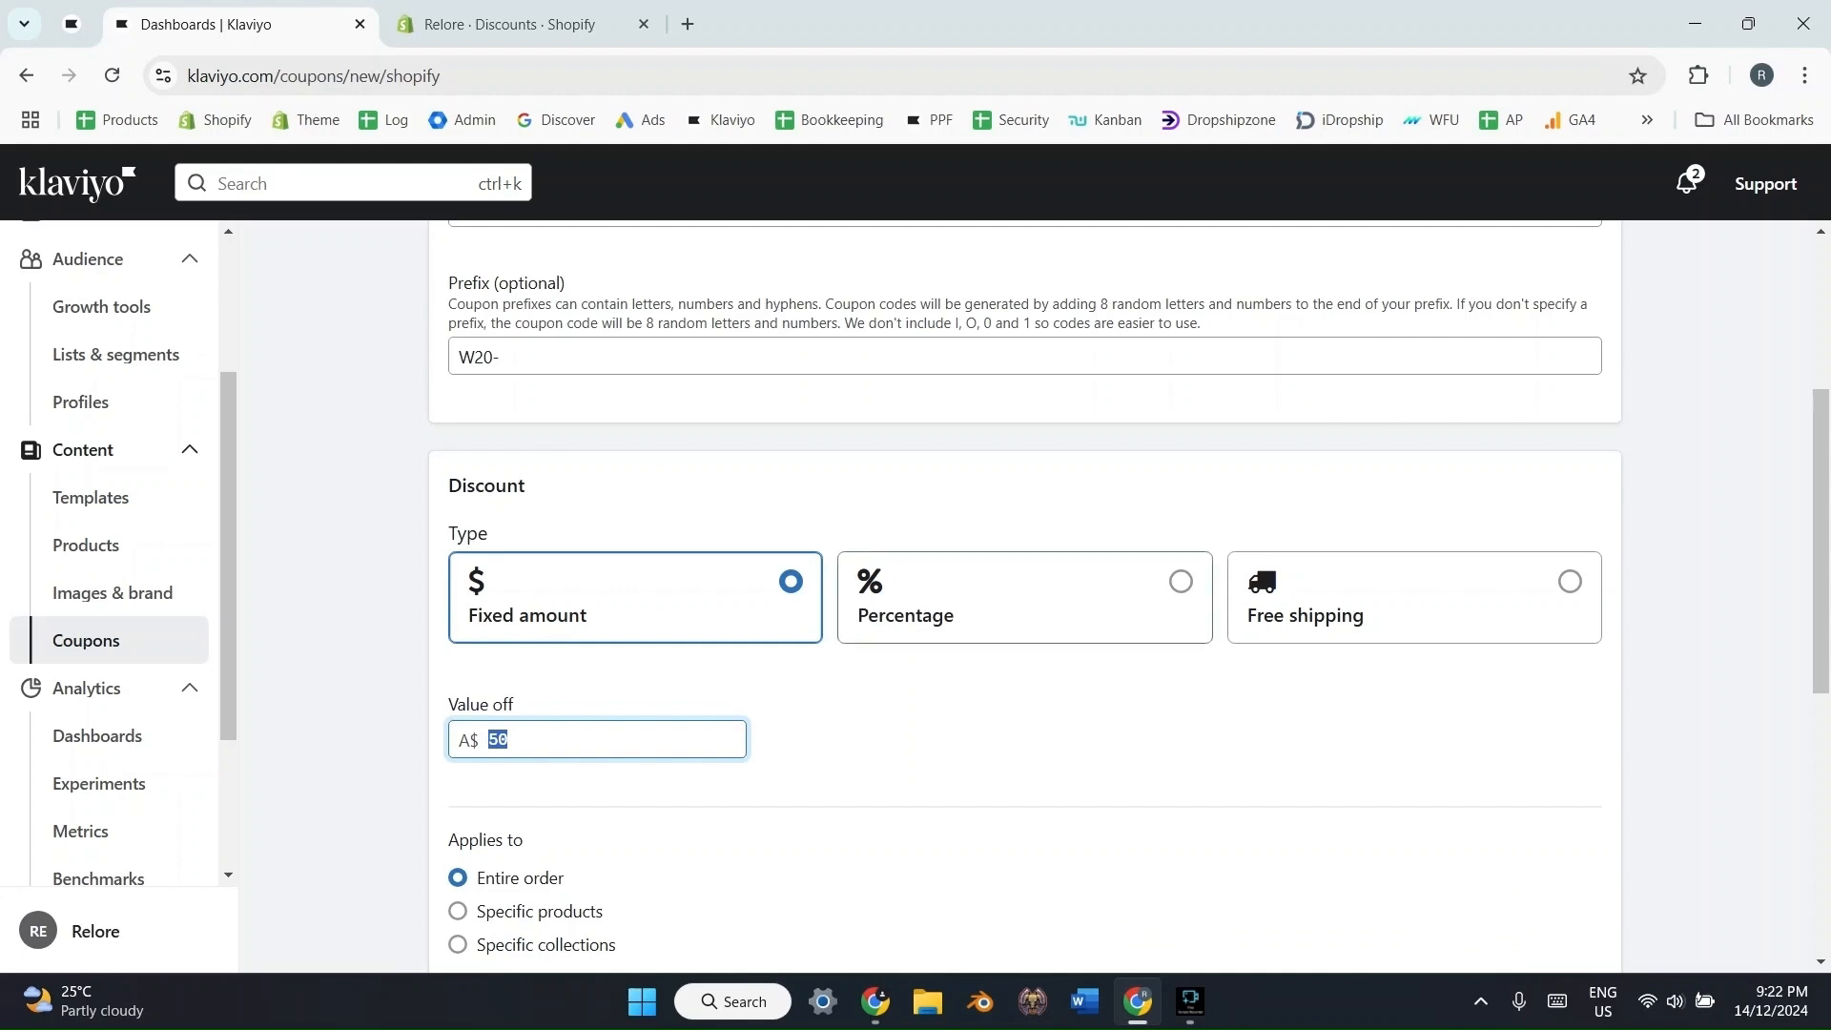
- Make the discount a percentage and set it to 20% off
left_click(1024, 597)
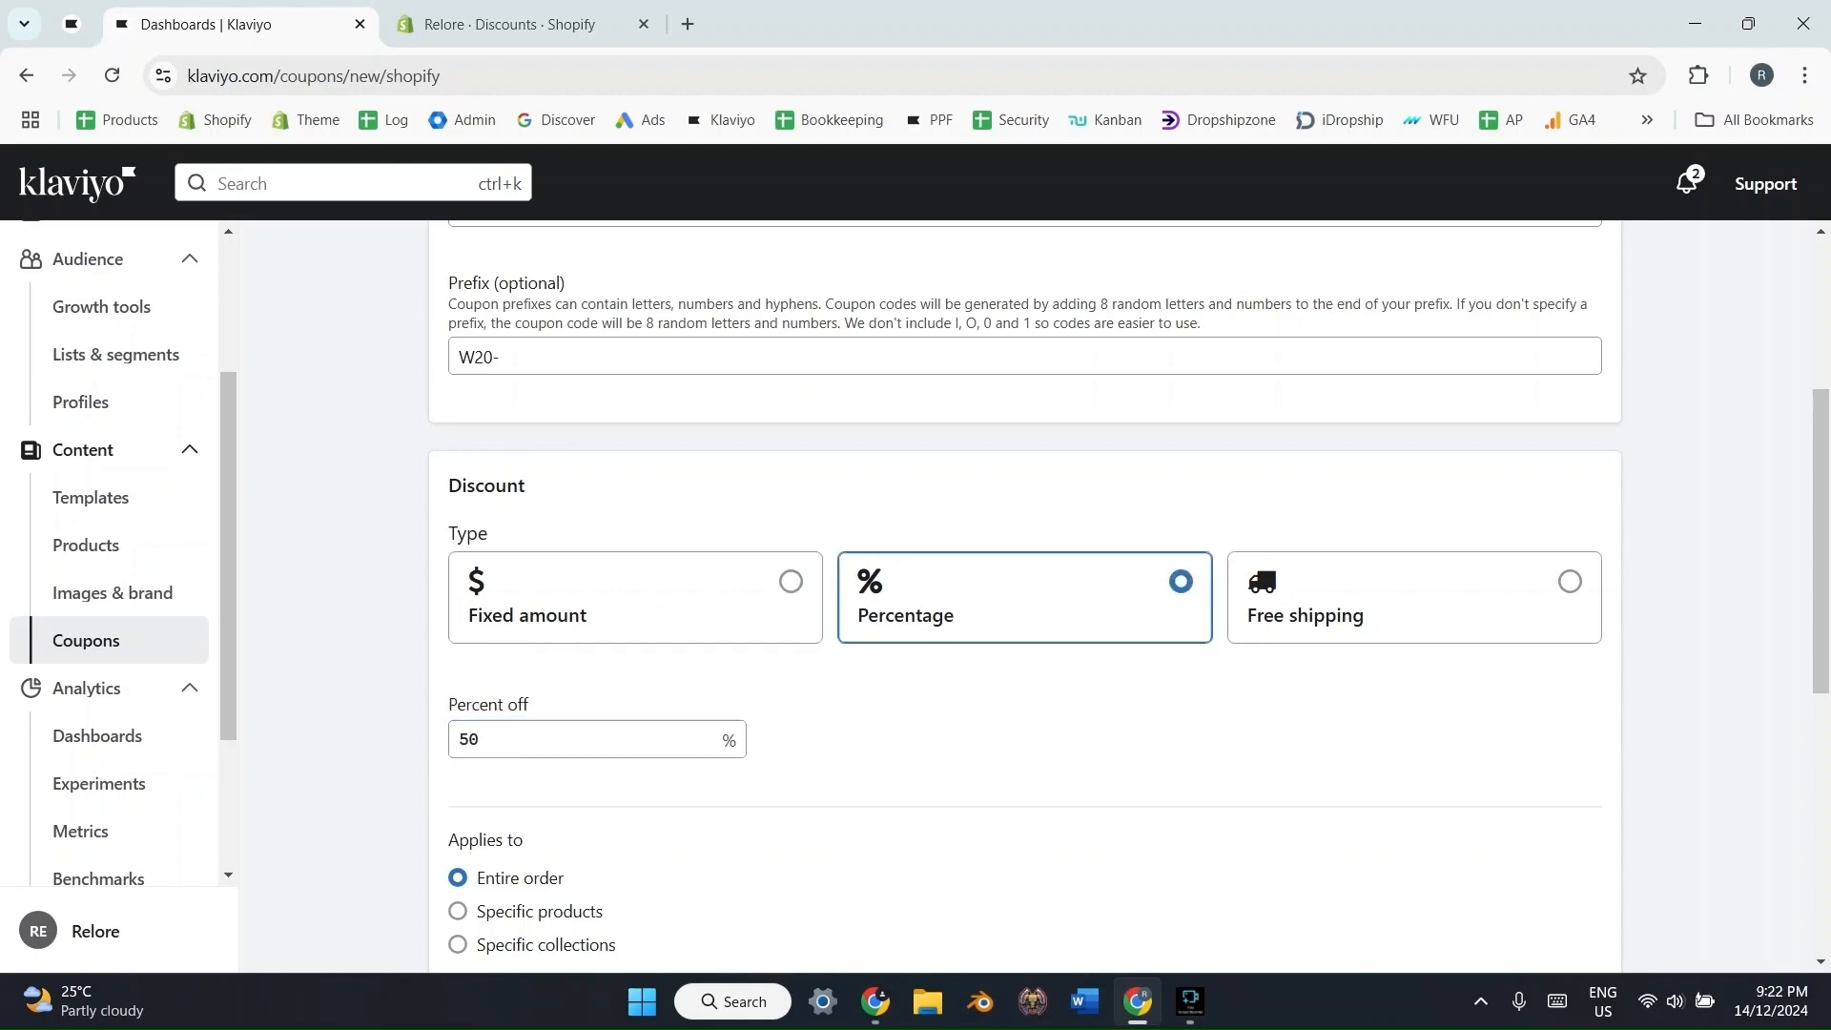
double_click(468, 739)
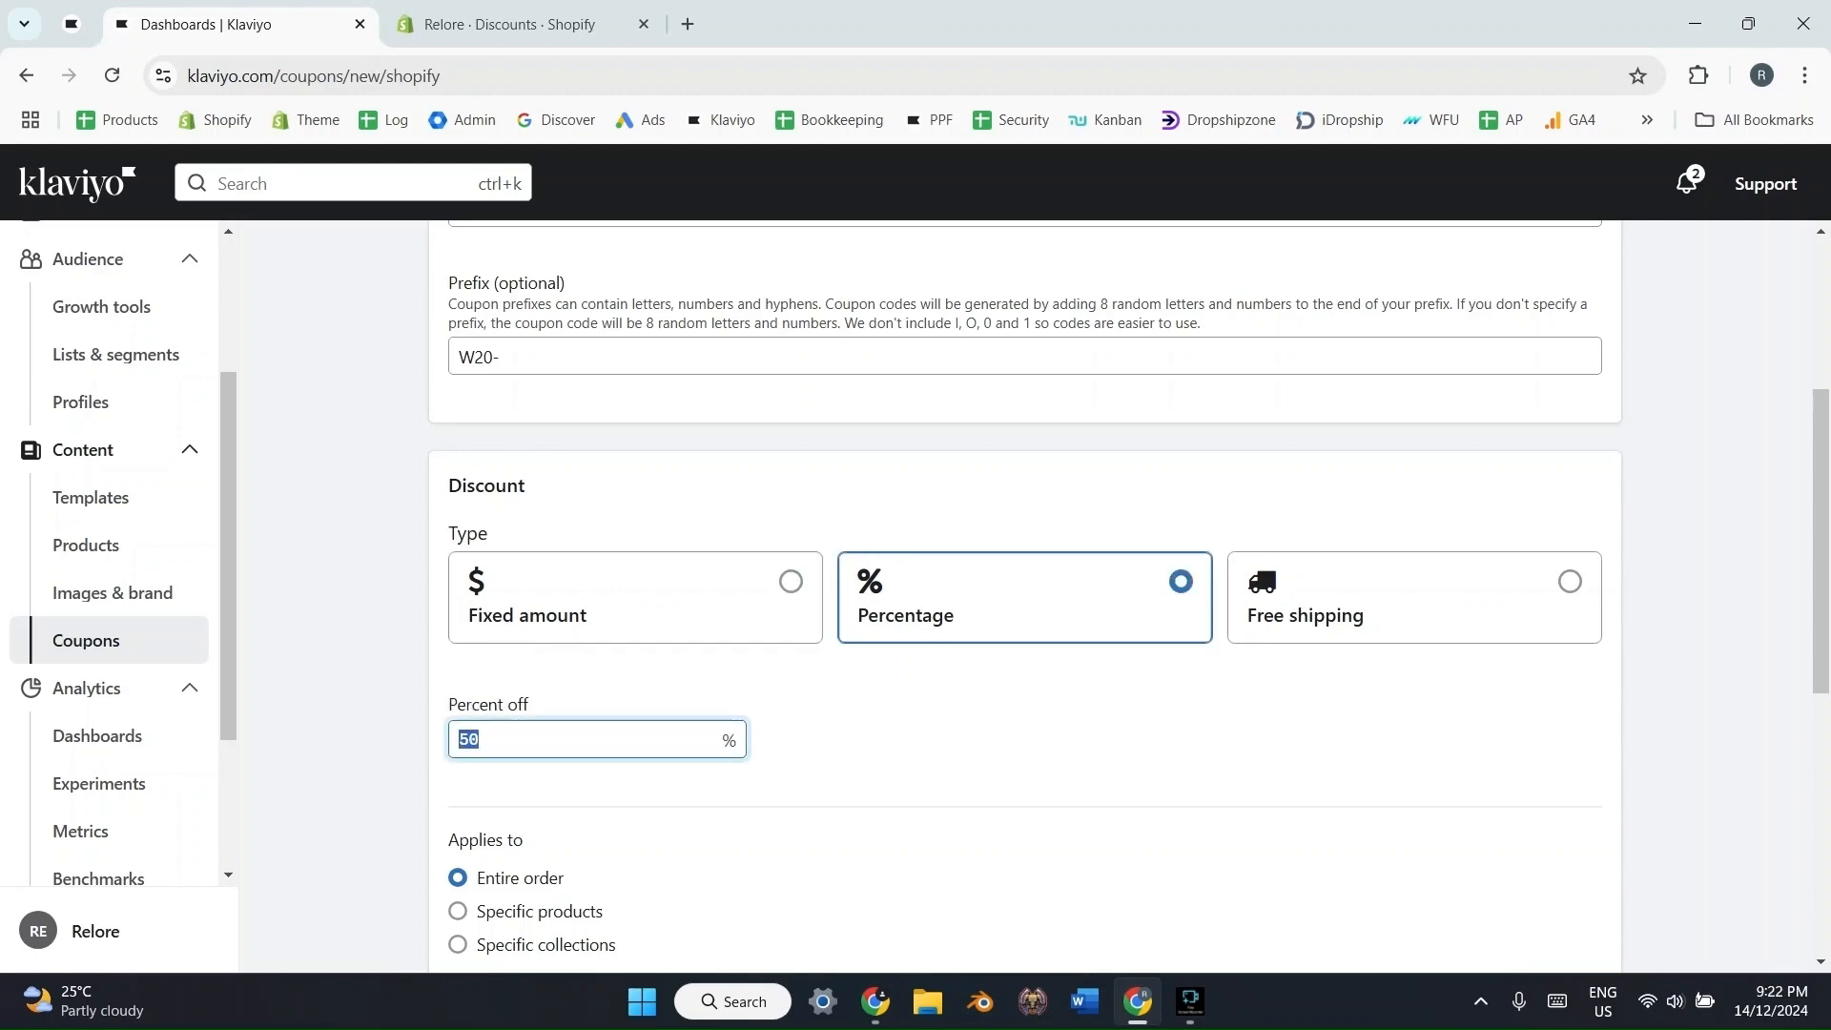
type("20")
key("Tab")
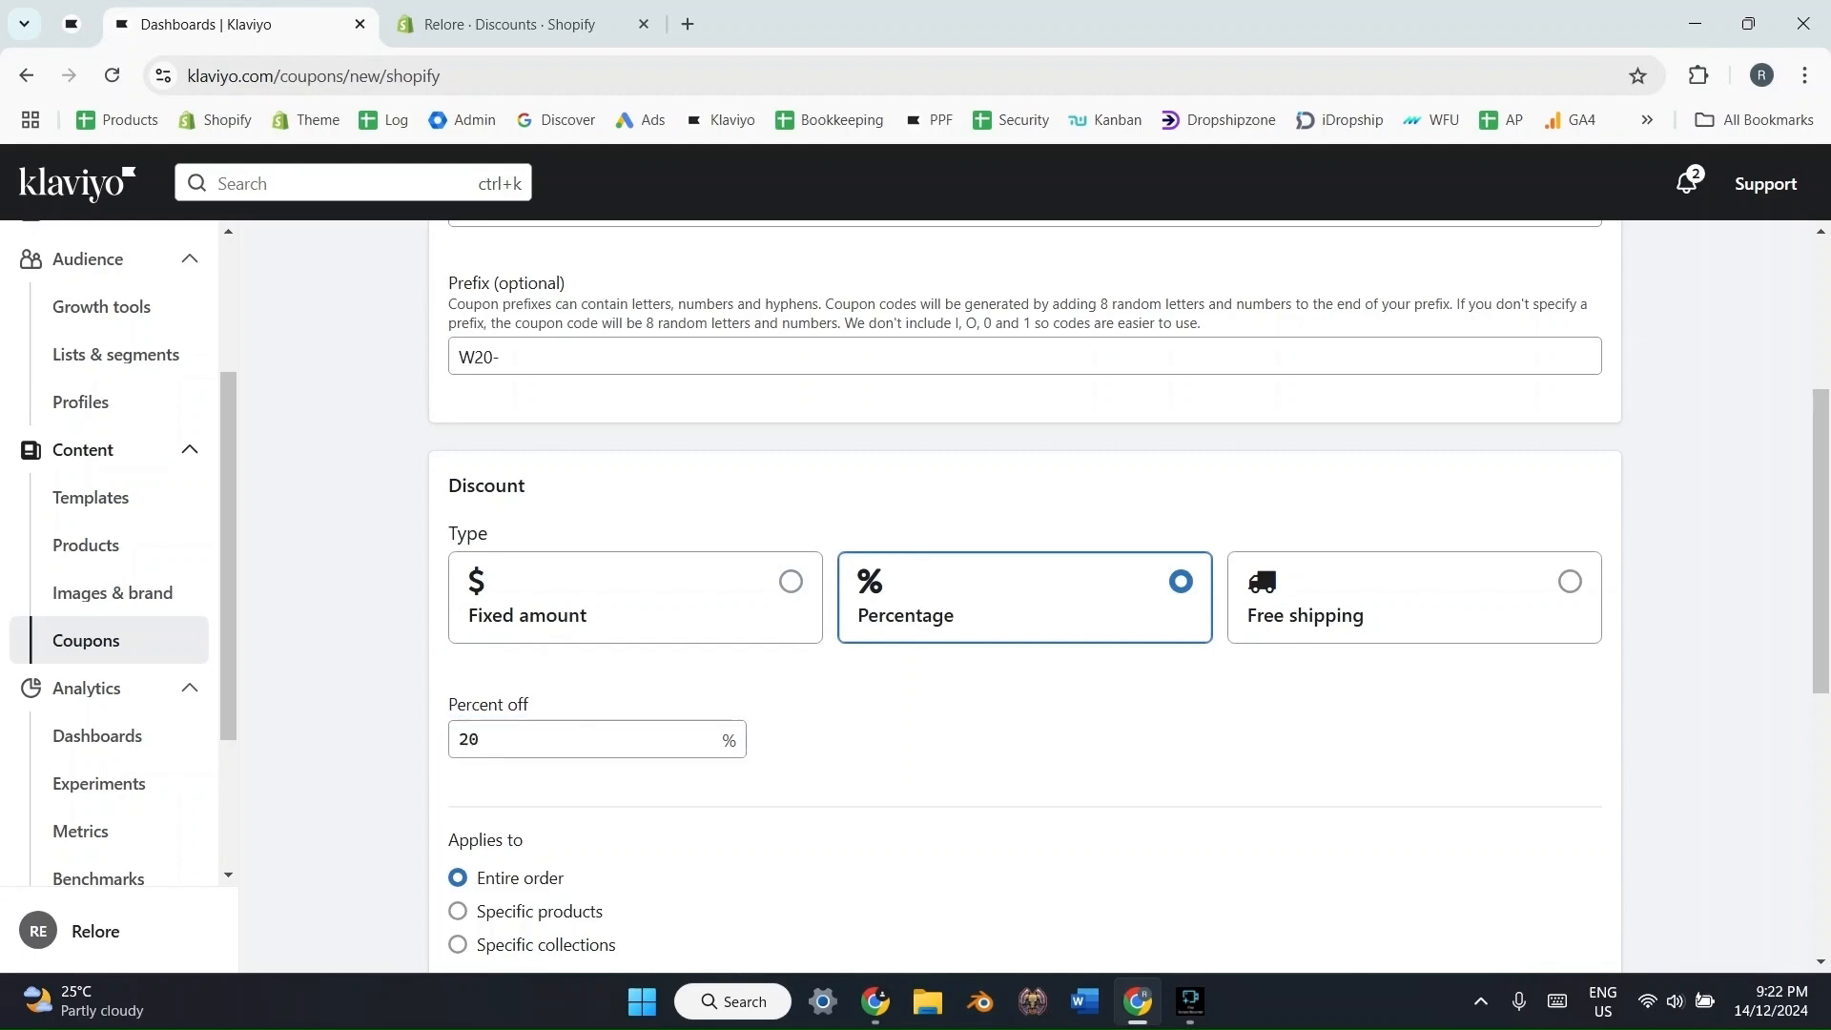
- Try limiting the discount to specific products, open the product catalog and close it without adding any
scroll(1025, 596, "up", 3)
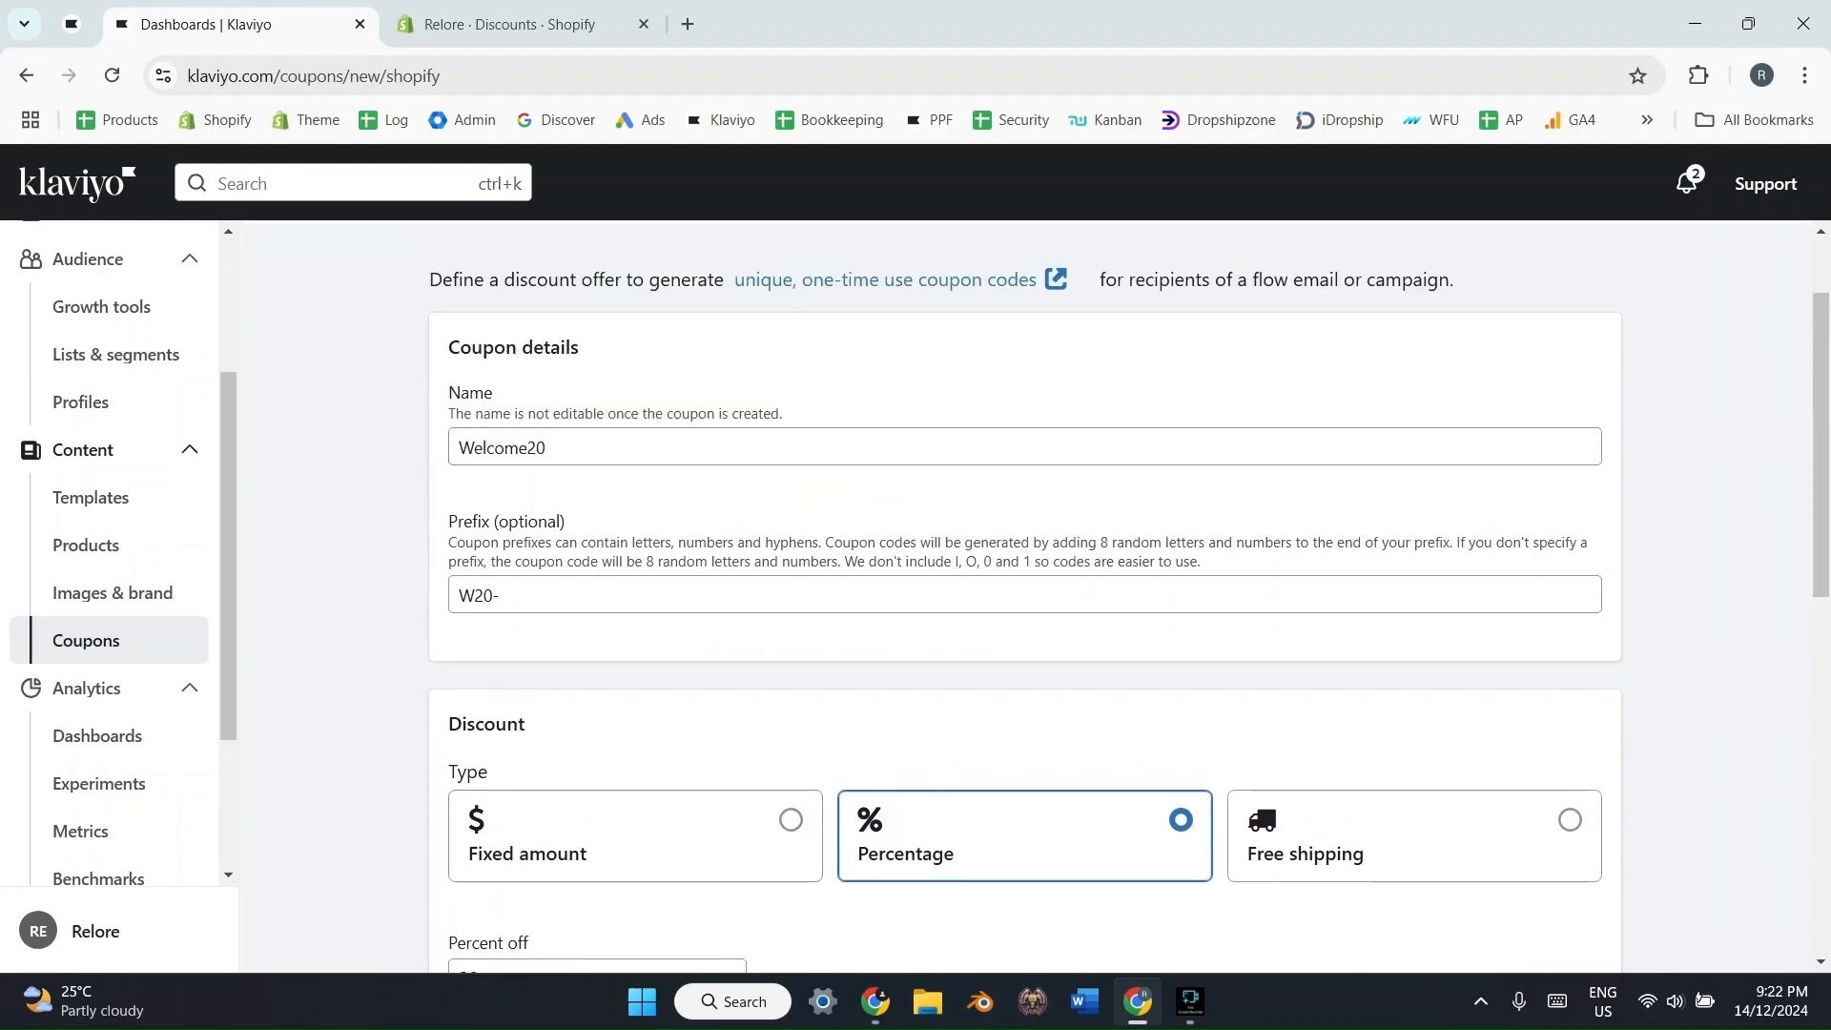
scroll(1026, 596, "down", 3)
scroll(1026, 596, "down", 1)
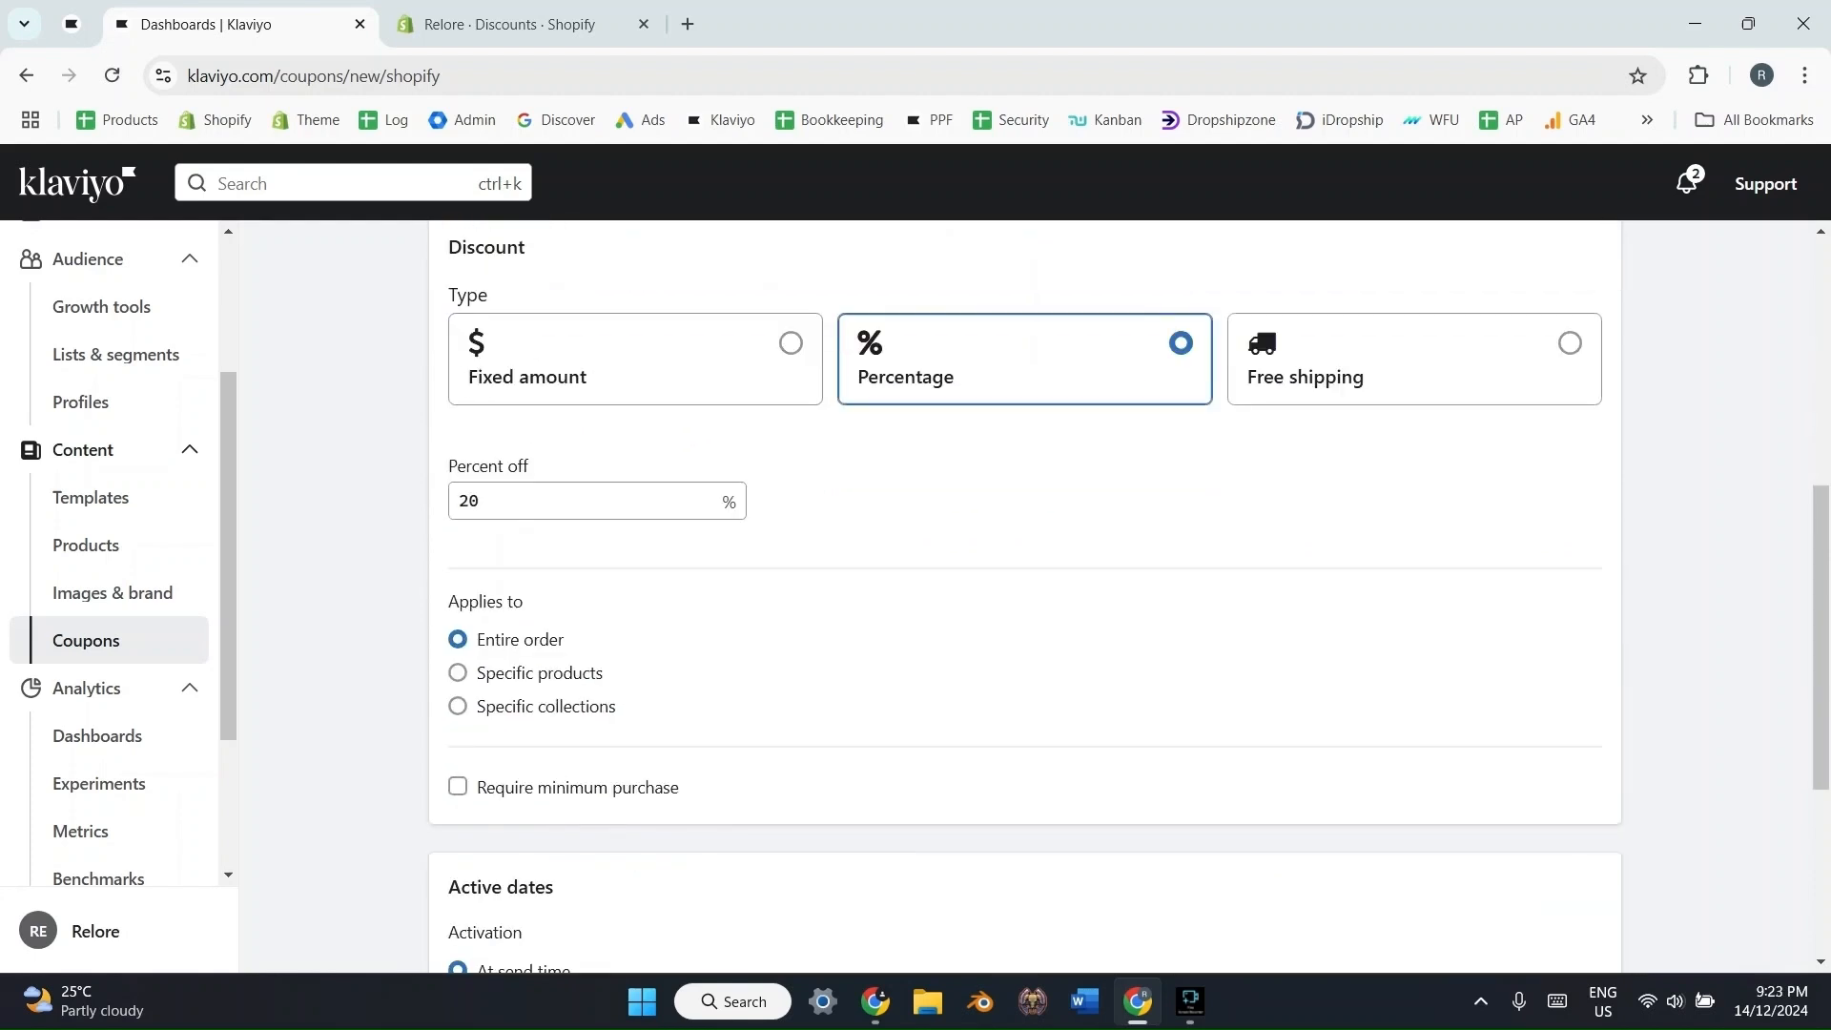
triple_click(484, 601)
left_click(485, 601)
scroll(1025, 596, "down", 1)
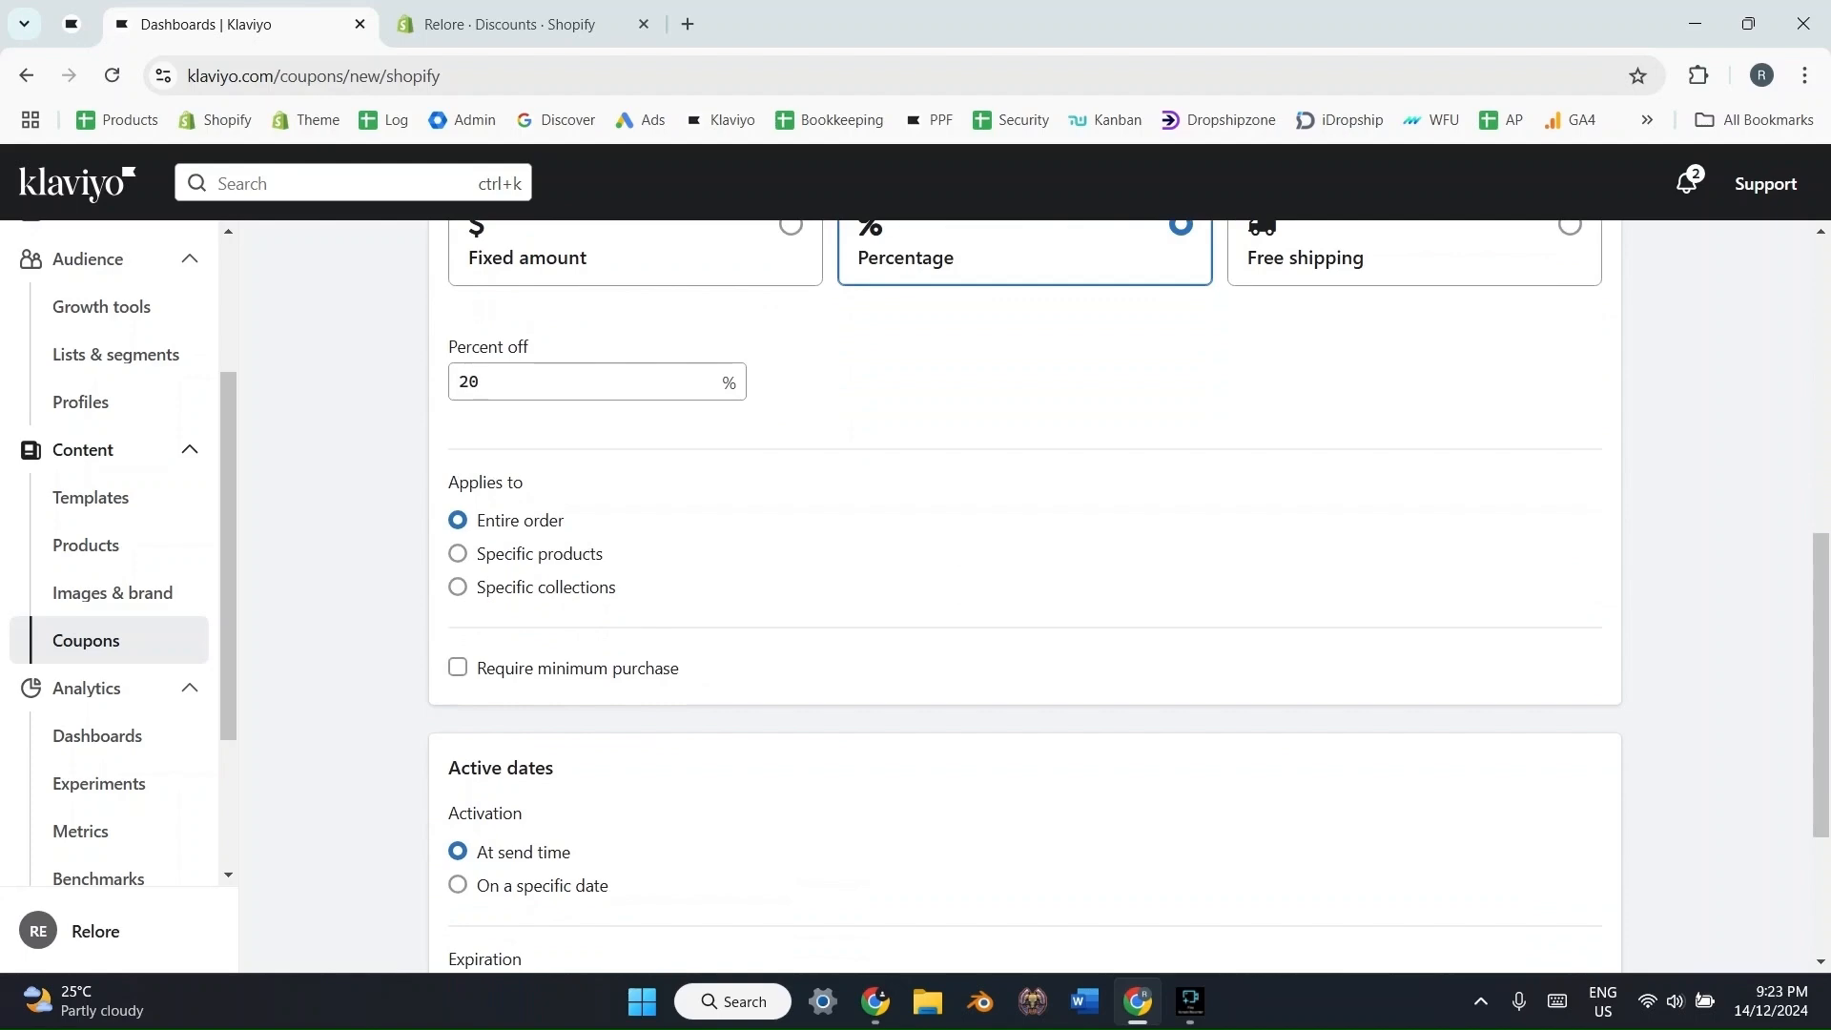
left_click(457, 553)
left_click(542, 646)
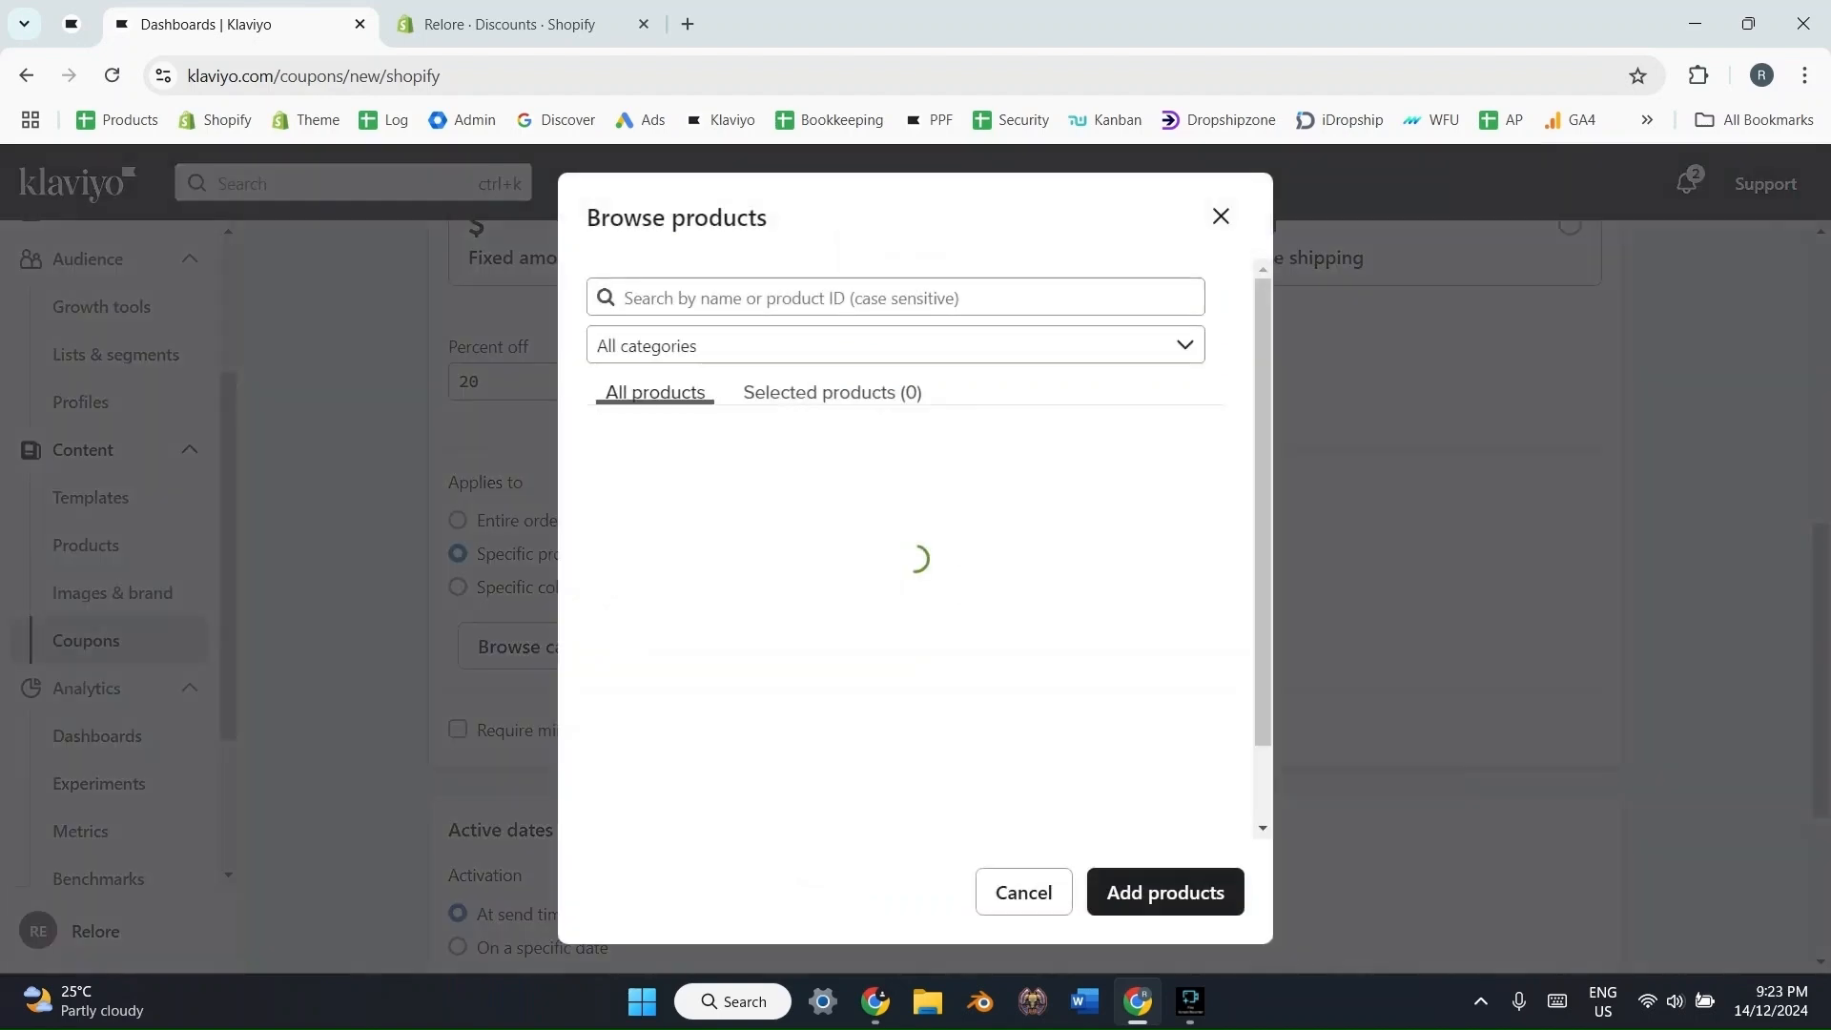
left_click(1221, 215)
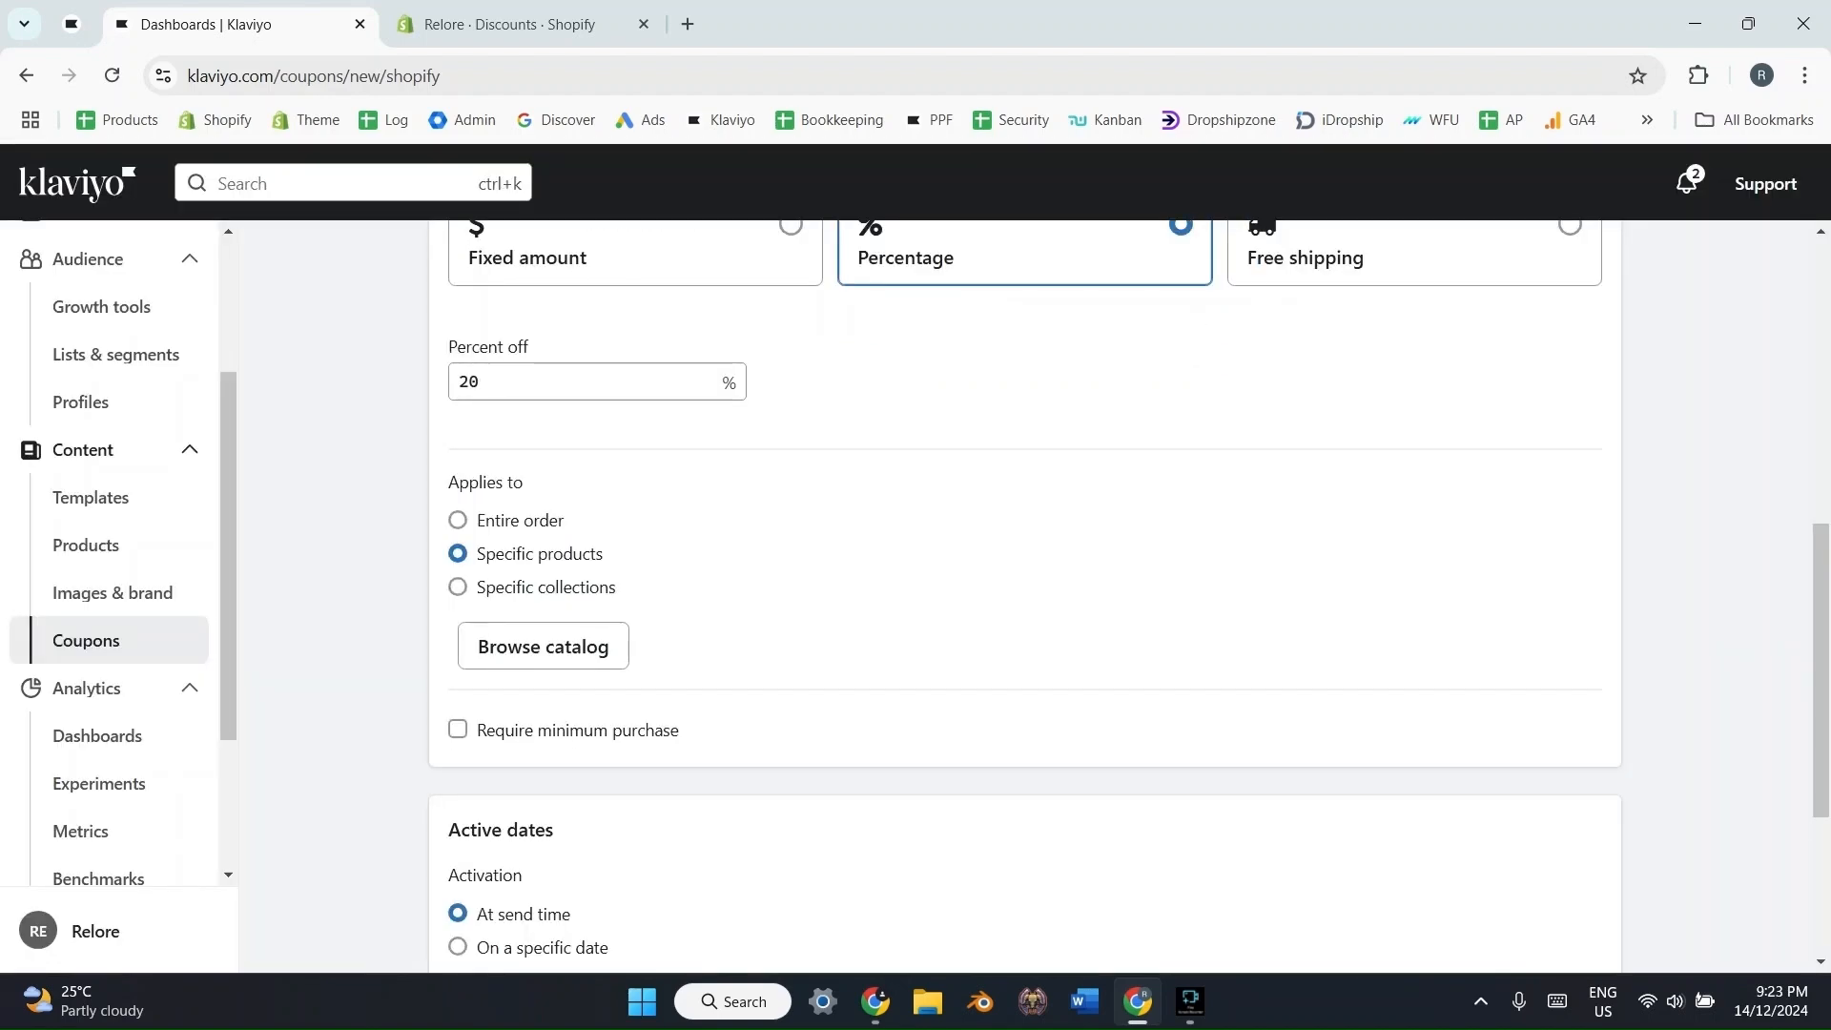
- Try limiting the discount to specific collections, browse the collection list and close it without picking any
left_click(458, 586)
left_click(534, 639)
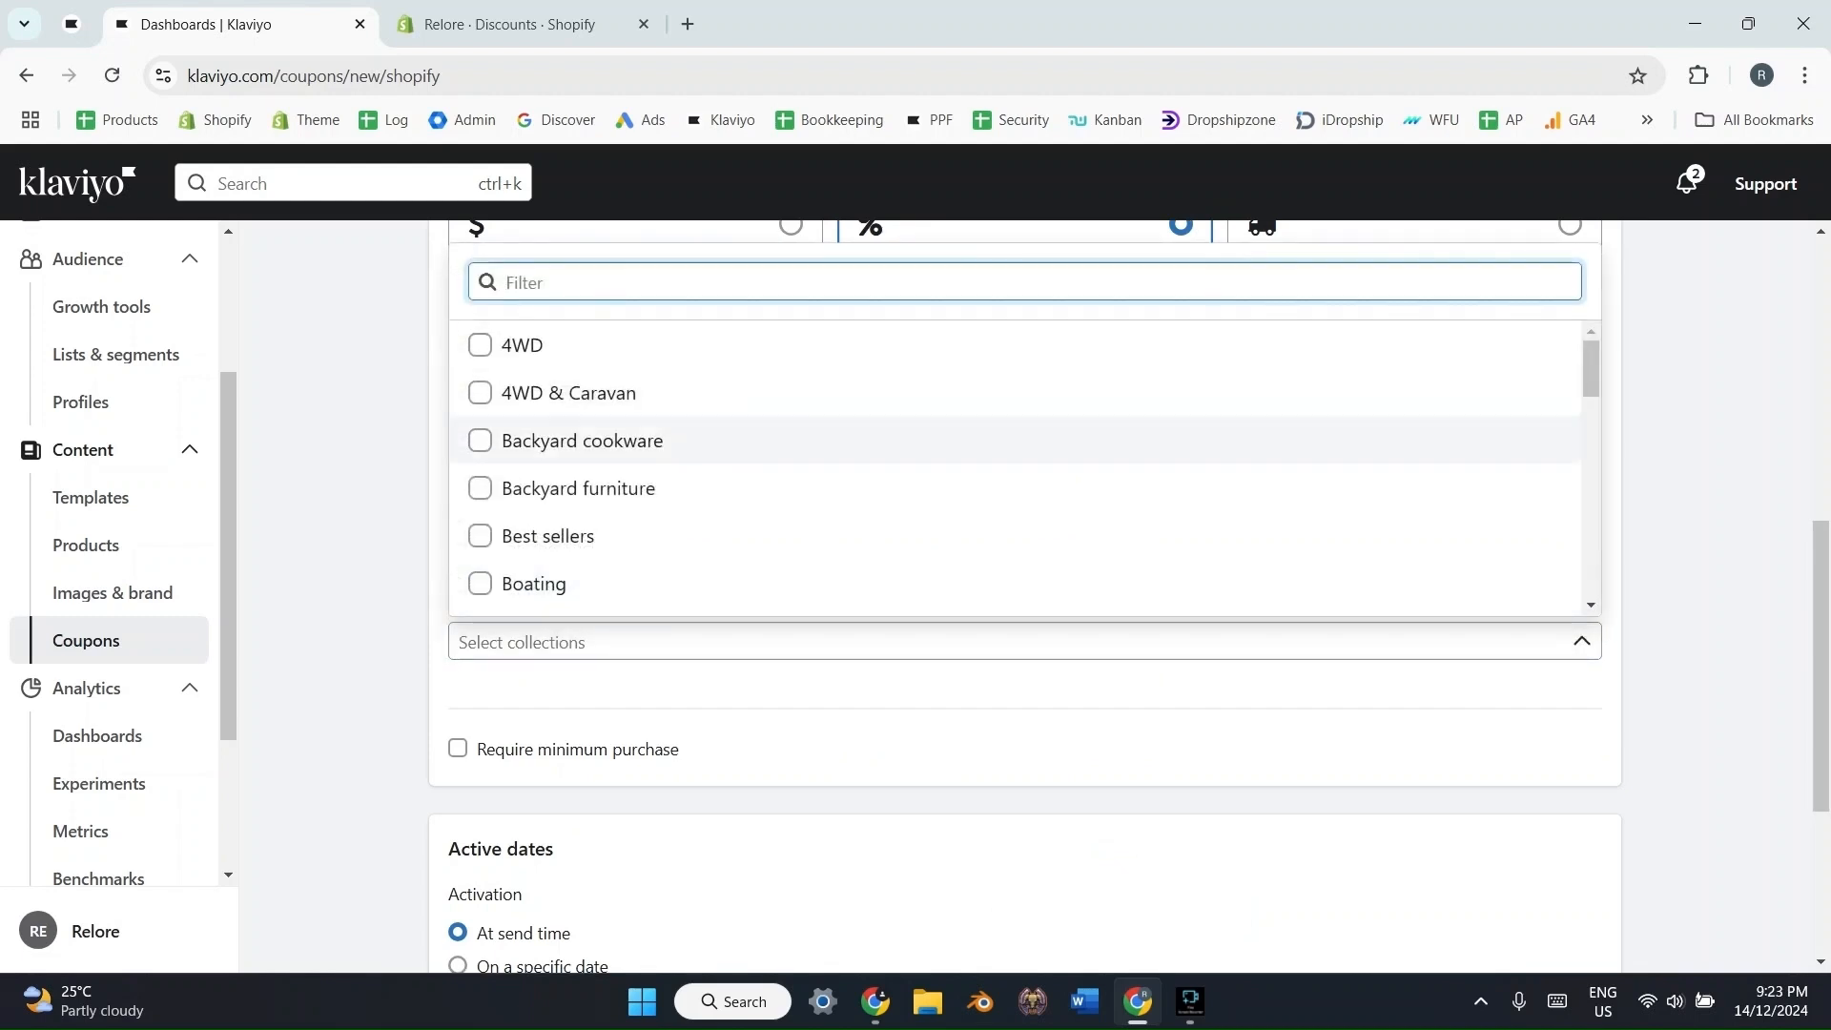
scroll(1016, 534, "down", 7)
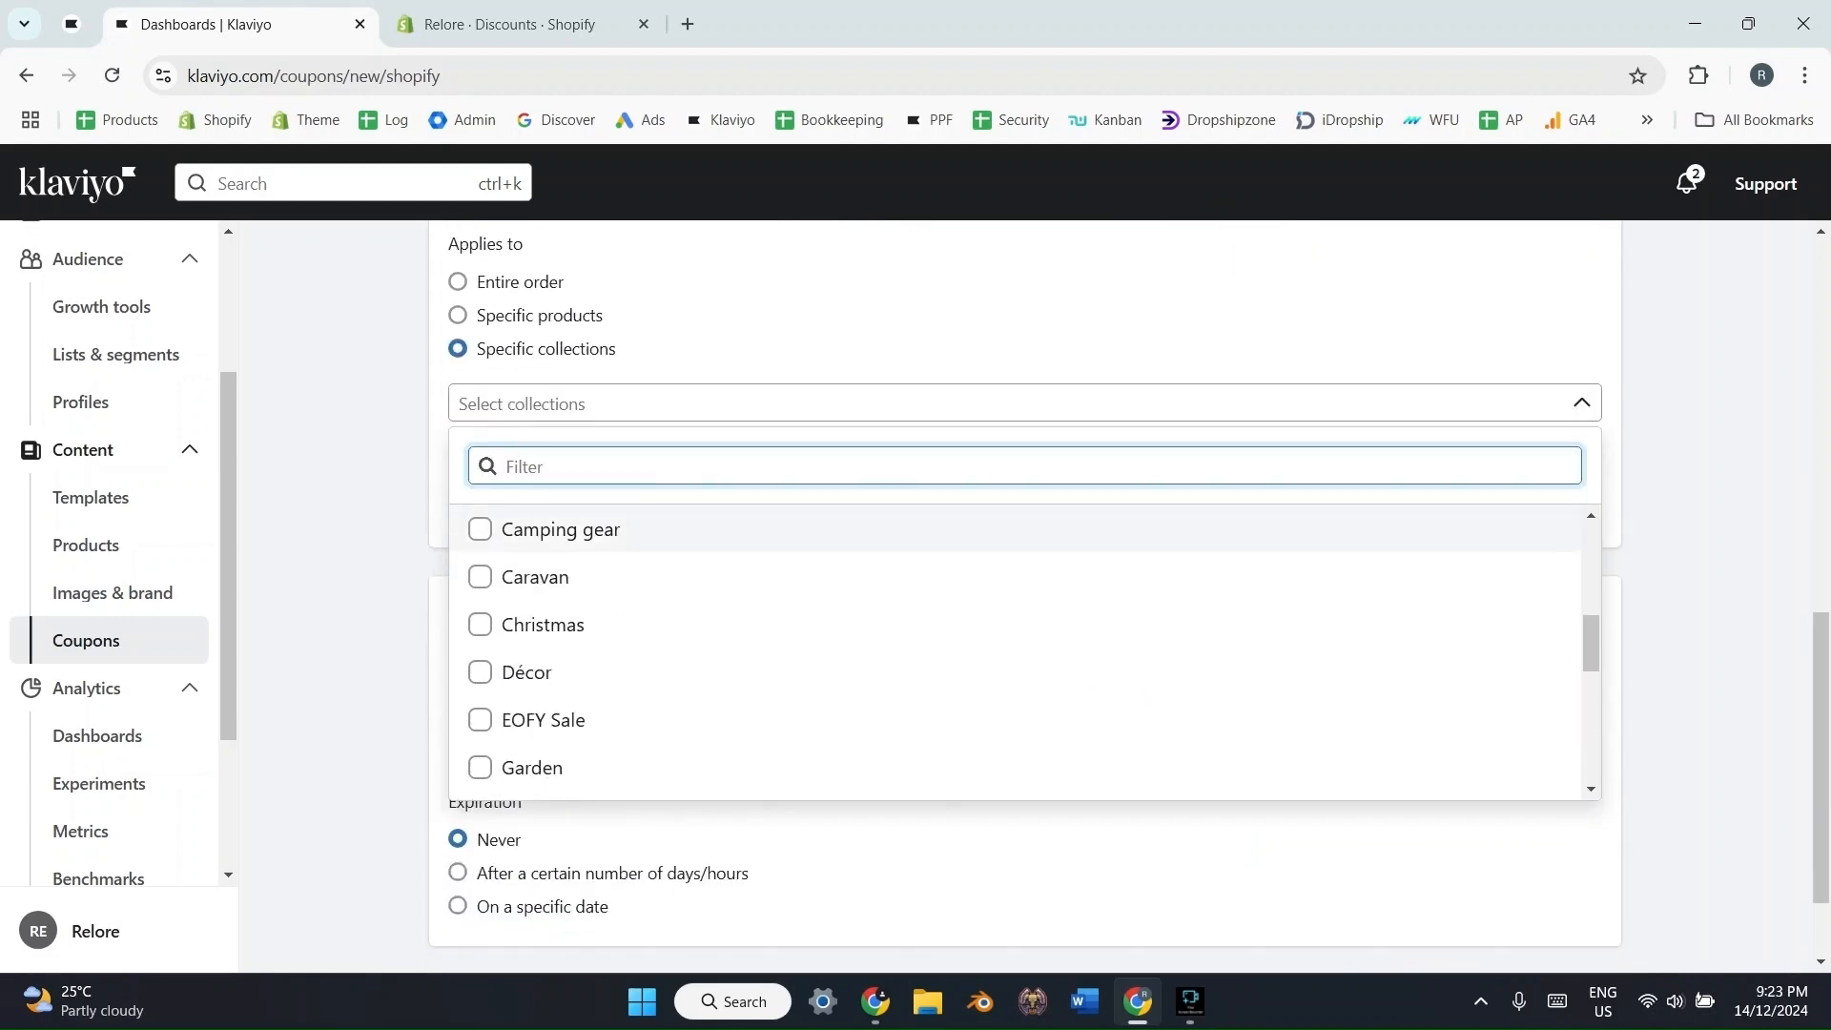
key("Escape")
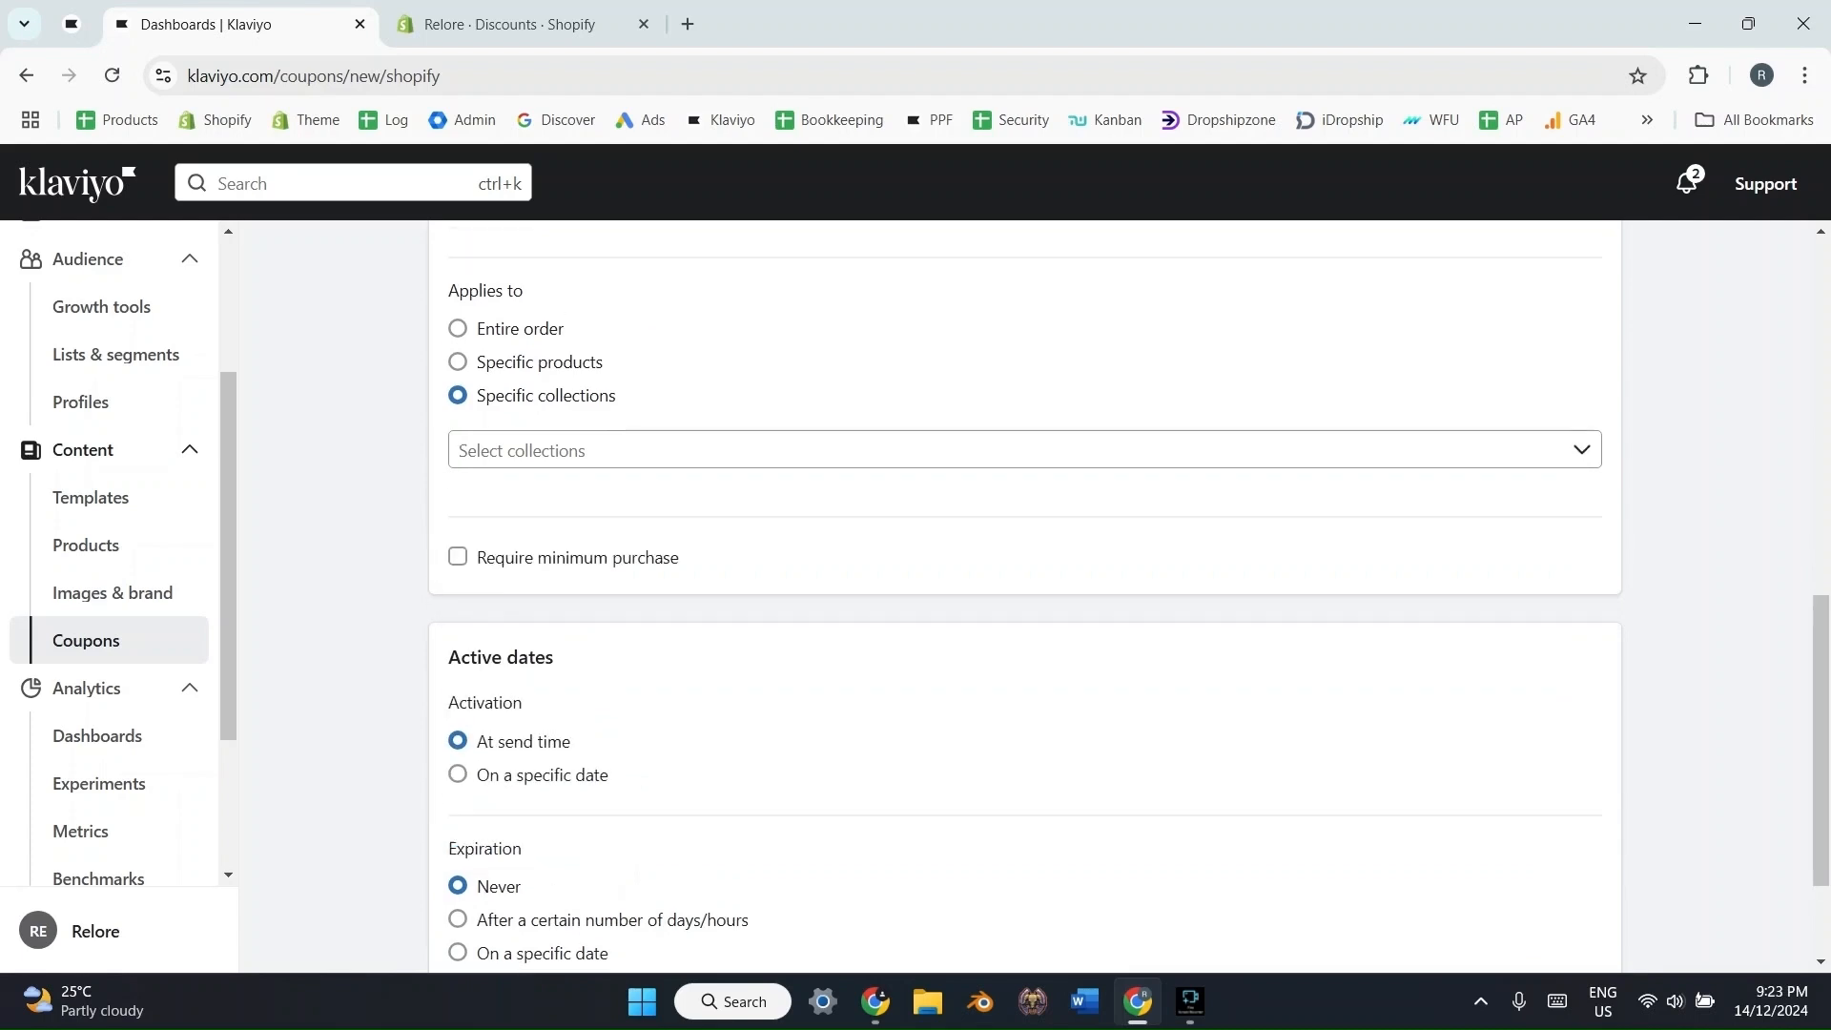
- Apply the discount to the entire order
scroll(1025, 591, "up", 1)
scroll(1025, 591, "up", 1)
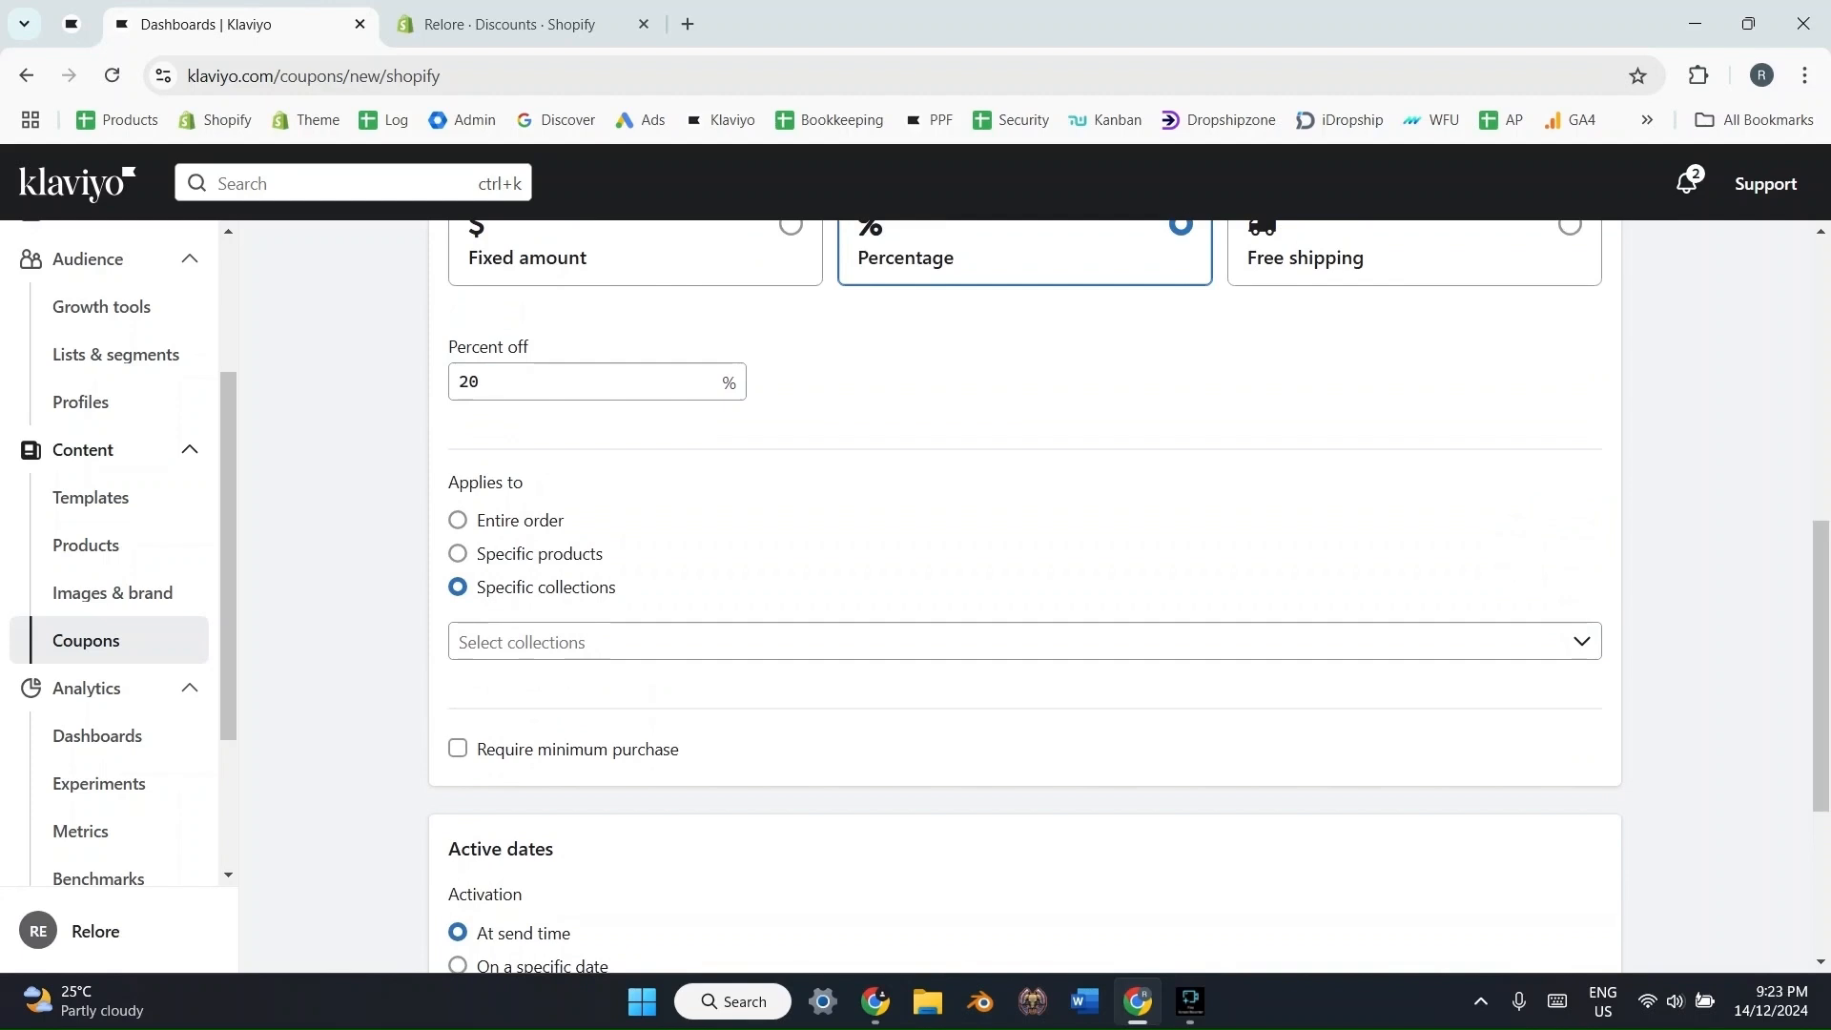
left_click(458, 519)
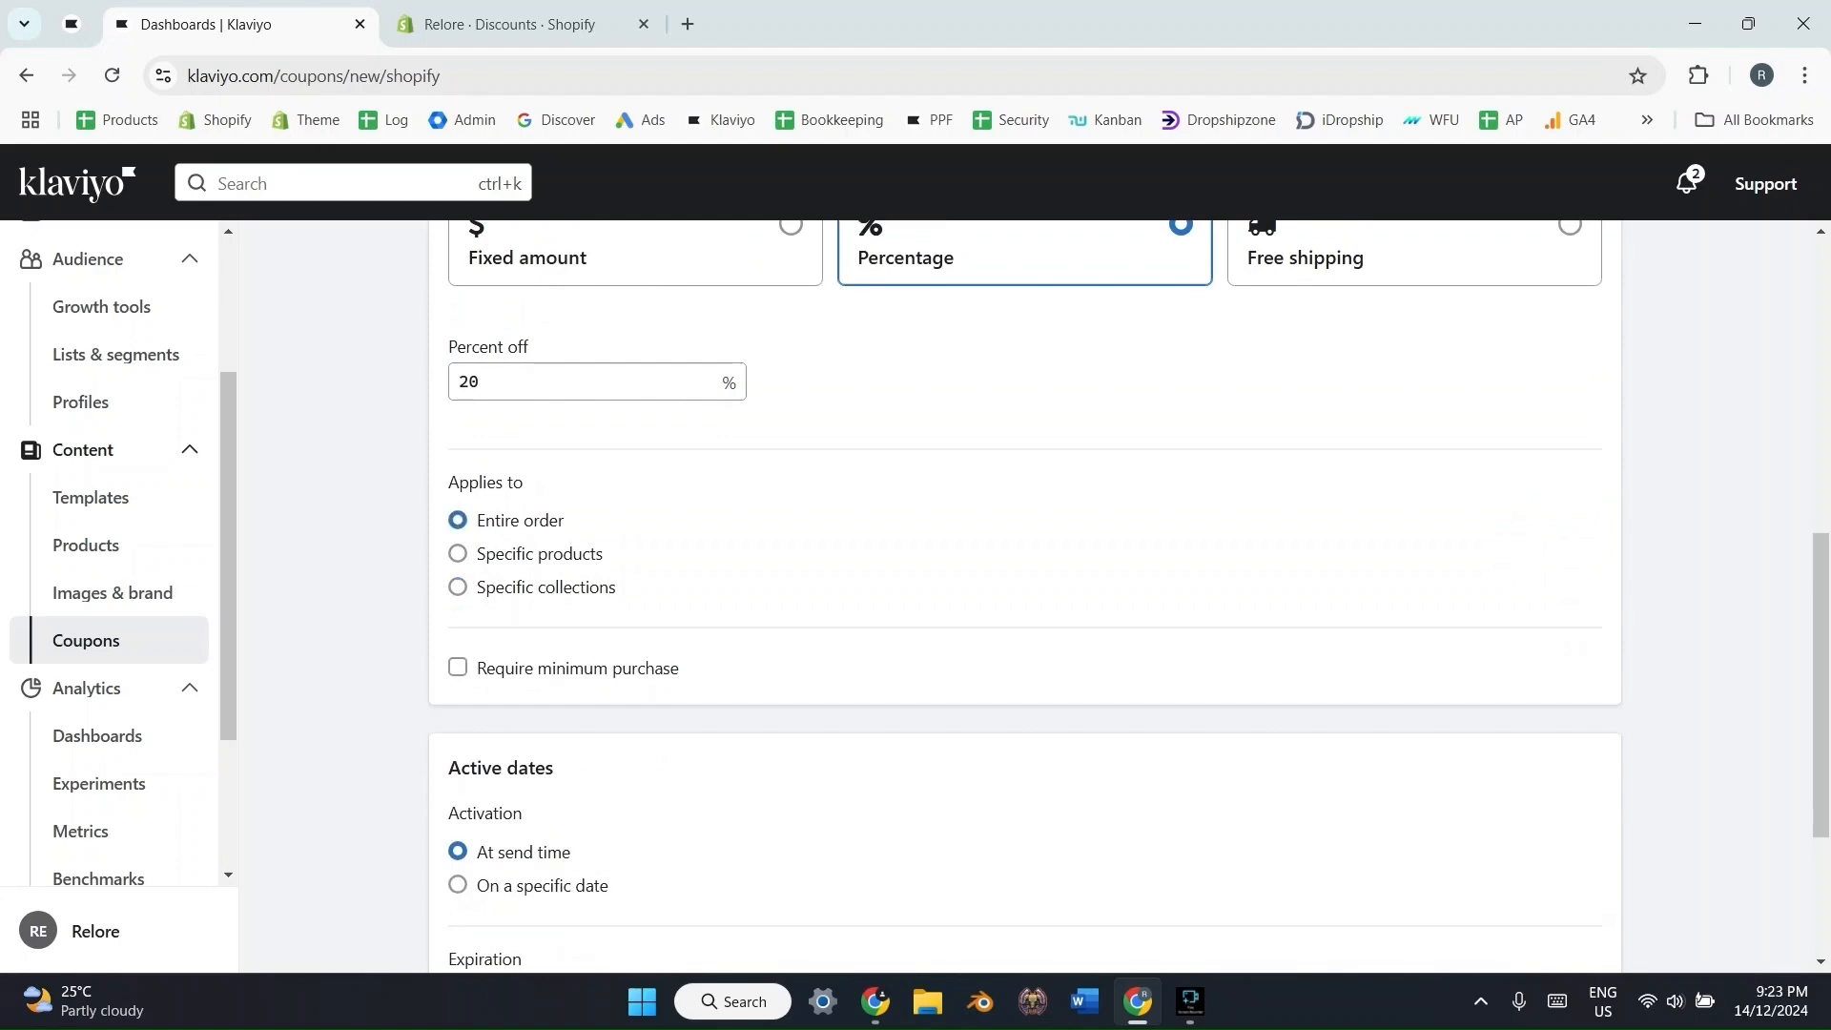
- Require a minimum purchase for the coupon and enter an amount of A$20
scroll(1025, 591, "up", 1)
scroll(1025, 591, "up", 4)
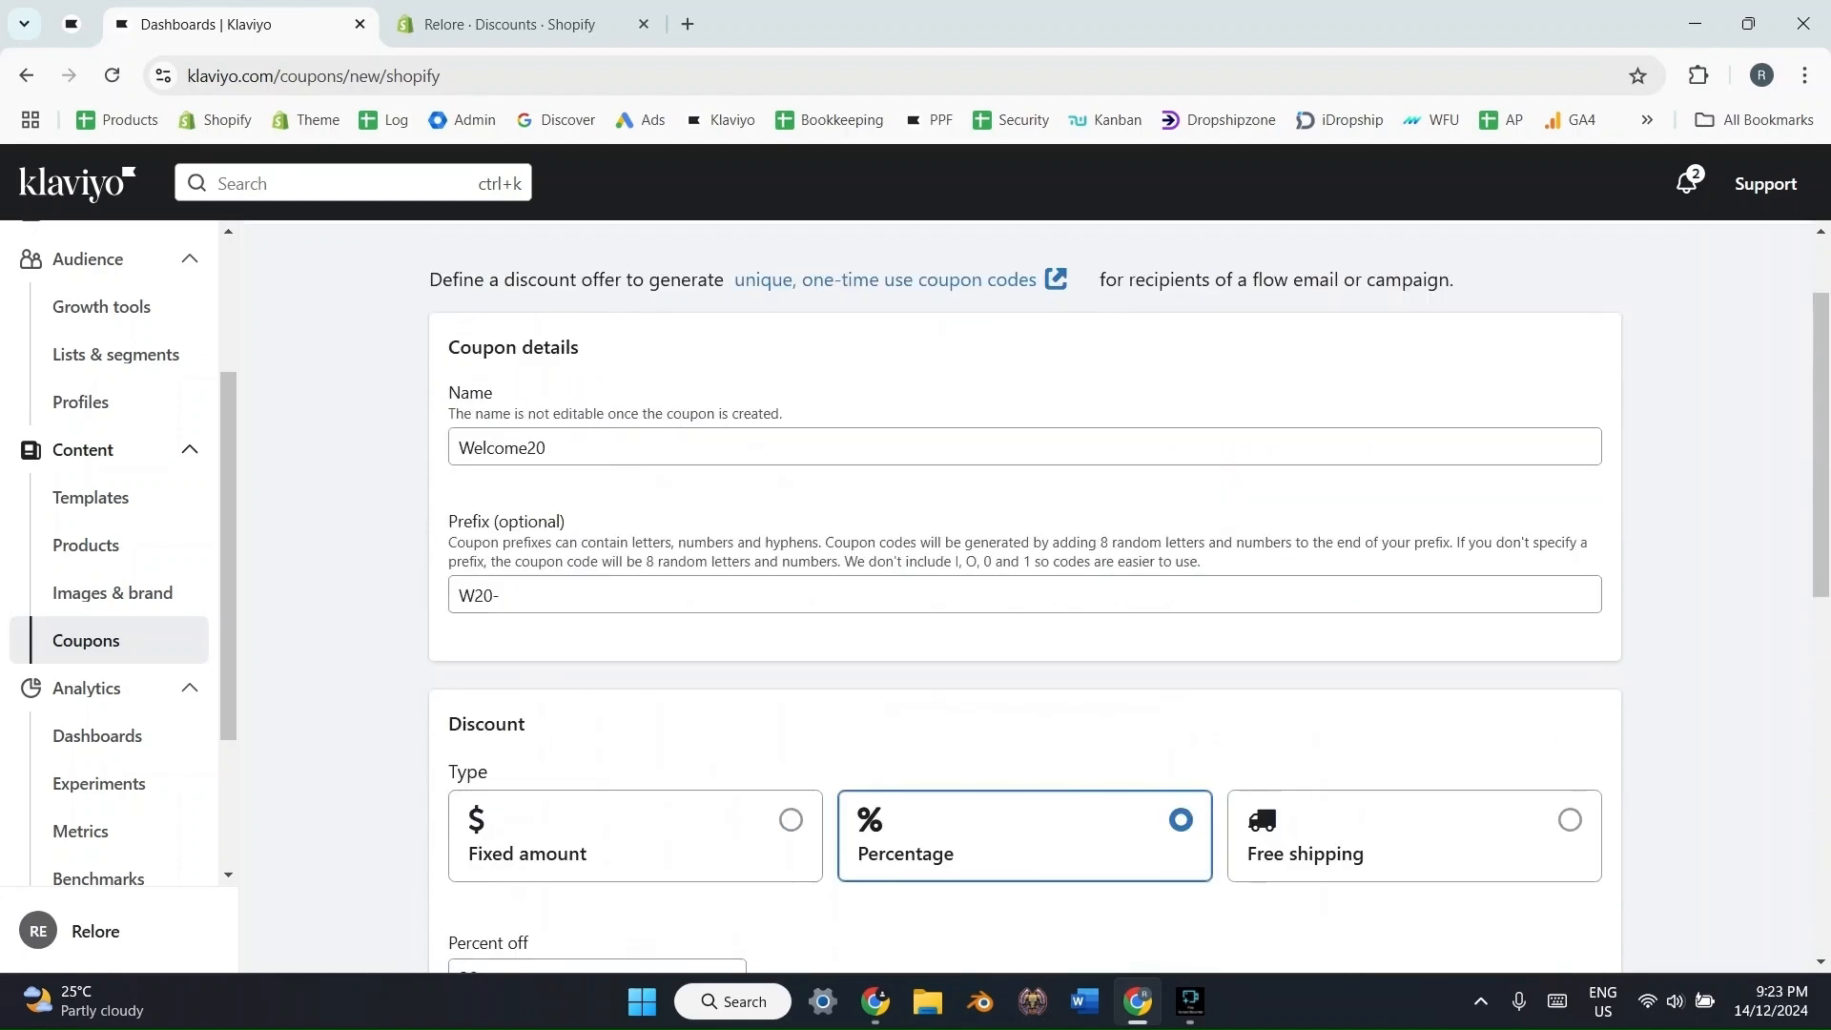
scroll(1025, 592, "down", 2)
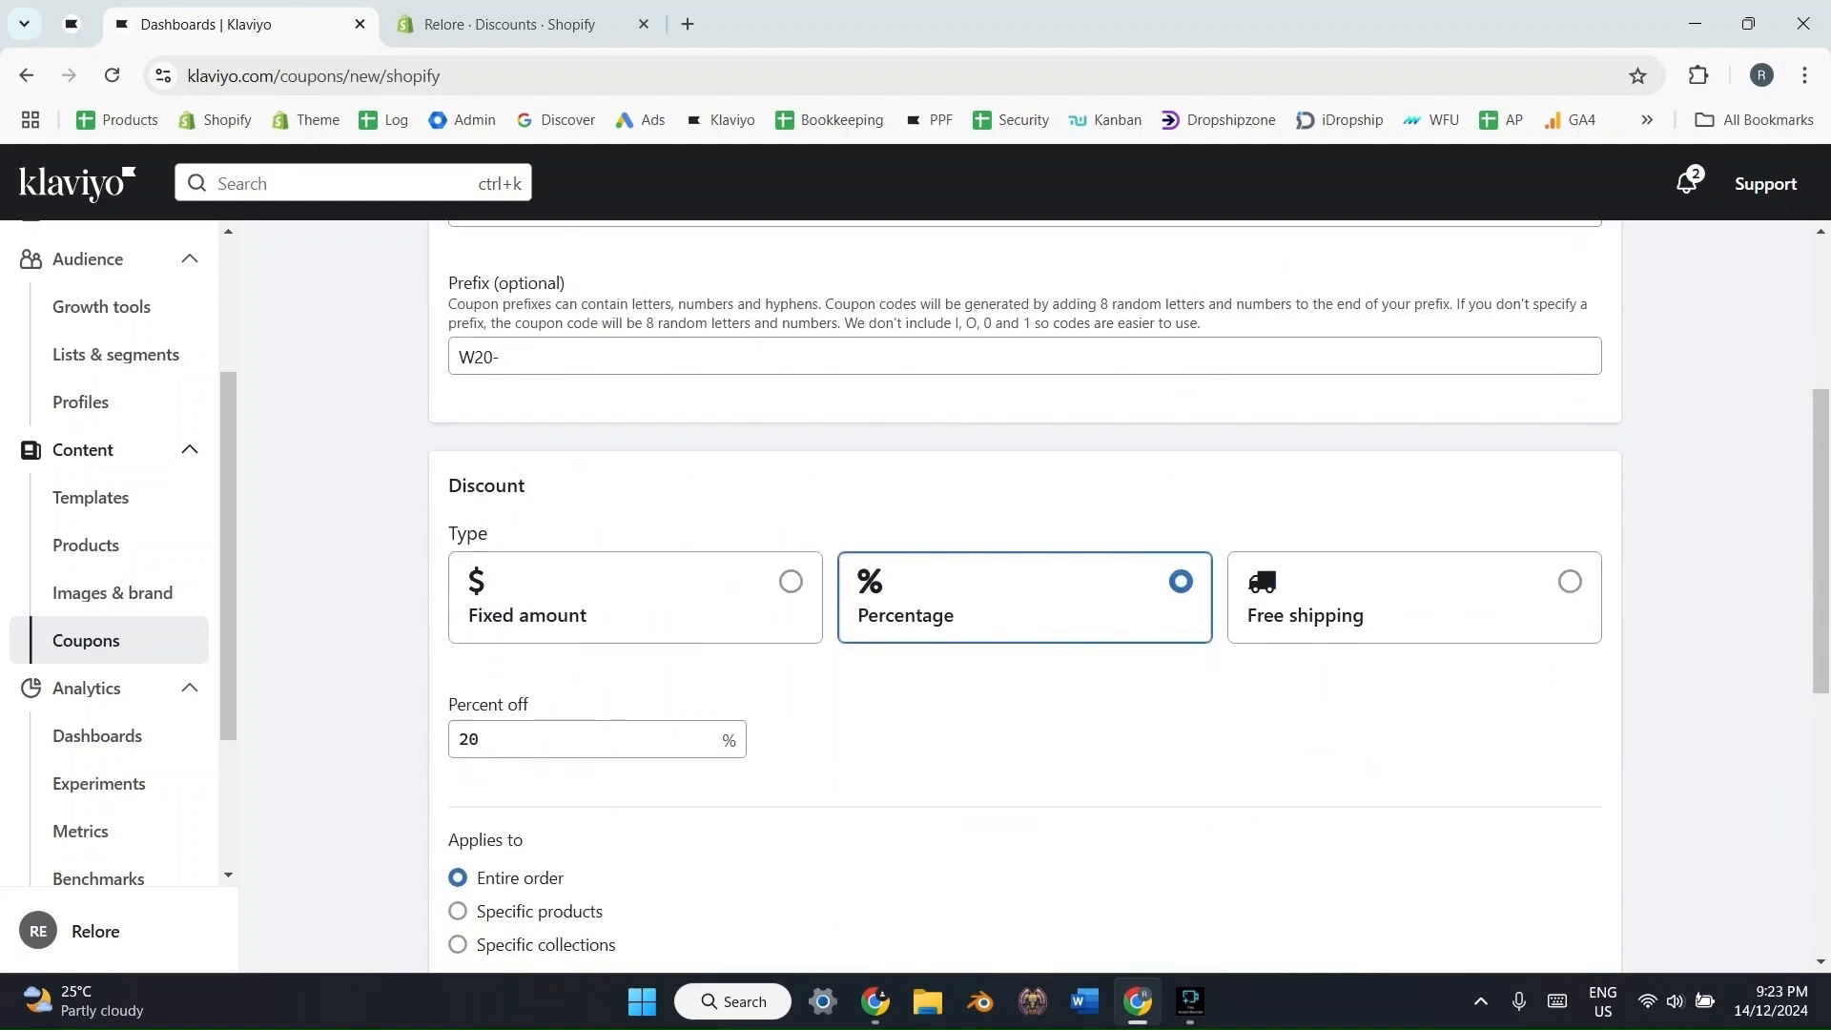
scroll(1025, 591, "down", 3)
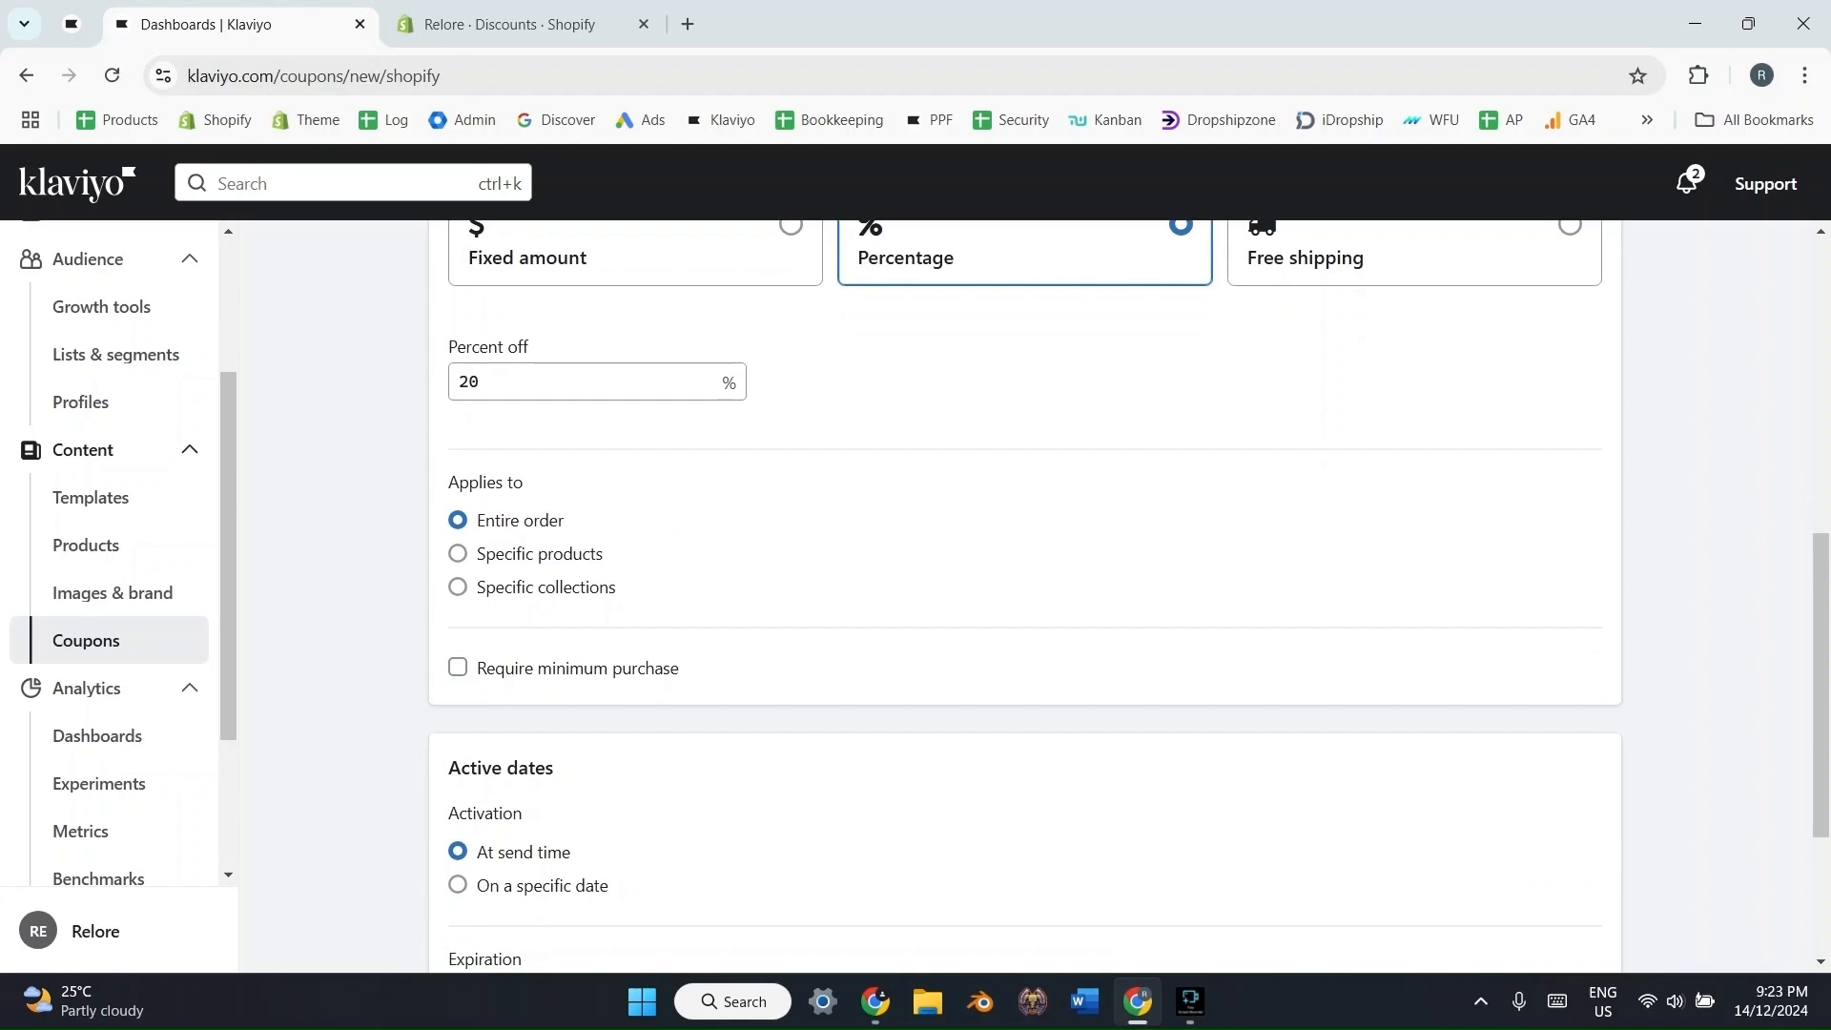
left_click(457, 668)
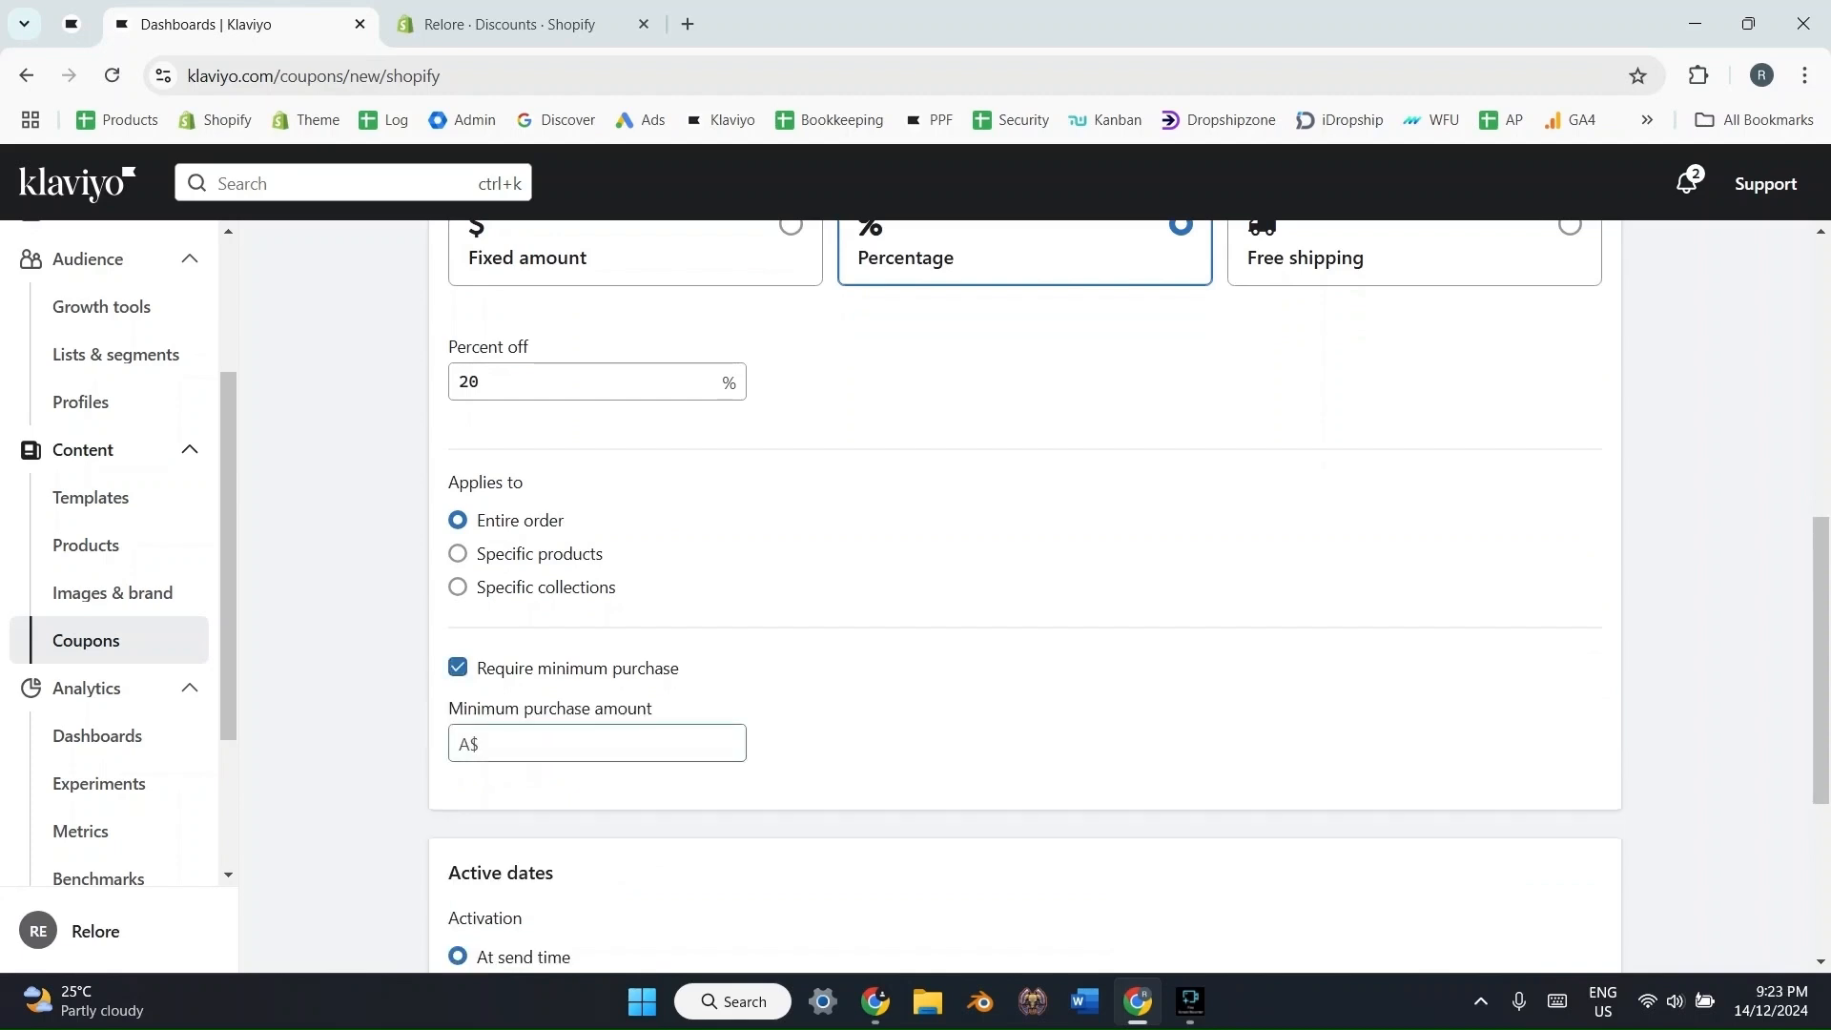
scroll(1025, 591, "up", 3)
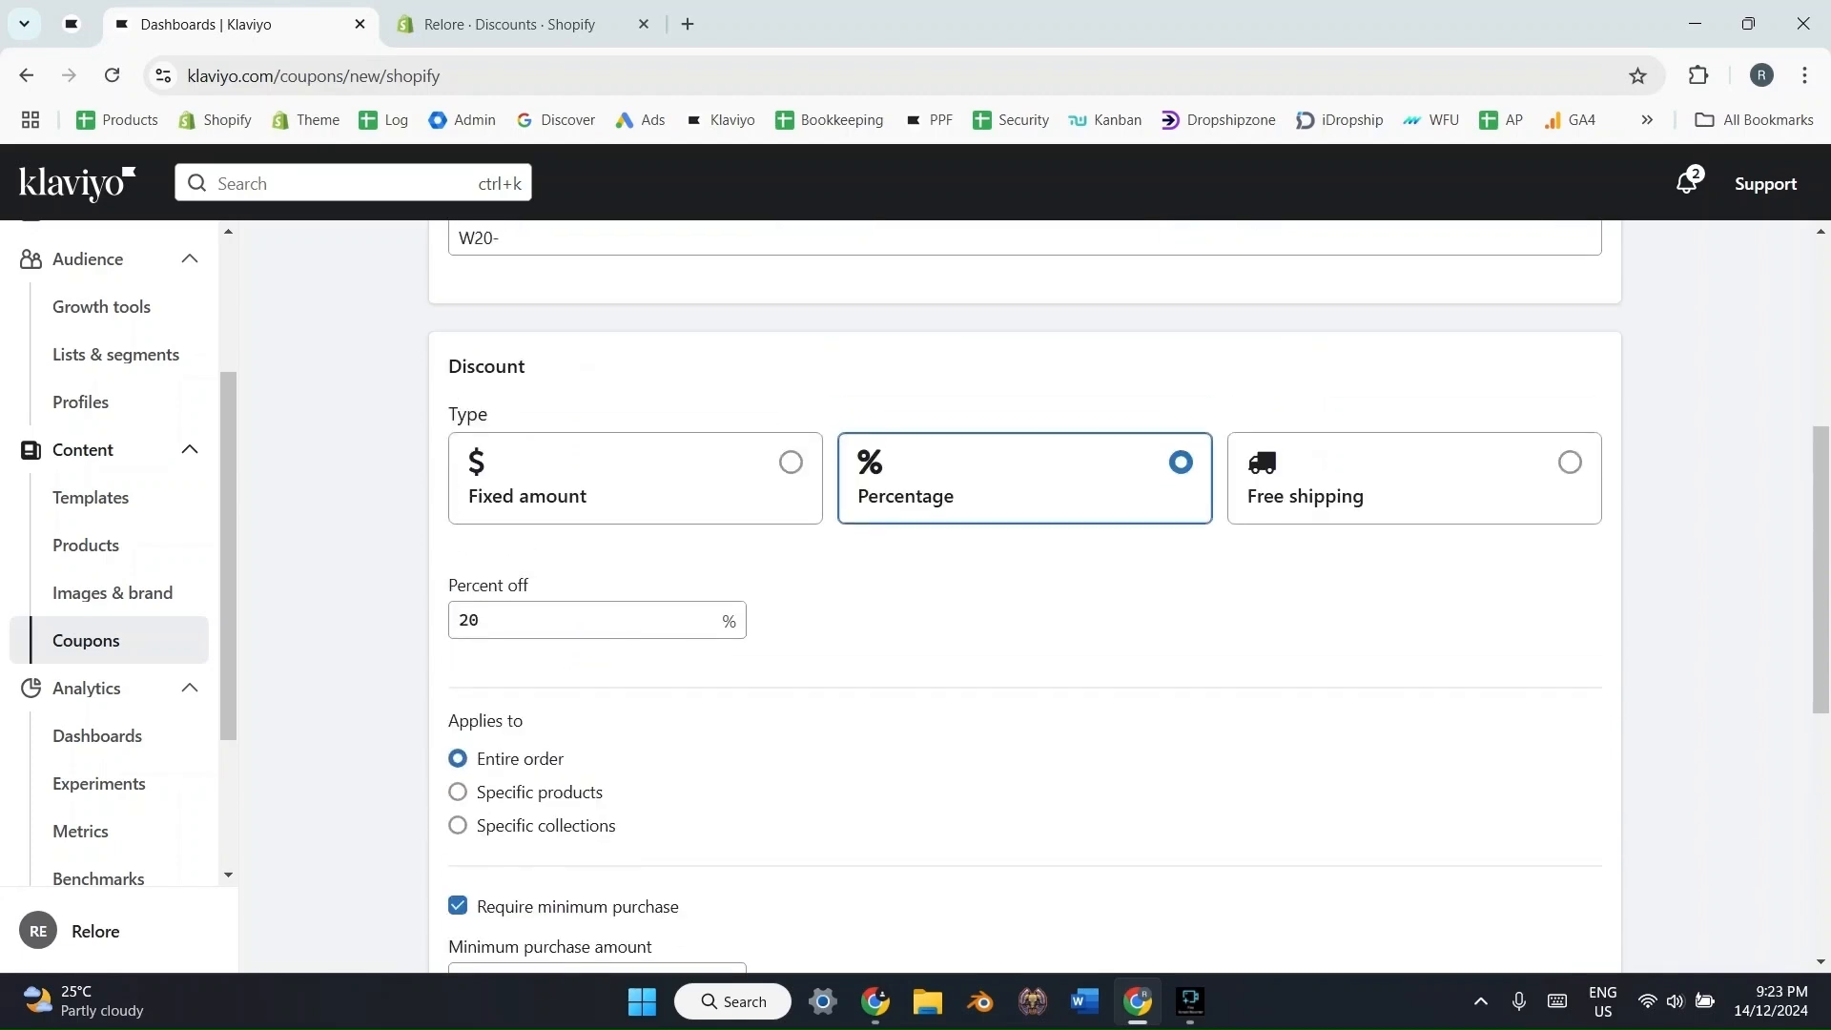
scroll(1025, 591, "down", 2)
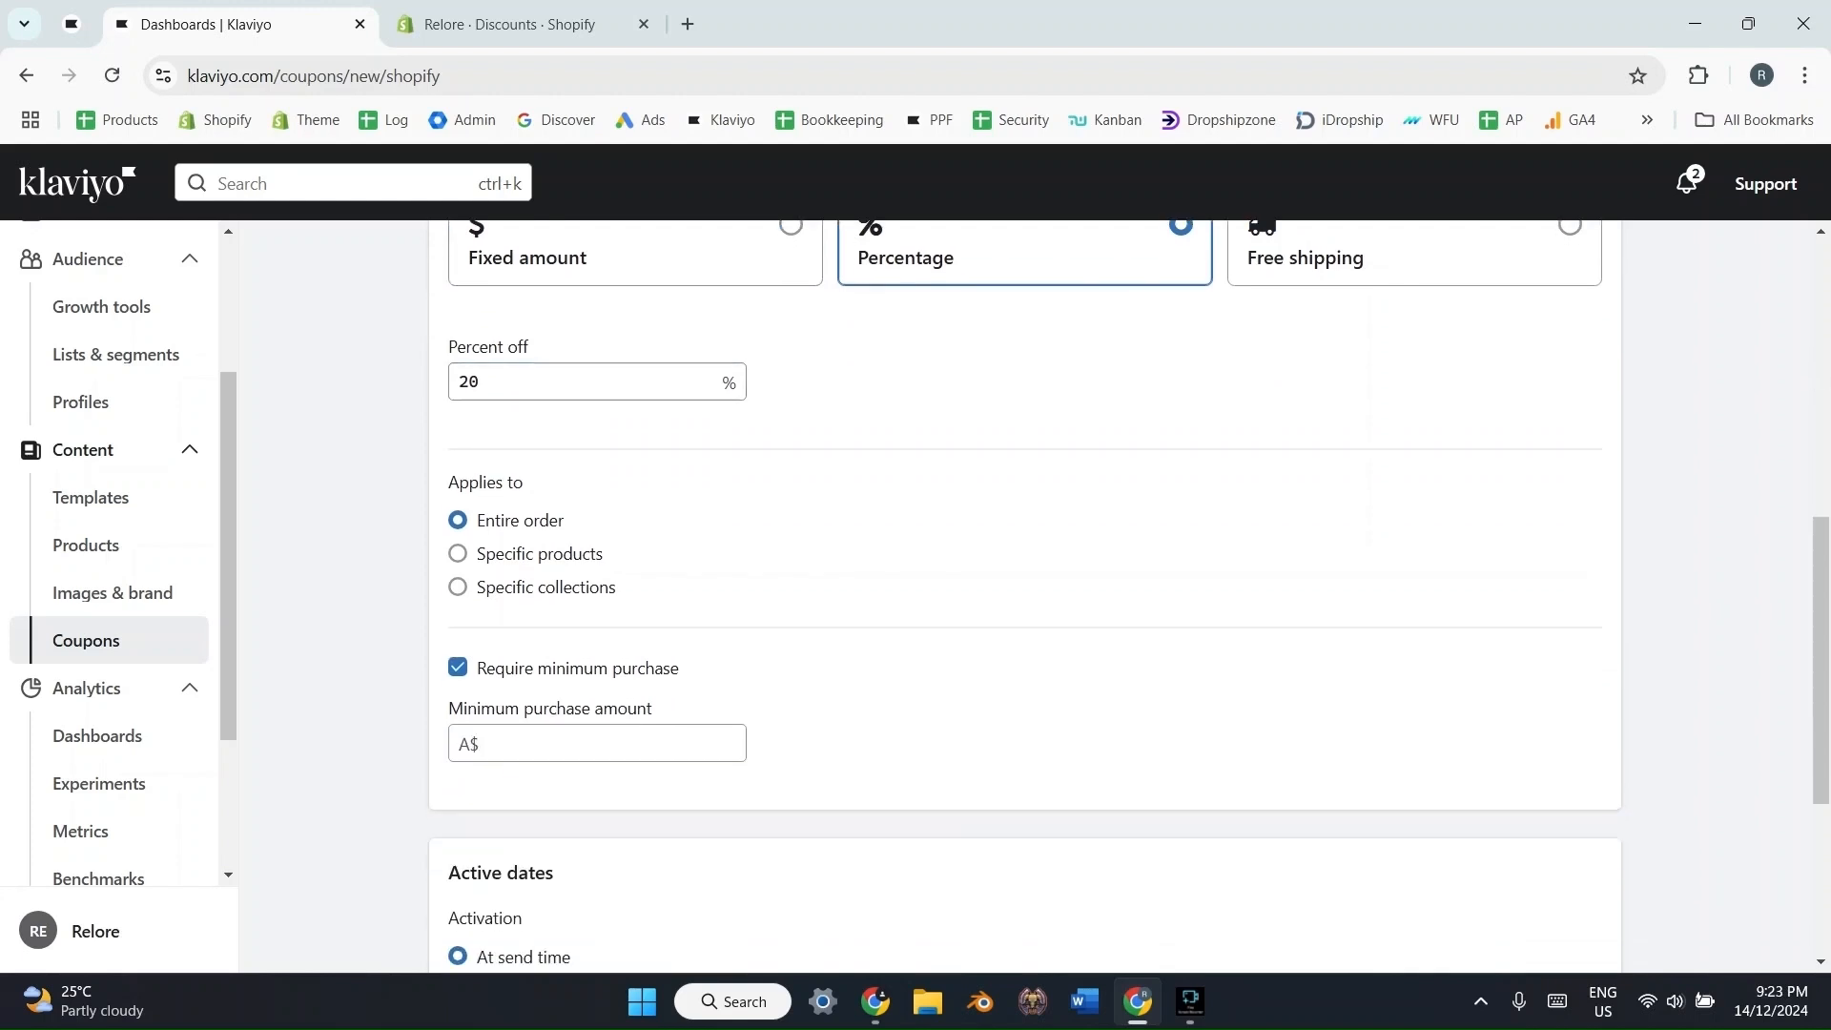
left_click(596, 743)
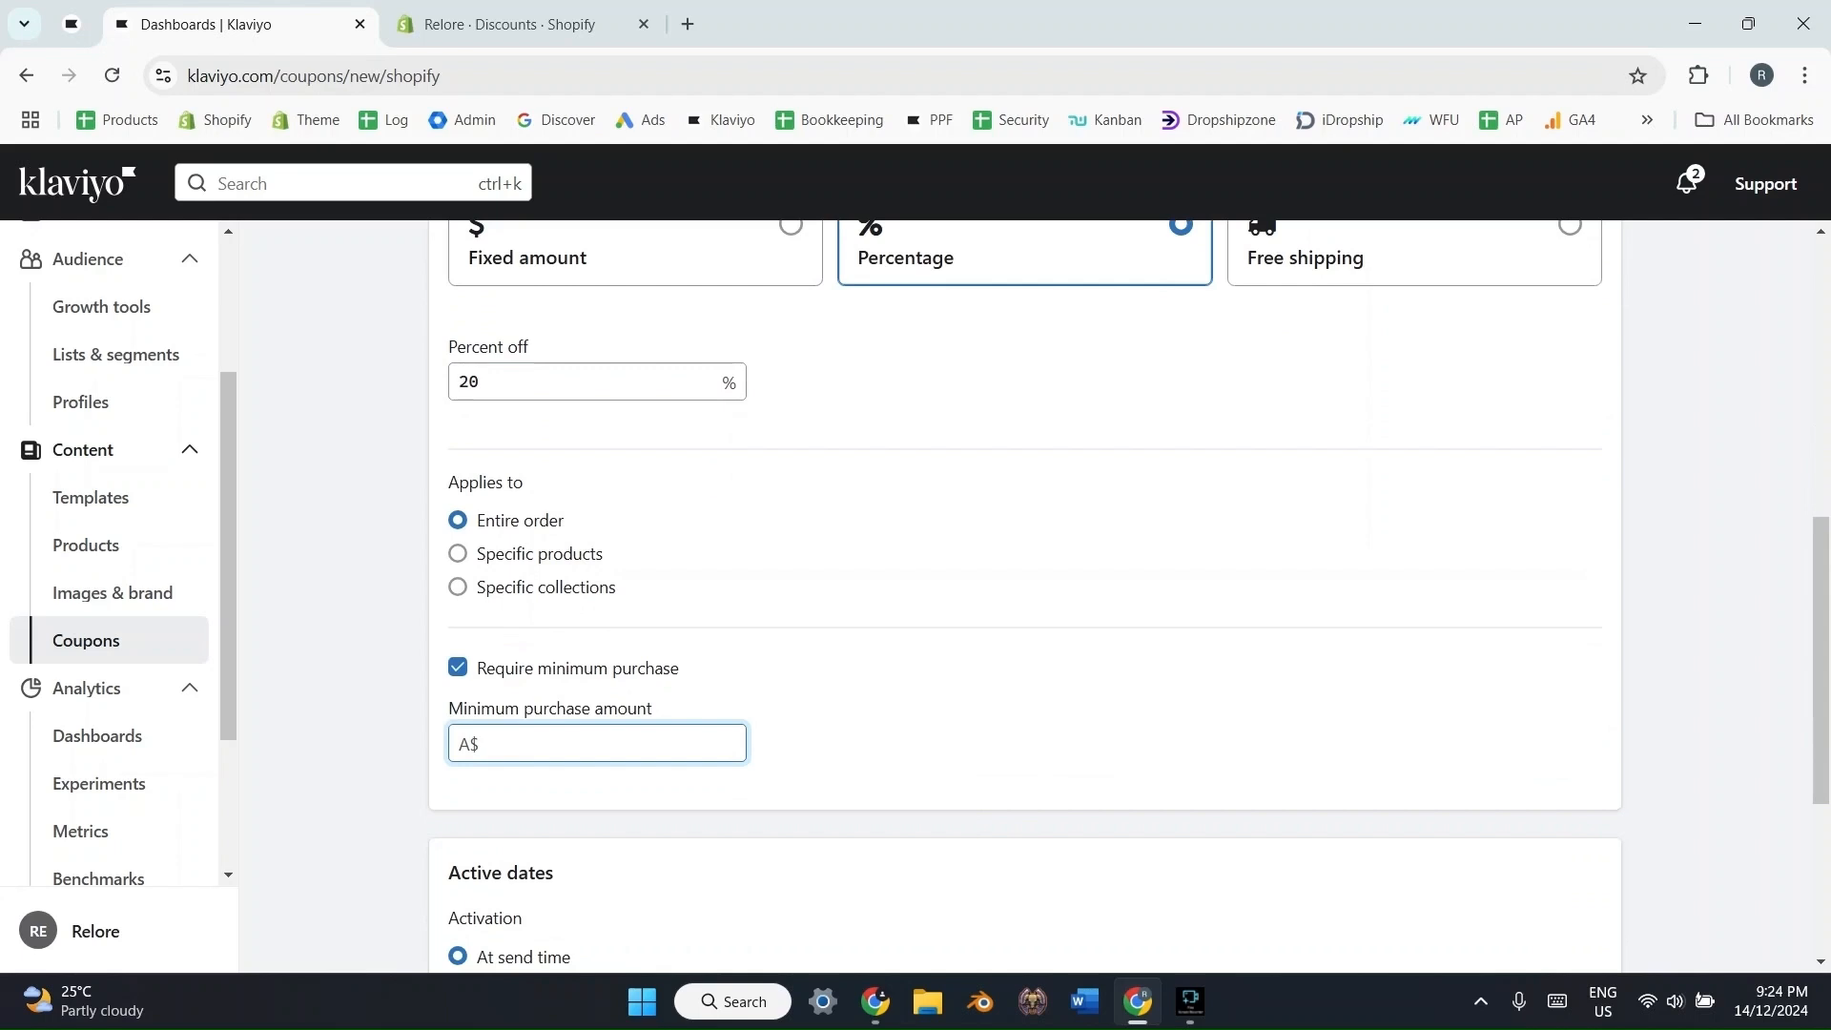
type("20")
- Set the minimum purchase amount to A$30
scroll(1025, 591, "up", 4)
scroll(1025, 591, "down", 5)
scroll(1025, 592, "up", 3)
scroll(1025, 592, "down", 1)
key("ctrl+a")
type("30")
key("Tab")
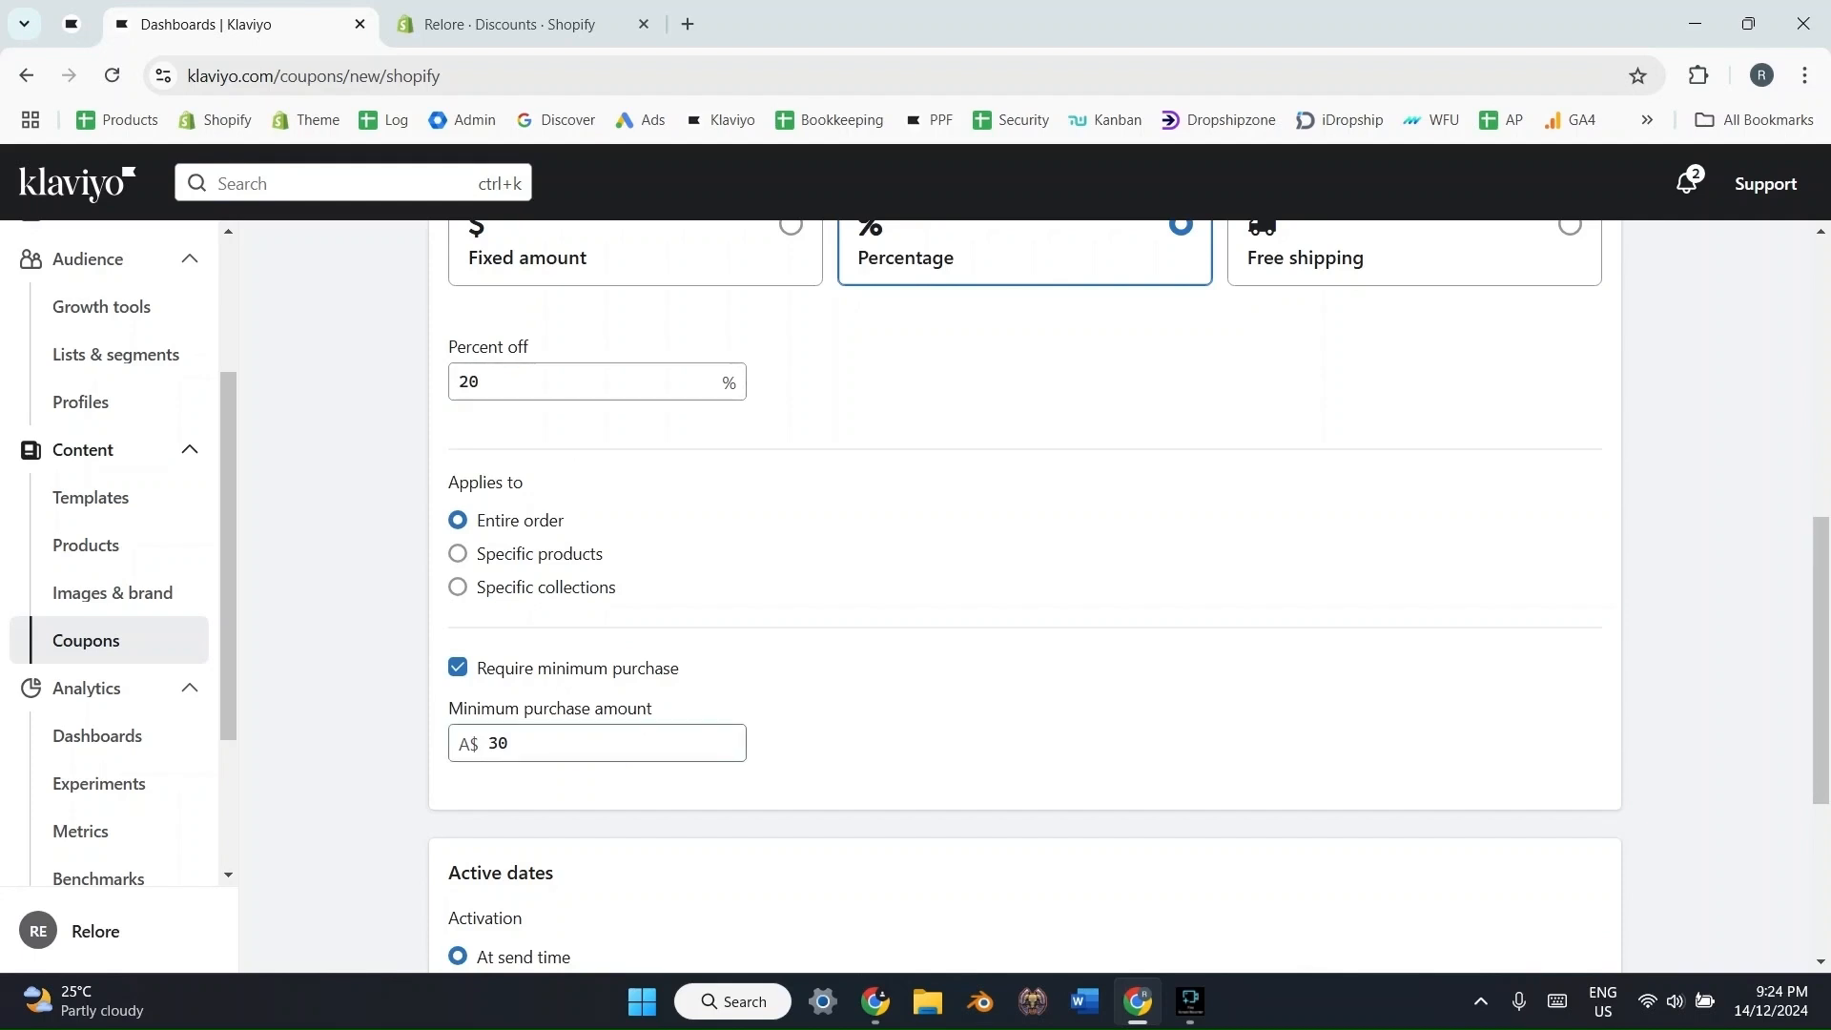
- Review the activation and expiration options for the coupon's active dates
scroll(1026, 591, "down", 4)
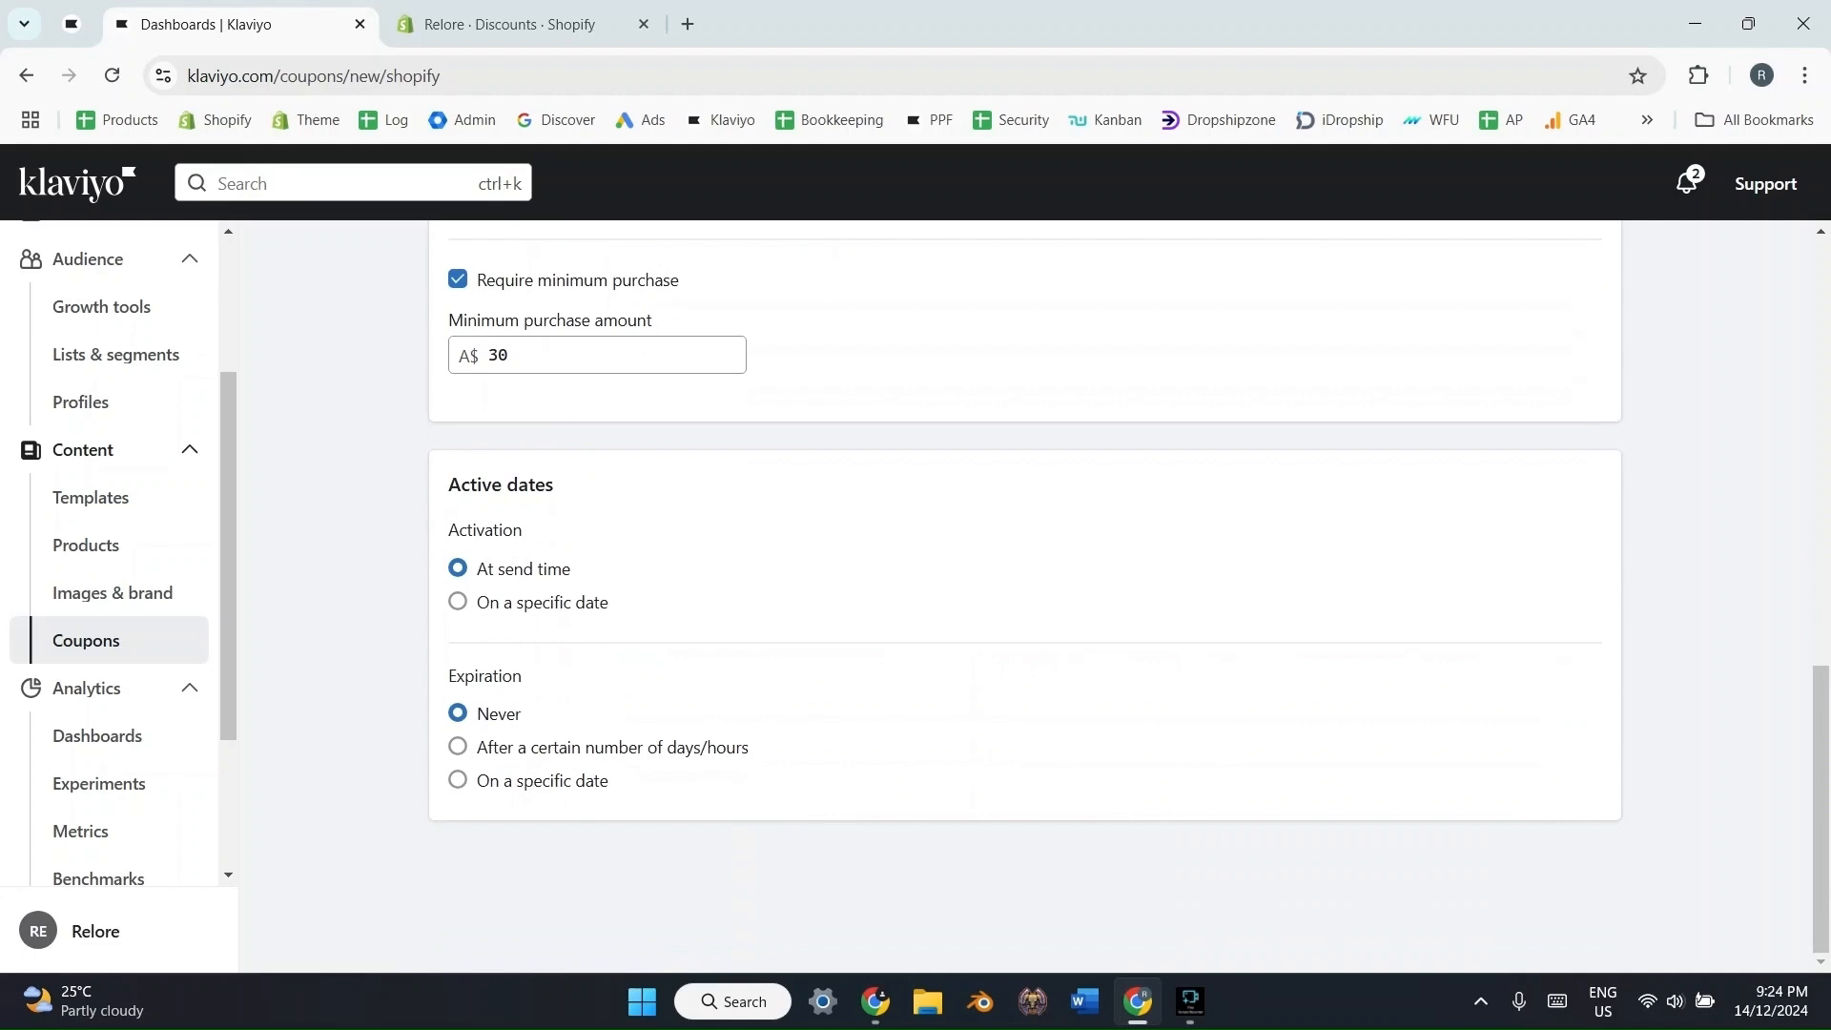
double_click(485, 529)
double_click(484, 675)
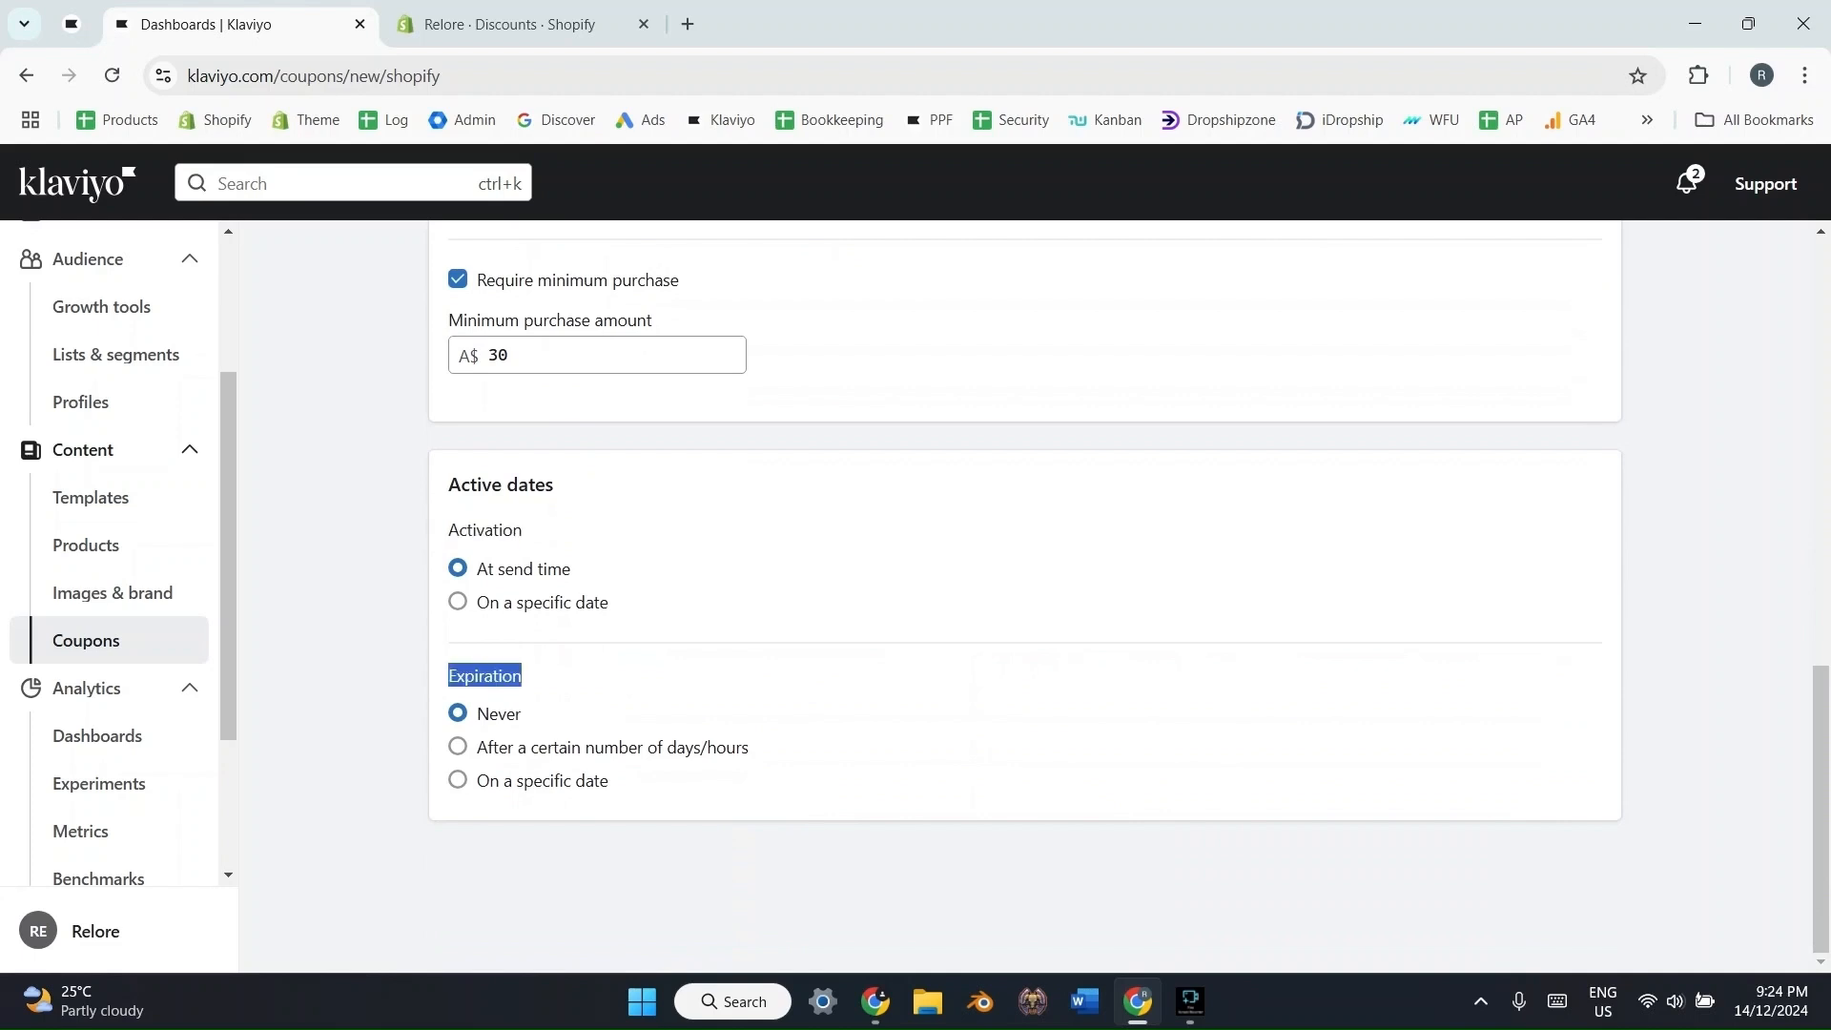
left_click(485, 676)
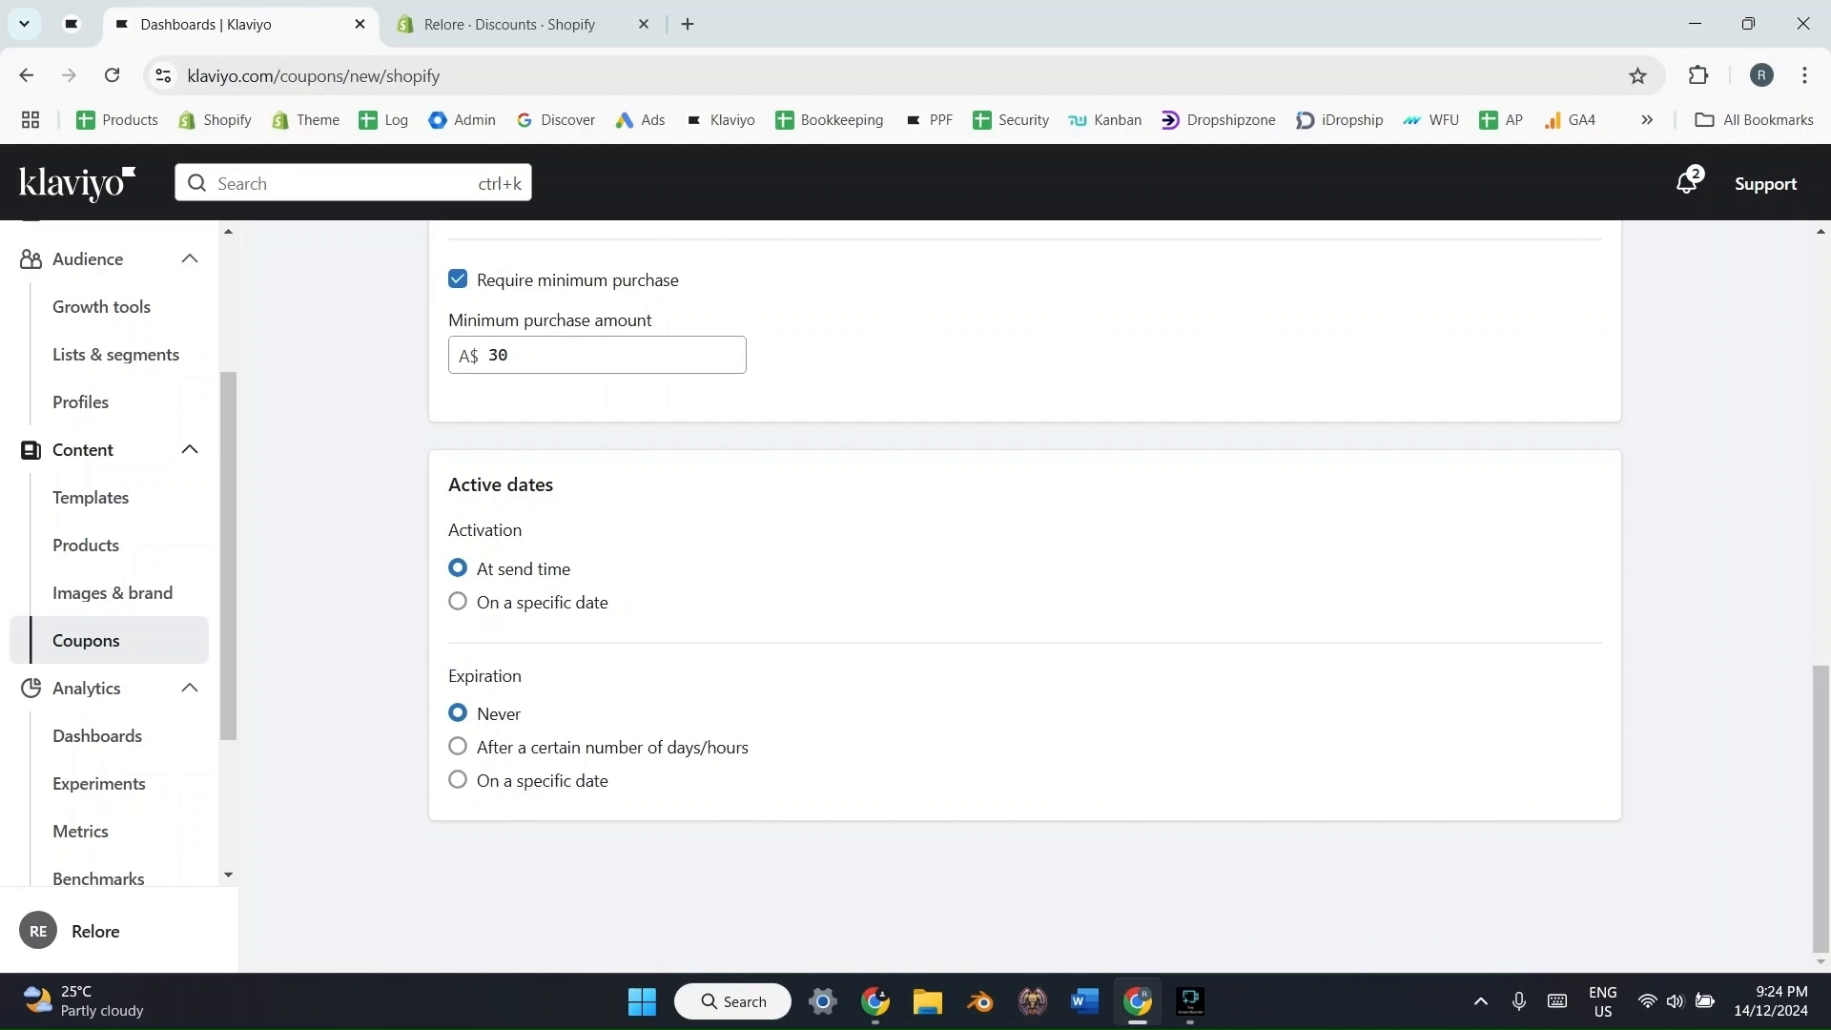
double_click(484, 529)
left_click(485, 530)
scroll(1025, 591, "up", 1)
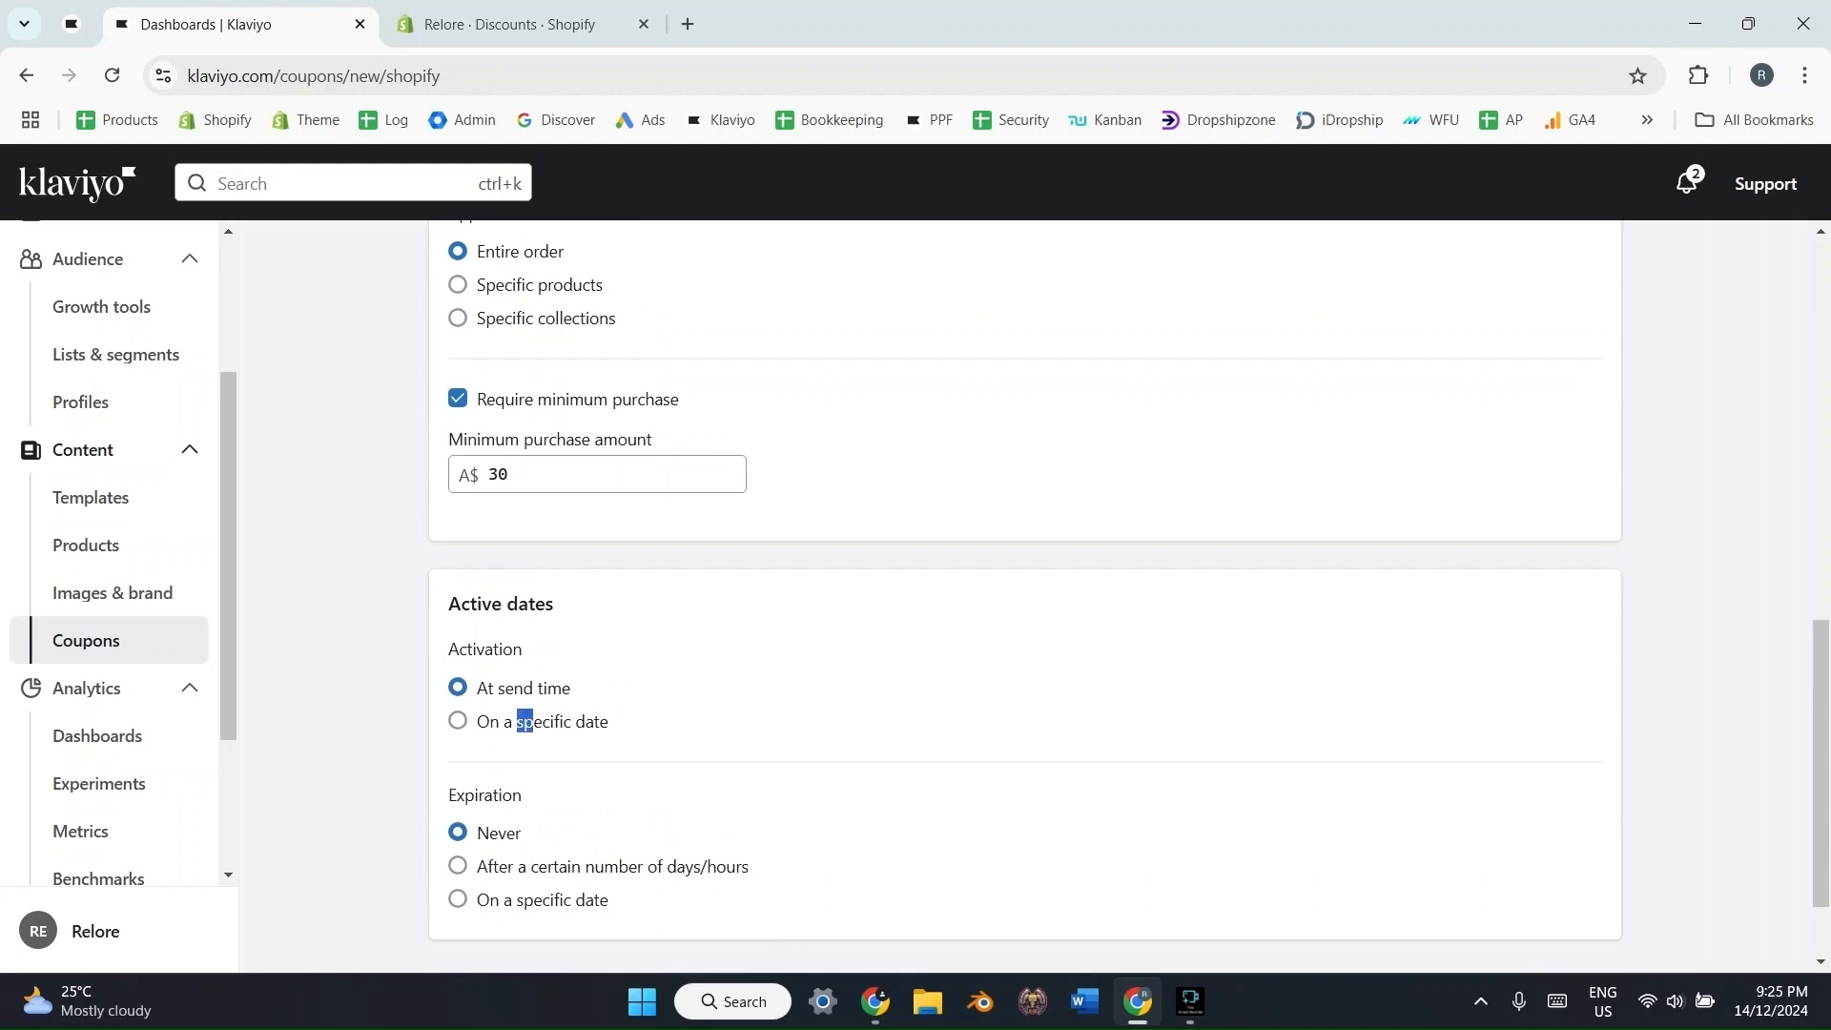
- Try activating the coupon on a specific date, look at its calendar, and return activation to send time
left_click(520, 721)
scroll(520, 721, "down", 1)
left_click(564, 657)
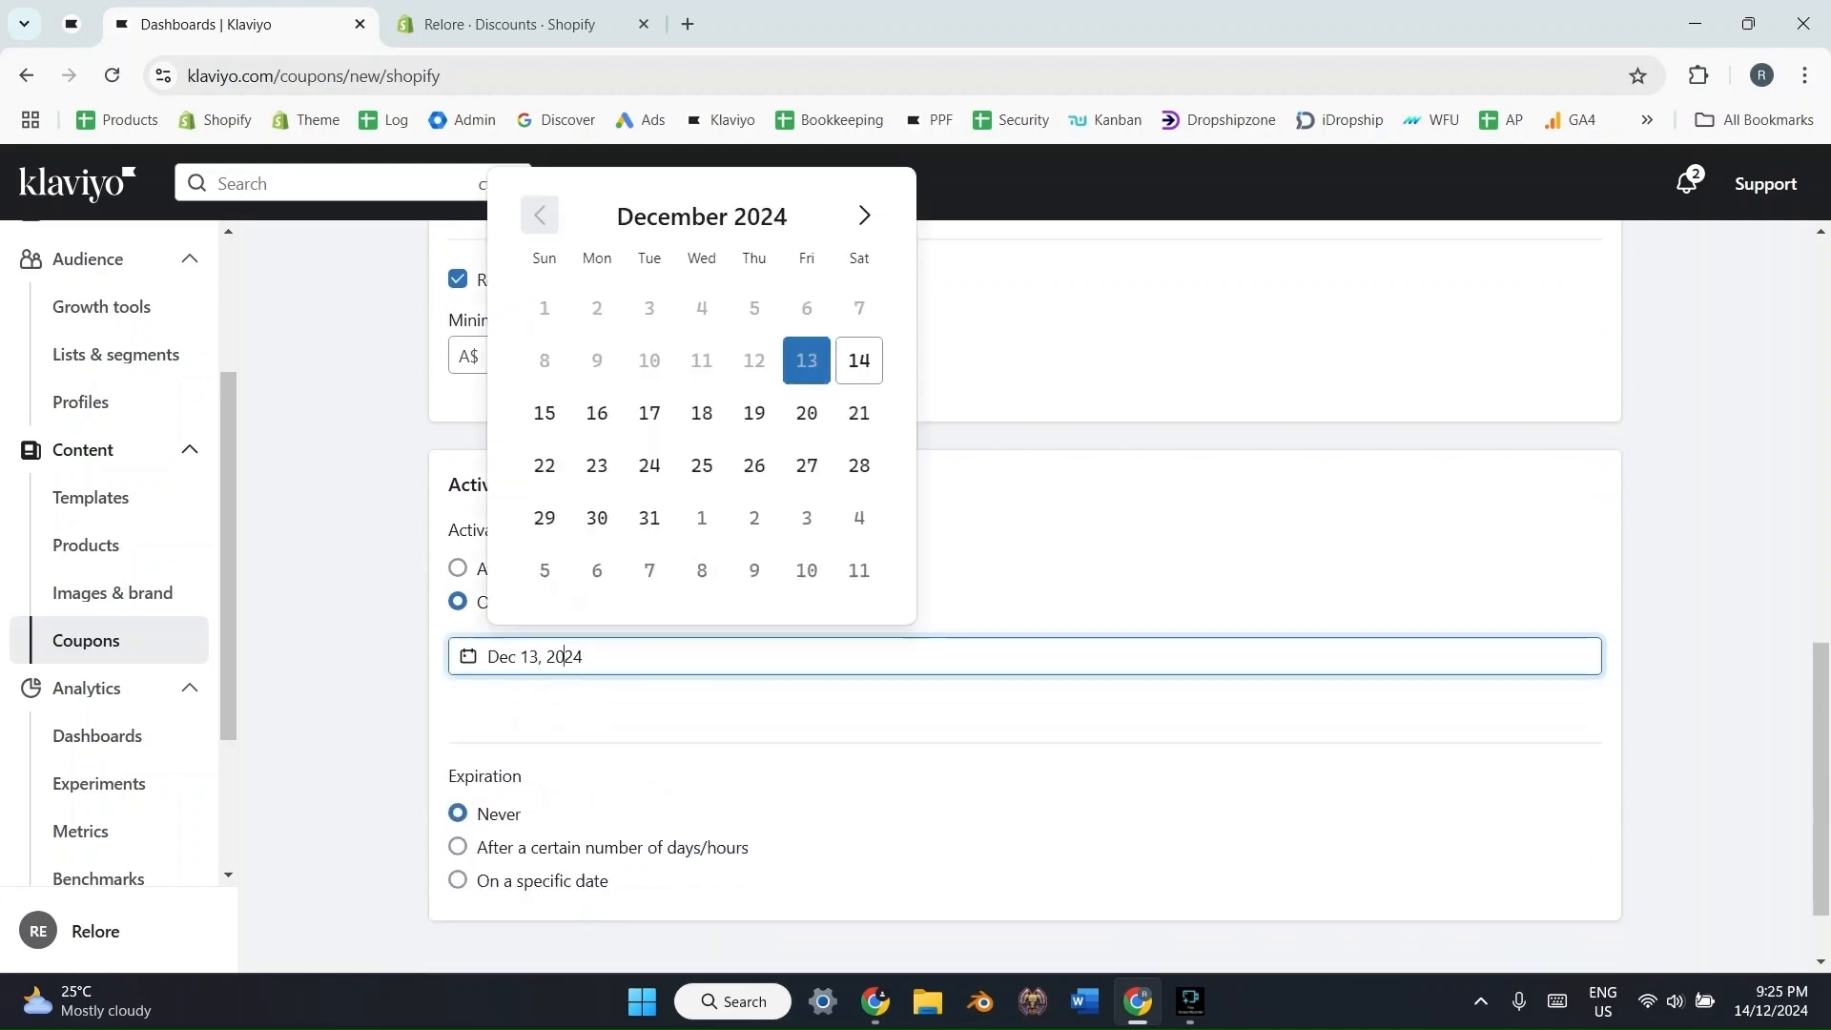
key("Escape")
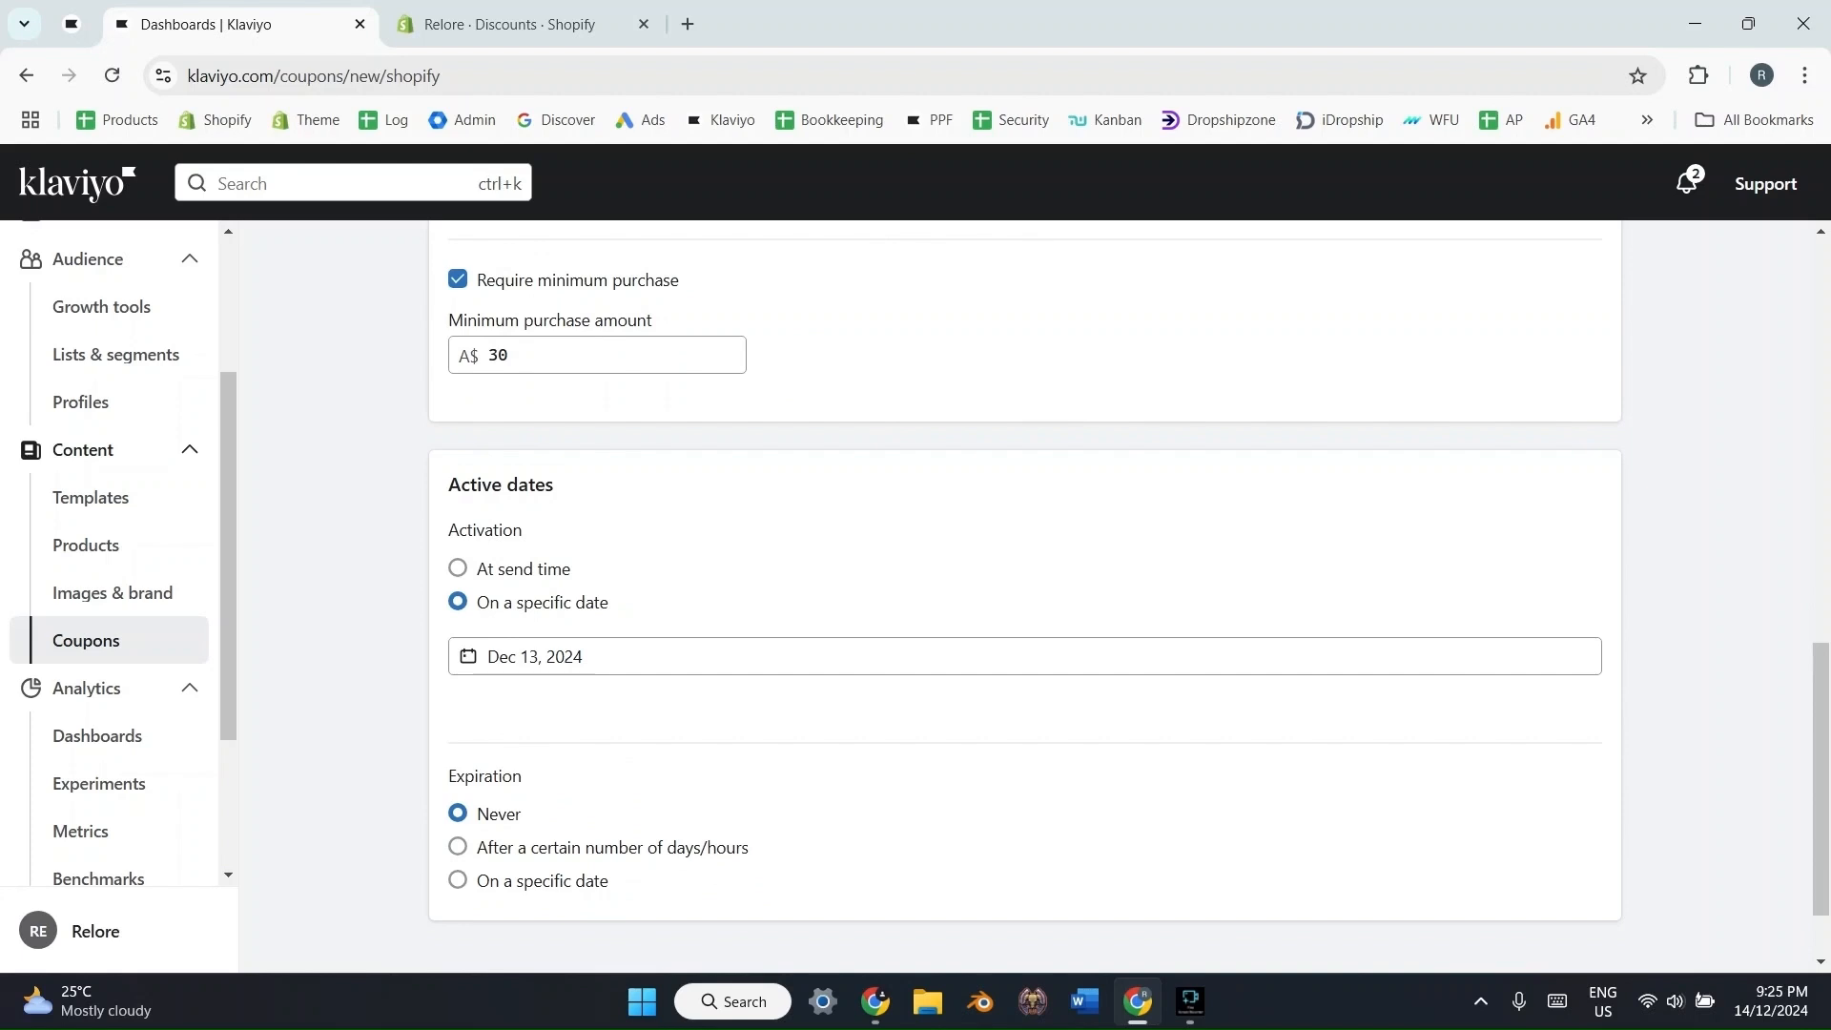
left_click(458, 569)
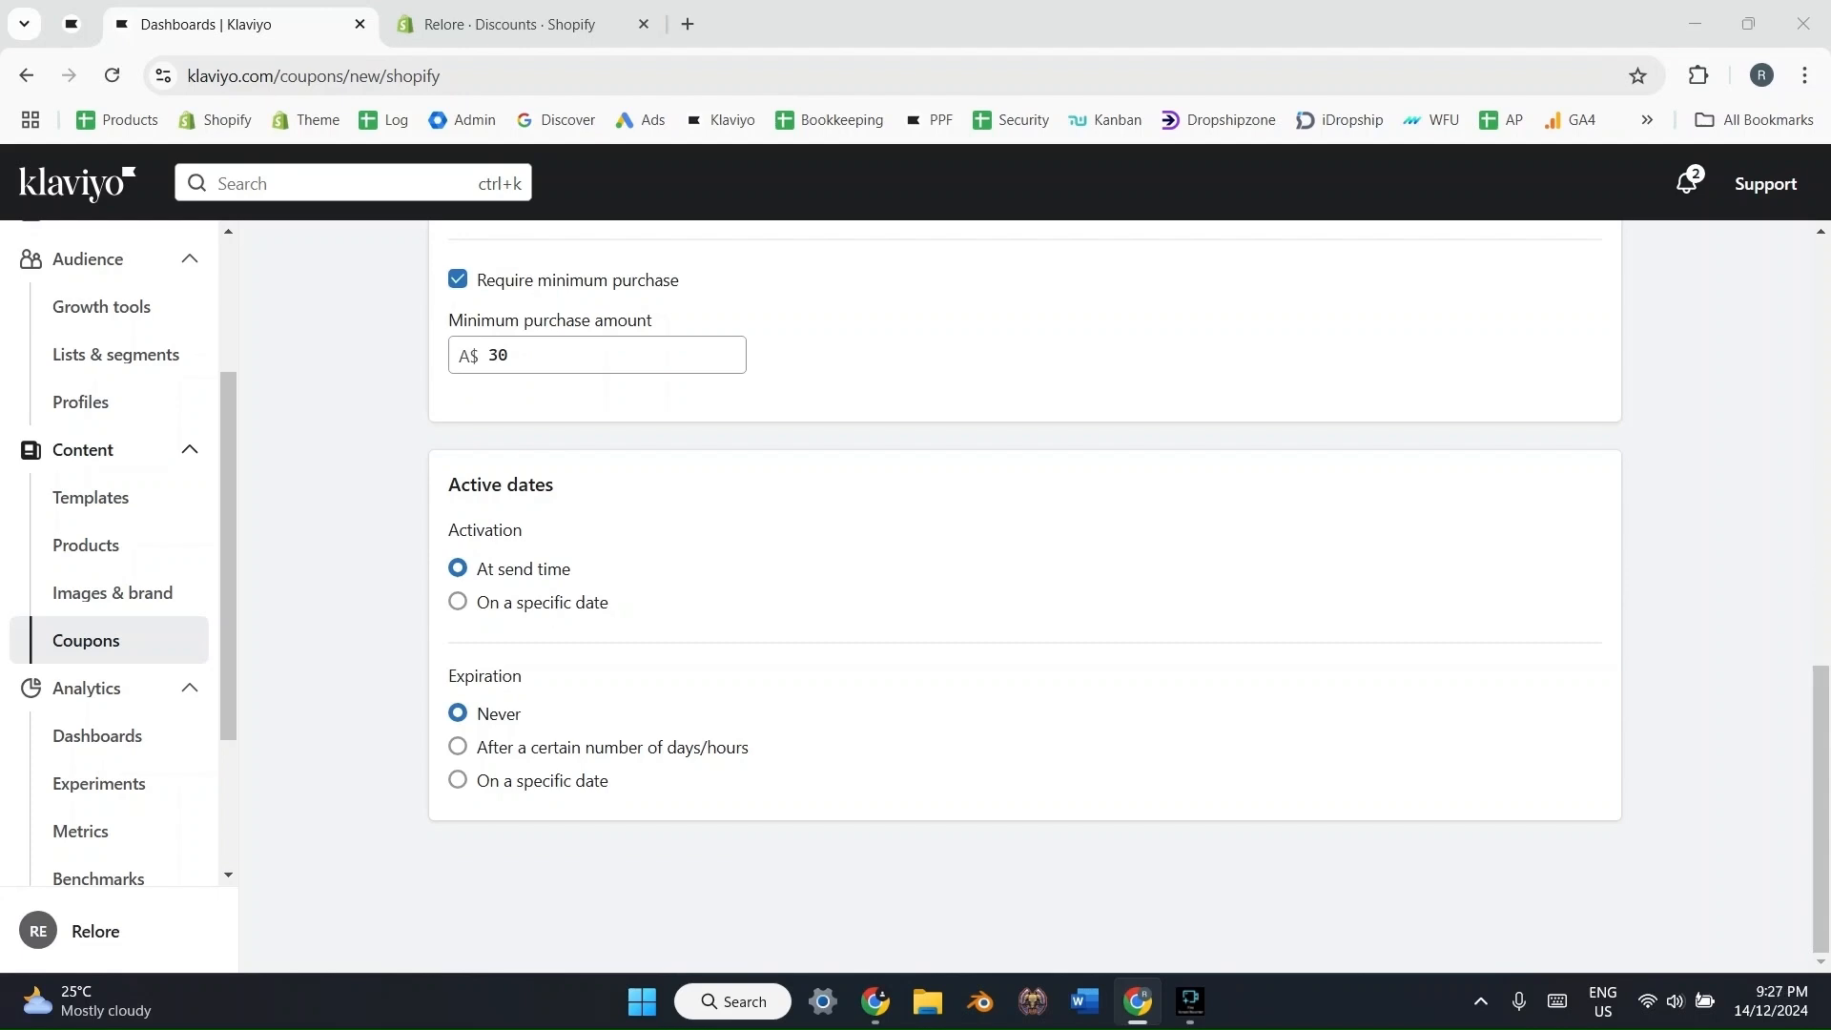
- Try making the coupon expire on a specific date, Dec 17, 2024
left_click(458, 780)
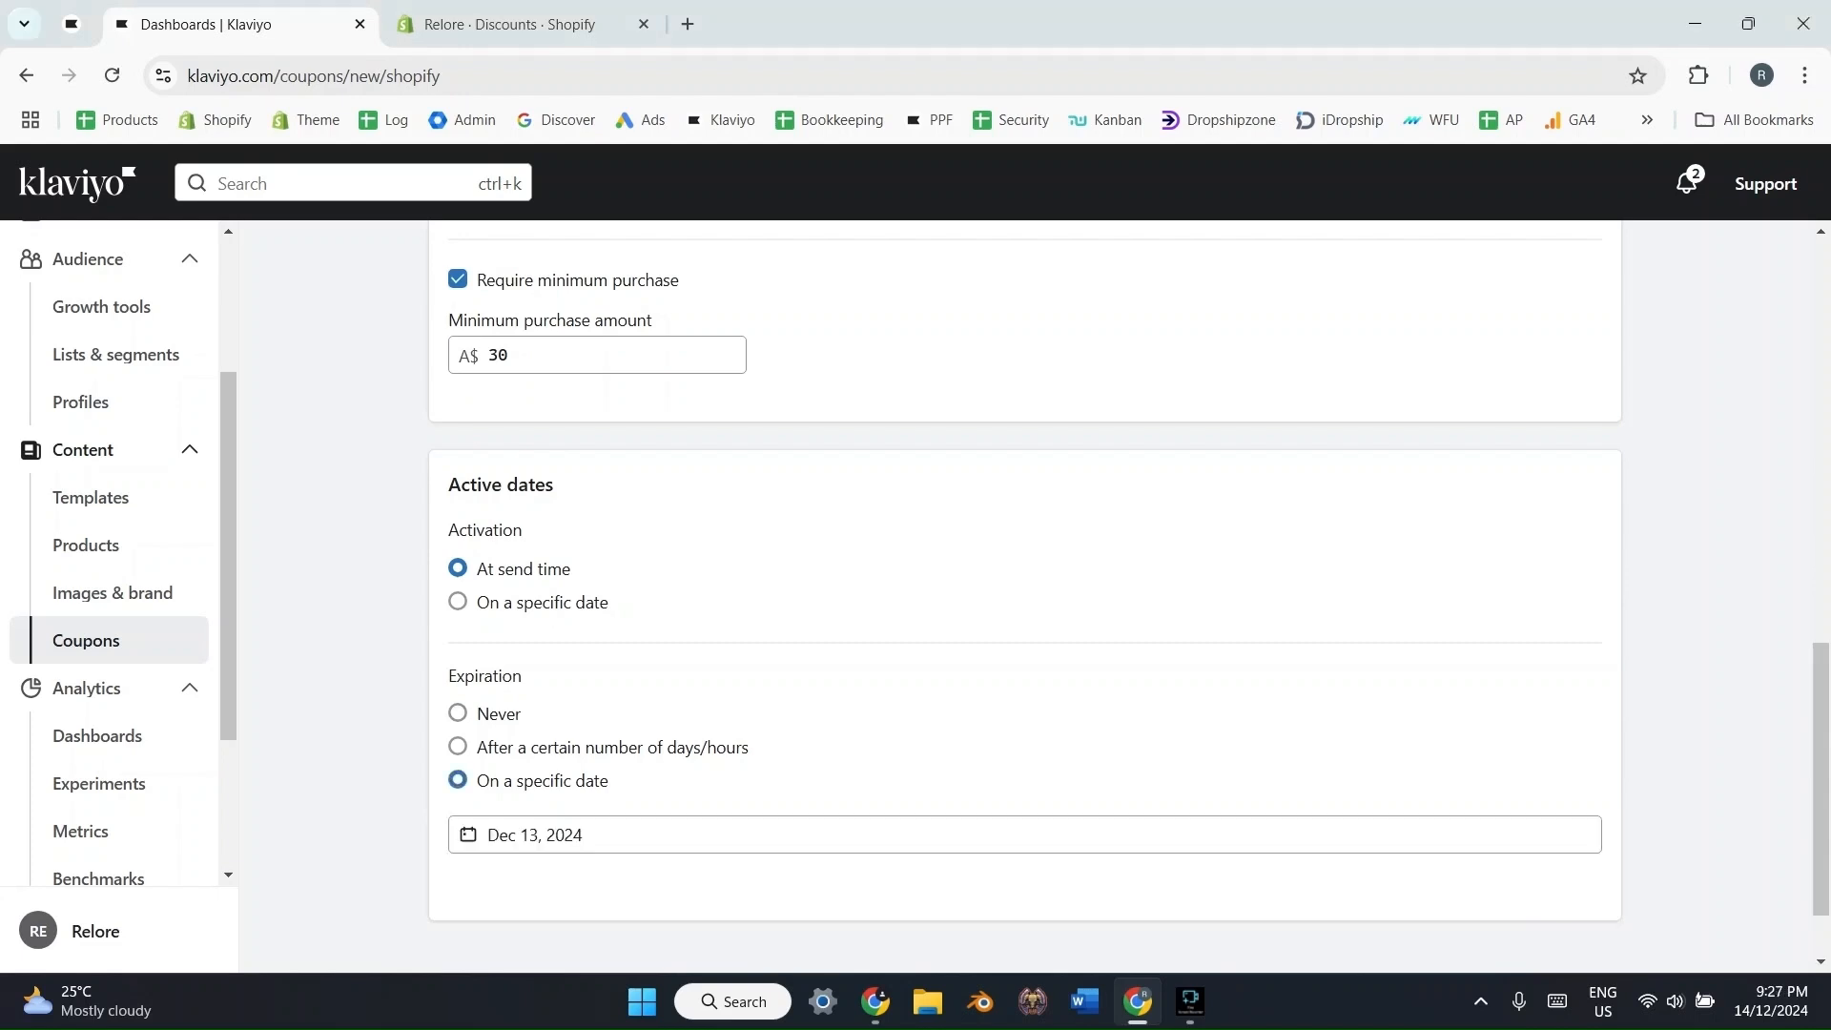
scroll(564, 734, "down", 2)
left_click(563, 735)
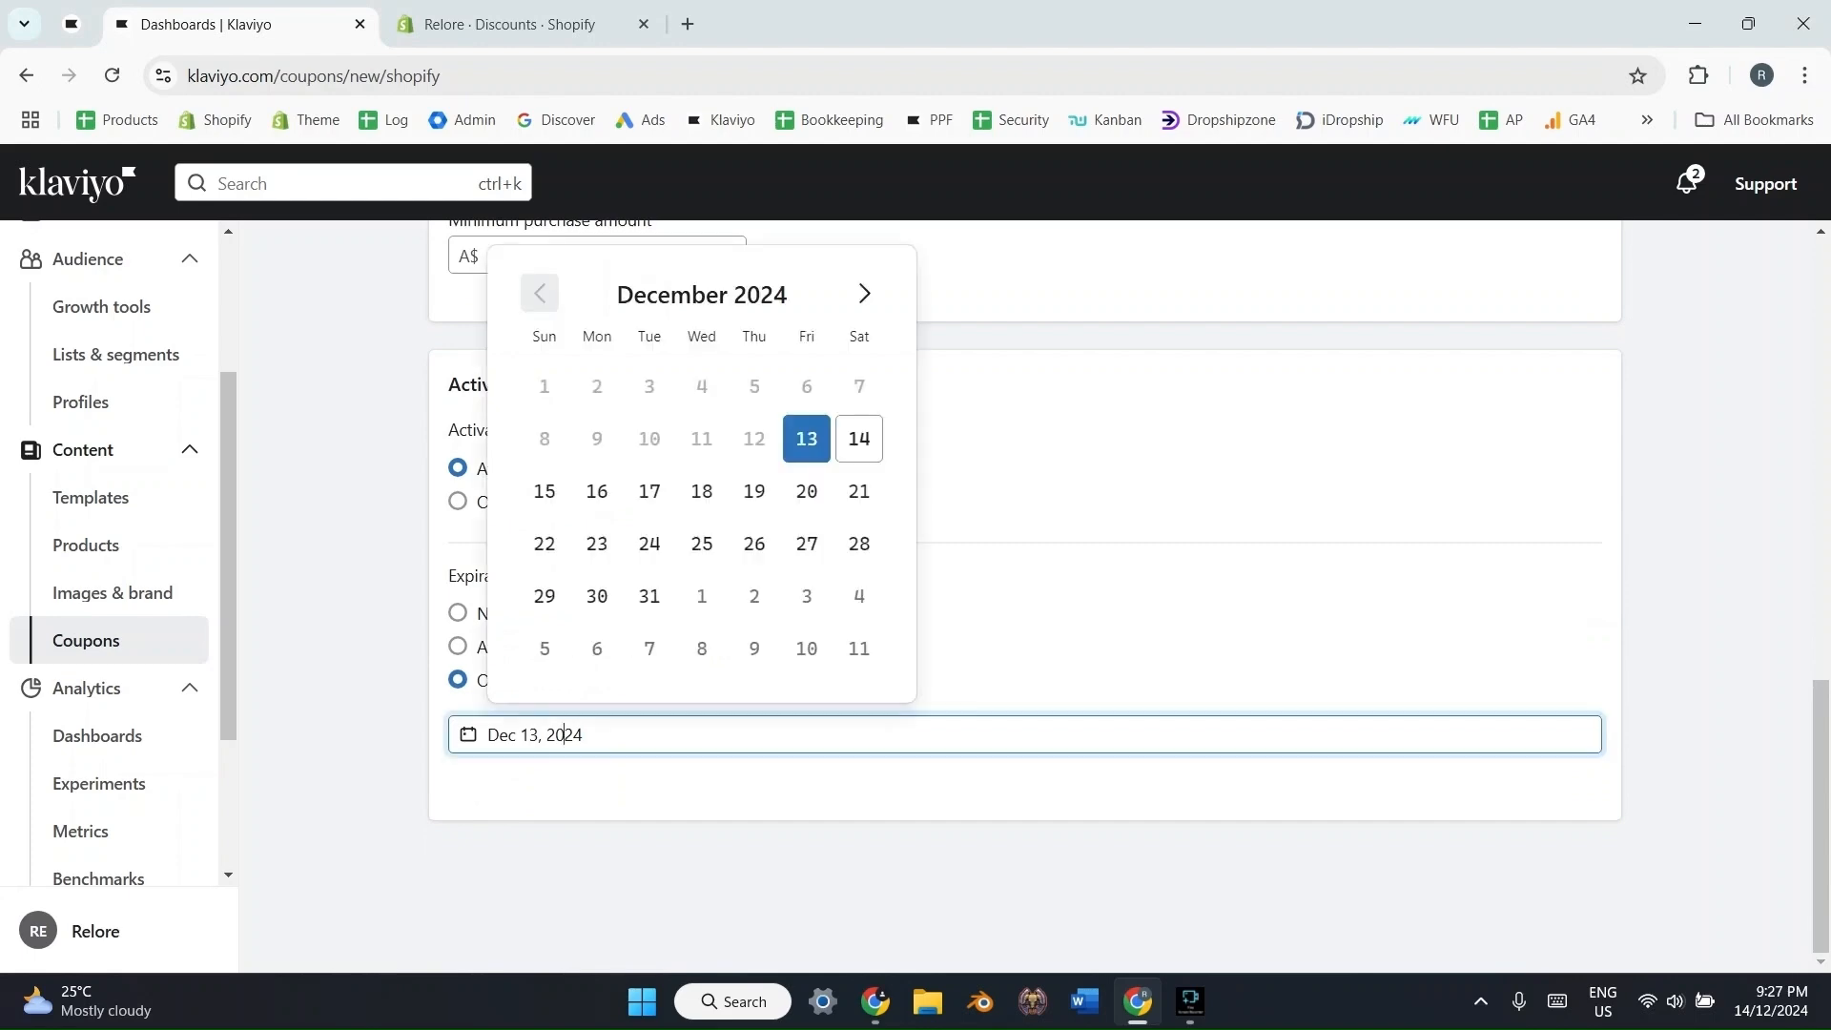
key("Escape")
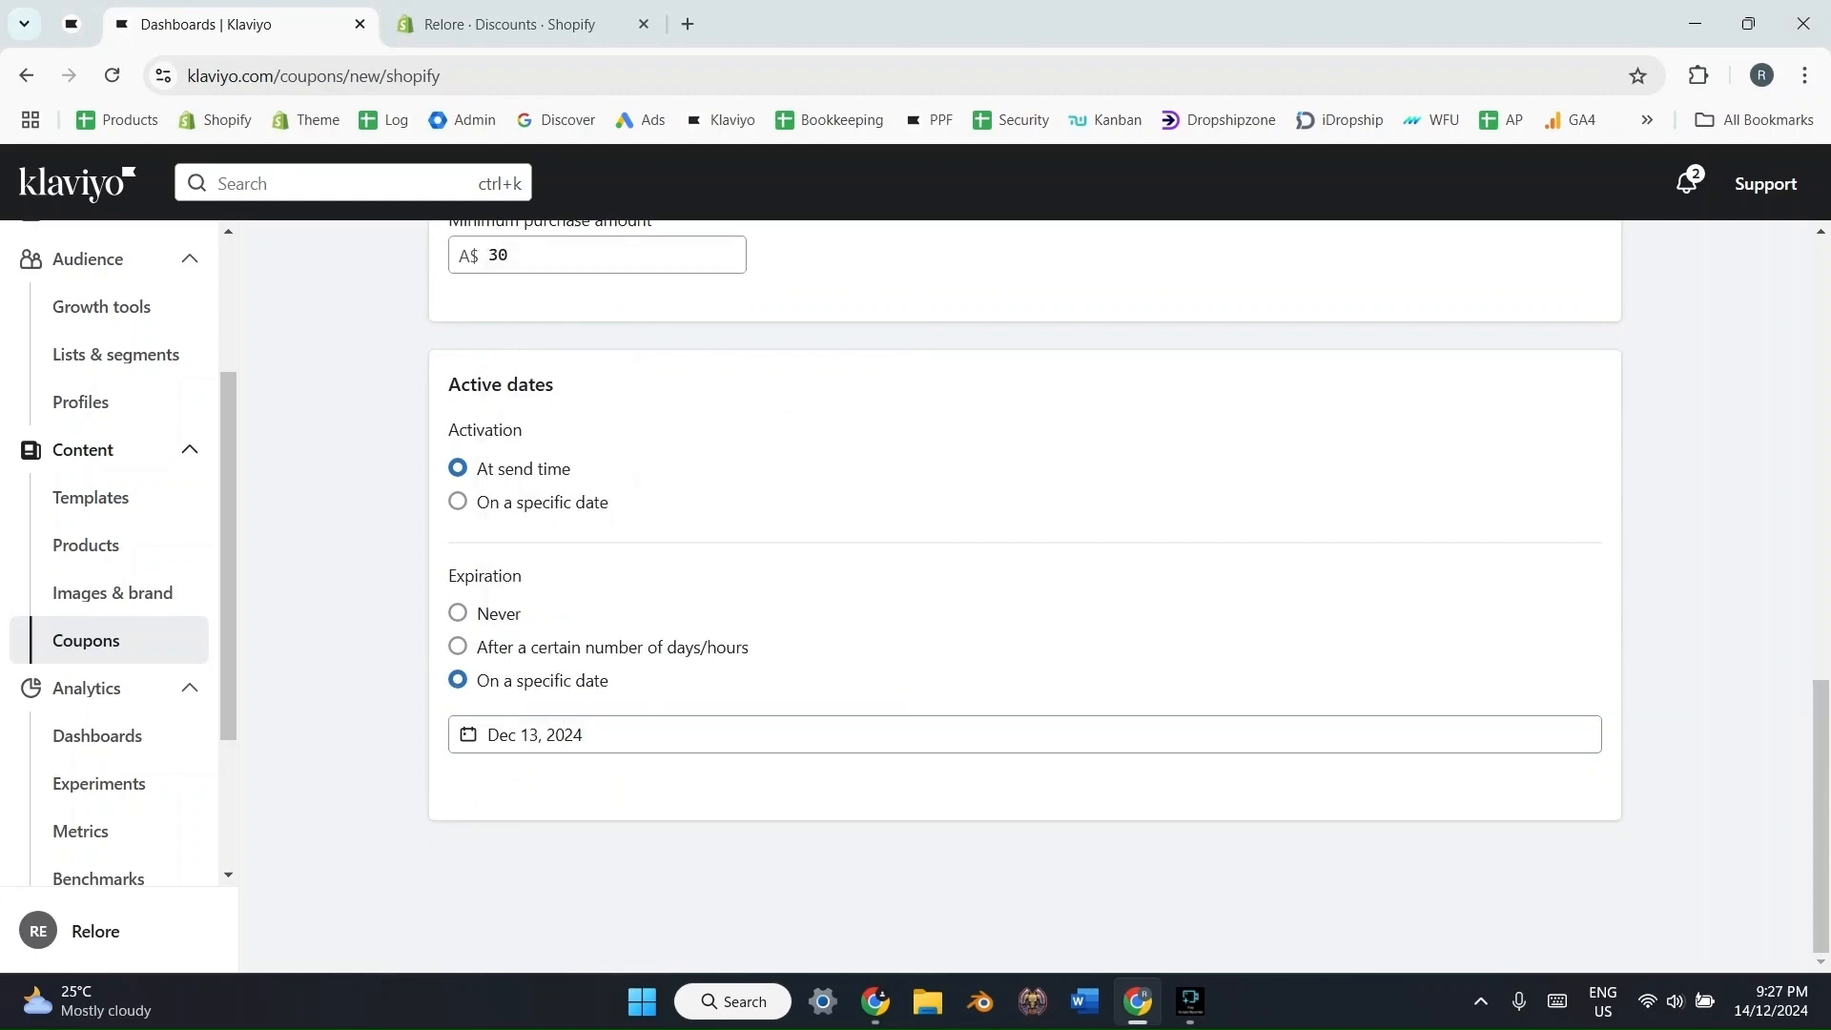
scroll(1024, 586, "up", 6)
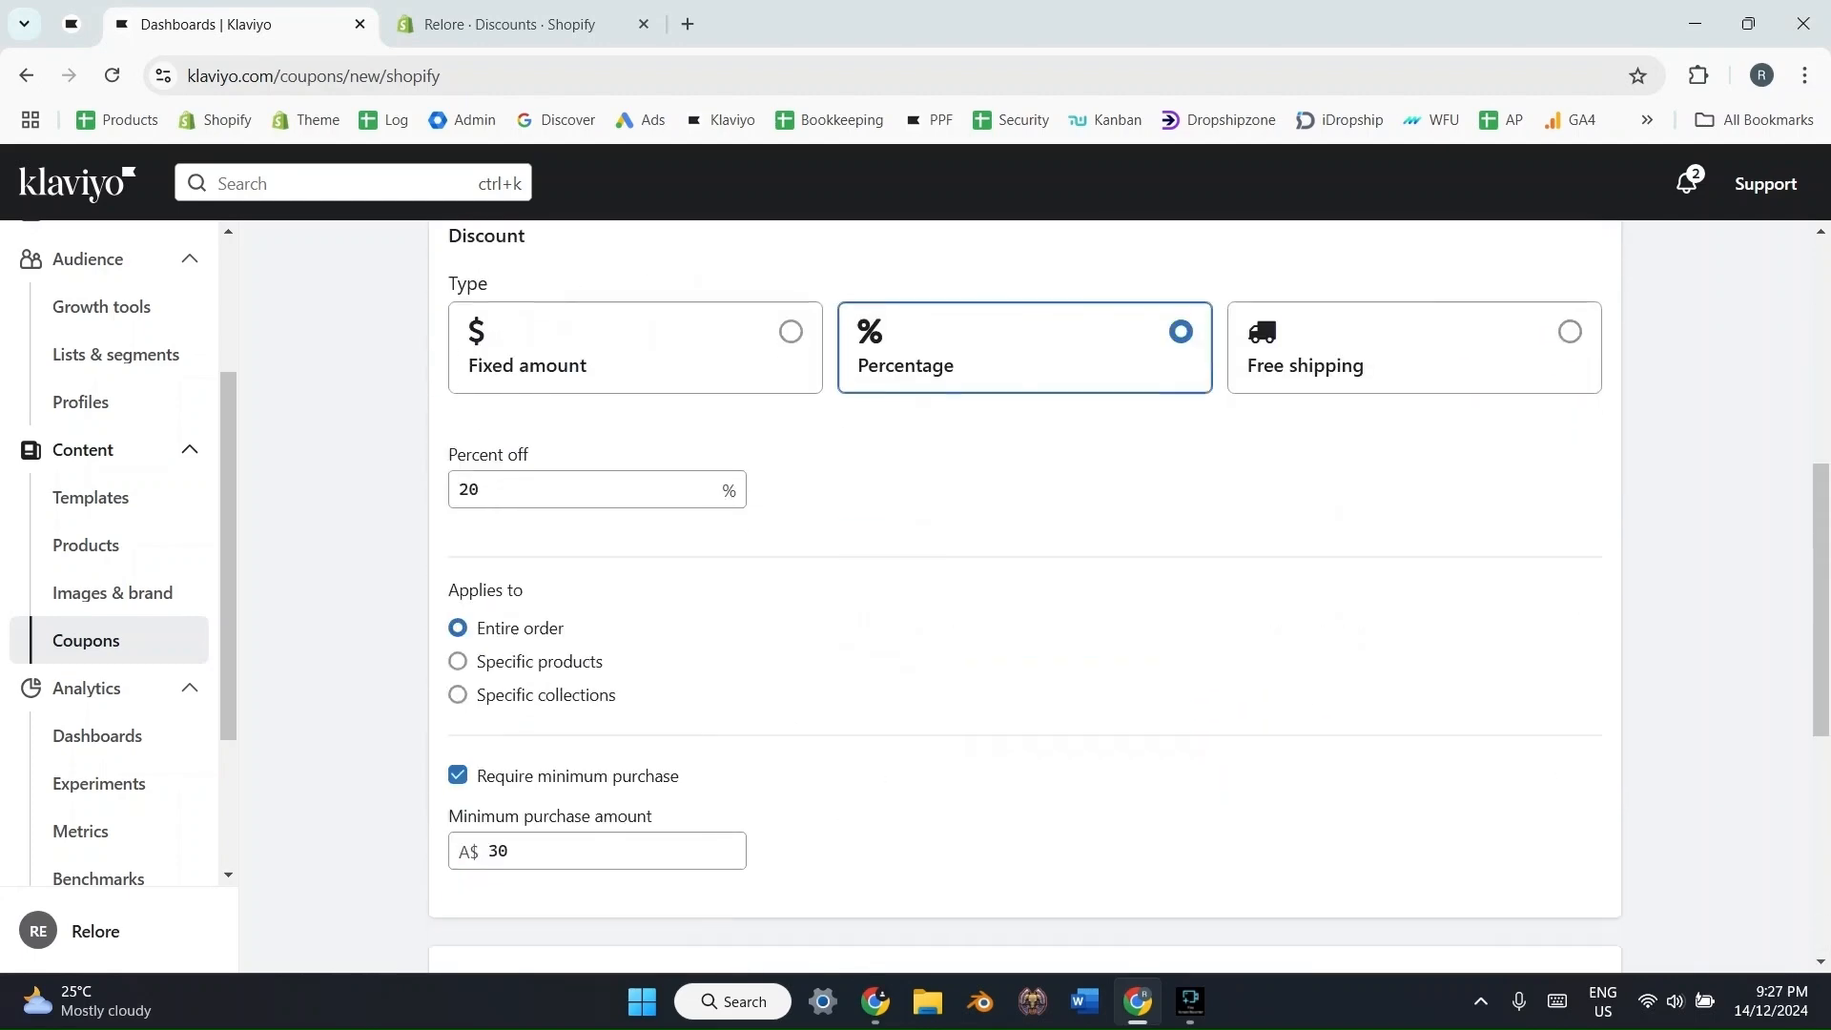
scroll(1023, 587, "down", 6)
left_click(667, 734)
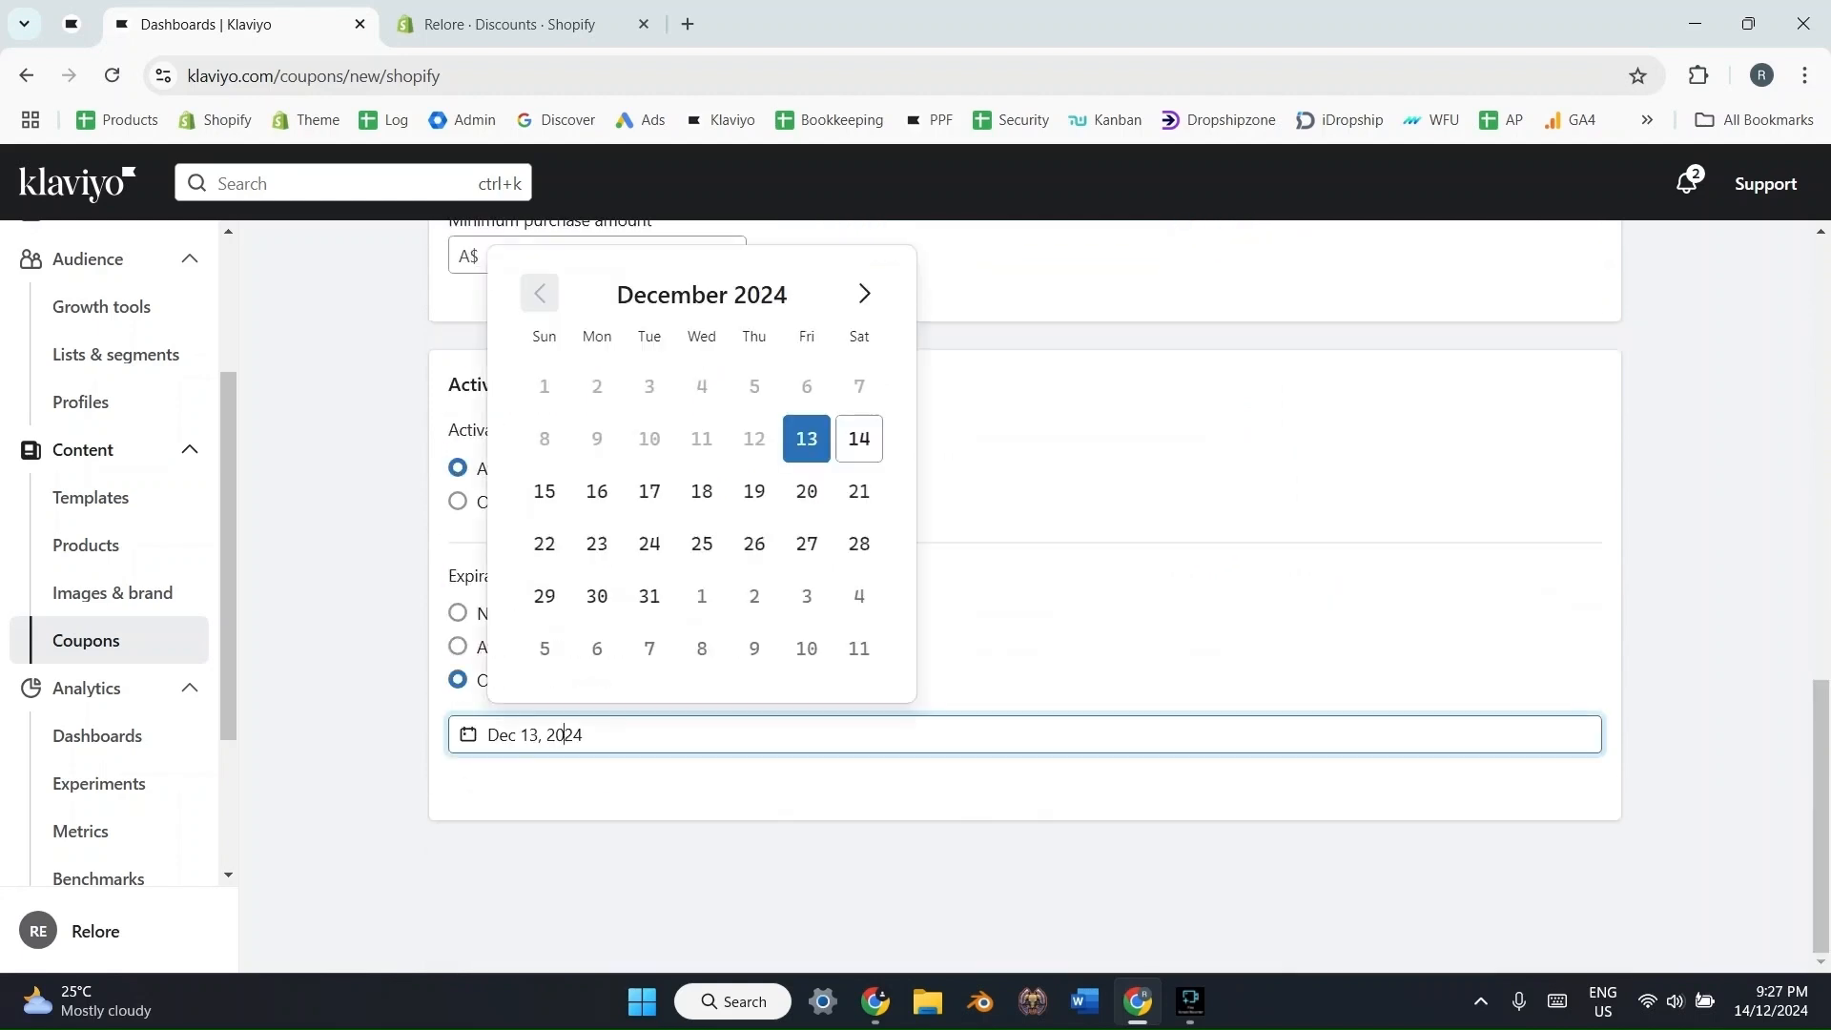
left_click(650, 488)
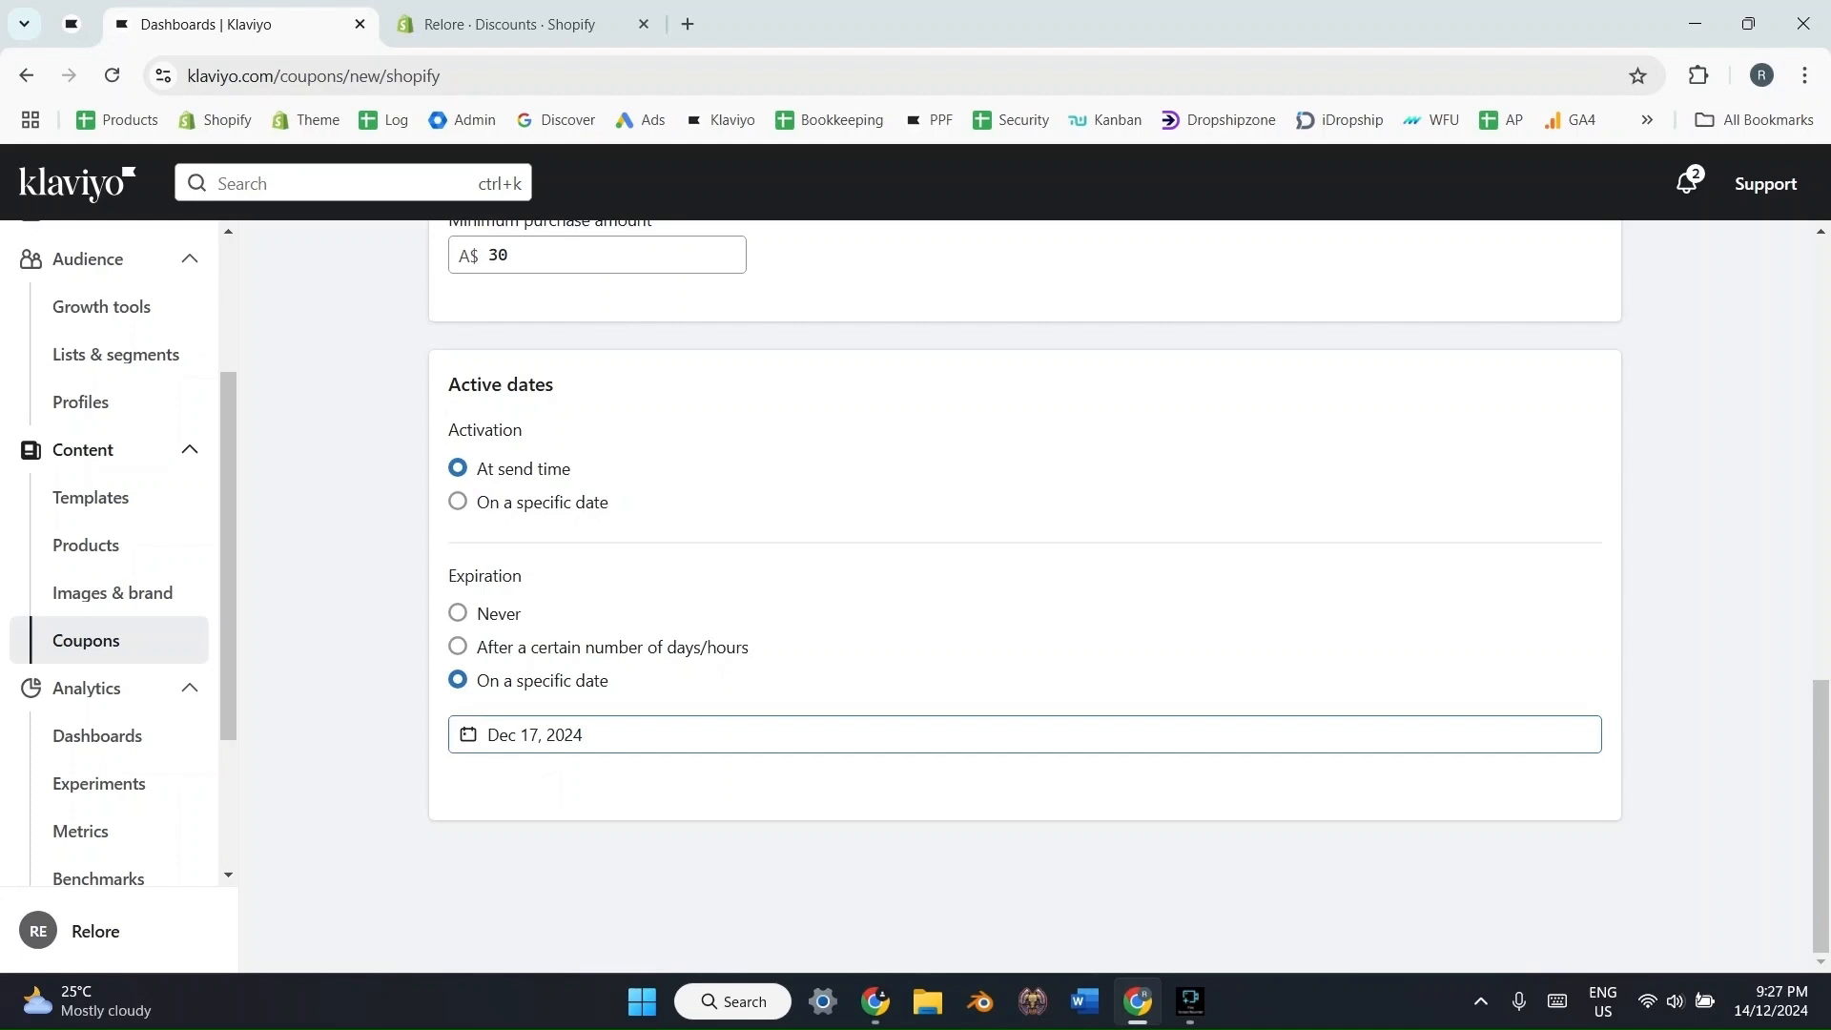
left_click(581, 734)
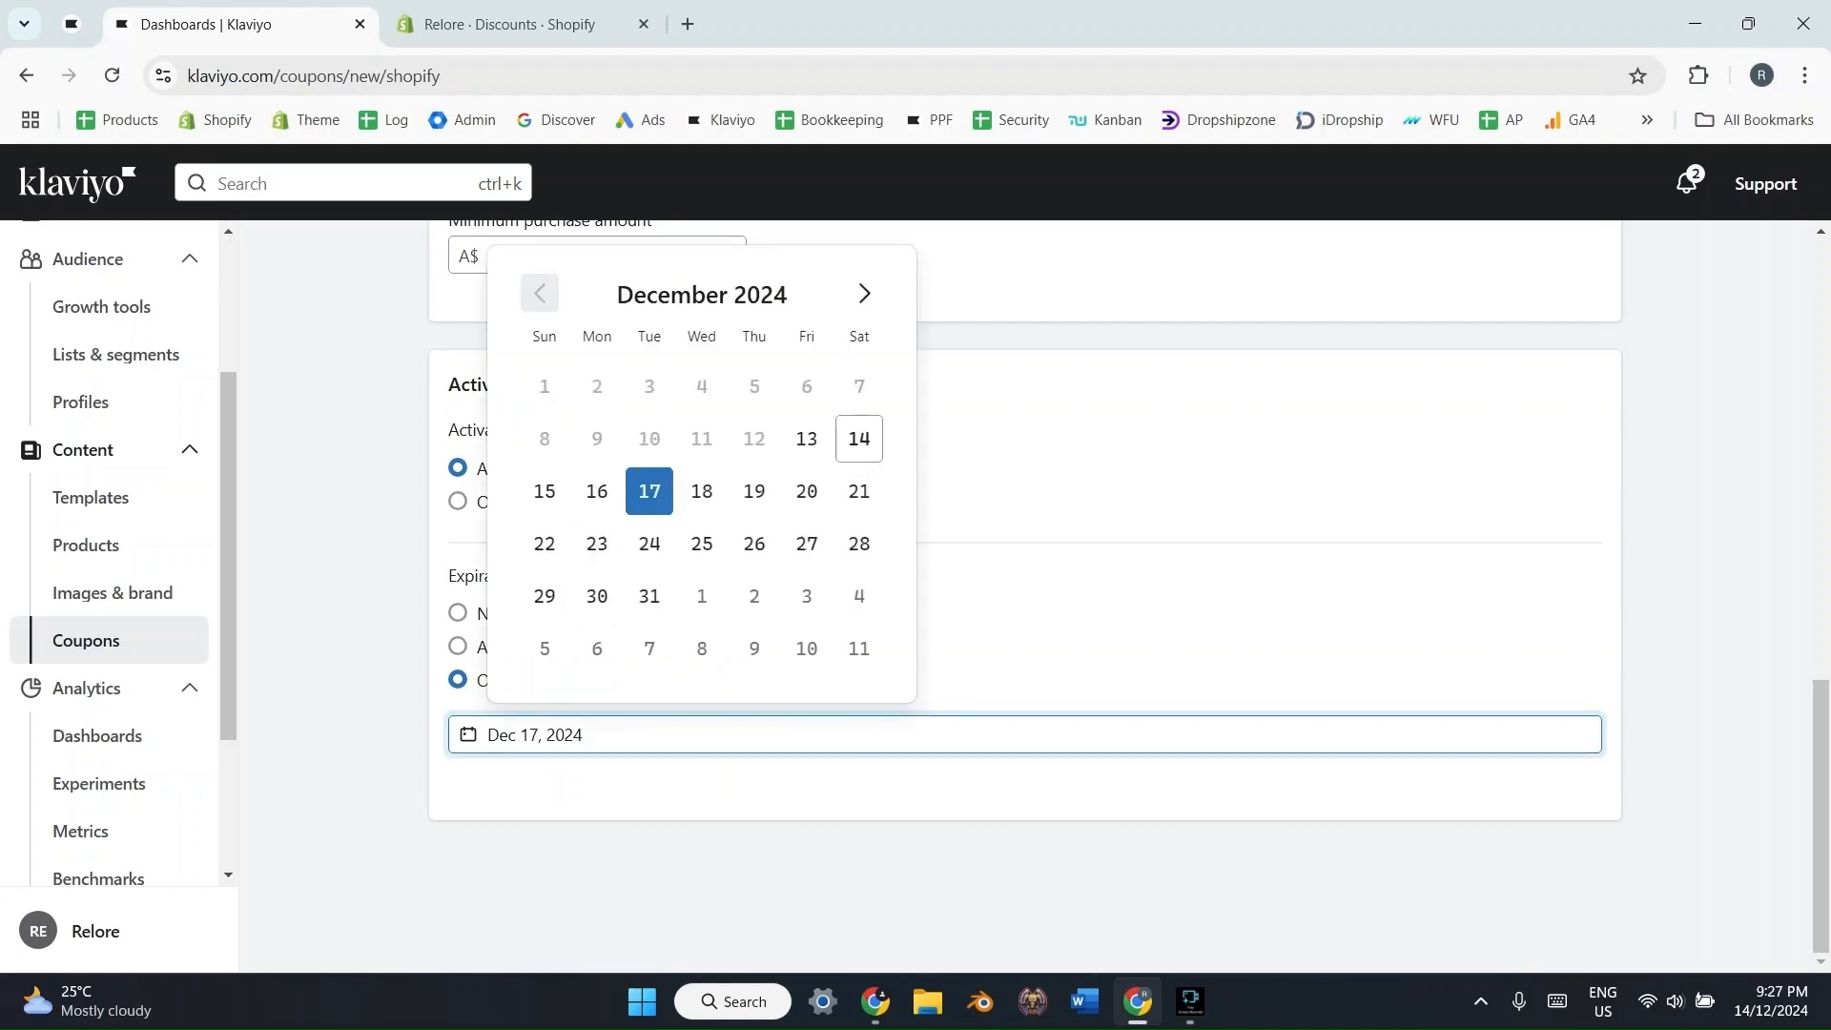
key("Escape")
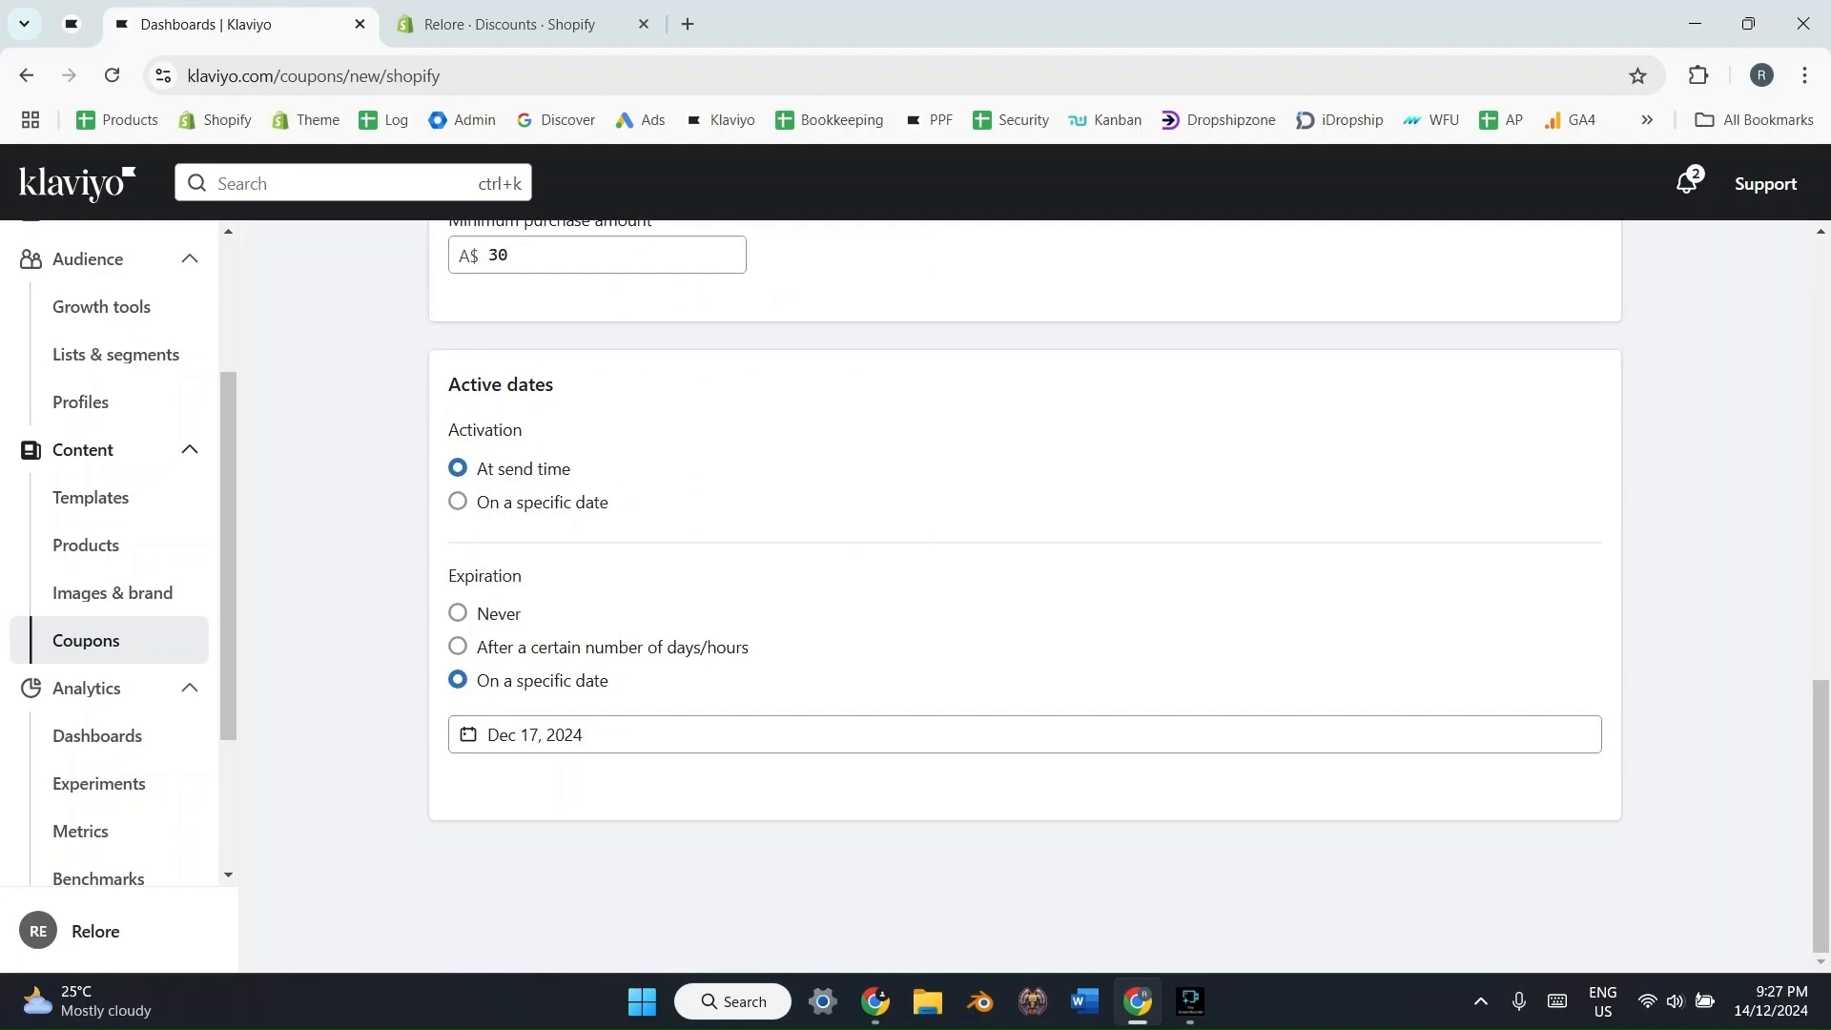
- Make the coupon expire after a certain number of days and set it to 7 days
left_click(458, 646)
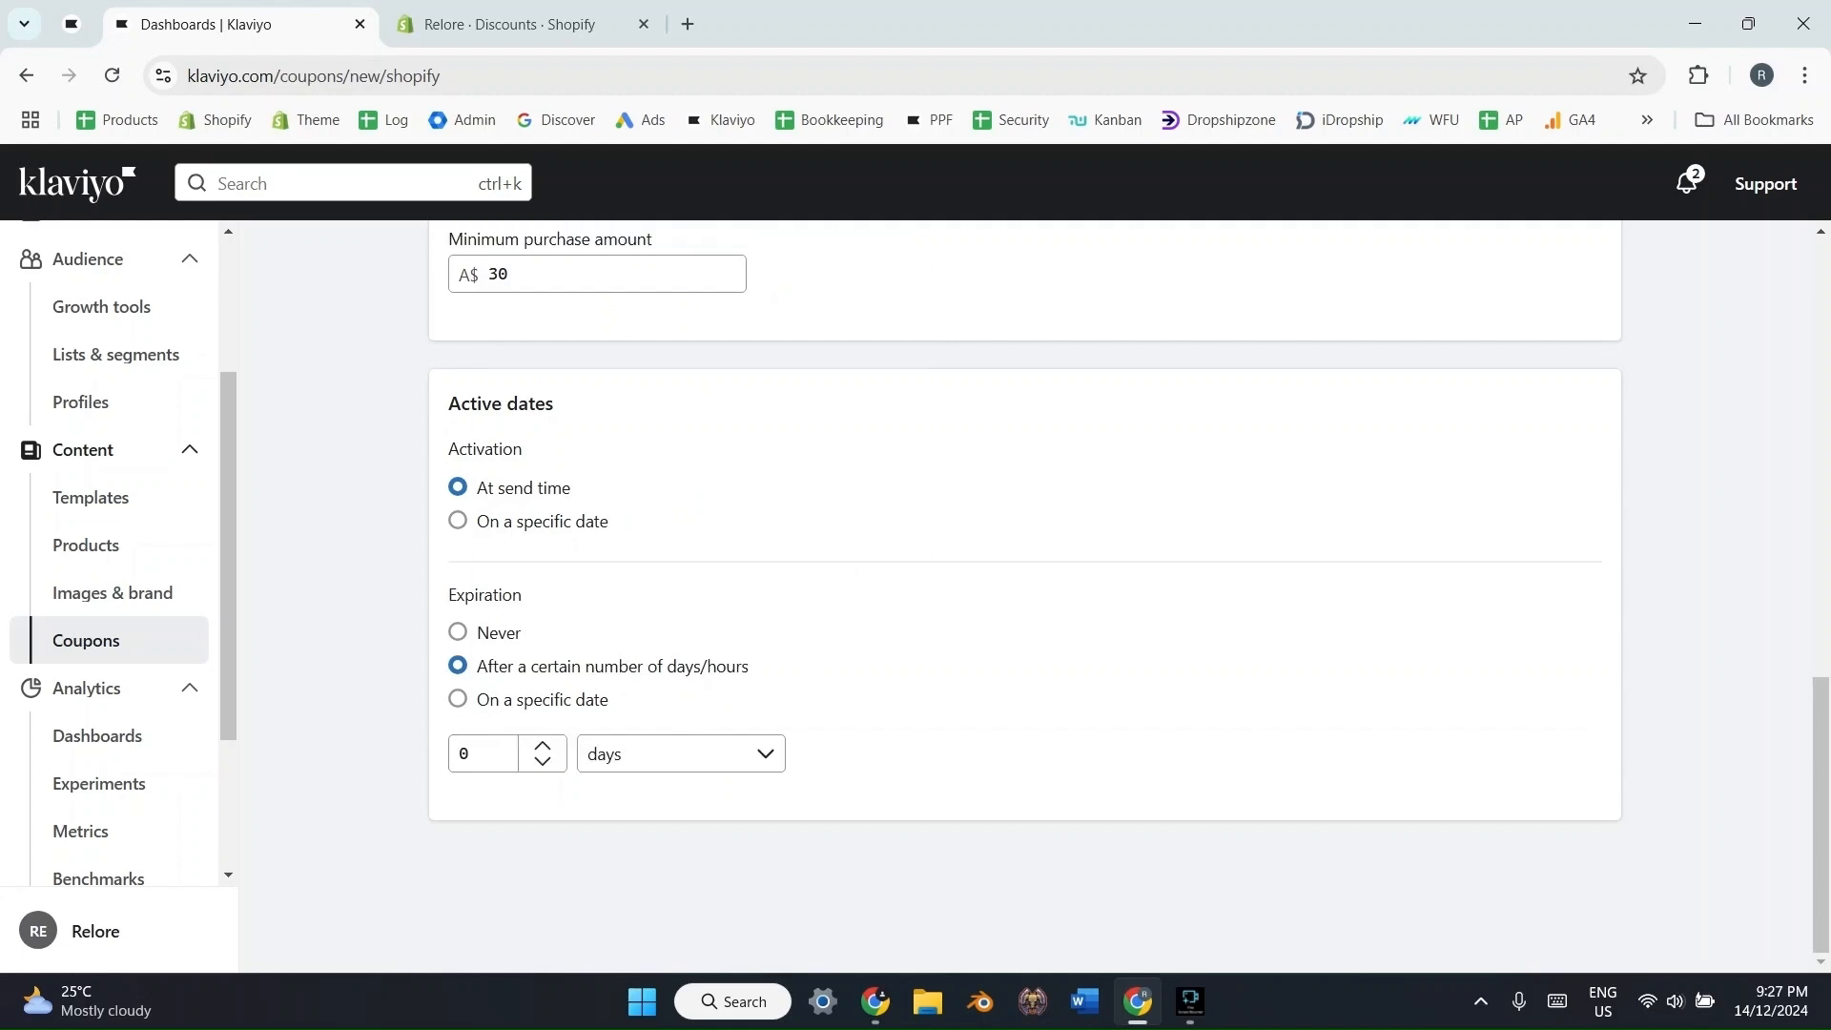
left_click(482, 753)
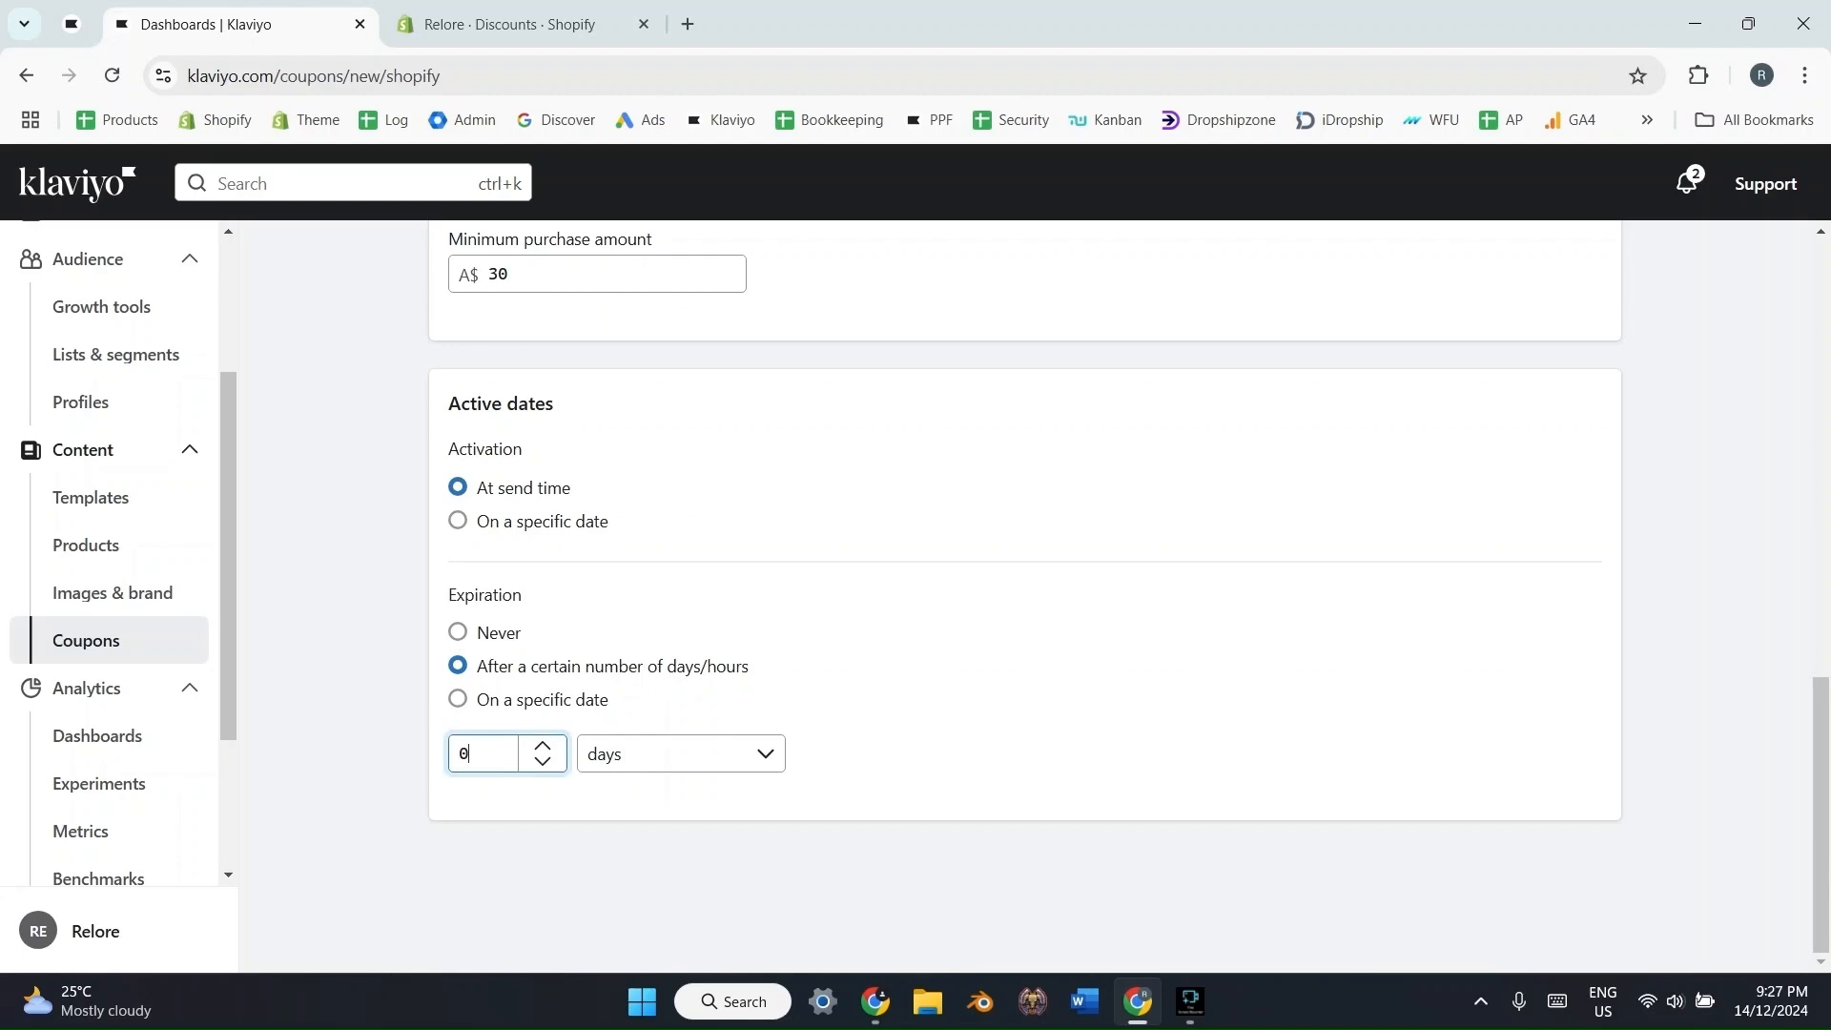
key("BackSpace")
type("7")
- Review the coupon settings and save the Welcome20 coupon
scroll(1025, 591, "up", 7)
scroll(1025, 592, "down", 4)
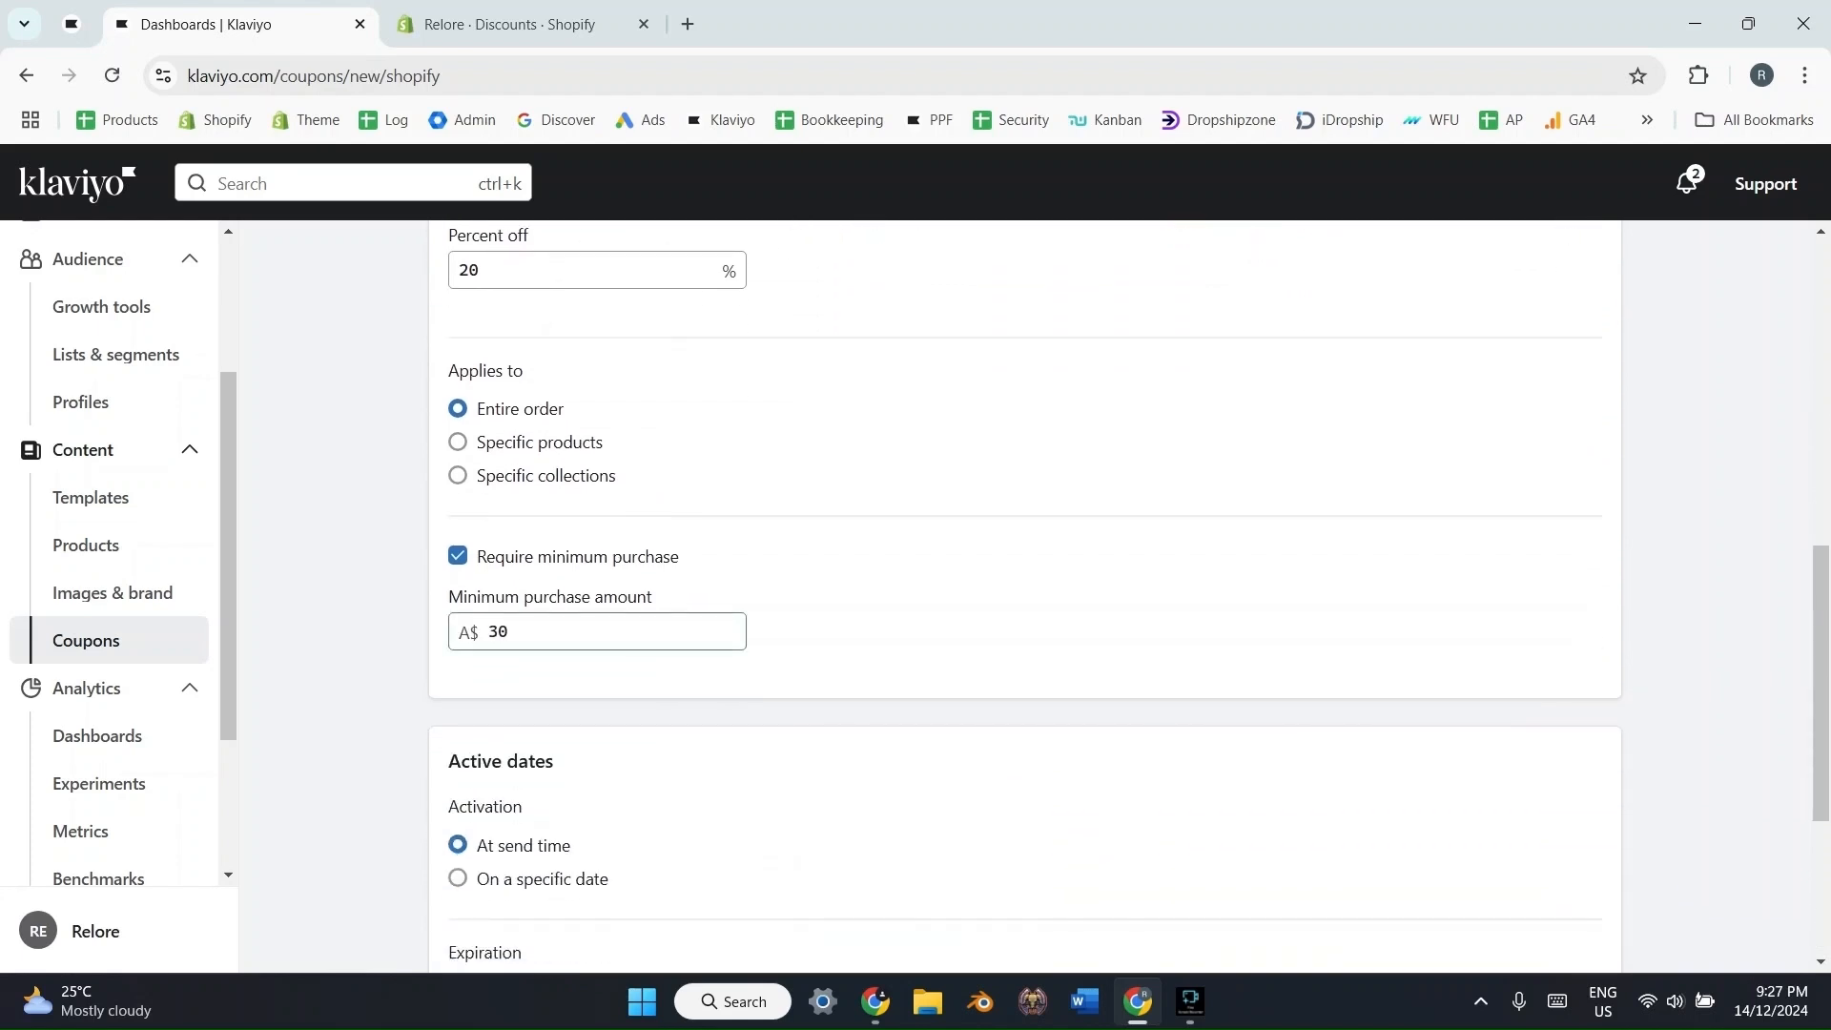
scroll(1025, 596, "down", 3)
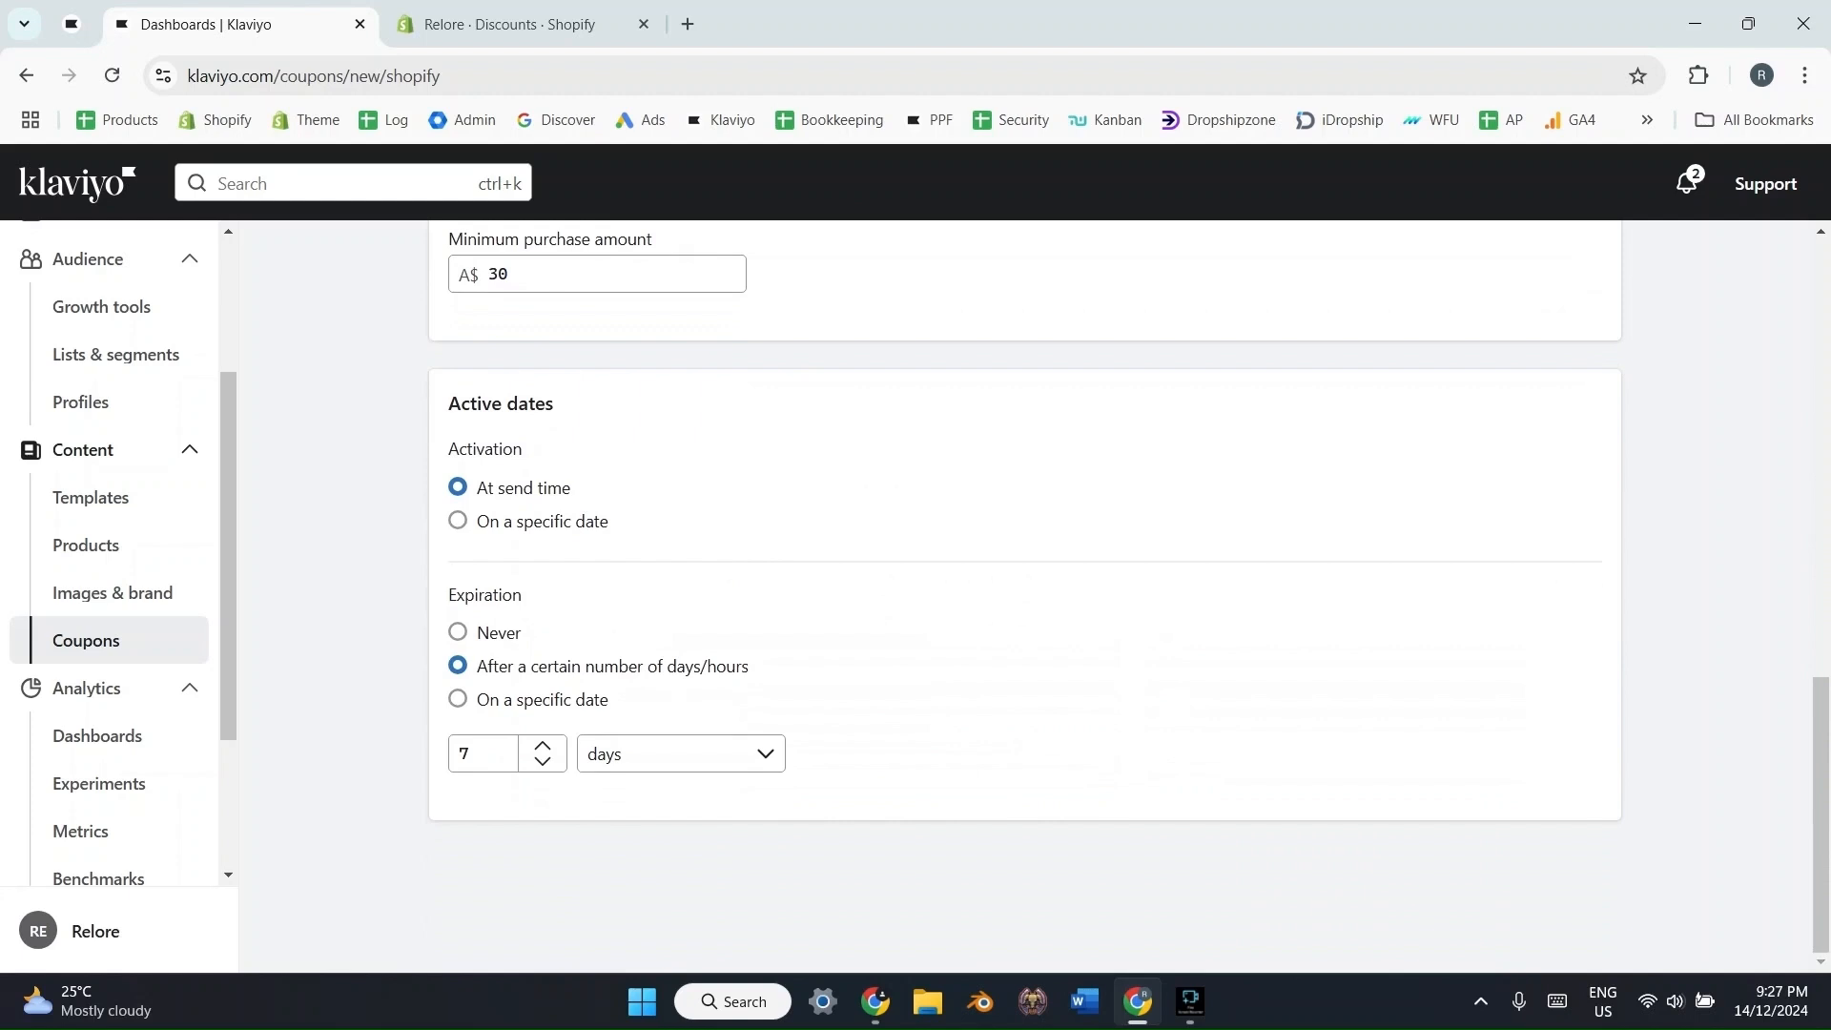
left_click(472, 753)
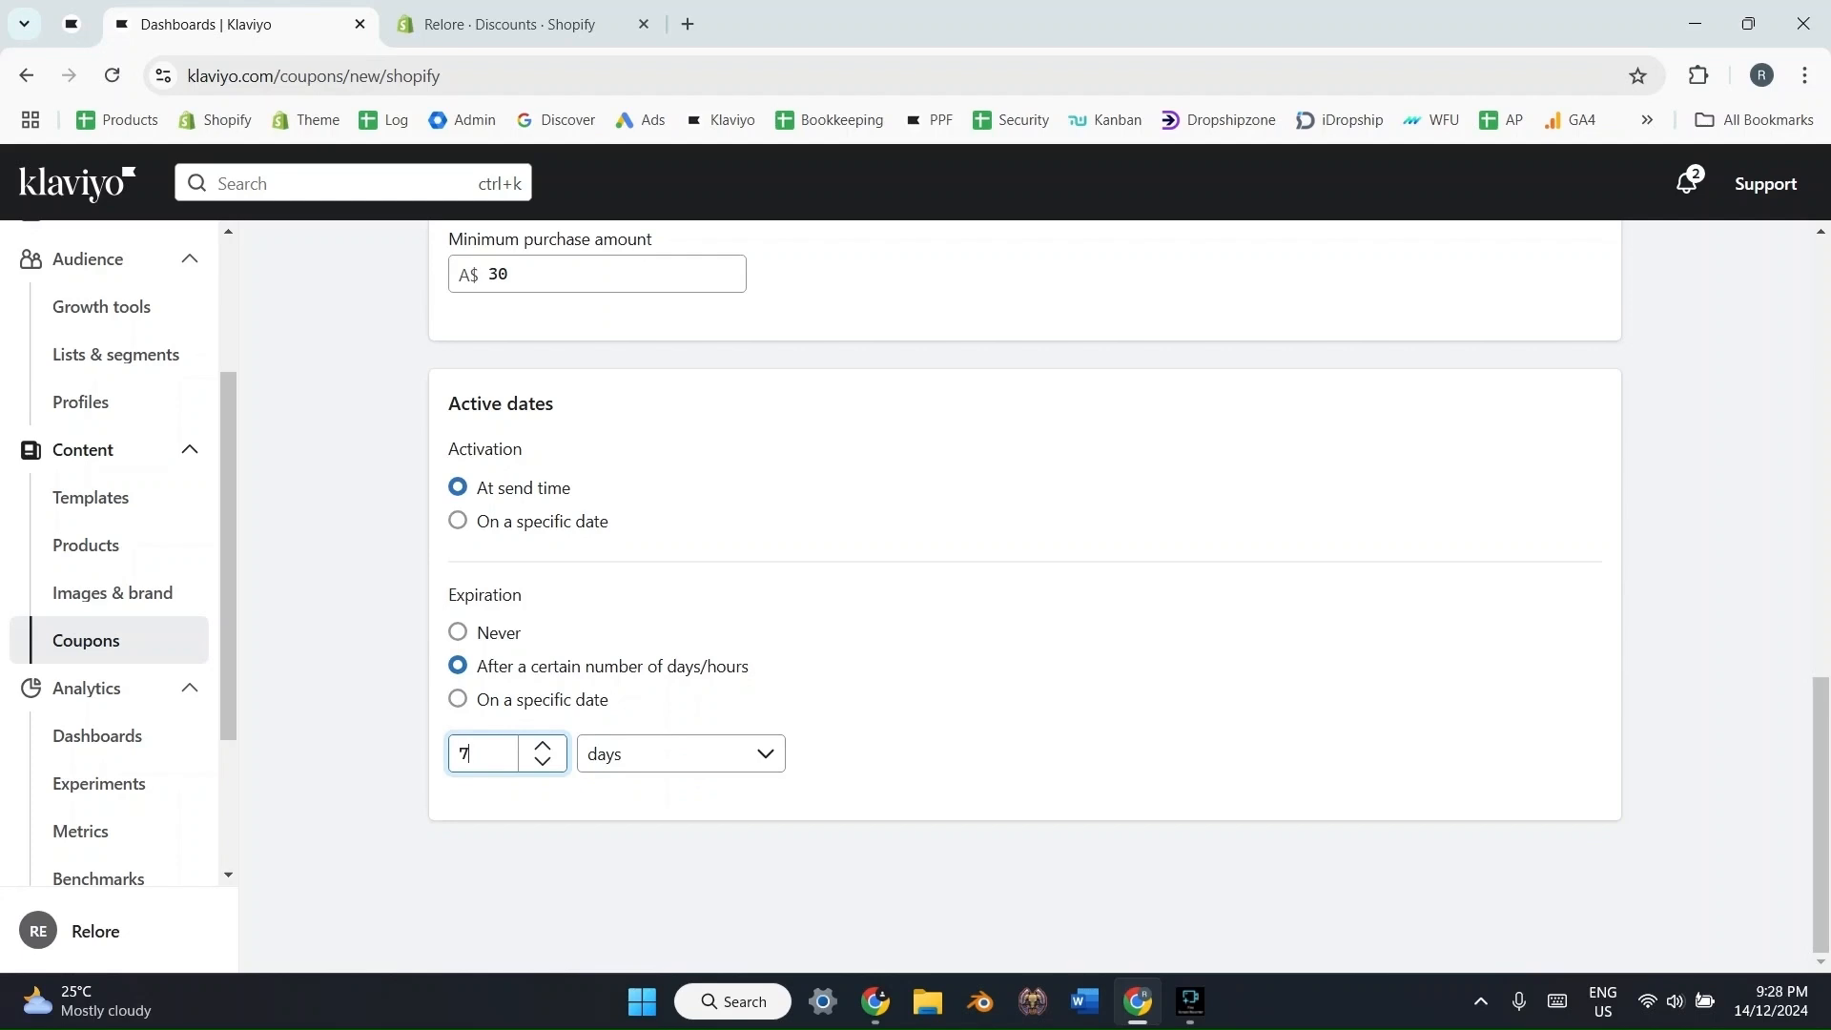
scroll(1026, 591, "up", 15)
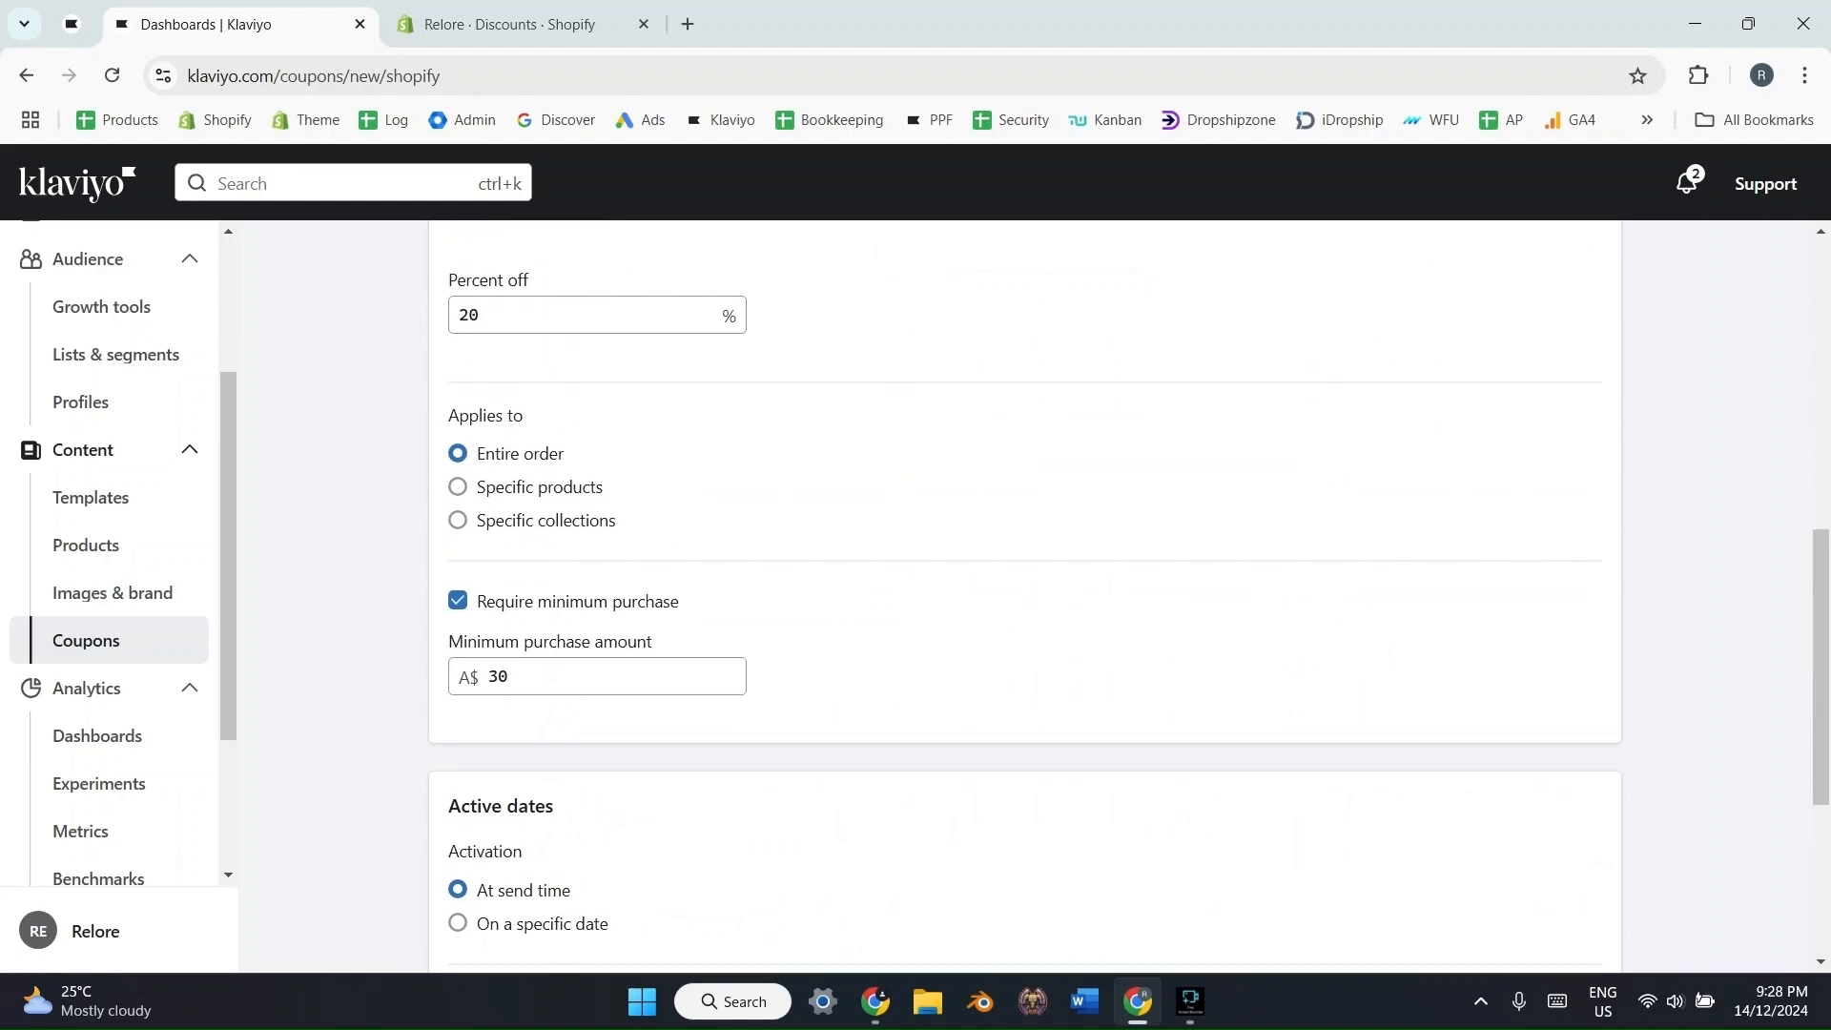
left_click(1698, 287)
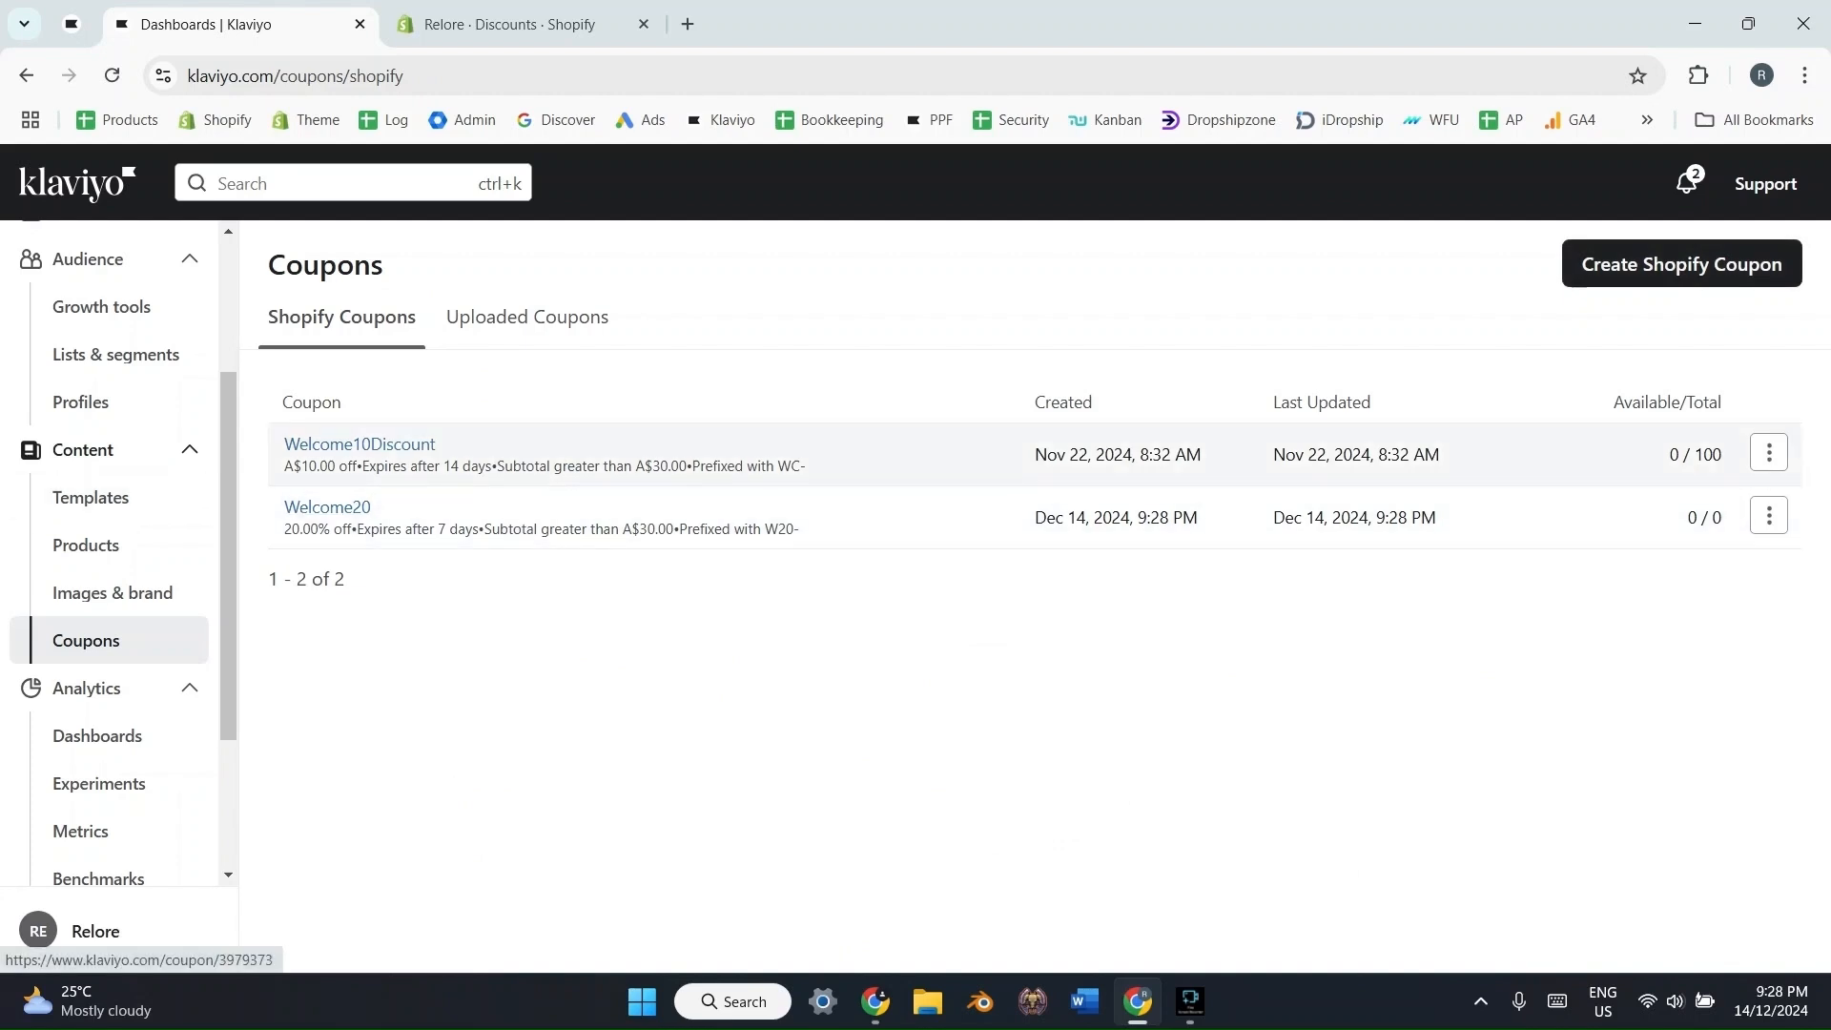
- Inspect the welcome email's Coupon code text block and the Link address setting of the Access Your Code image
left_click_drag(284, 505, 371, 509)
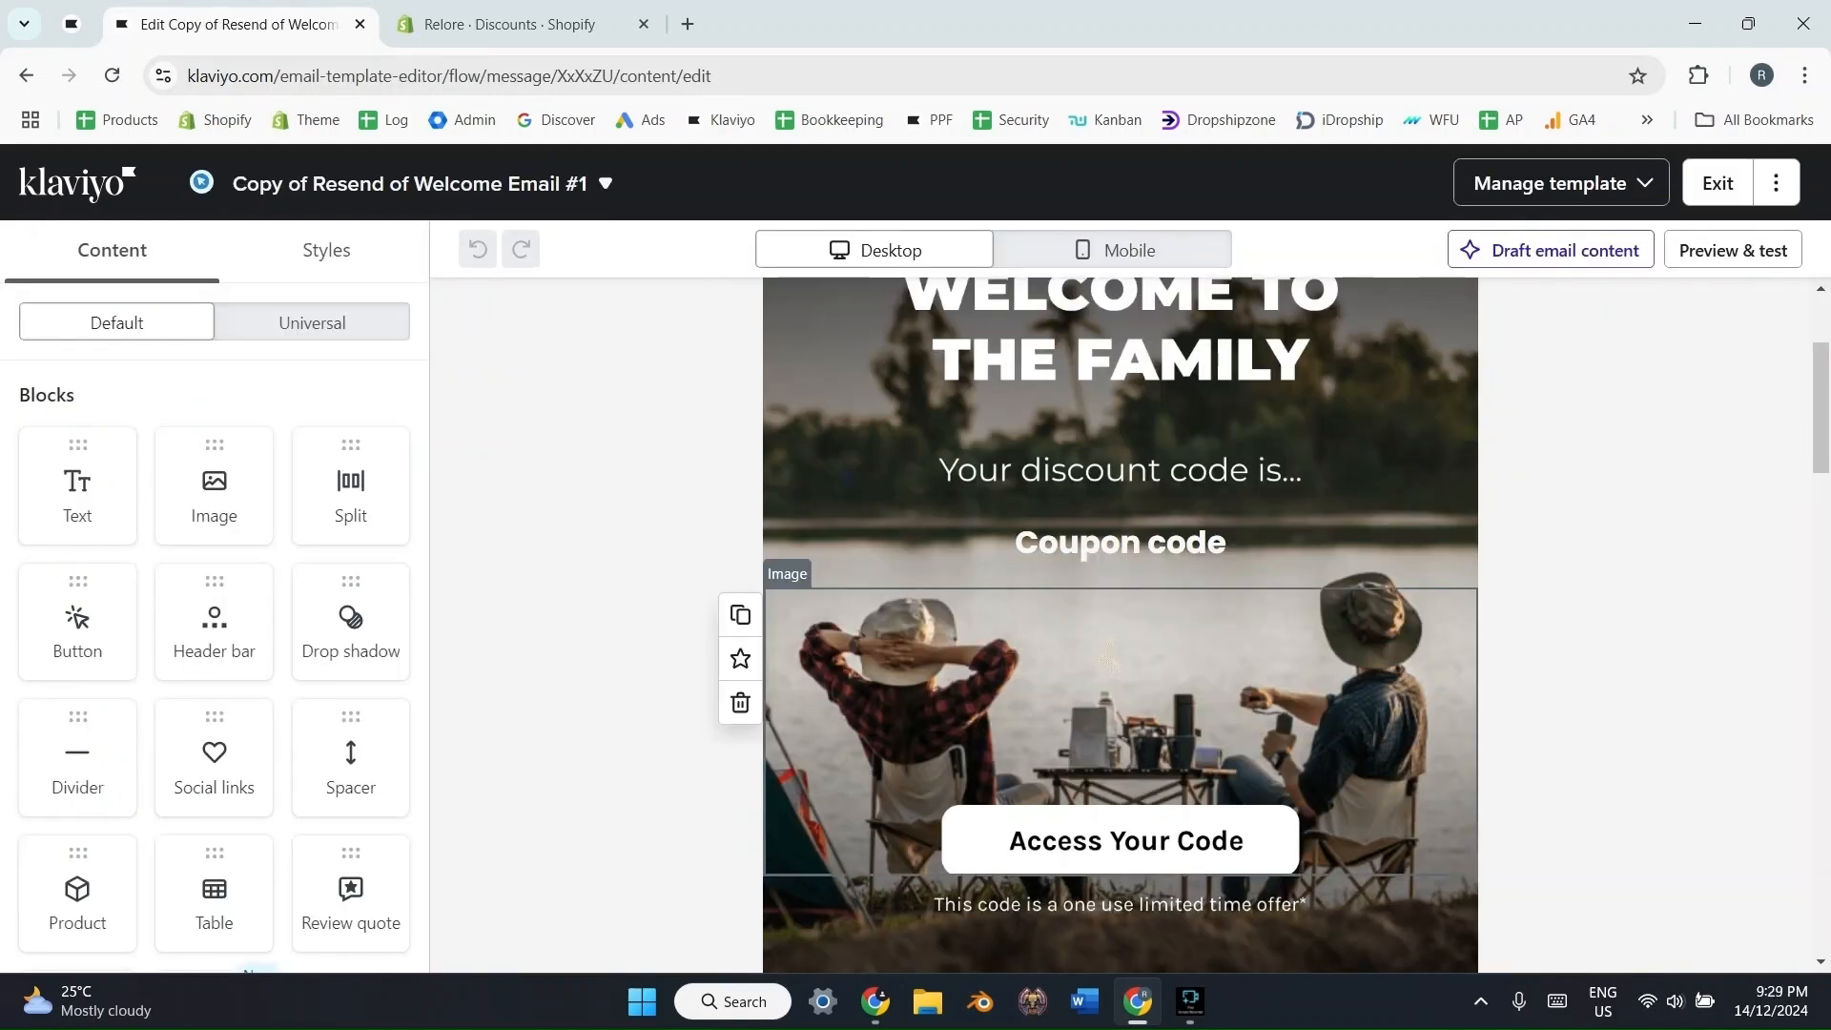
scroll(1121, 620, "down", 1)
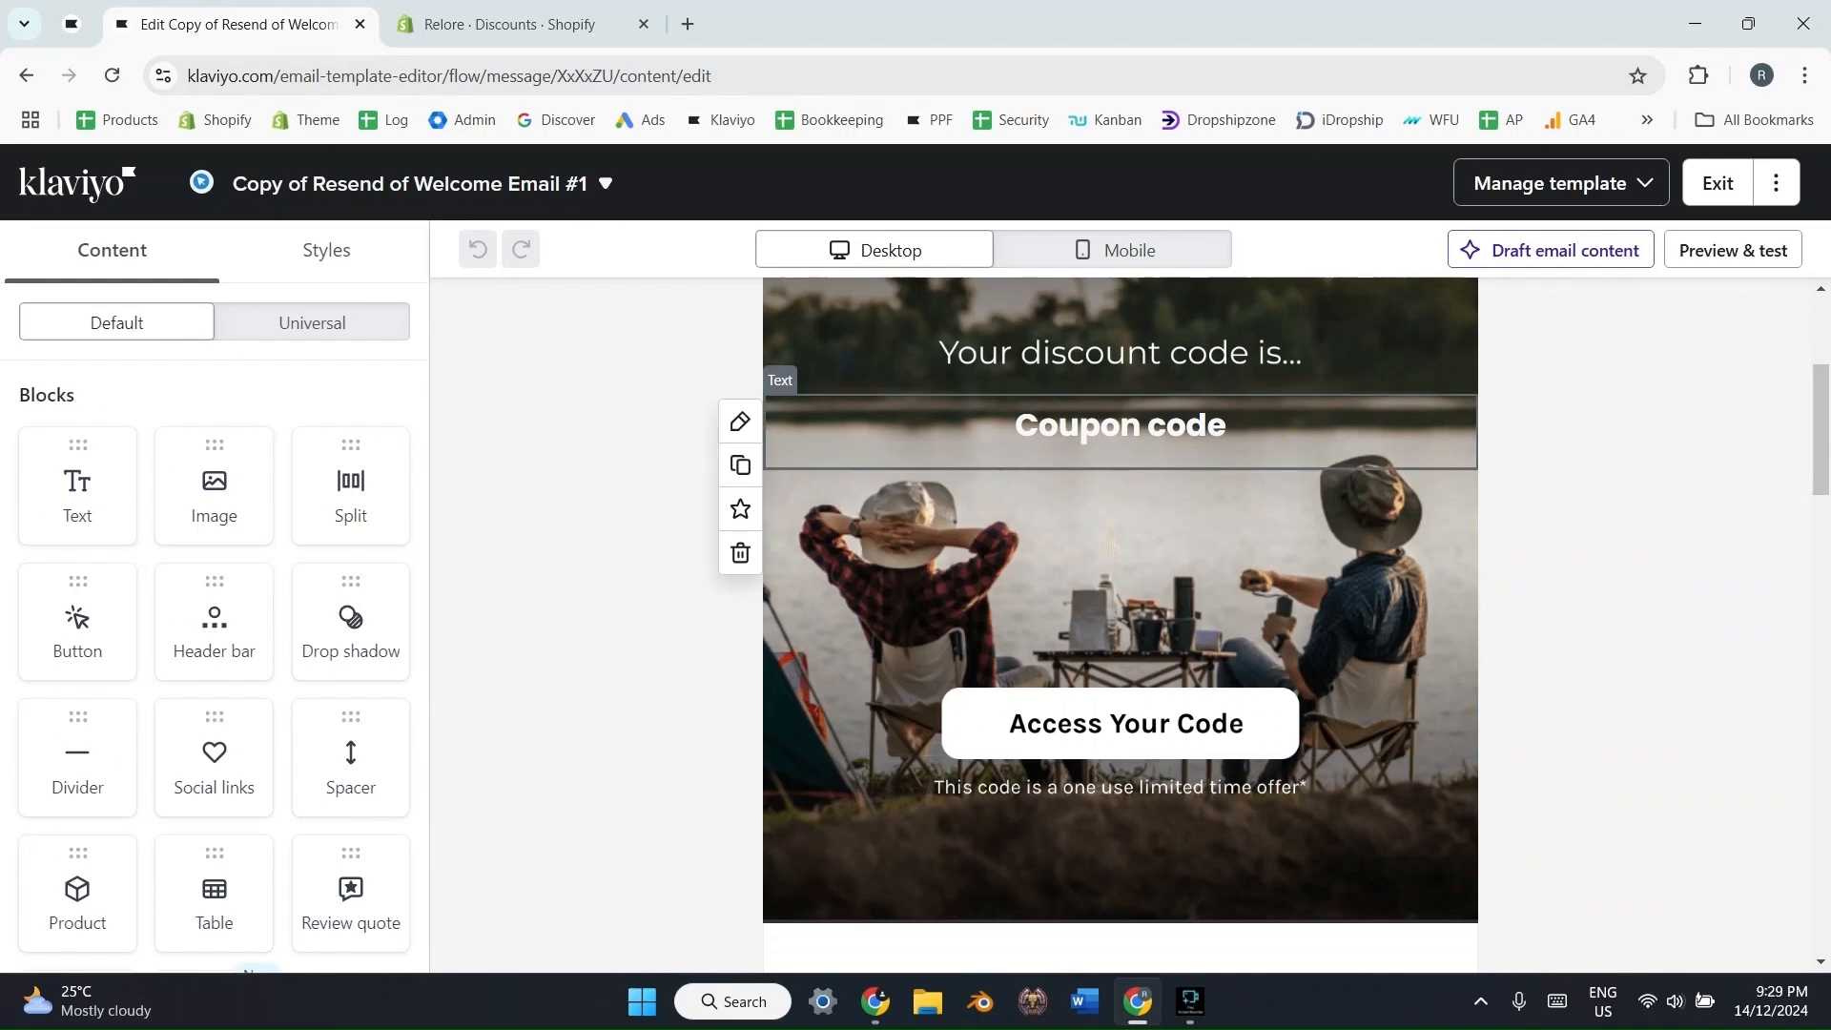
left_click(1120, 429)
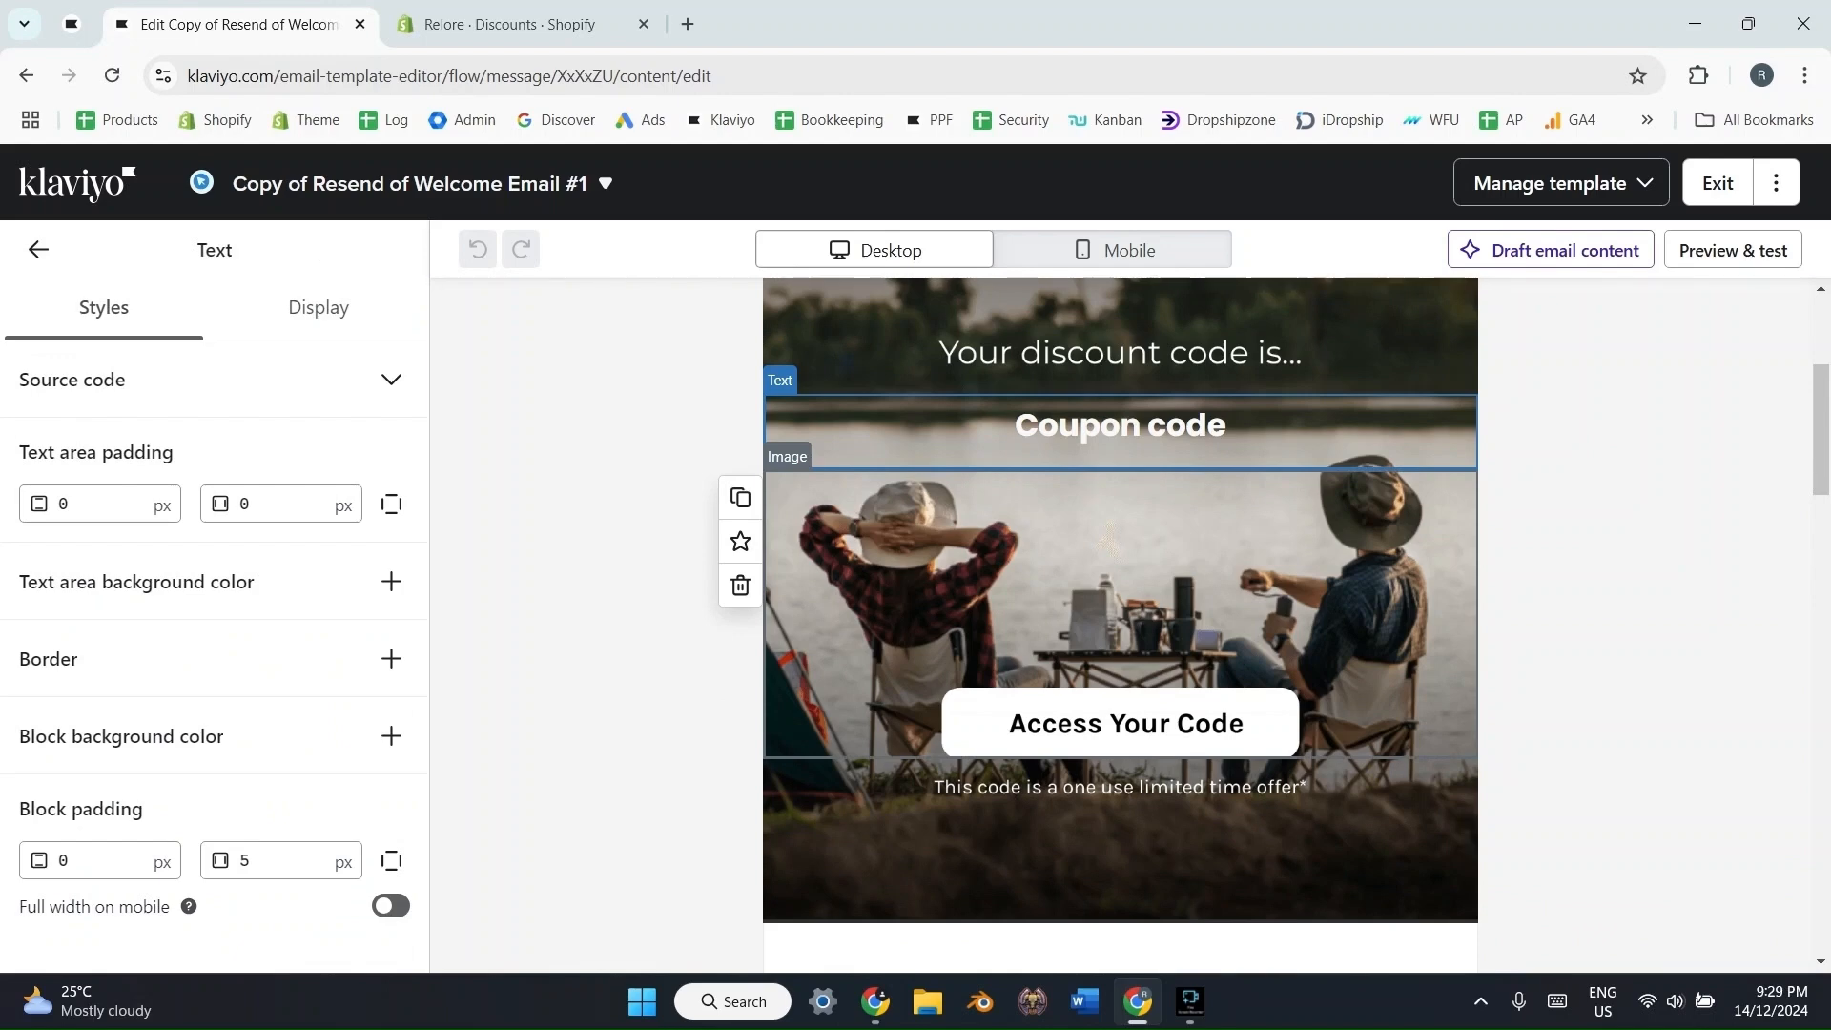
left_click(1121, 611)
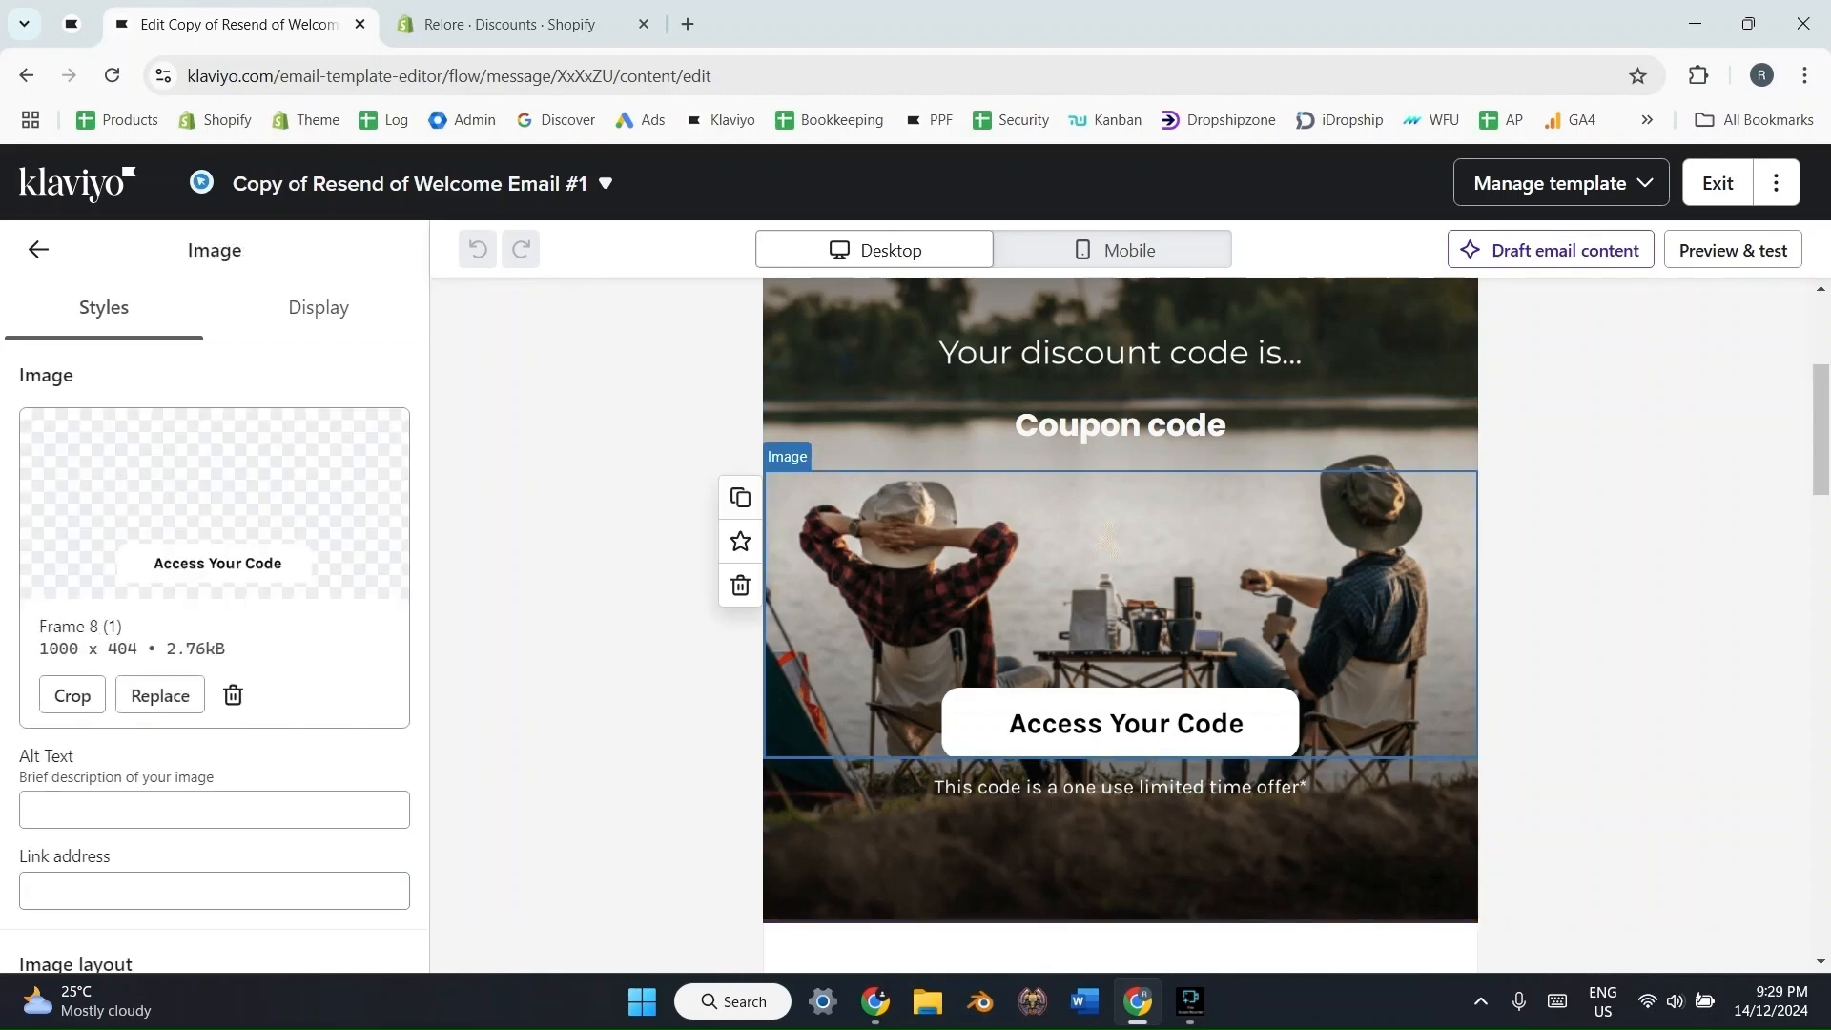
scroll(215, 620, "down", 2)
left_click(214, 771)
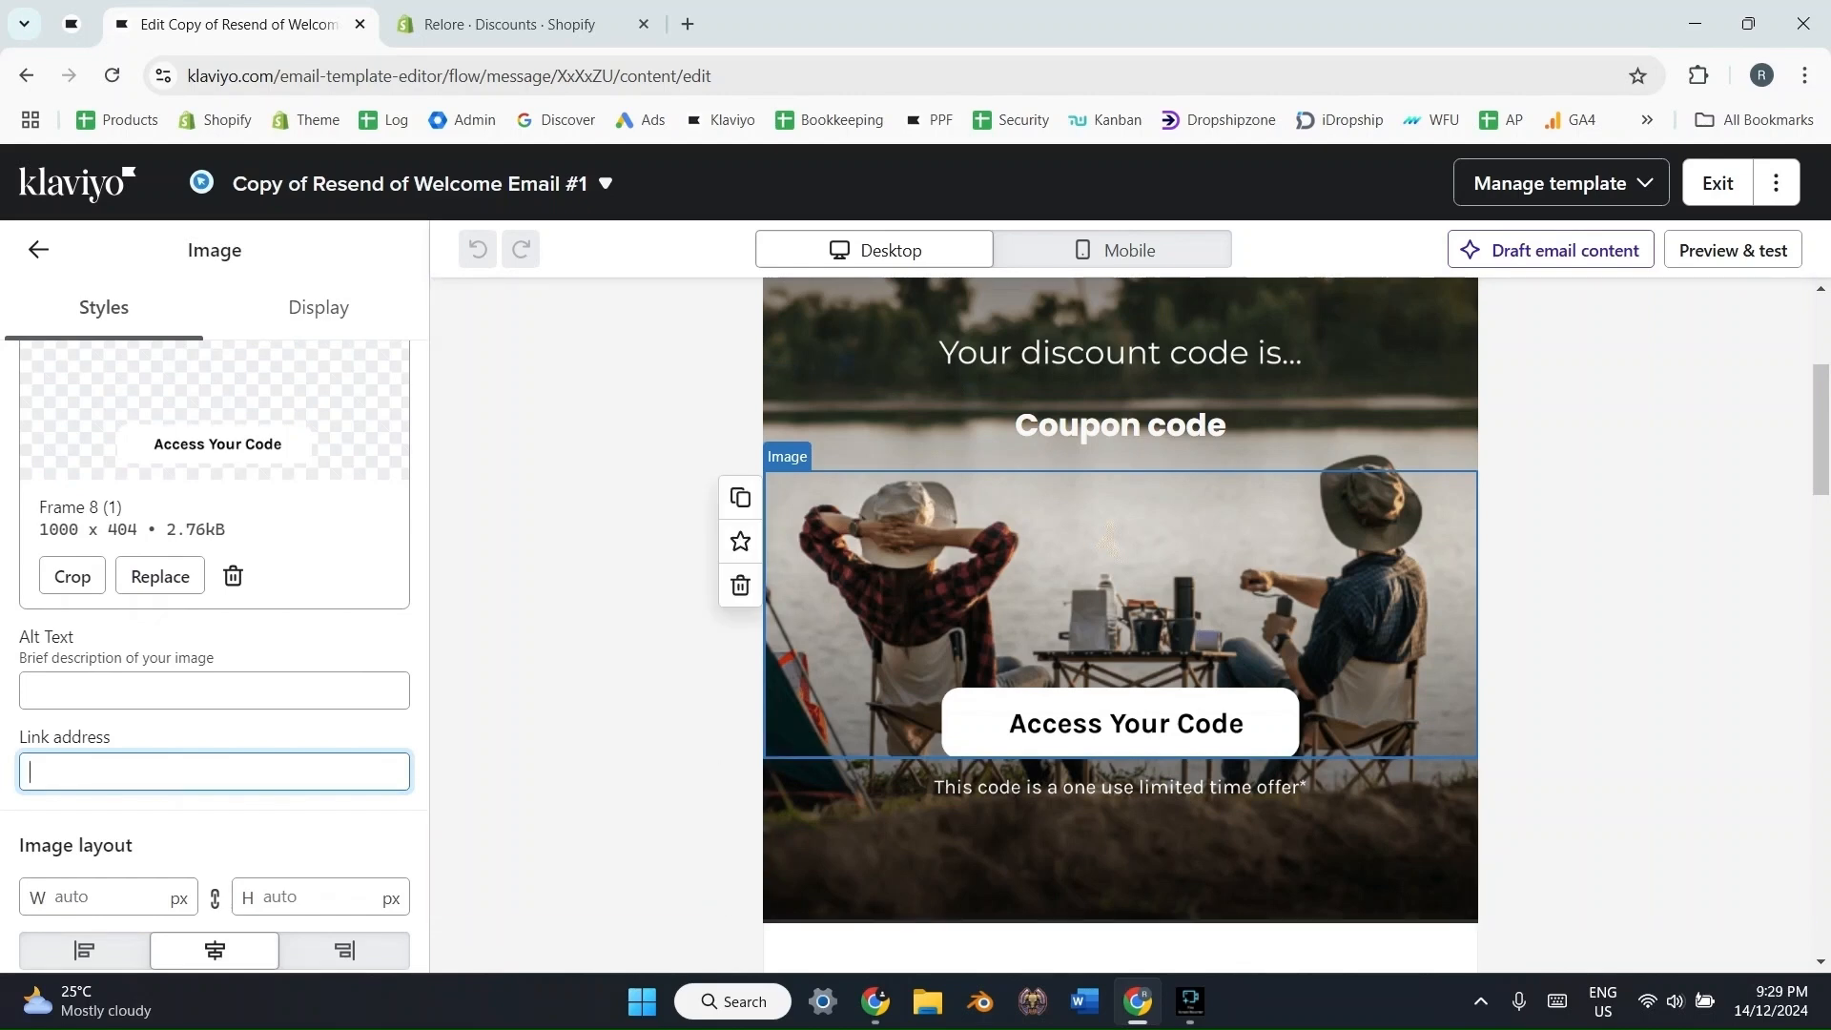
- Find the Use coupons in messages section in the Klaviyo help article and copy the template tag {% coupon_code 'CouponName' %}
left_click(71, 24)
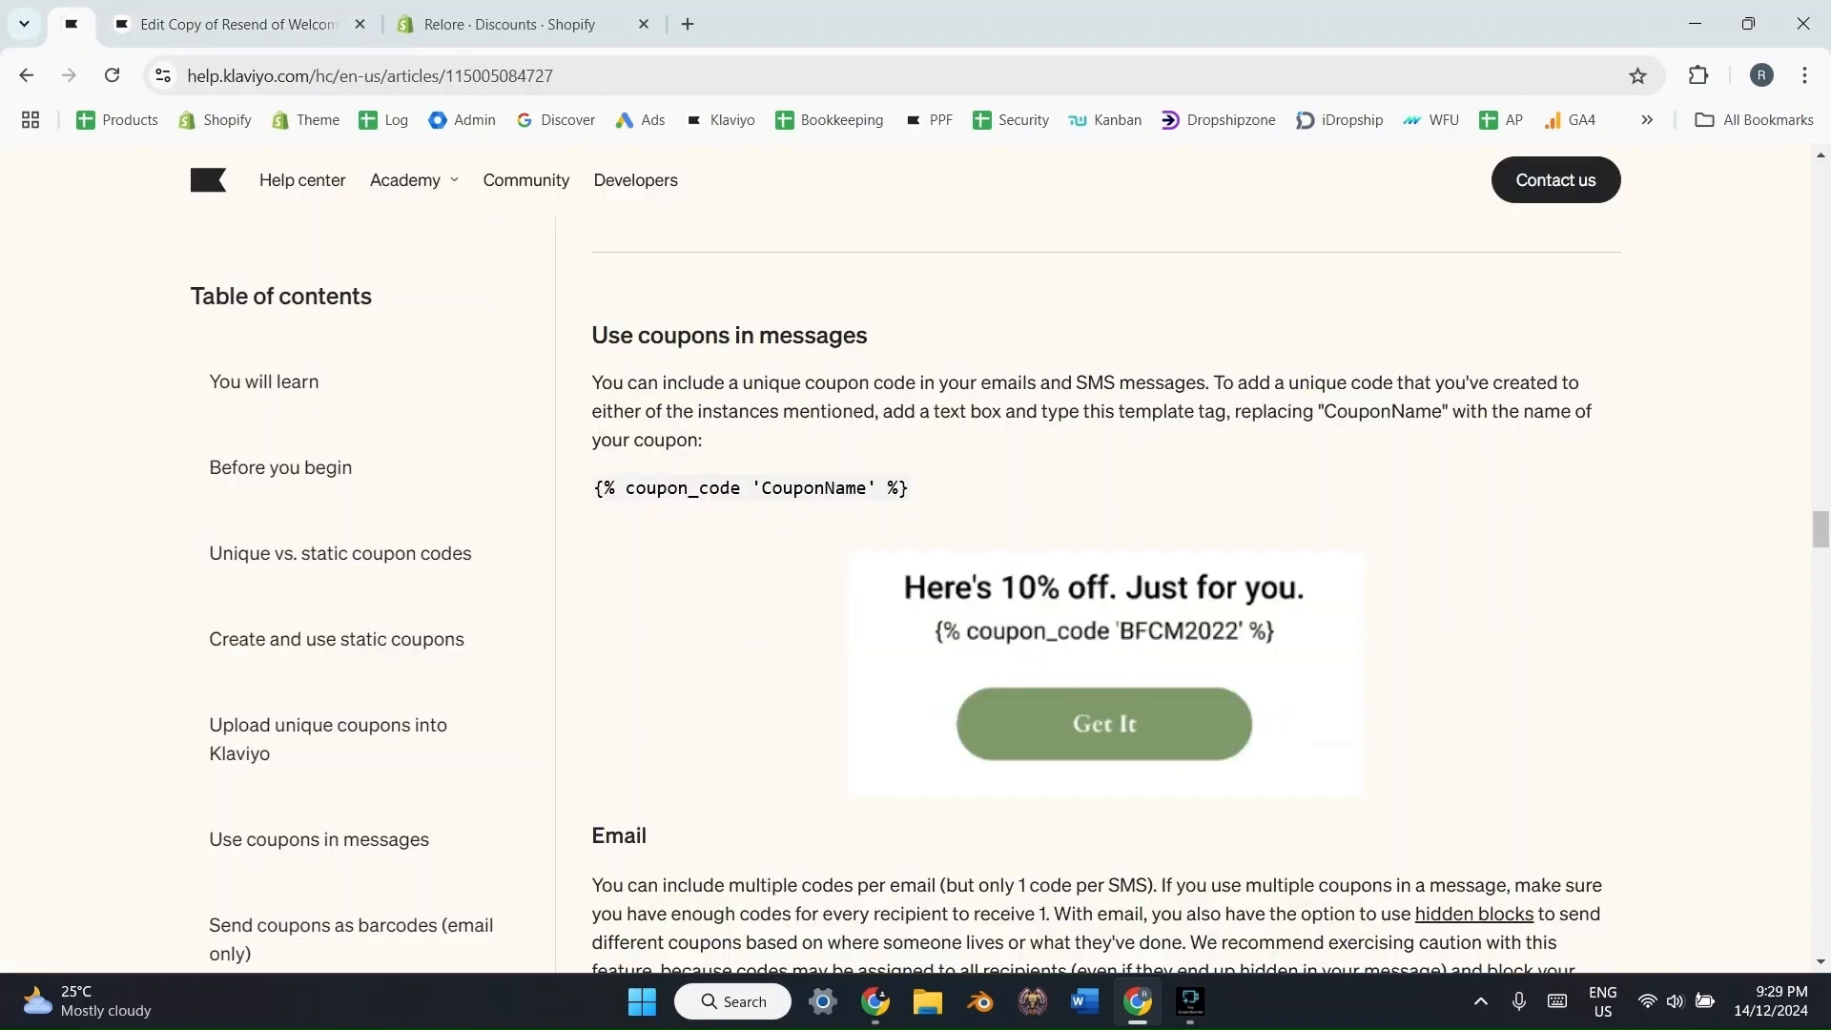
scroll(1106, 572, "up", 5)
scroll(1107, 572, "down", 5)
scroll(1106, 573, "up", 1)
scroll(1106, 572, "up", 2)
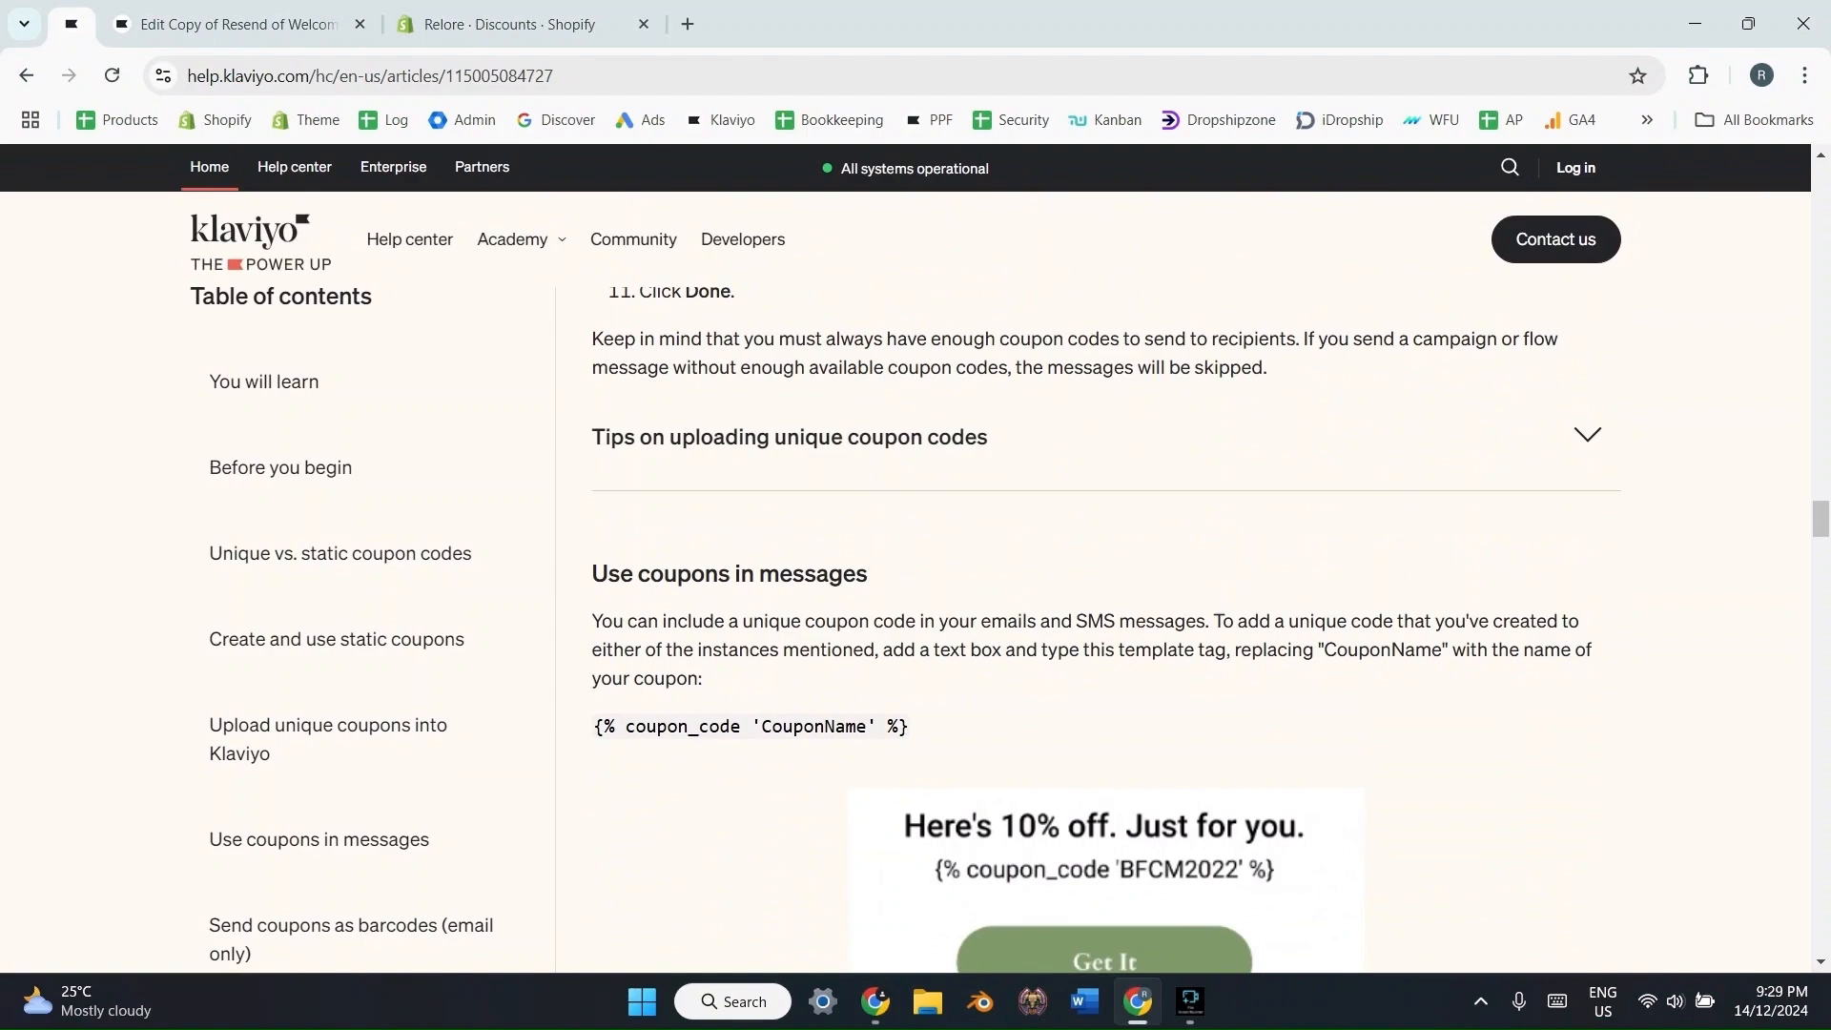
scroll(1106, 573, "up", 15)
scroll(1106, 573, "down", 10)
scroll(1107, 572, "down", 20)
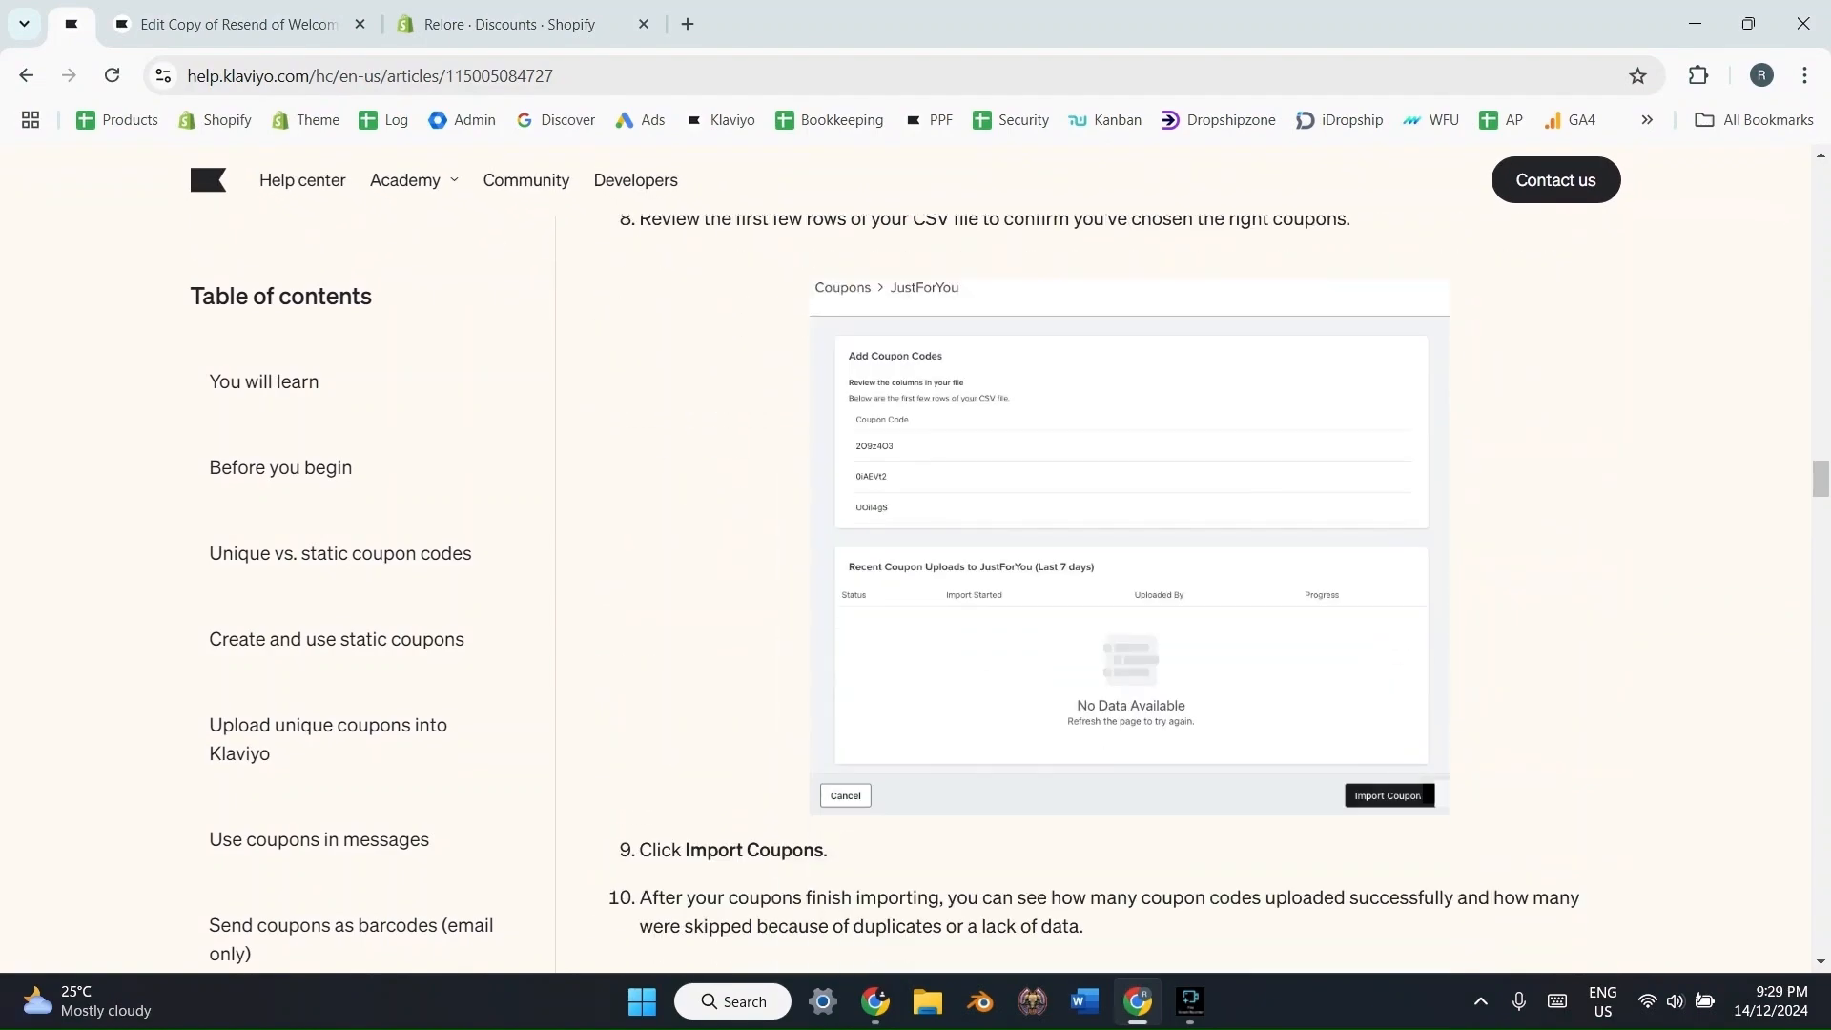
scroll(1106, 572, "up", 7)
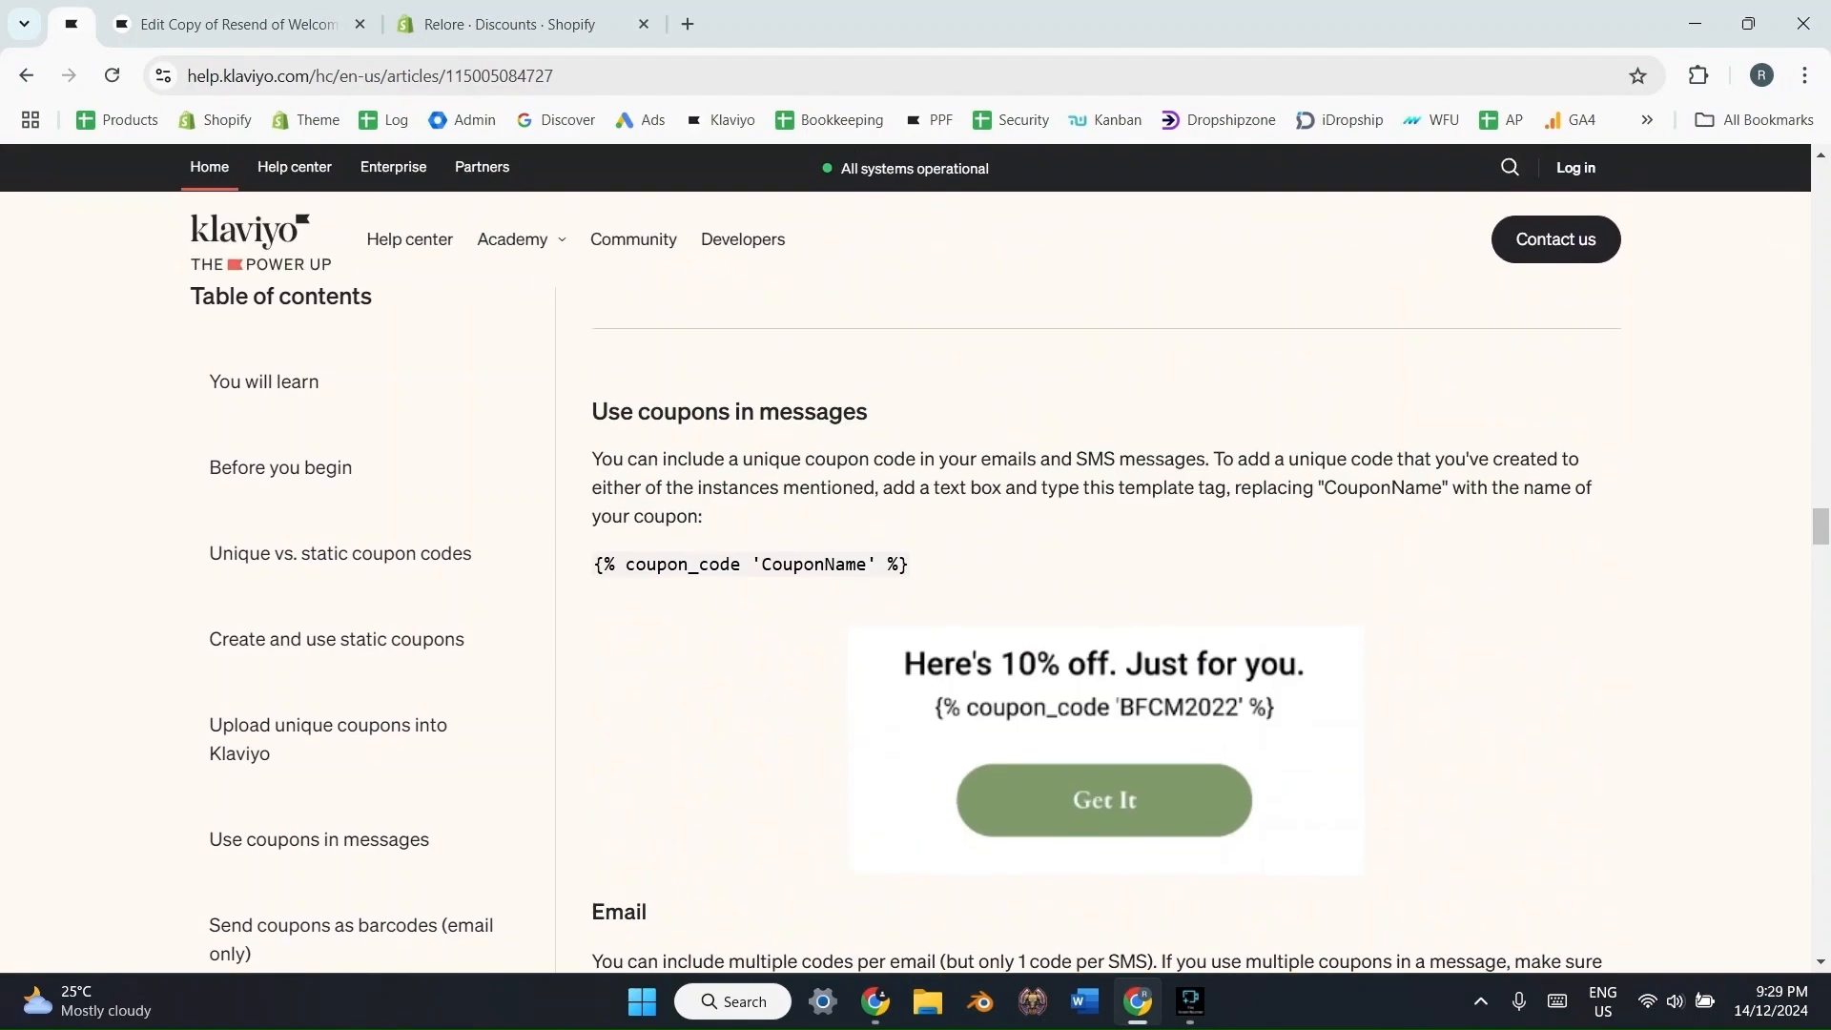
left_click_drag(595, 564, 909, 564)
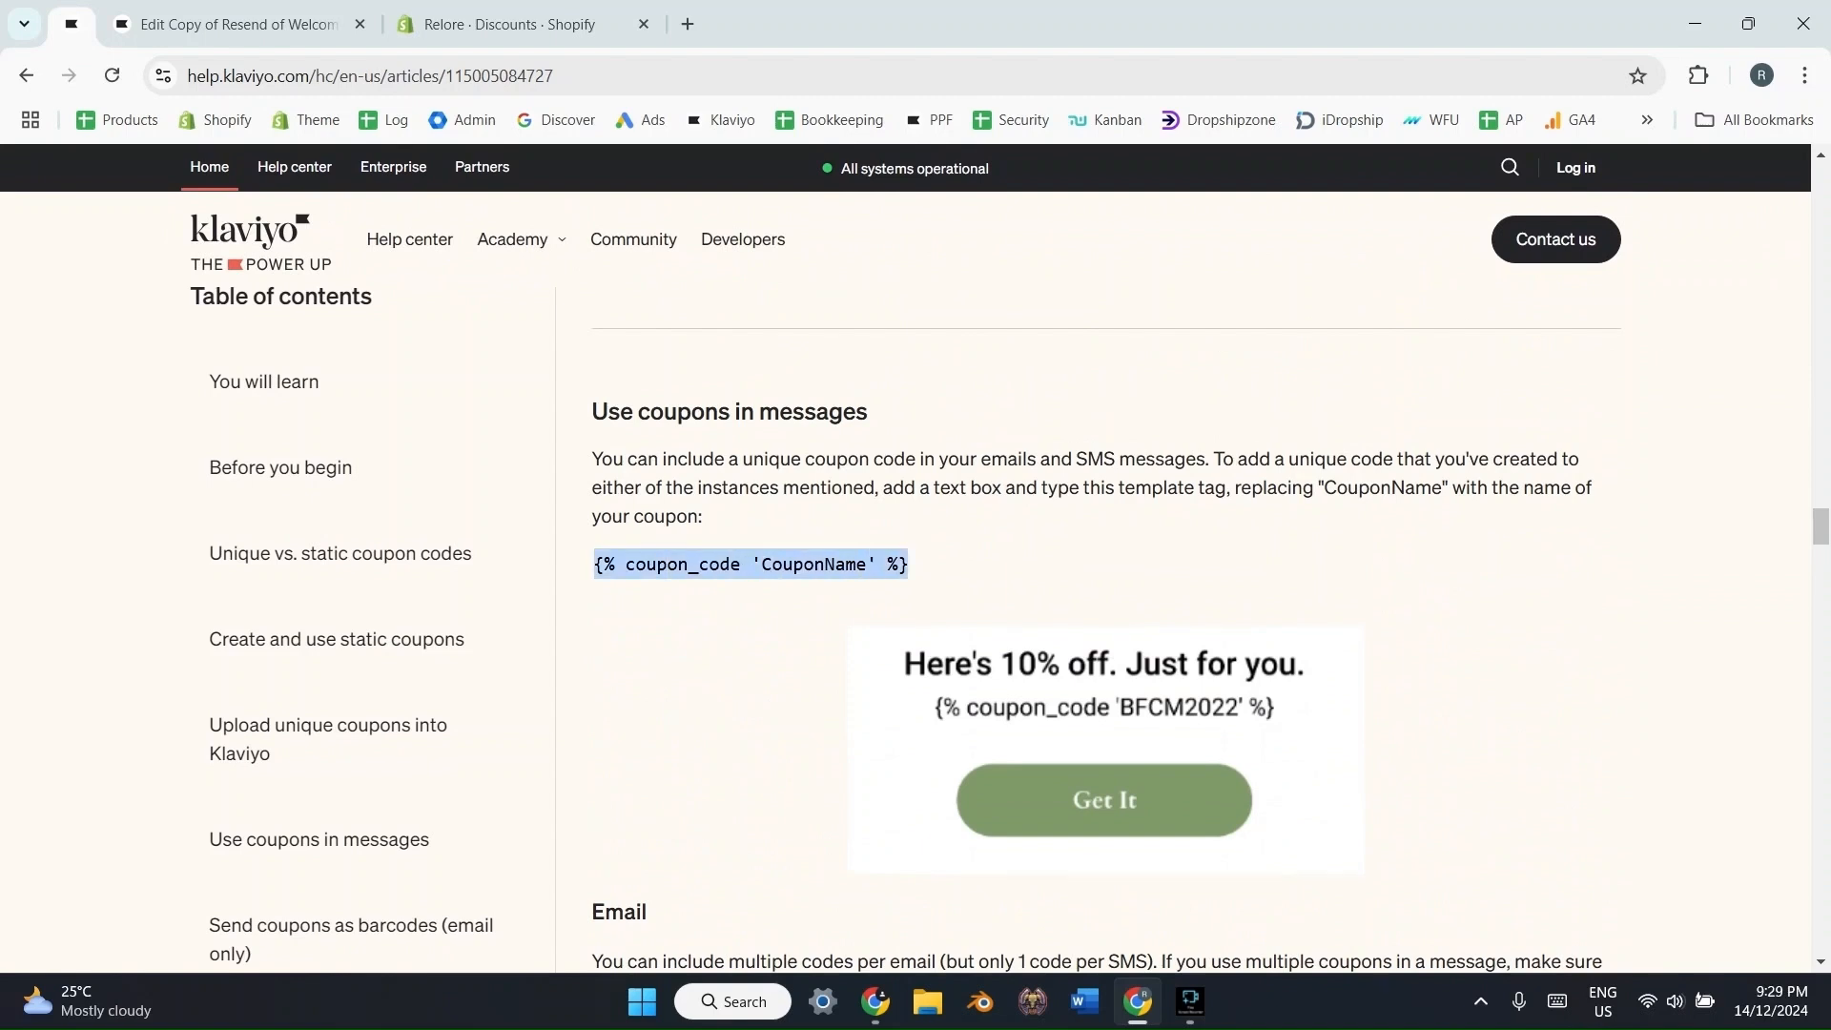
scroll(1106, 573, "down", 1)
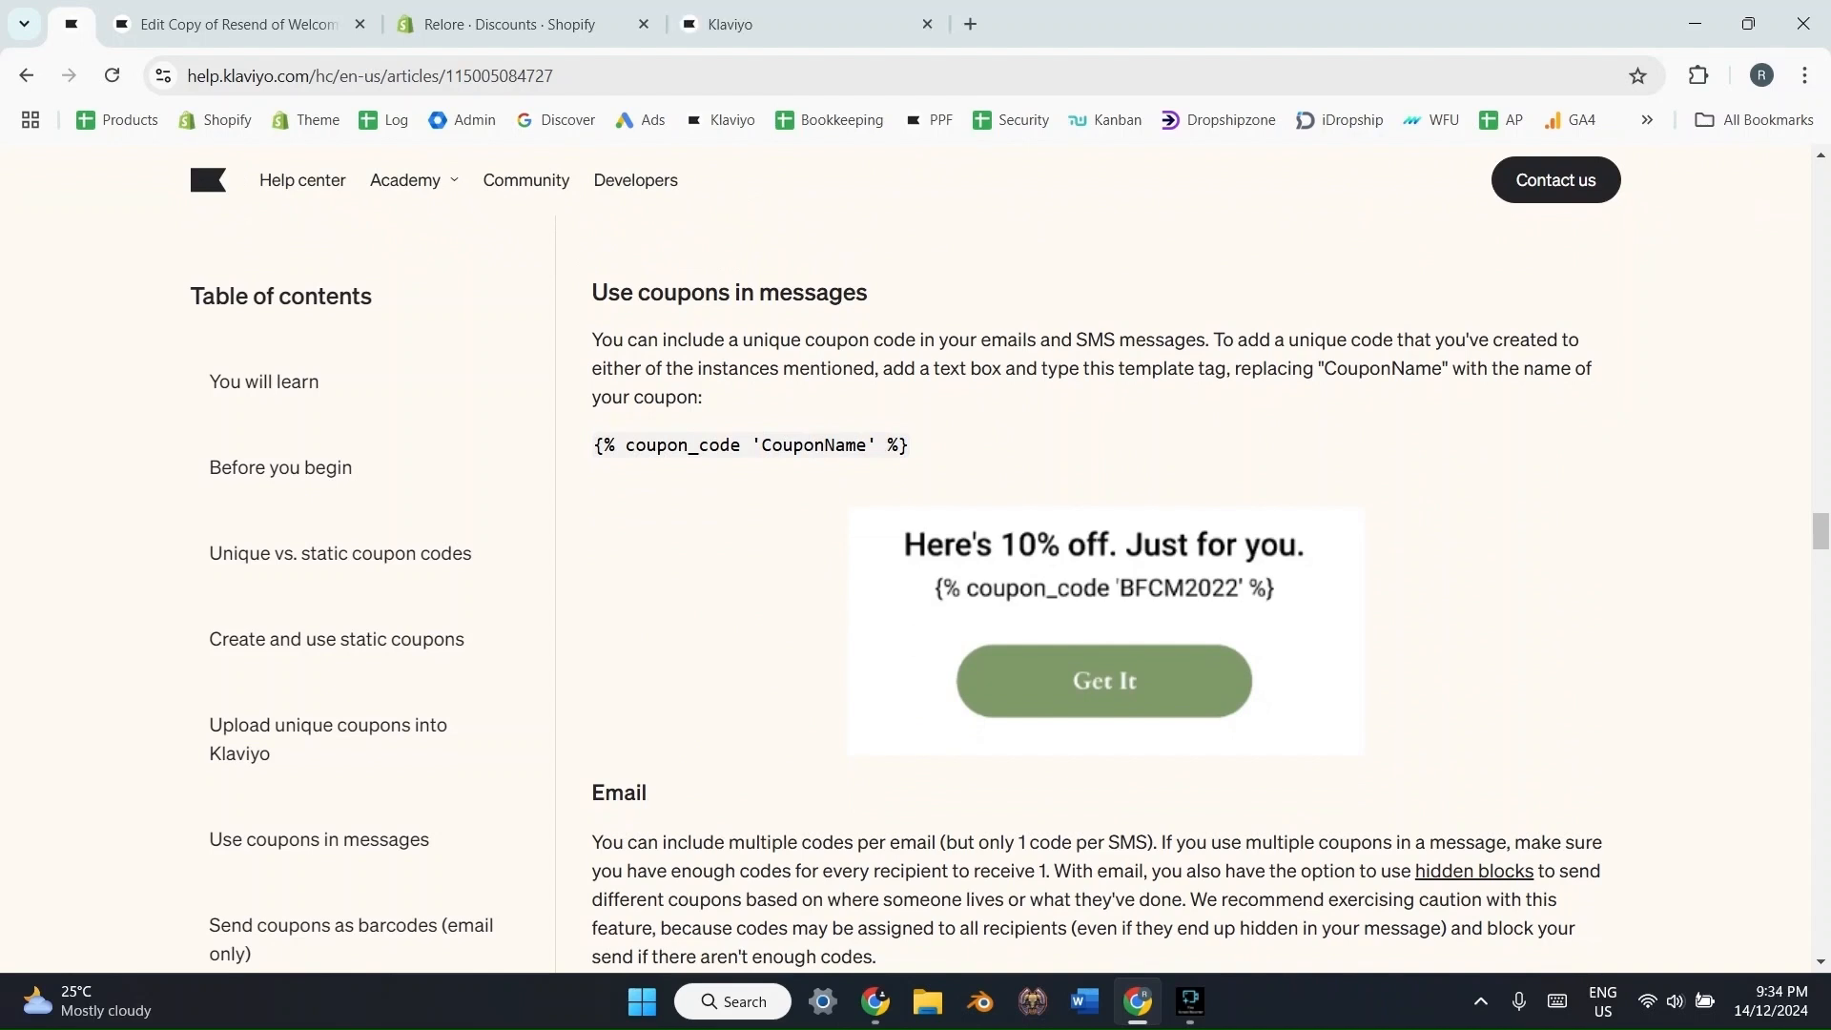
triple_click(751, 445)
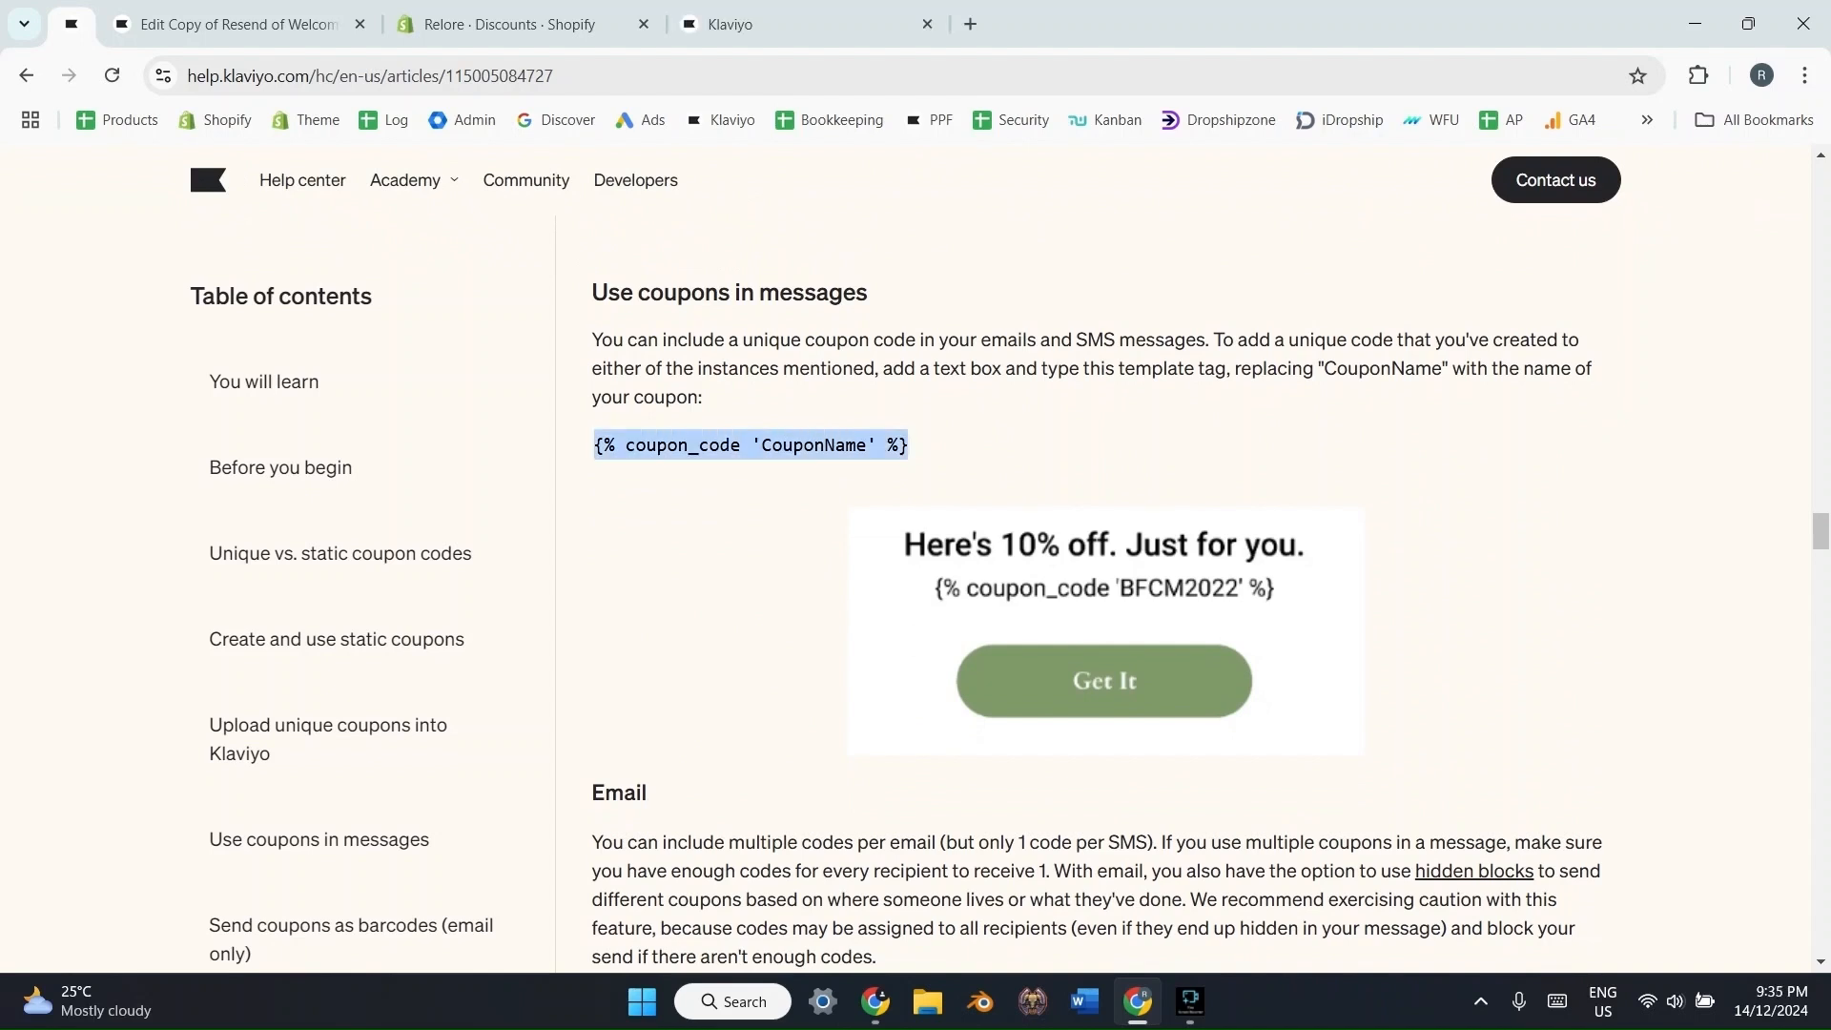
- Replace the email's Coupon code text with the copied coupon tag, pasted as text only, and remove the extra line
left_click(238, 24)
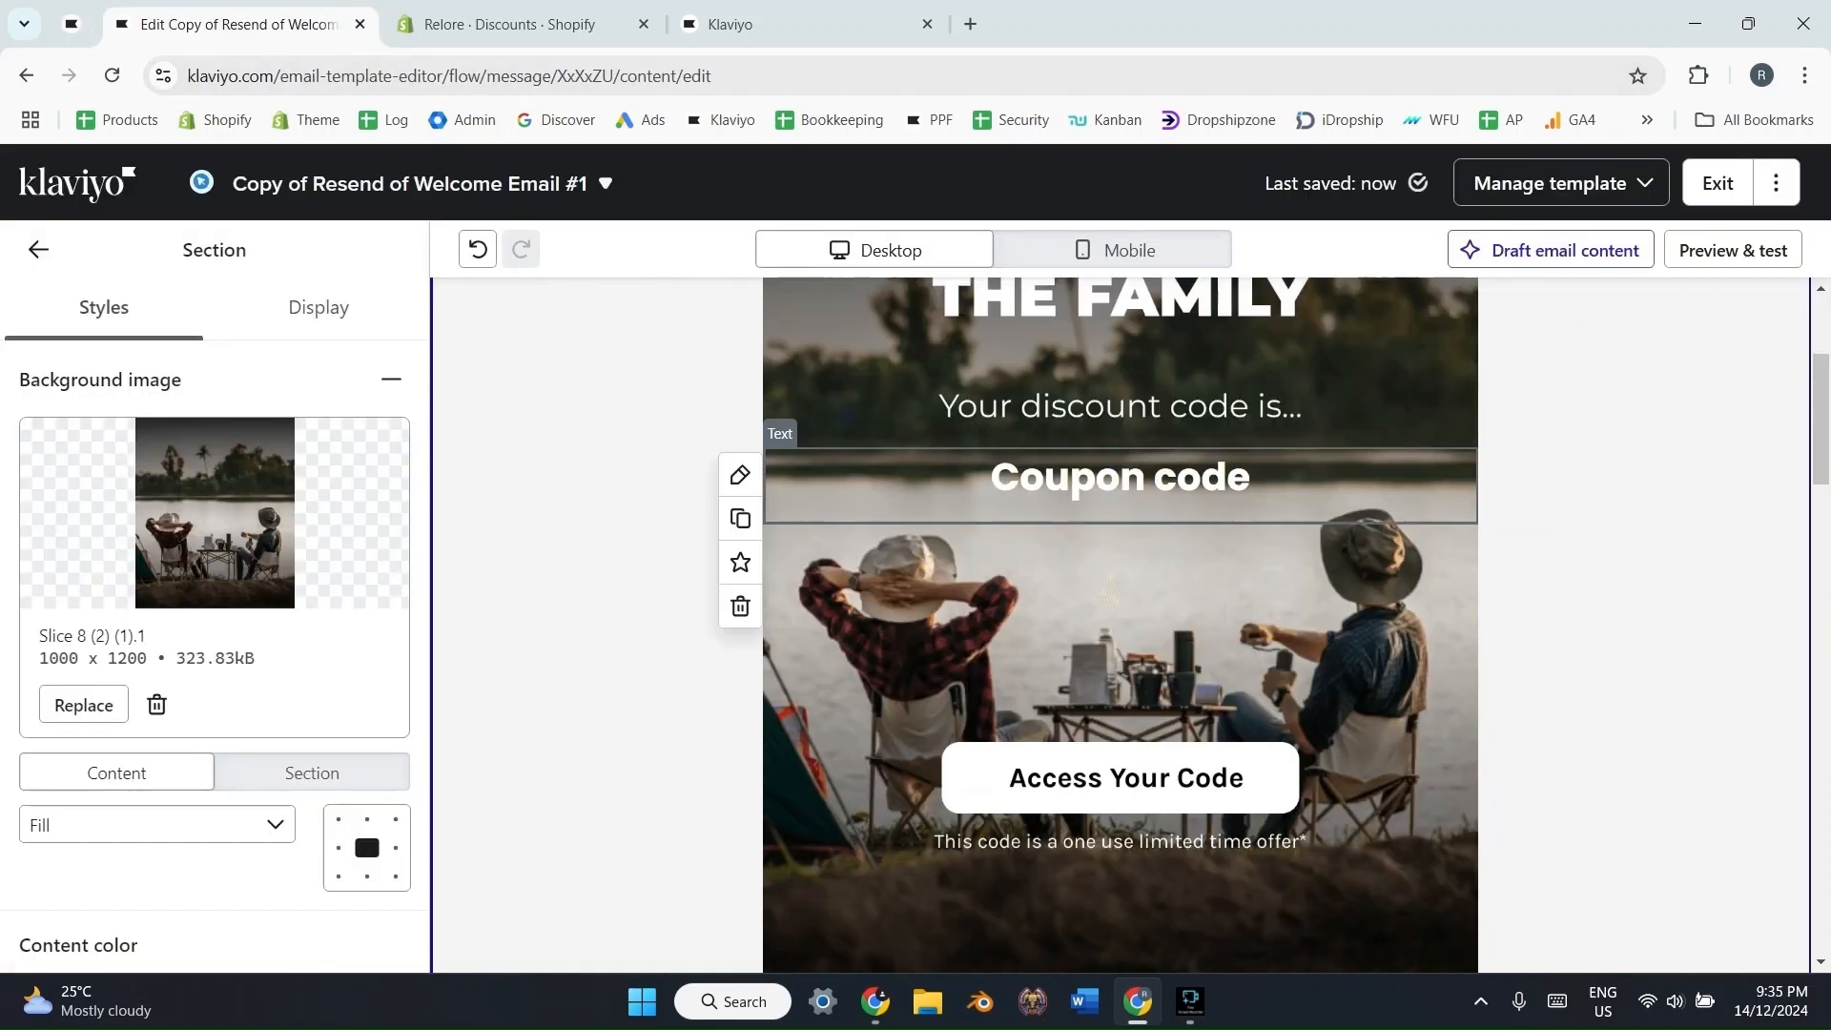
triple_click(1120, 477)
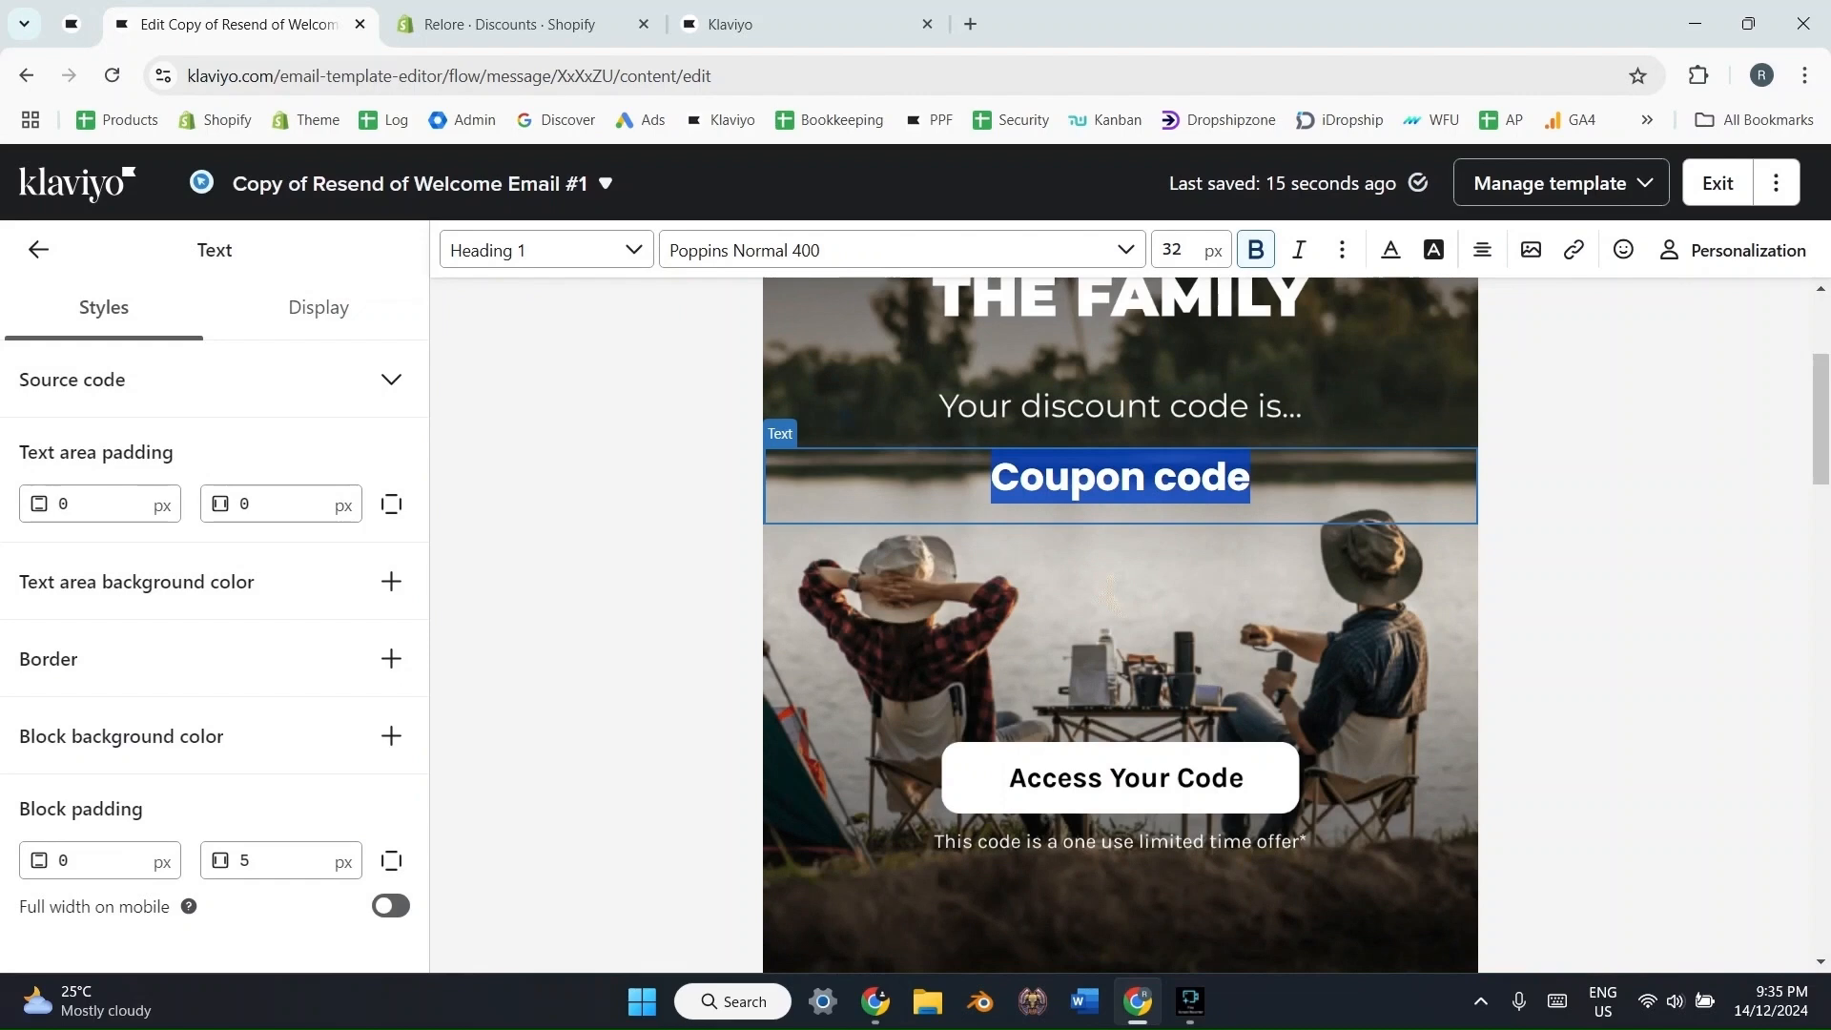
key("ctrl+v")
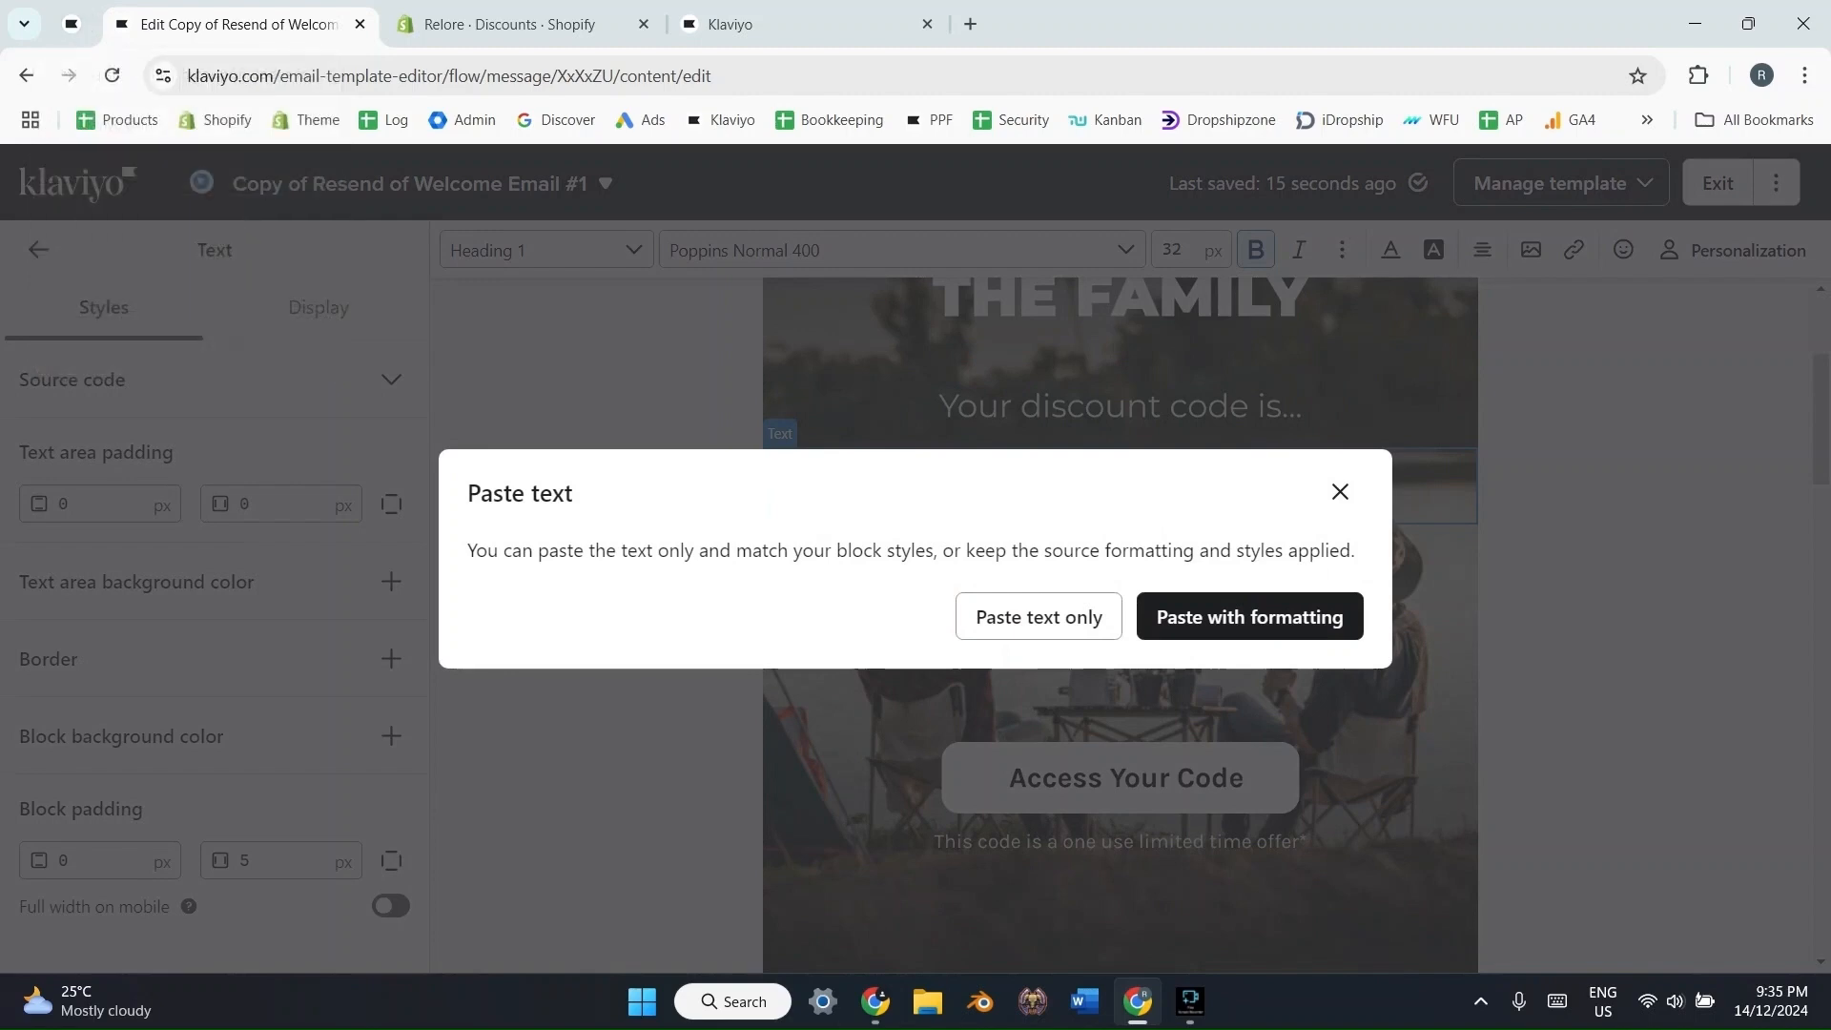
left_click(1044, 618)
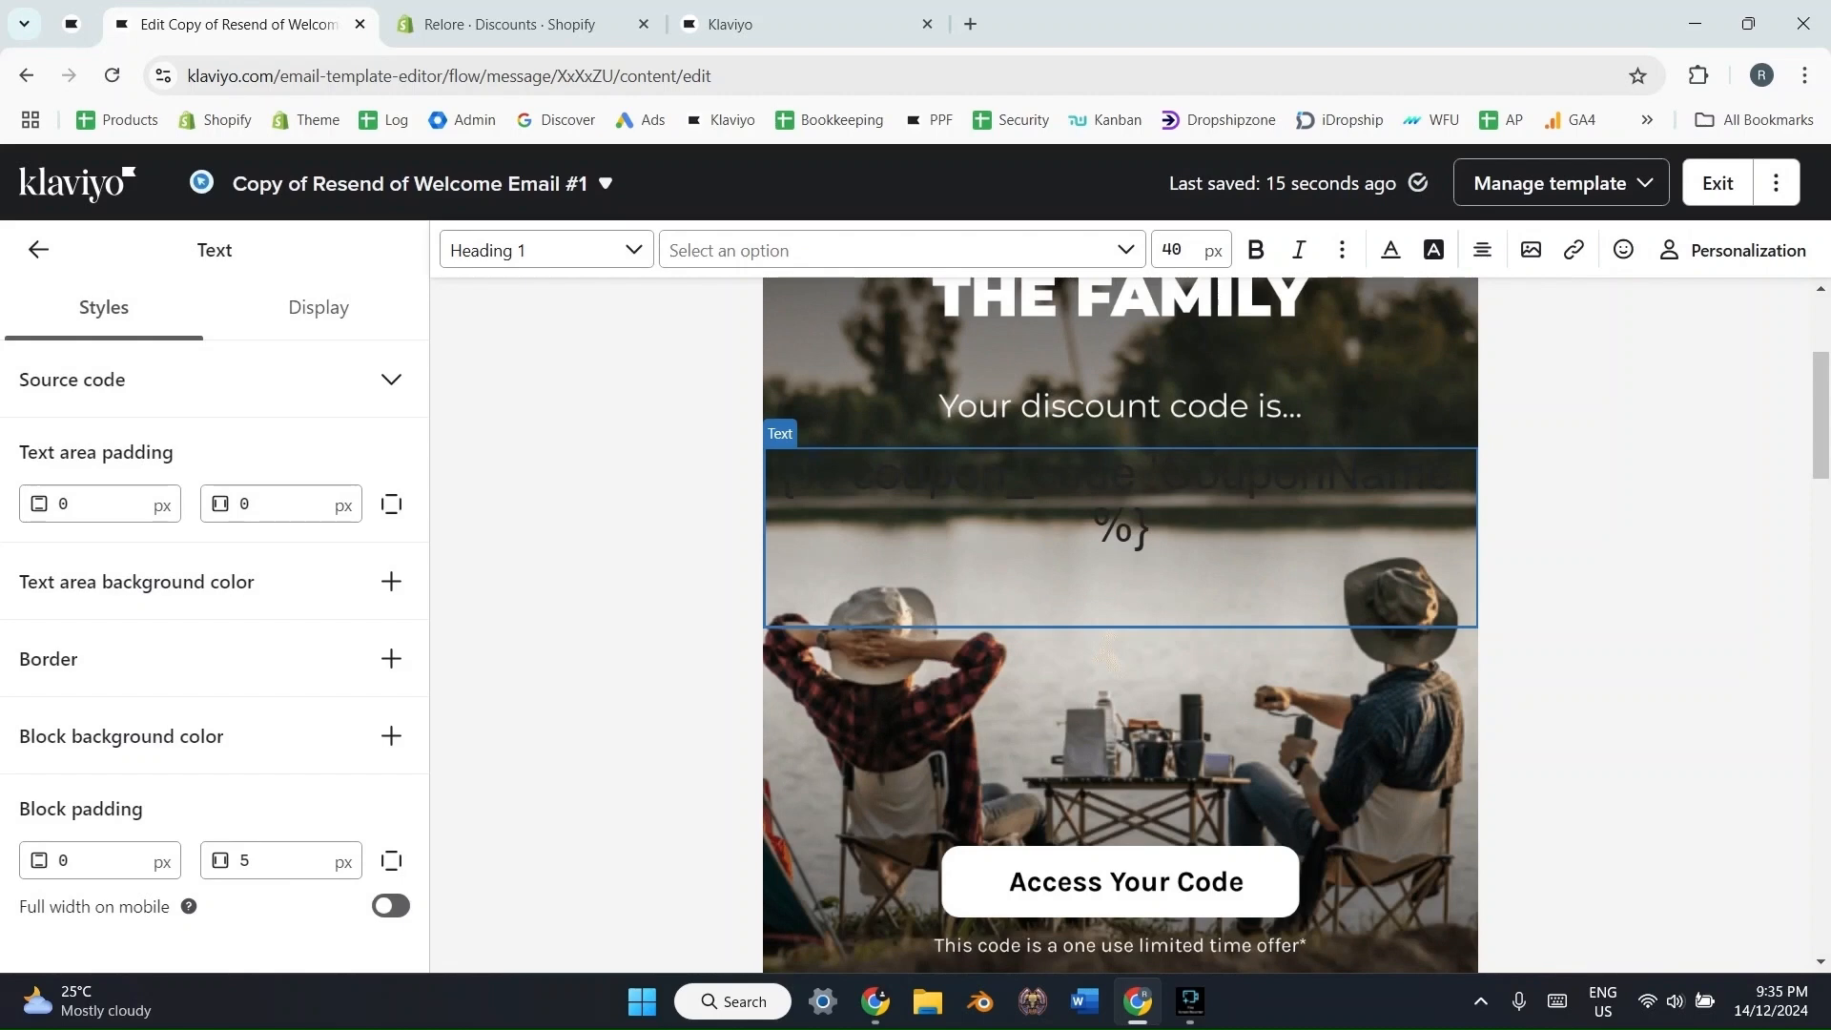
key("BackSpace")
- Set the font size of the whole coupon tag to 32 px
key("ctrl+a")
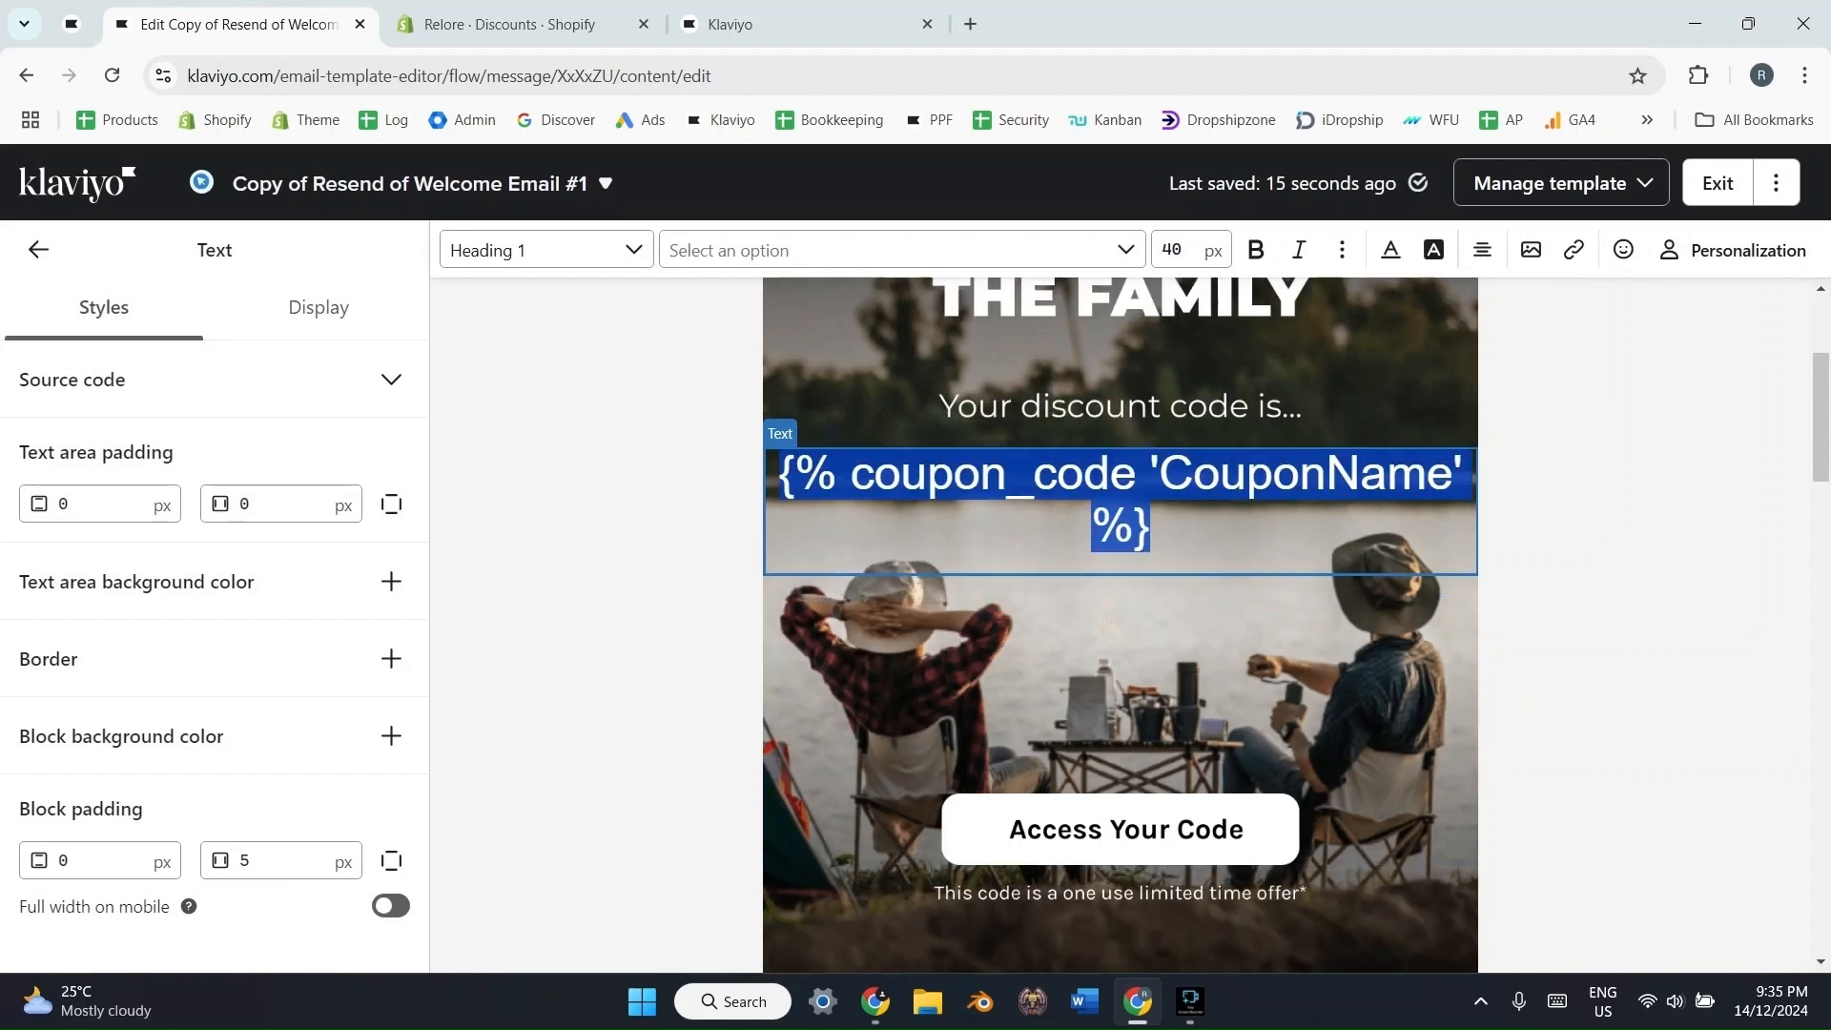
double_click(1172, 250)
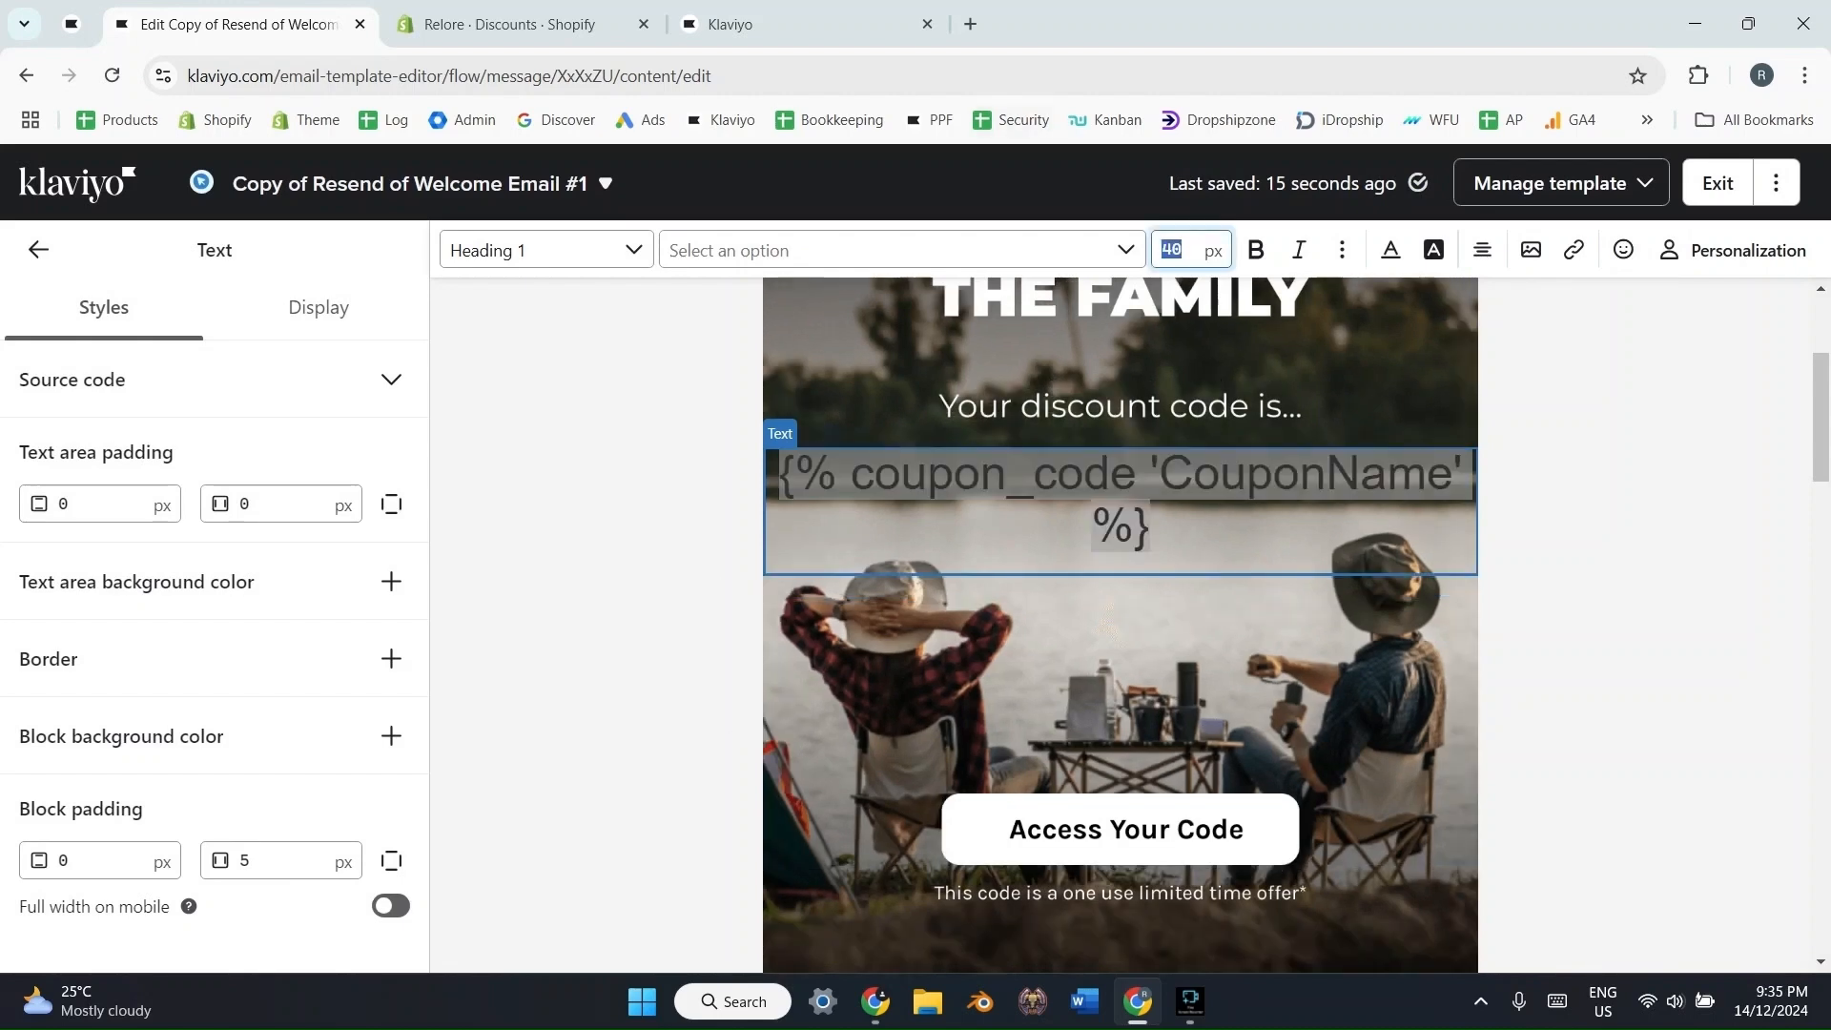
type("32")
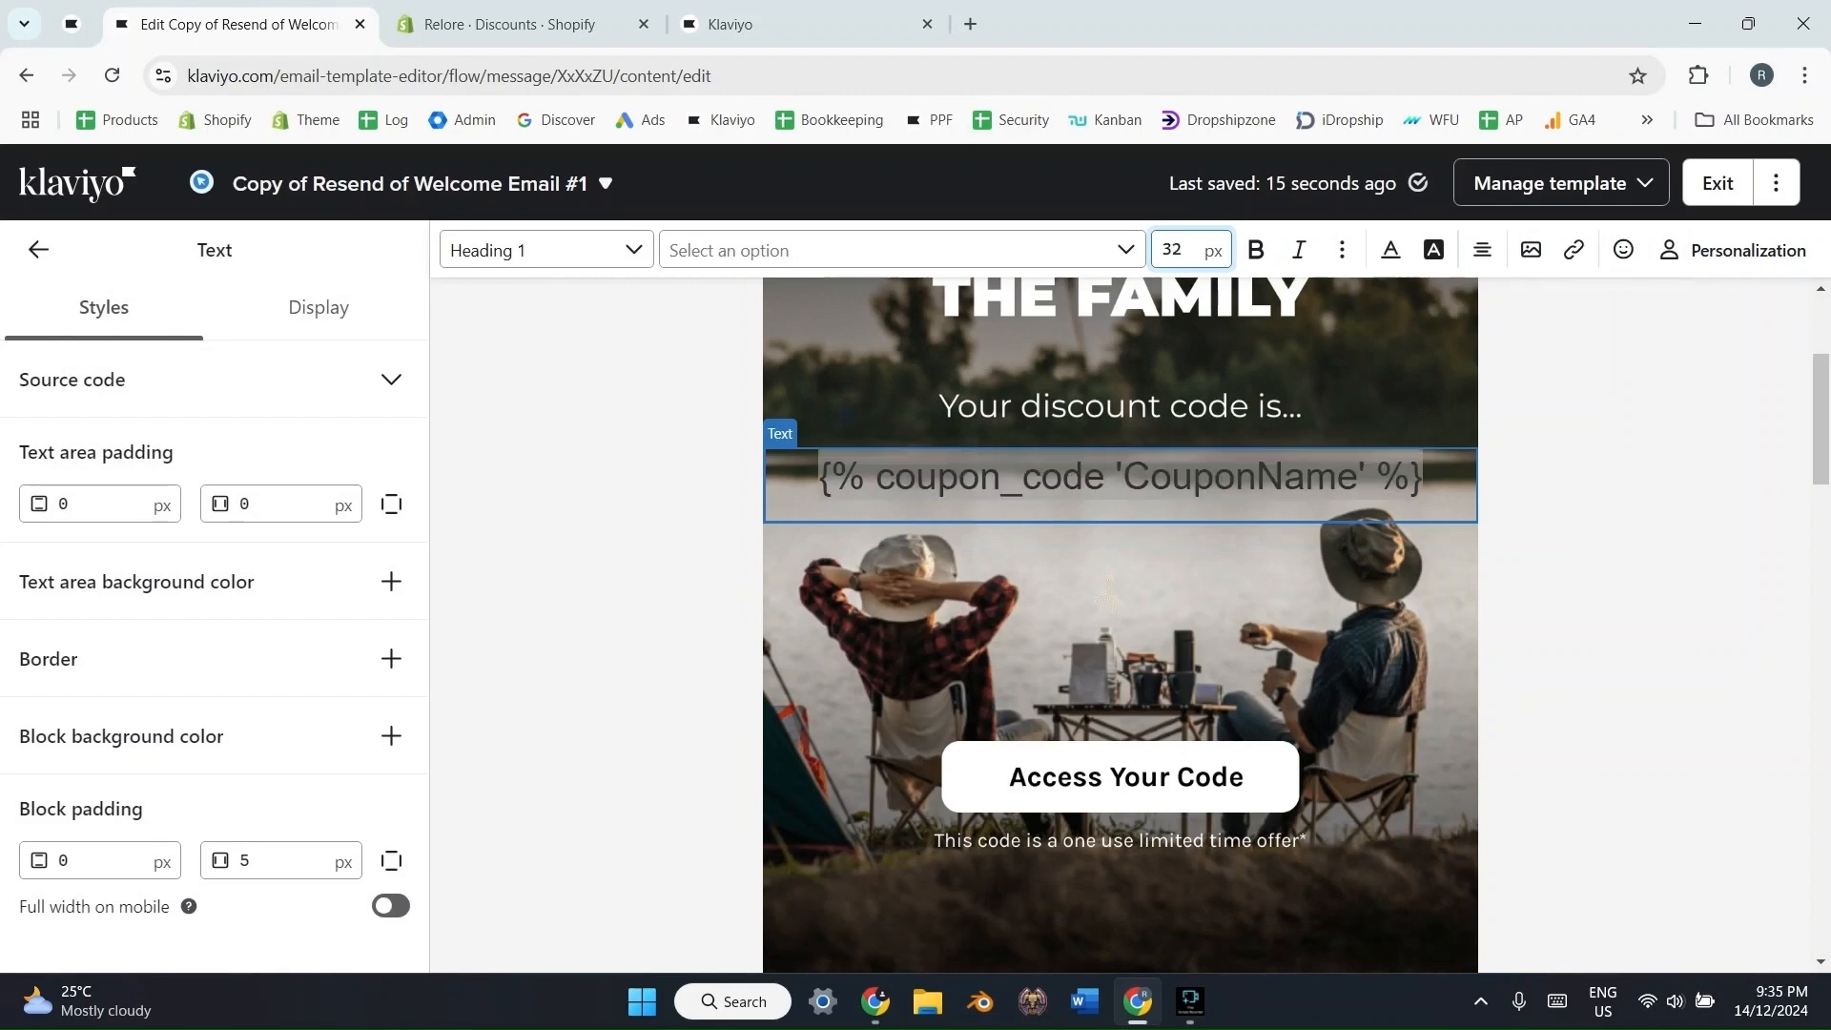
double_click(1172, 250)
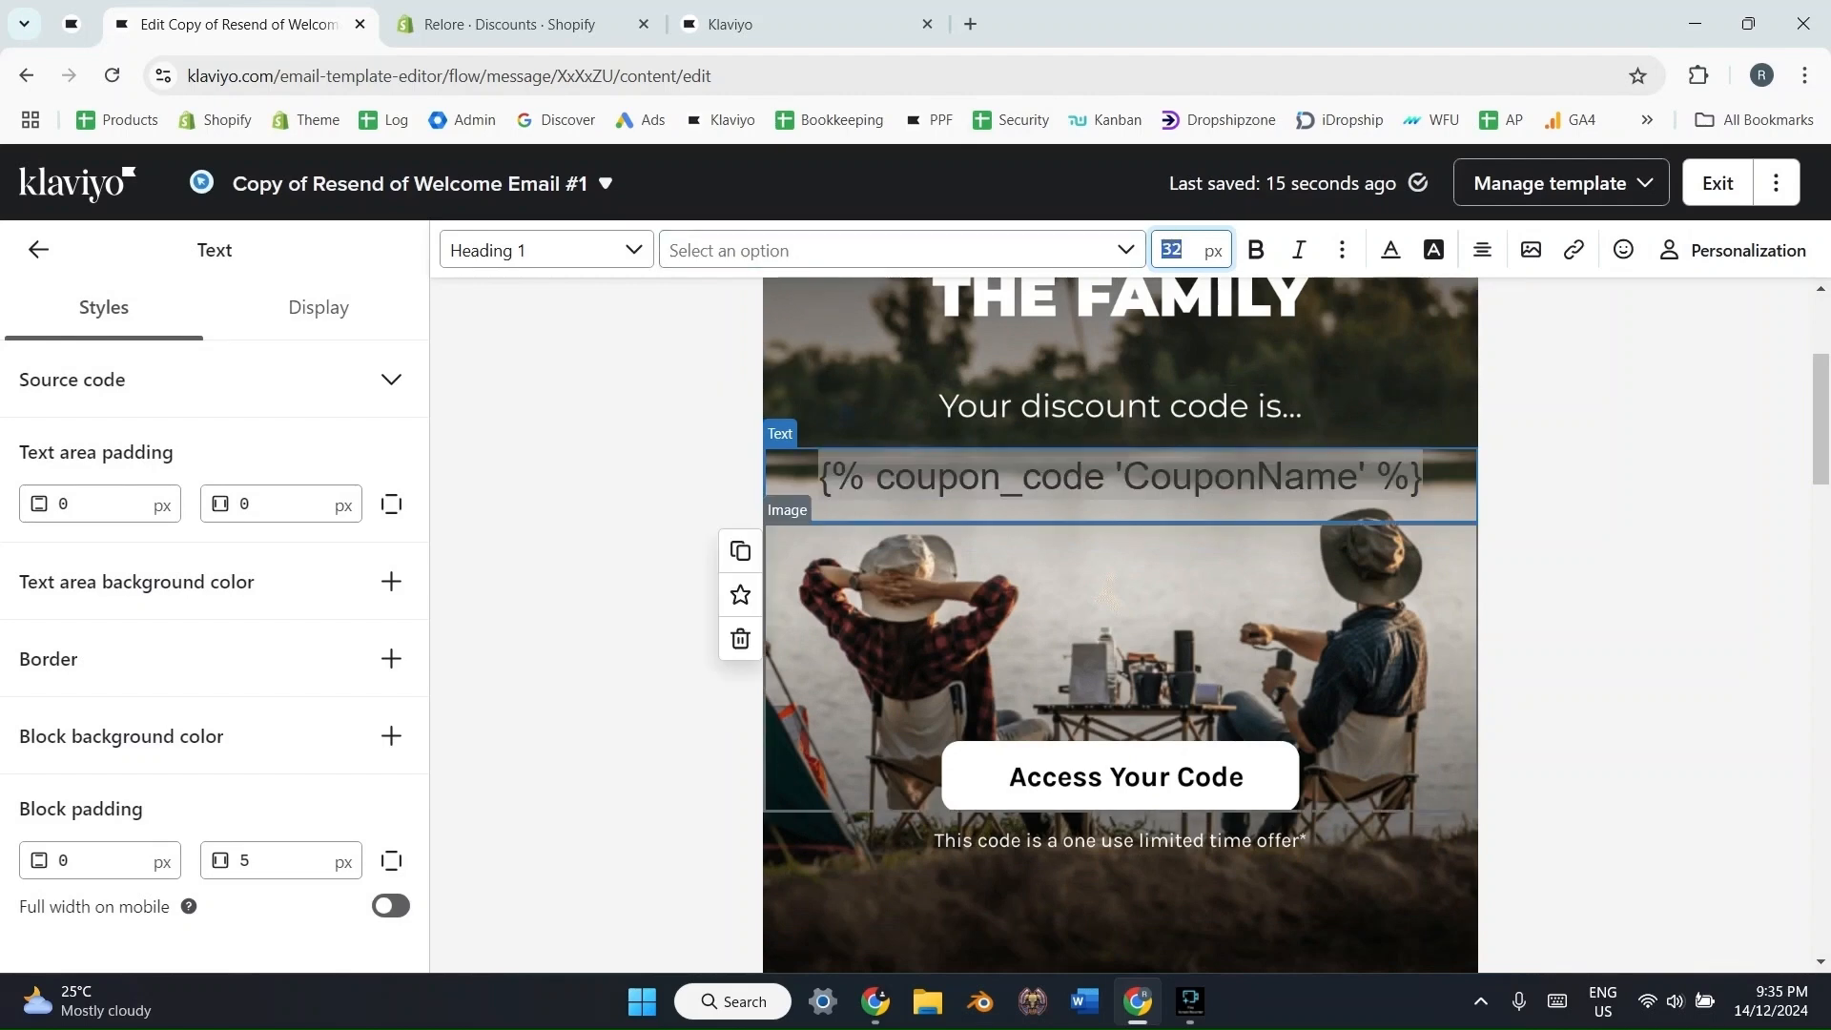
left_click(1120, 477)
- Format the coupon tag in Poppins Extra-bold 800 and colour it white (FFFFFF)
left_click(901, 250)
scroll(891, 467, "down", 5)
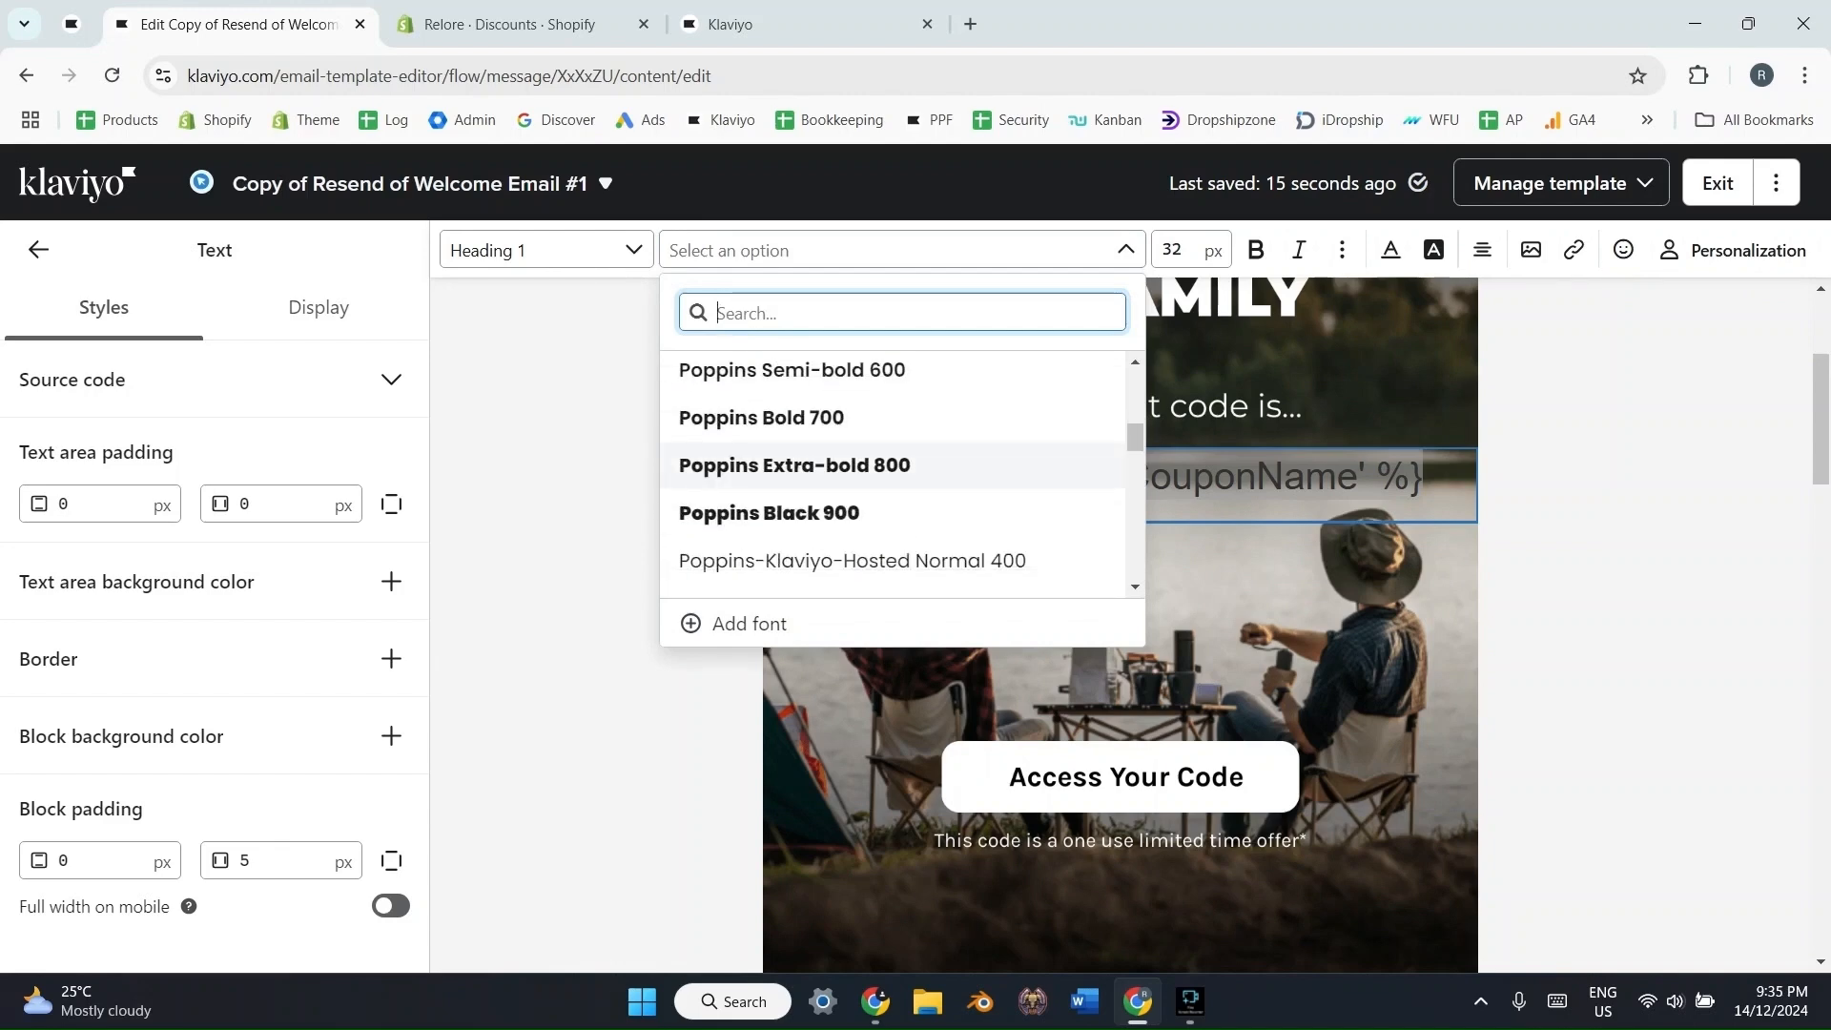
left_click(795, 465)
left_click(1390, 250)
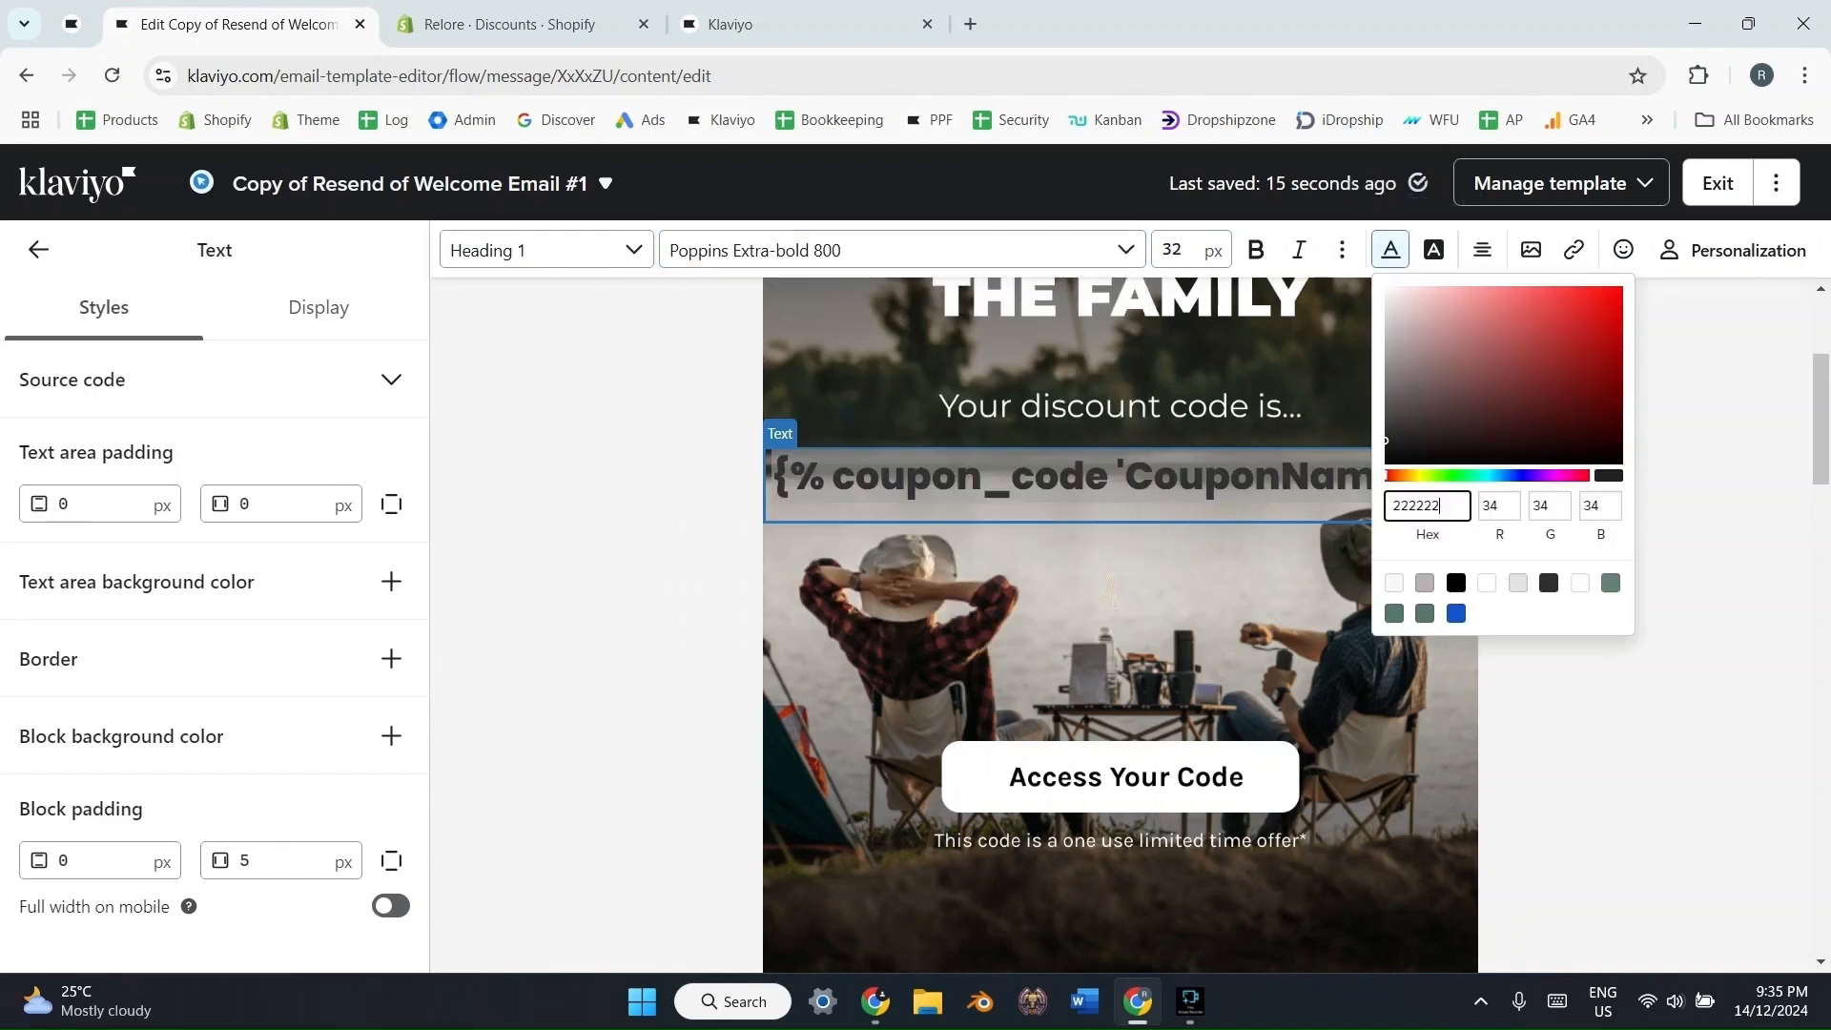
left_click(1486, 582)
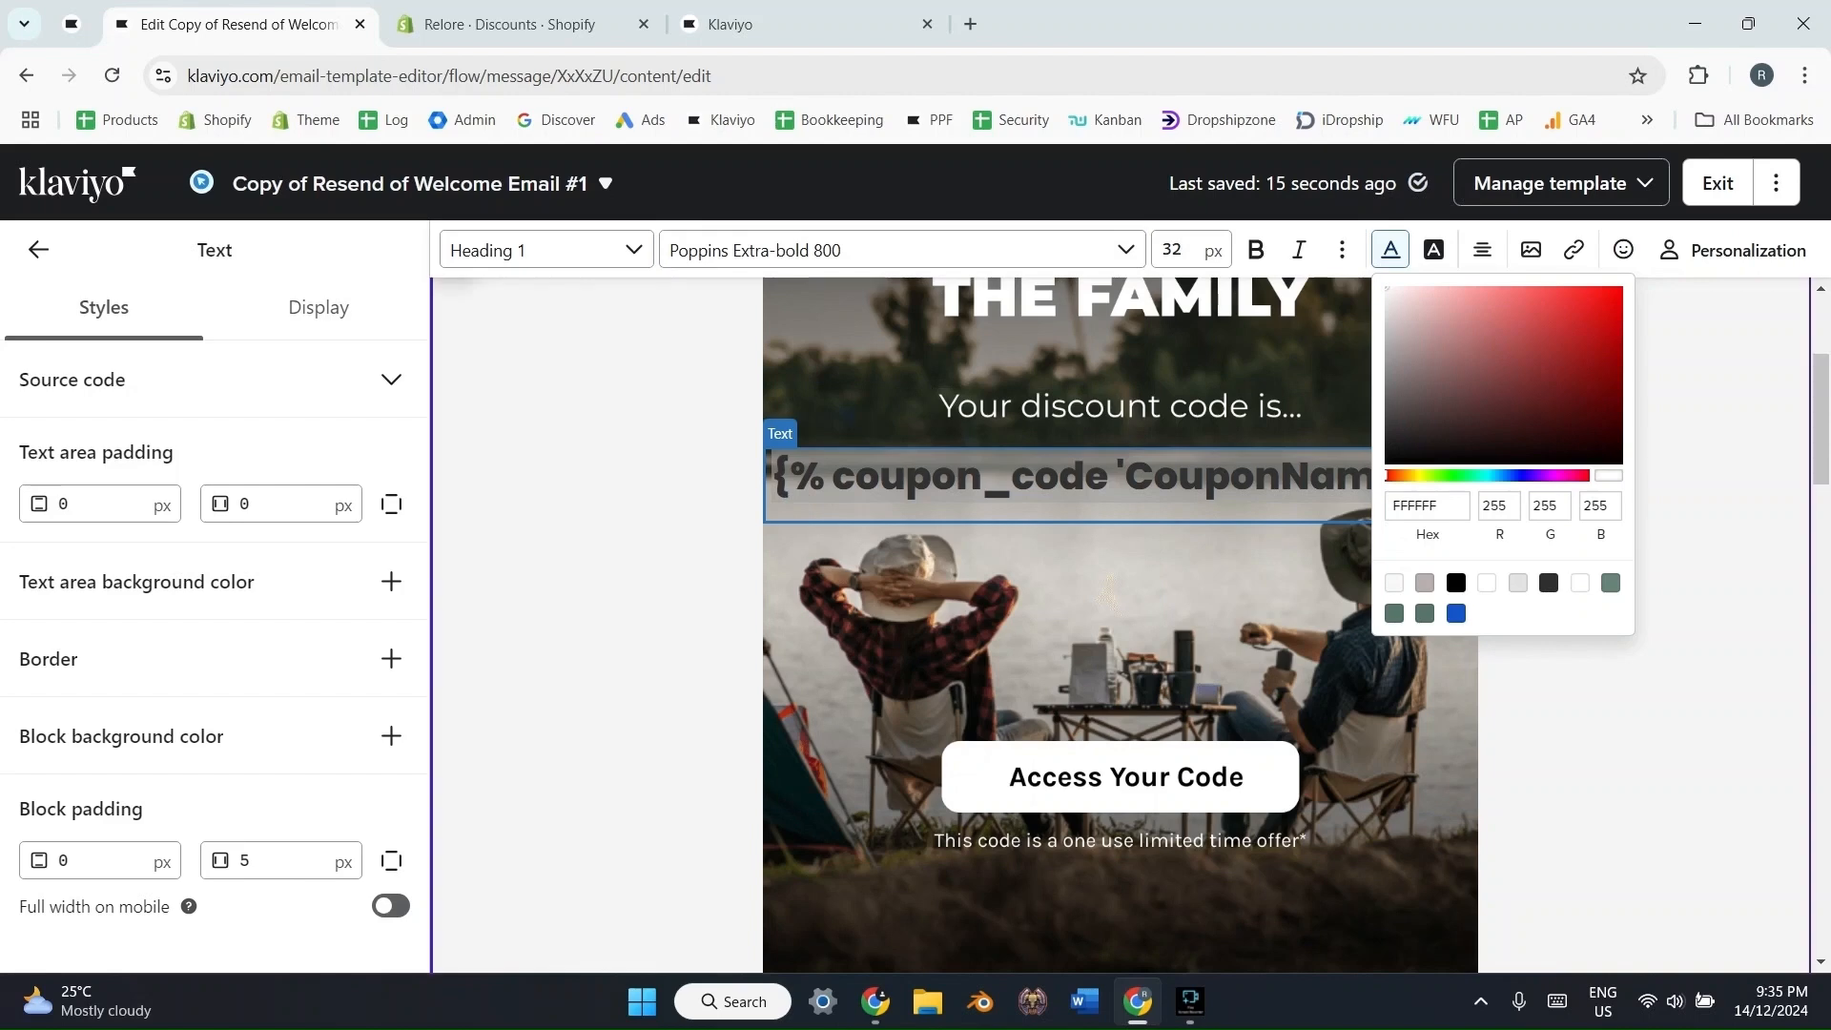
left_click(1108, 591)
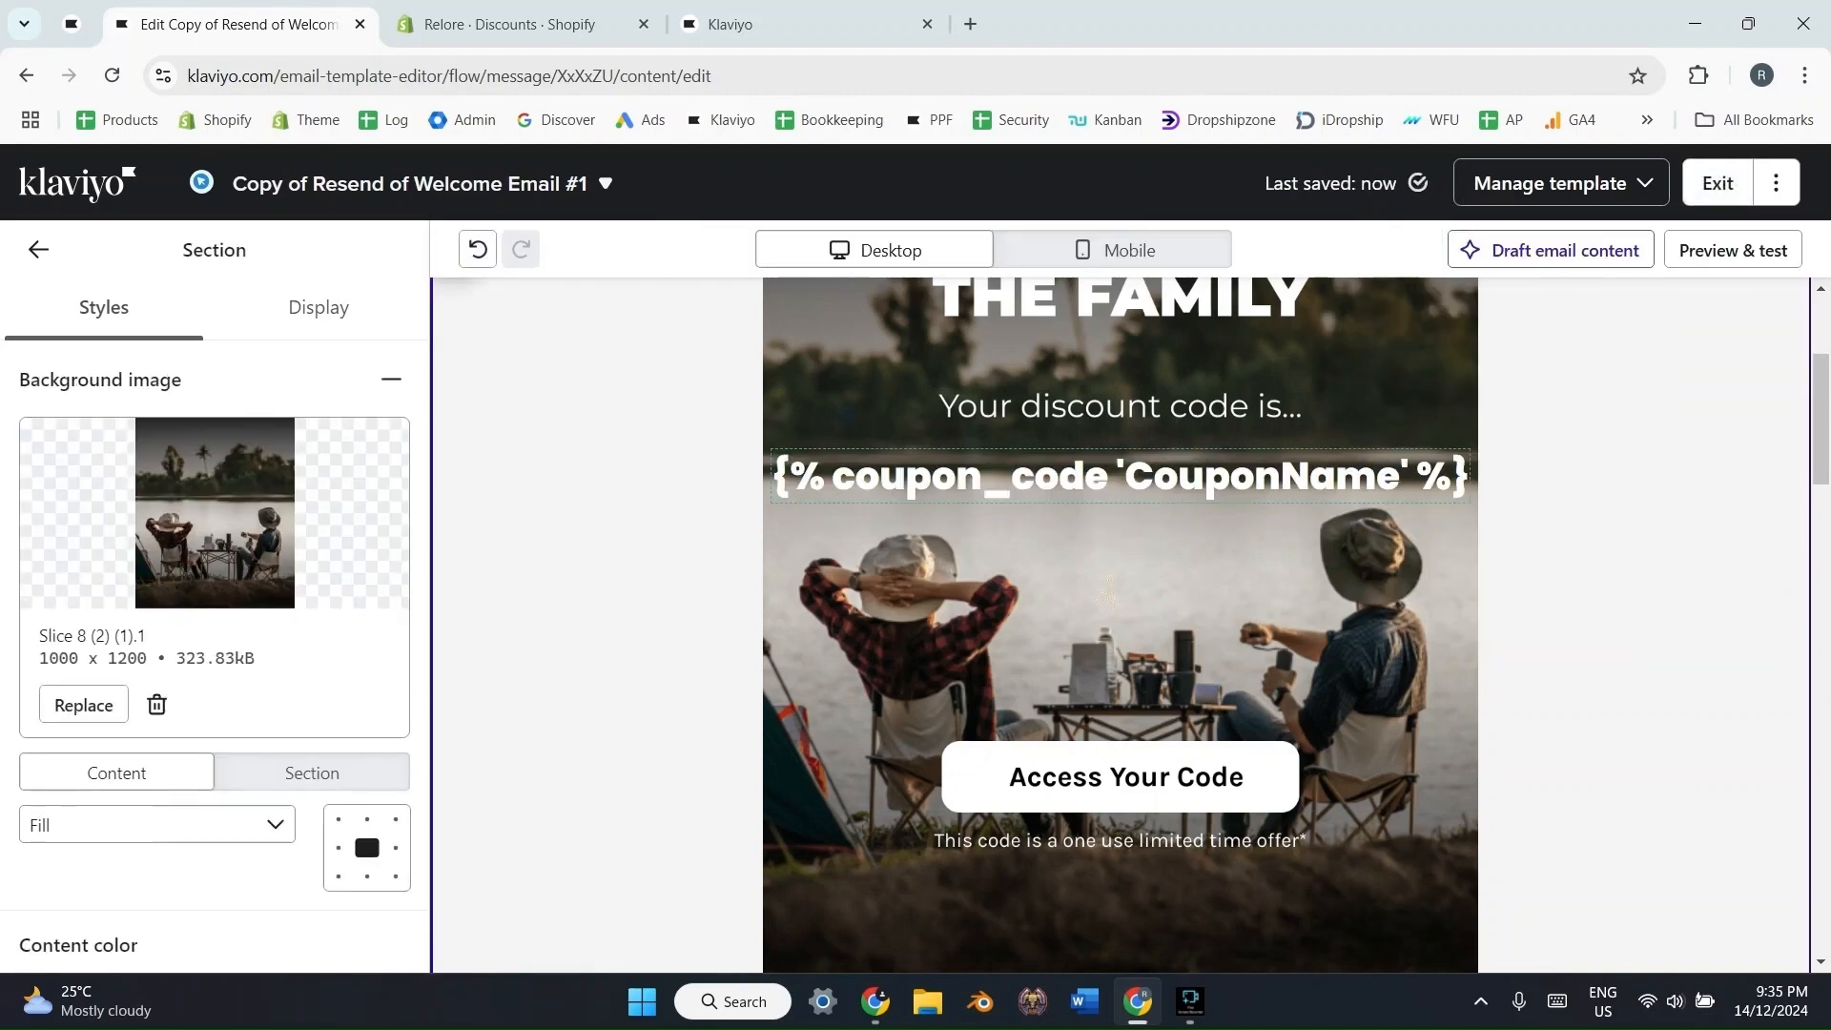
- Replace CouponName in the email's tag with the name Welcome20 copied from the coupon's details page, keeping the quotation marks
left_click(1120, 476)
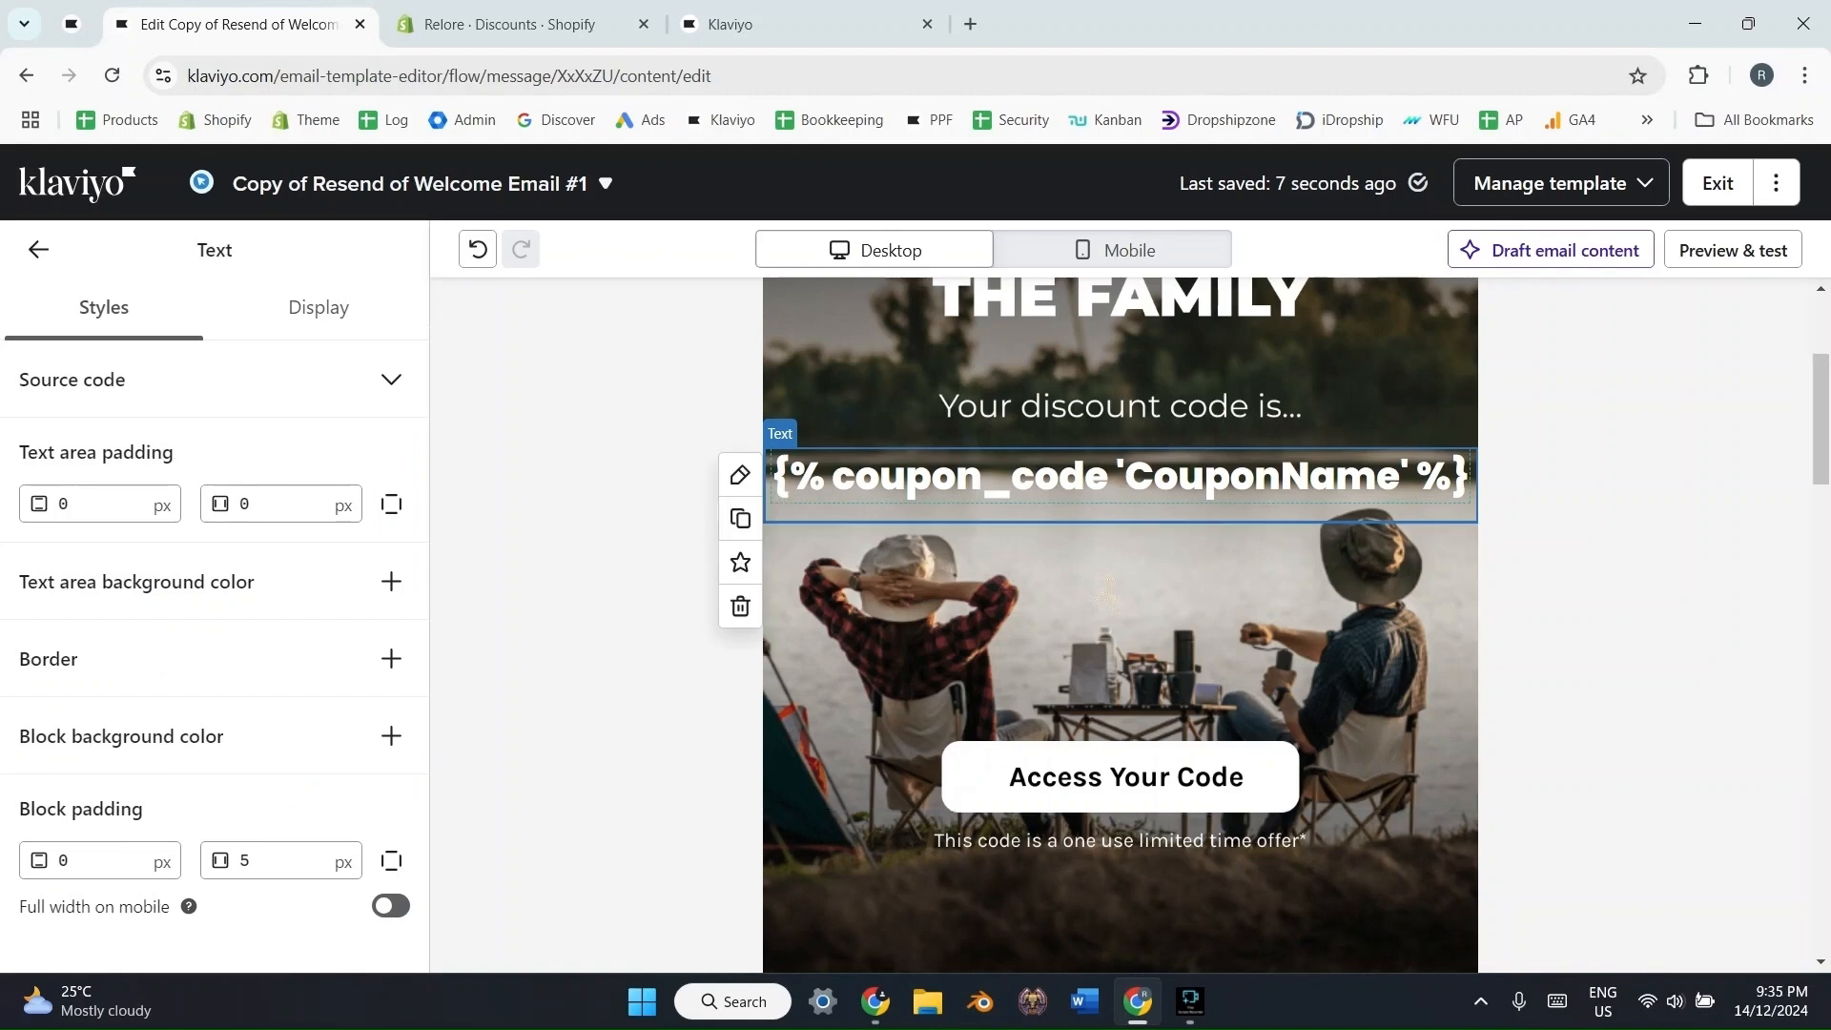
triple_click(1120, 476)
double_click(1260, 476)
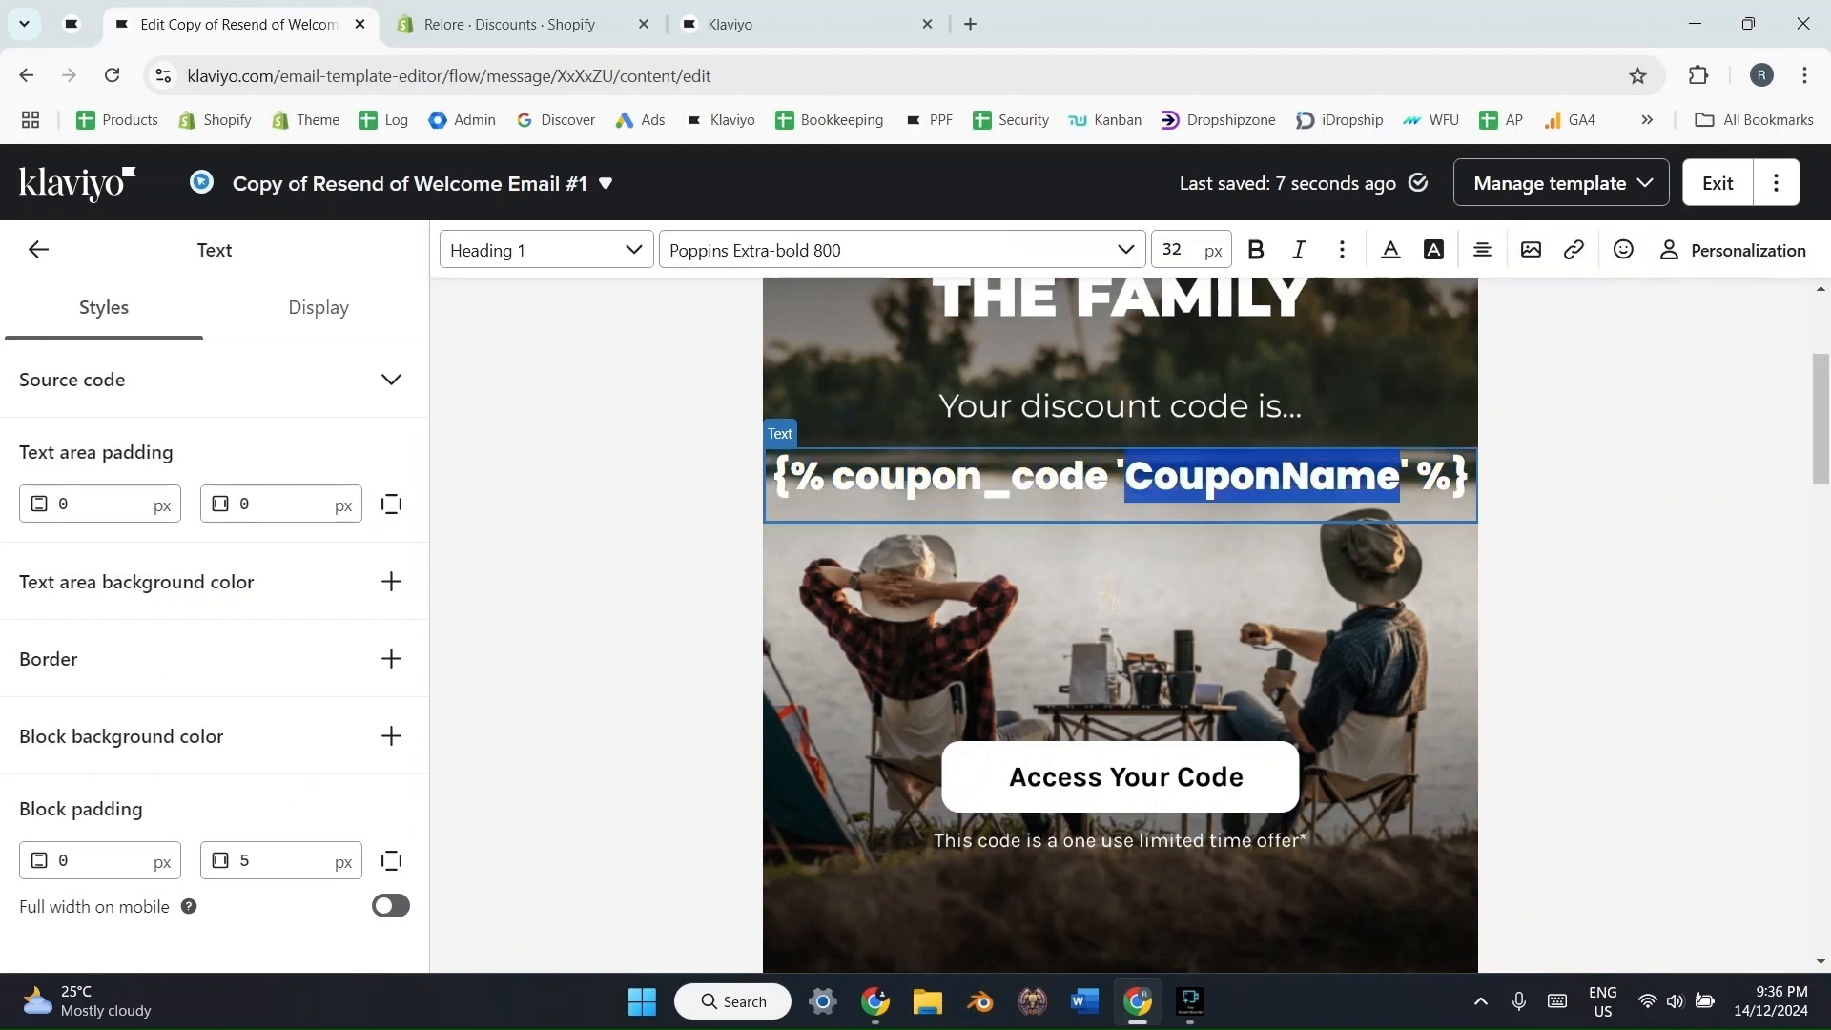
key("ctrl+a")
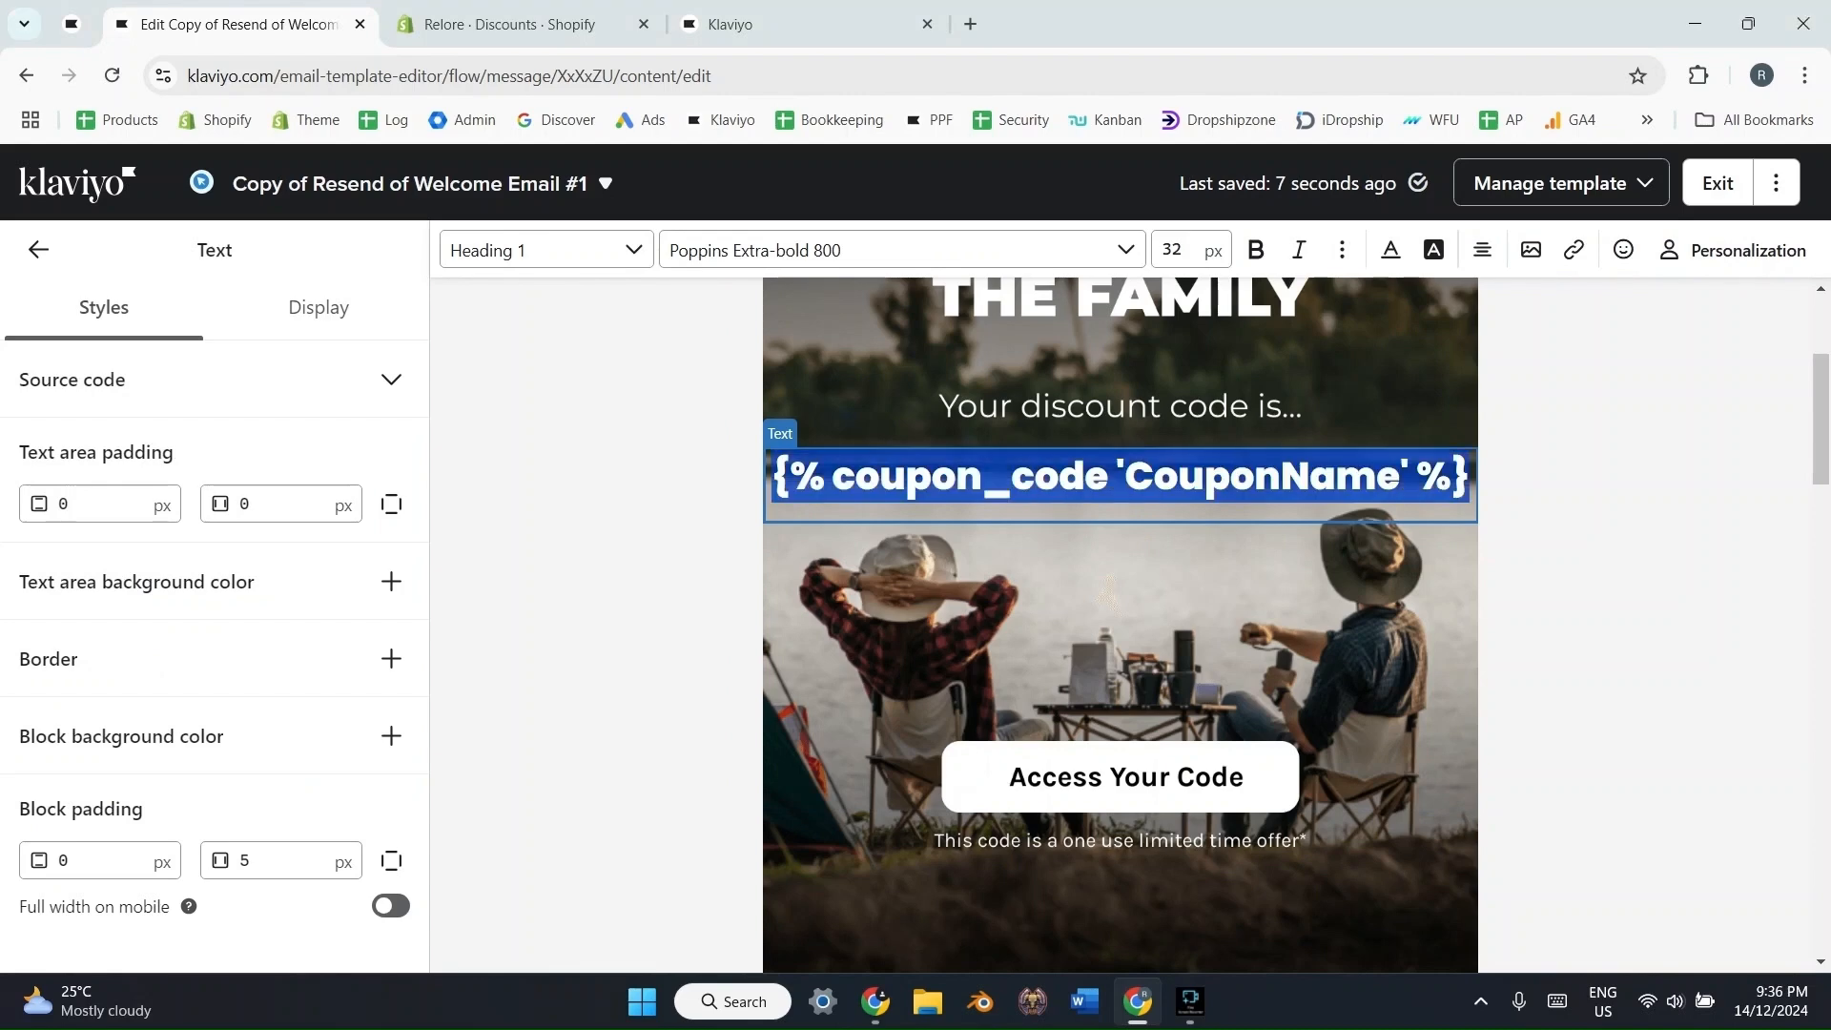
double_click(1260, 476)
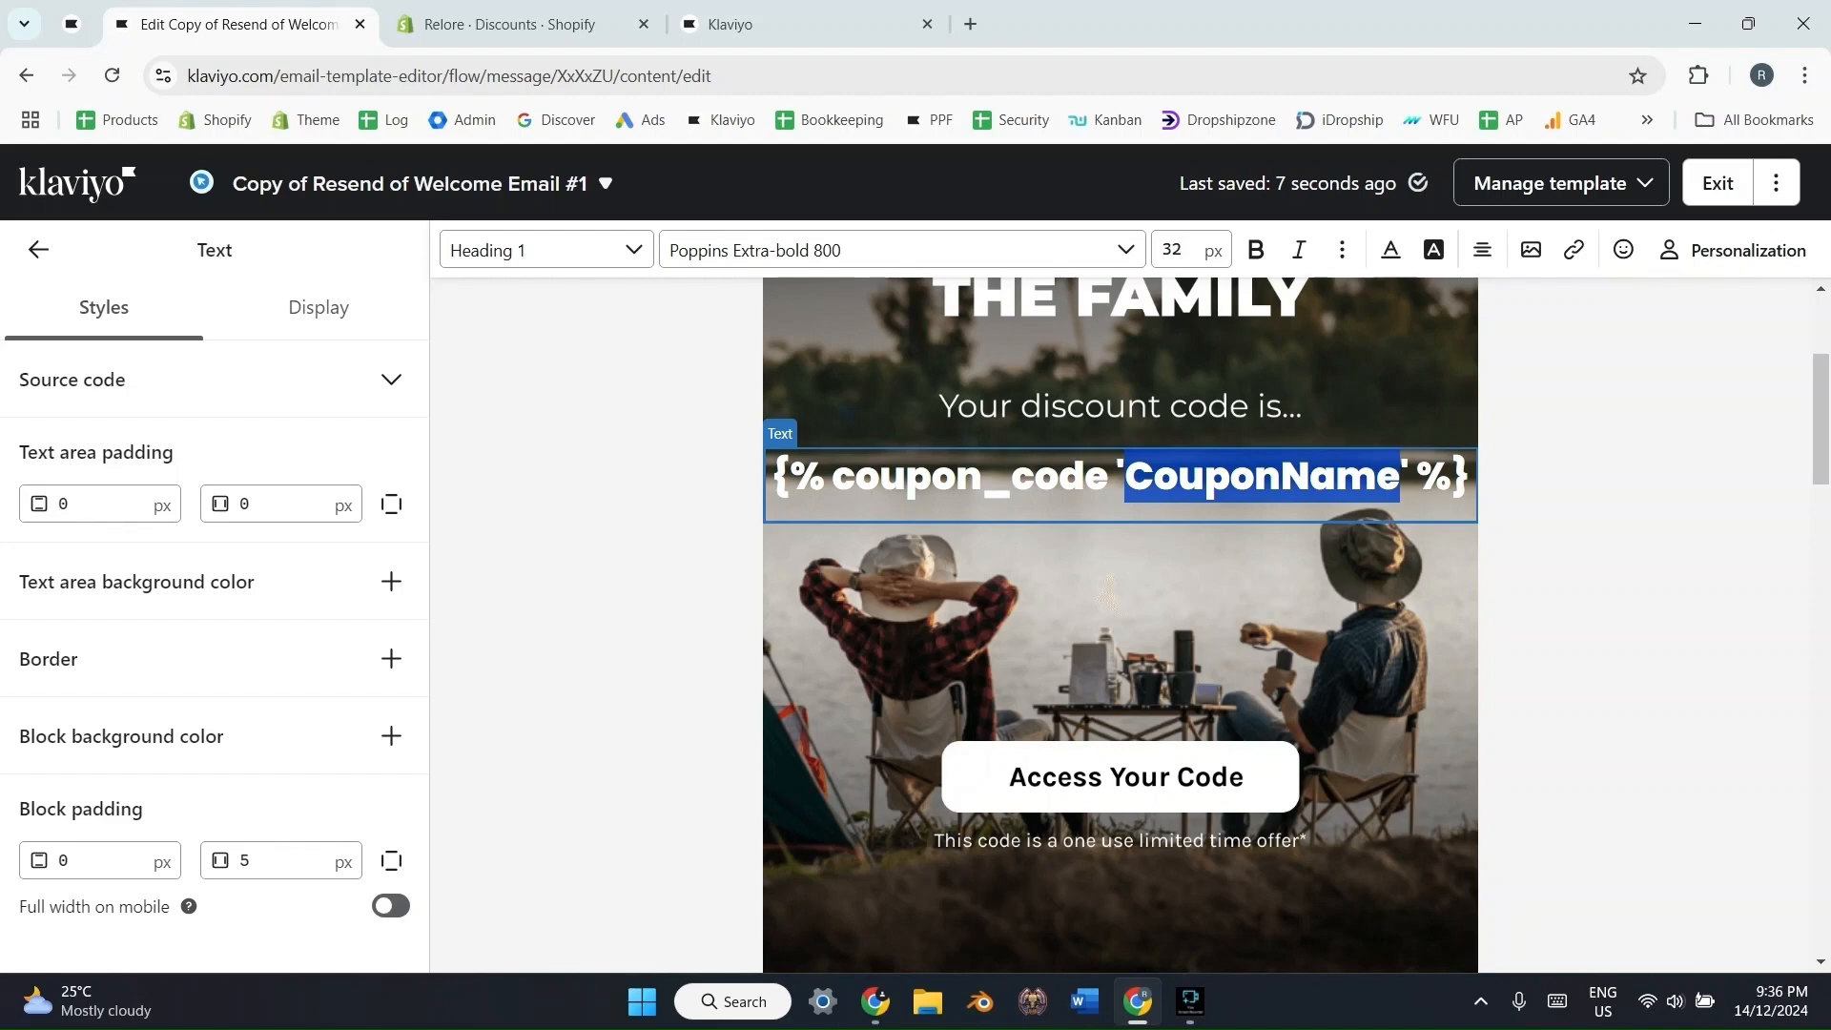
left_click(730, 24)
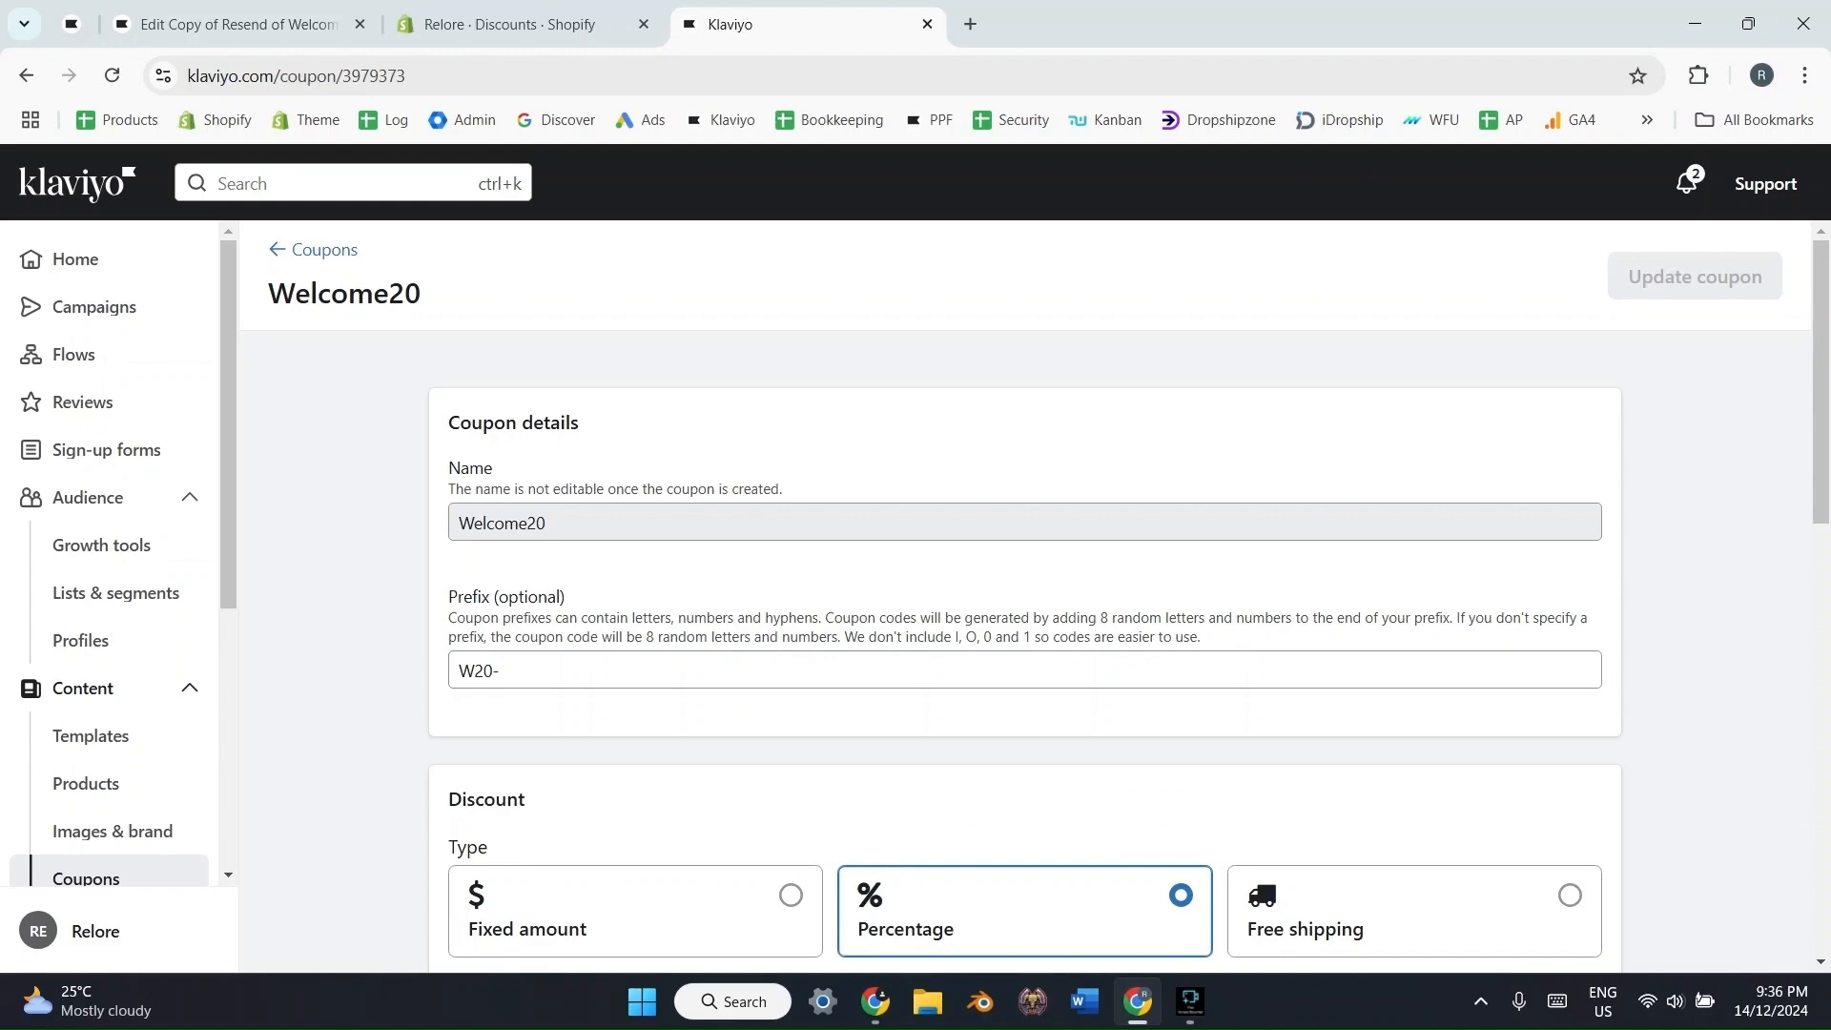
double_click(500, 522)
key("ctrl+c")
left_click(238, 24)
key("ctrl+a")
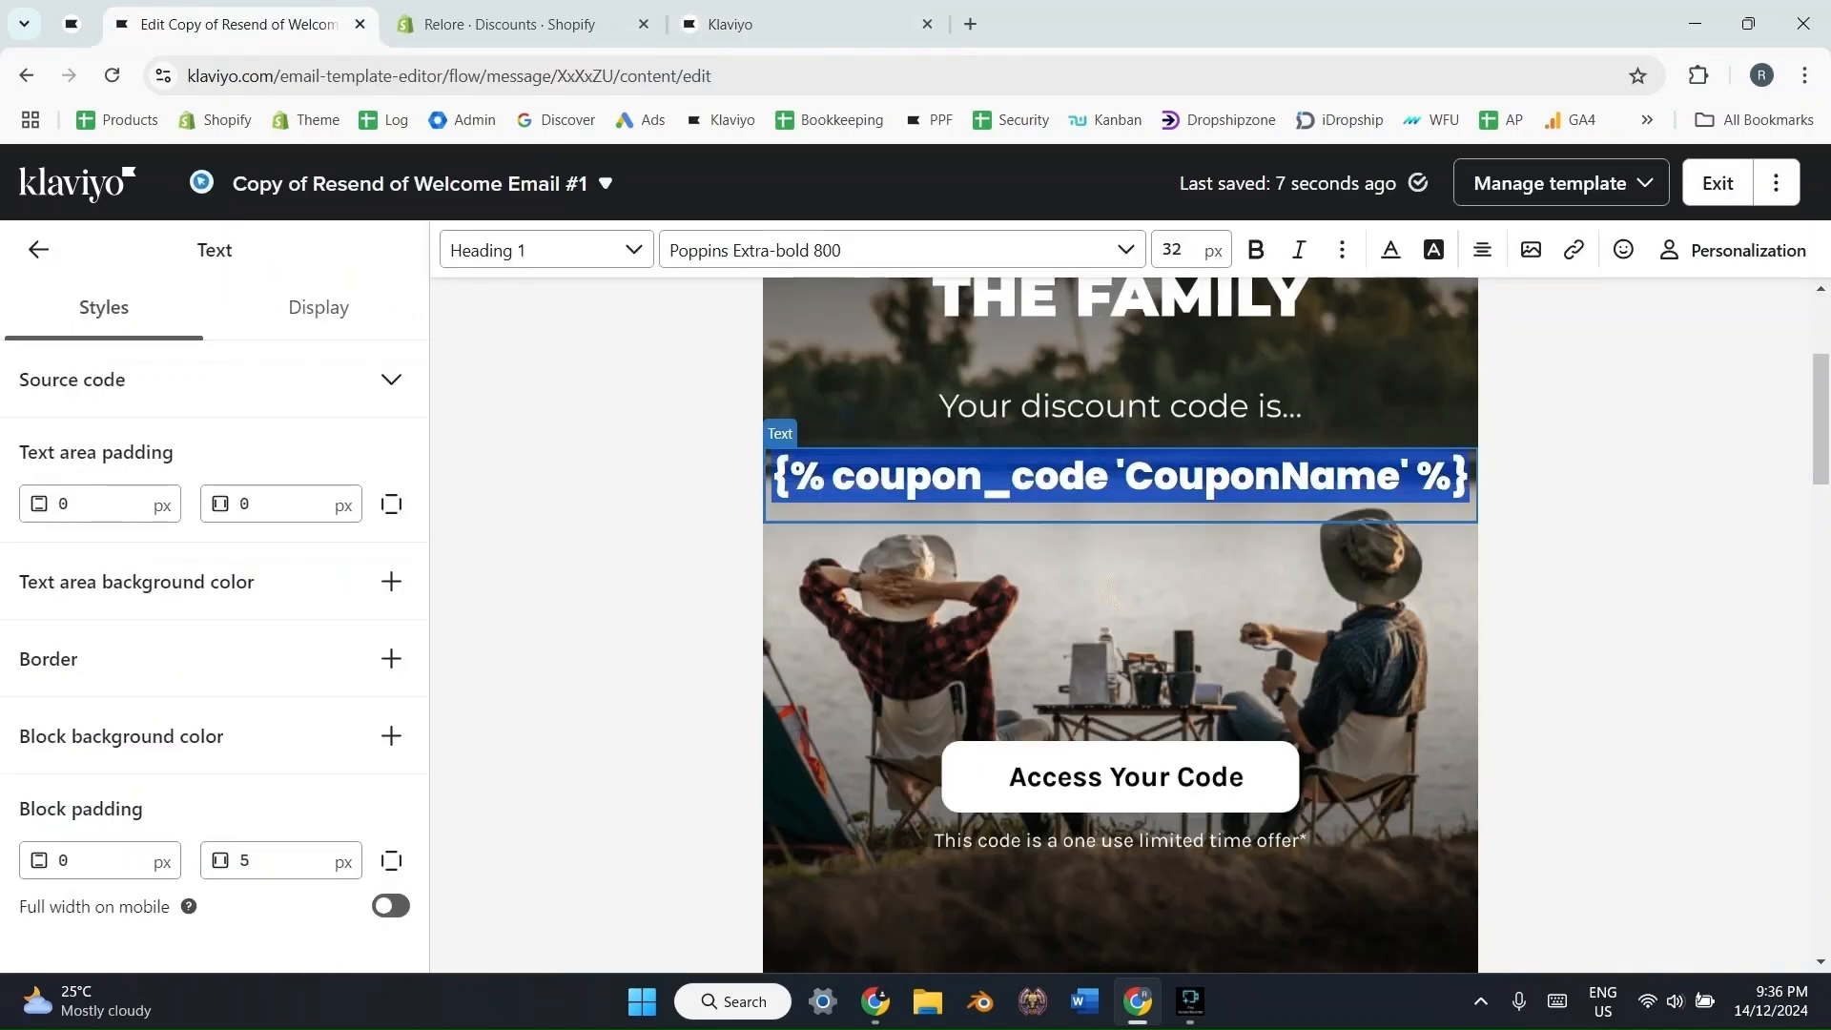
double_click(1261, 476)
key("ctrl+v")
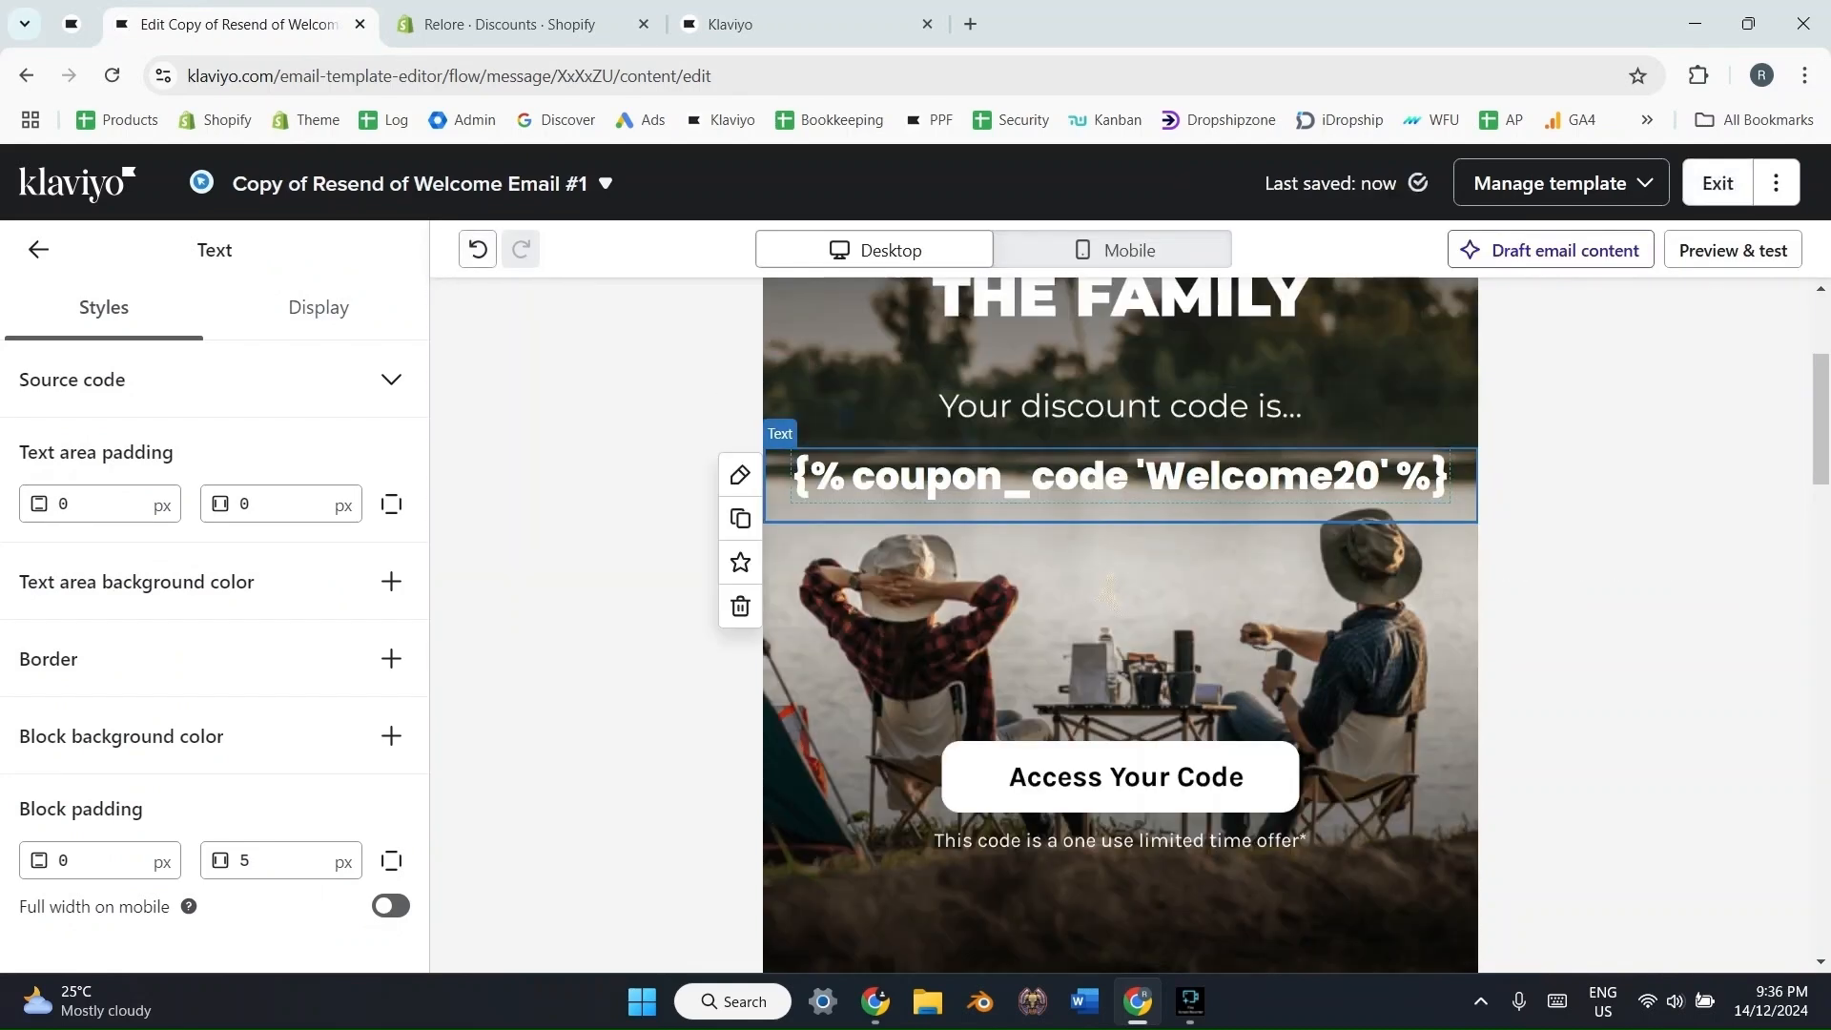
- Compare the email's Welcome20 coupon tag with the help article's example, checking the quotation marks around the coupon name
left_click(71, 24)
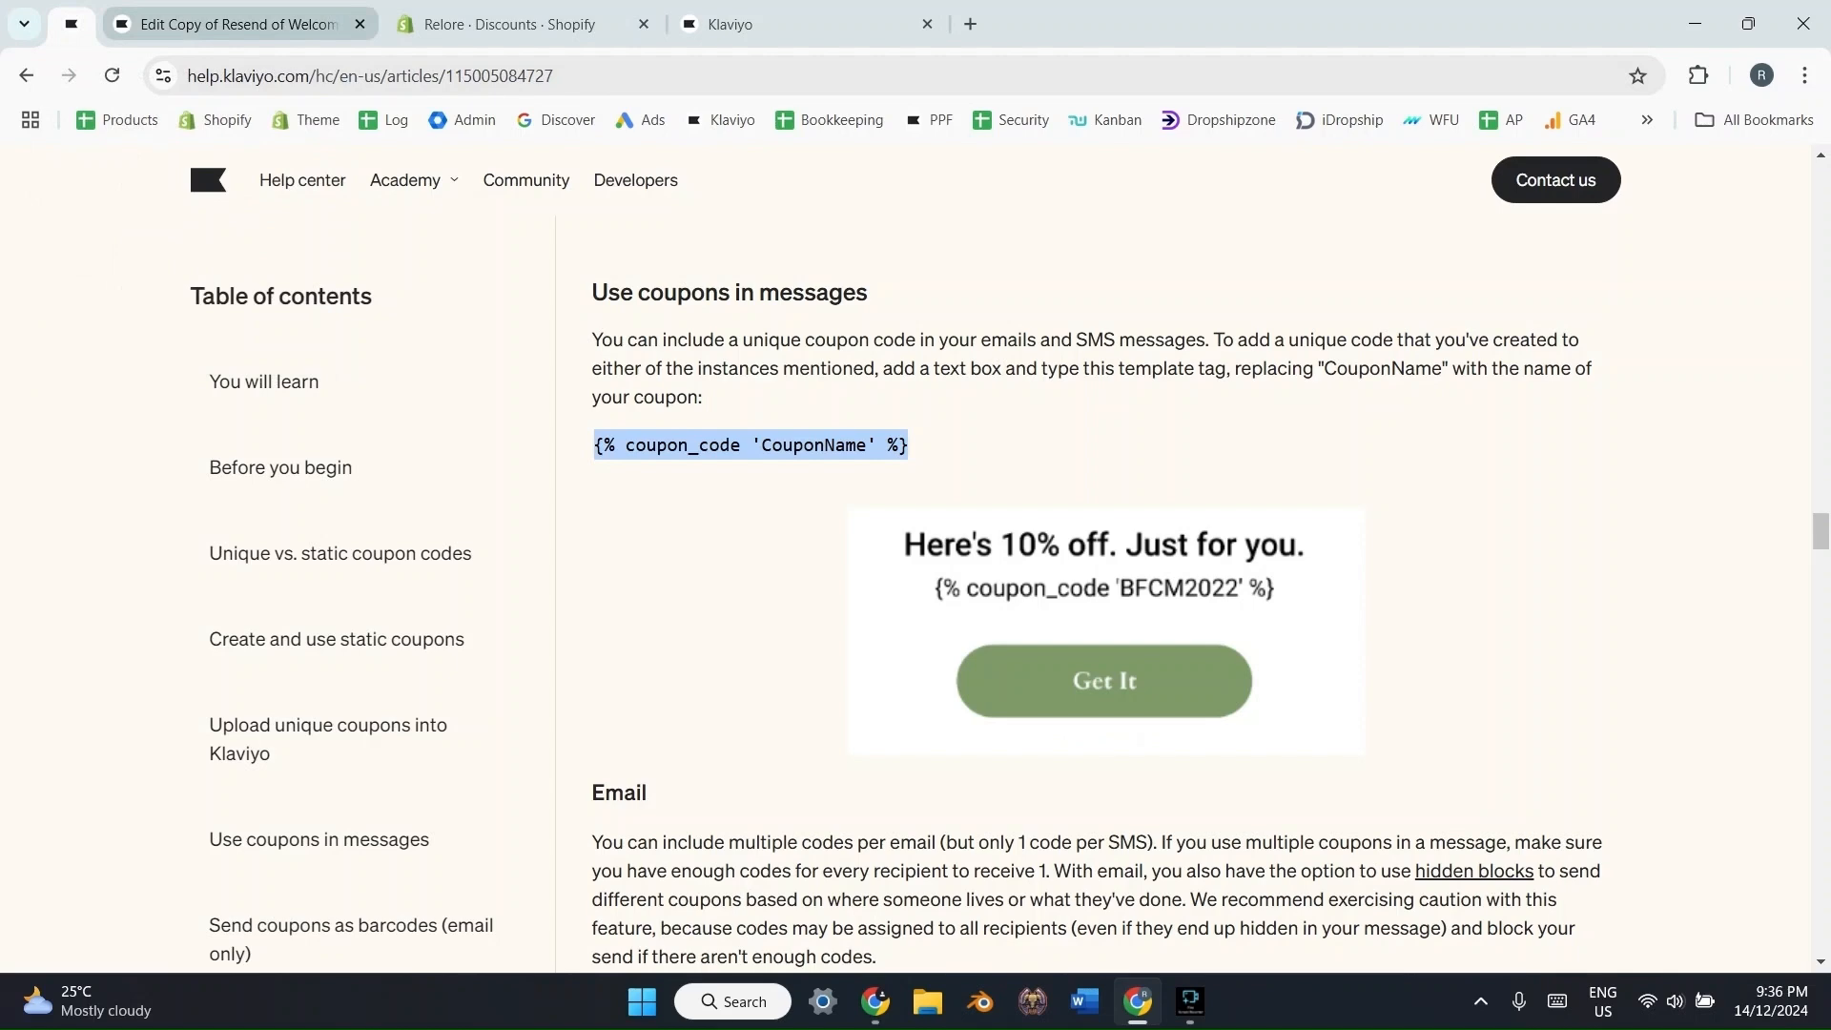
left_click(239, 24)
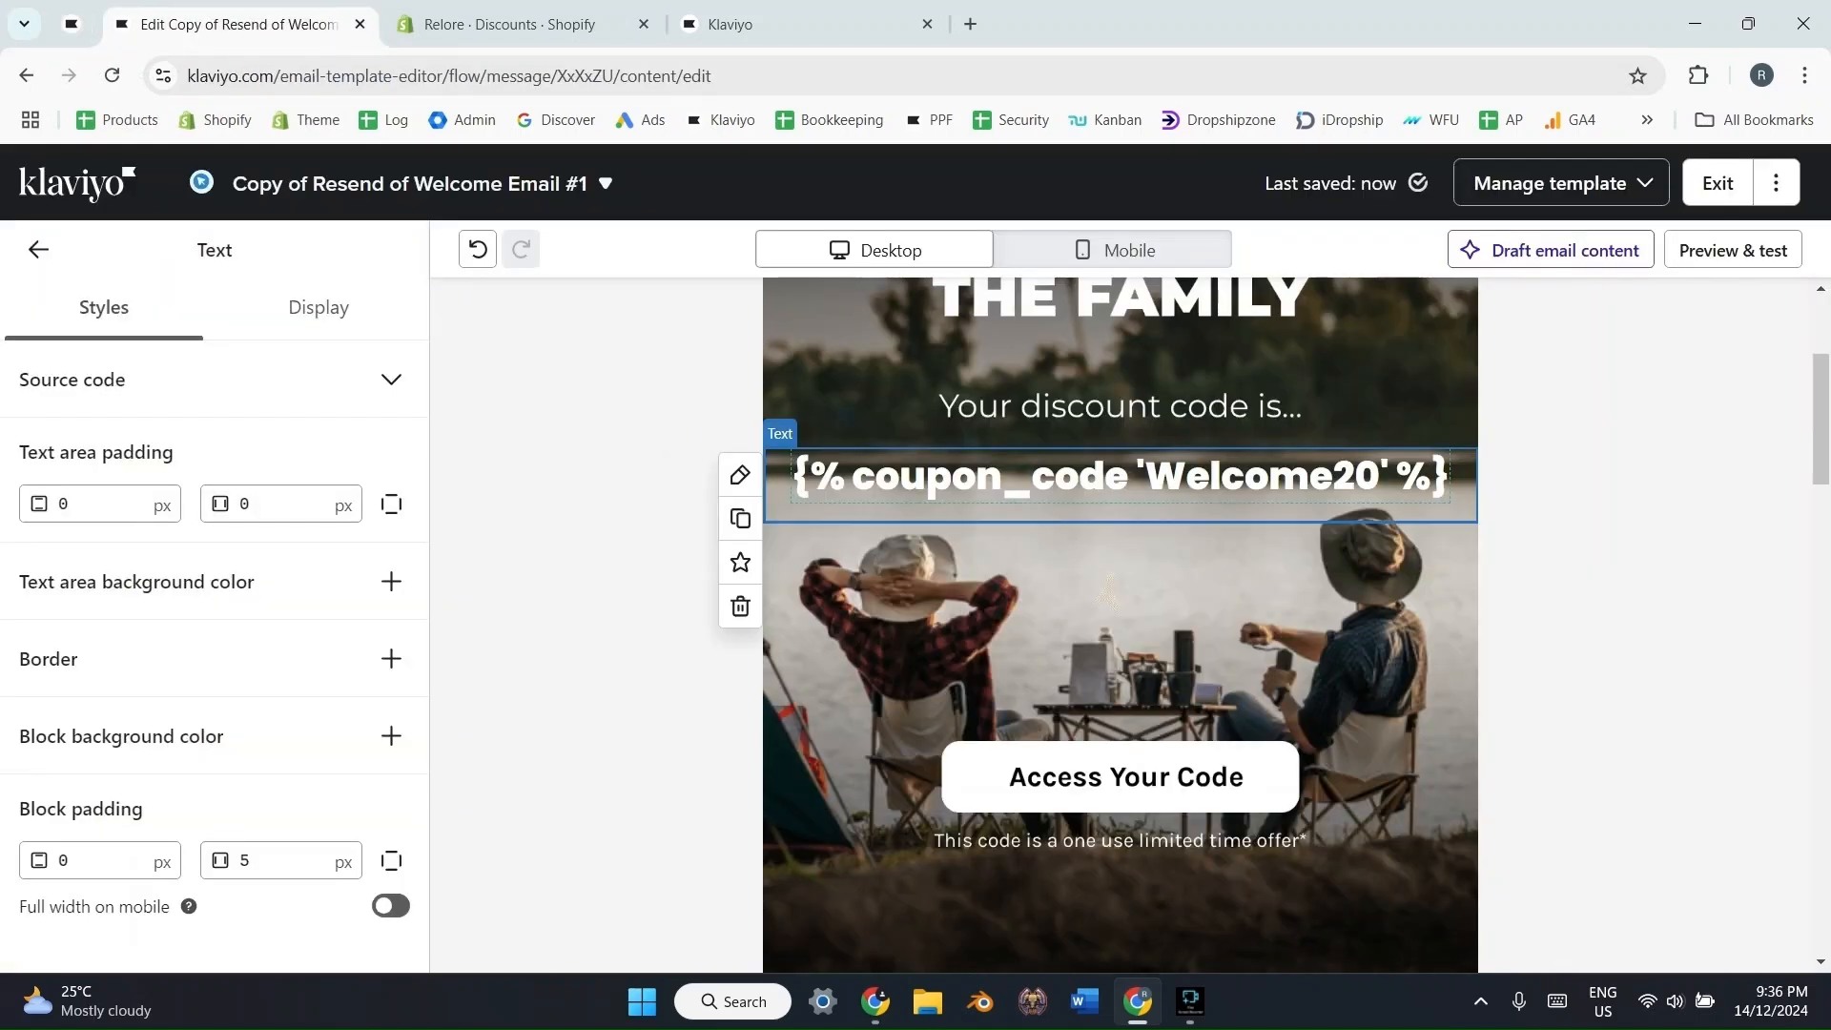
left_click(1144, 475)
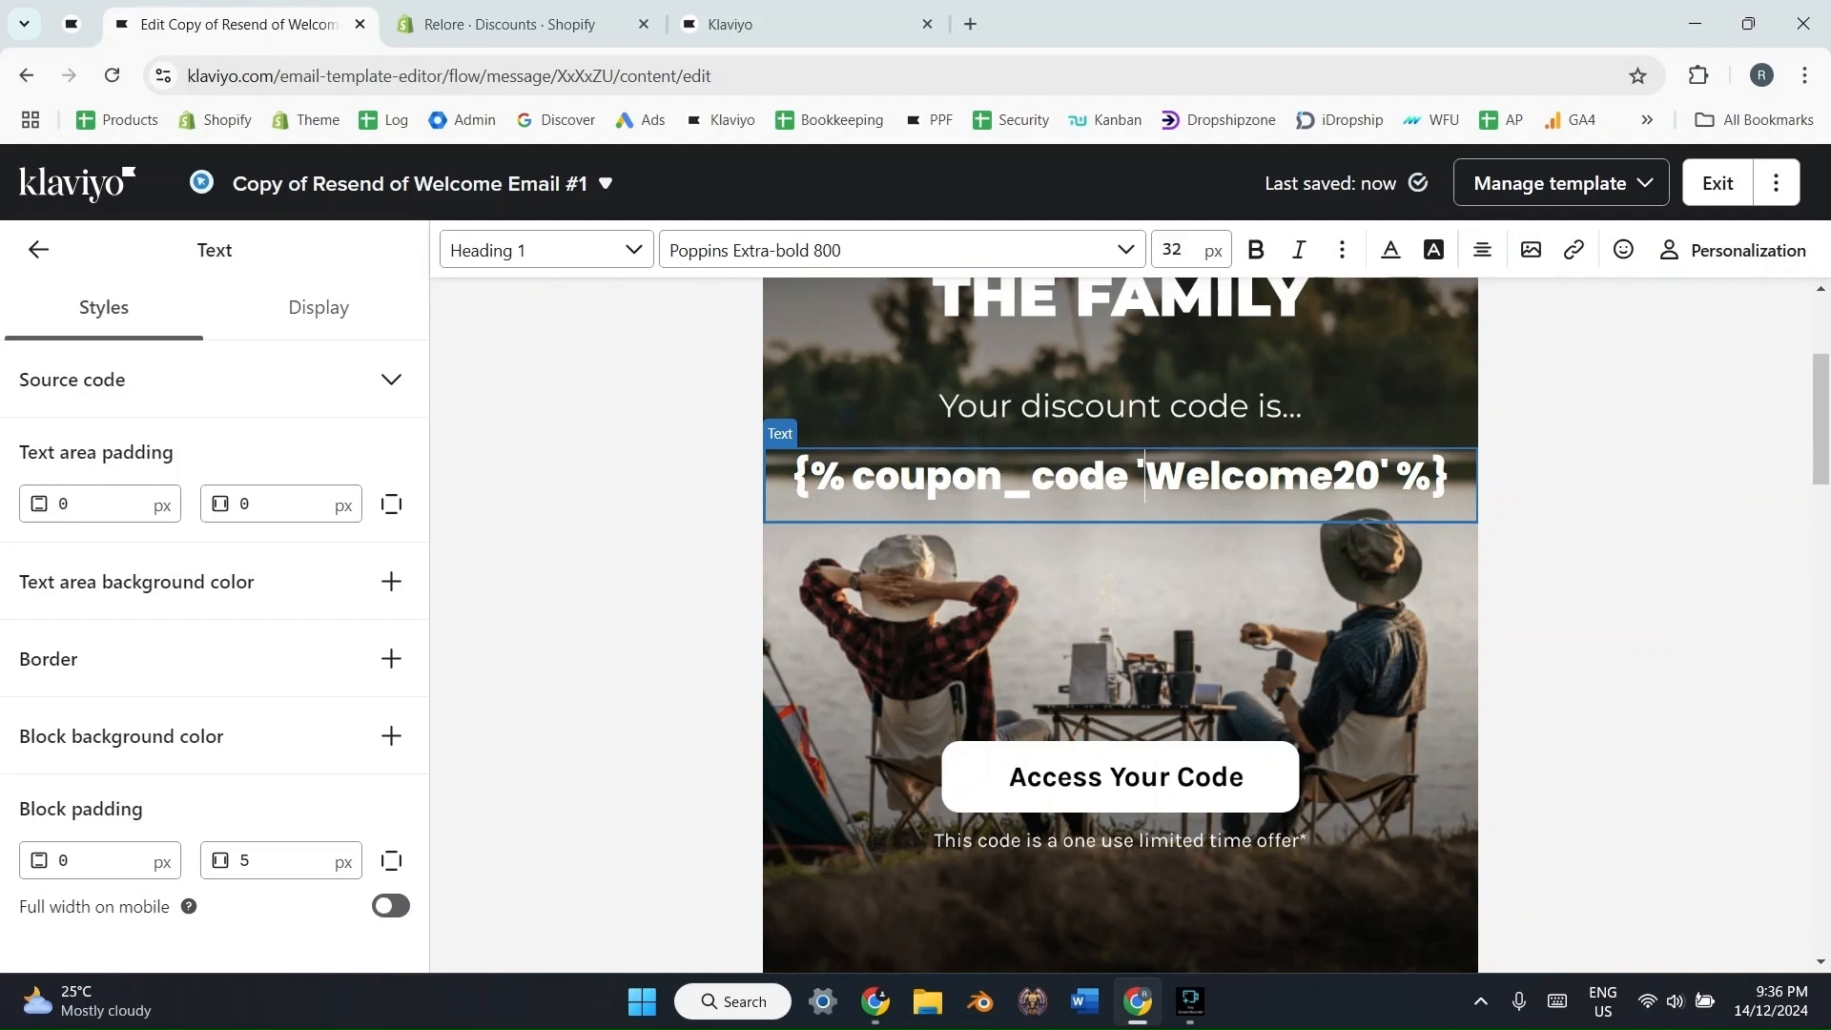
left_click(1388, 476)
left_click(1594, 477)
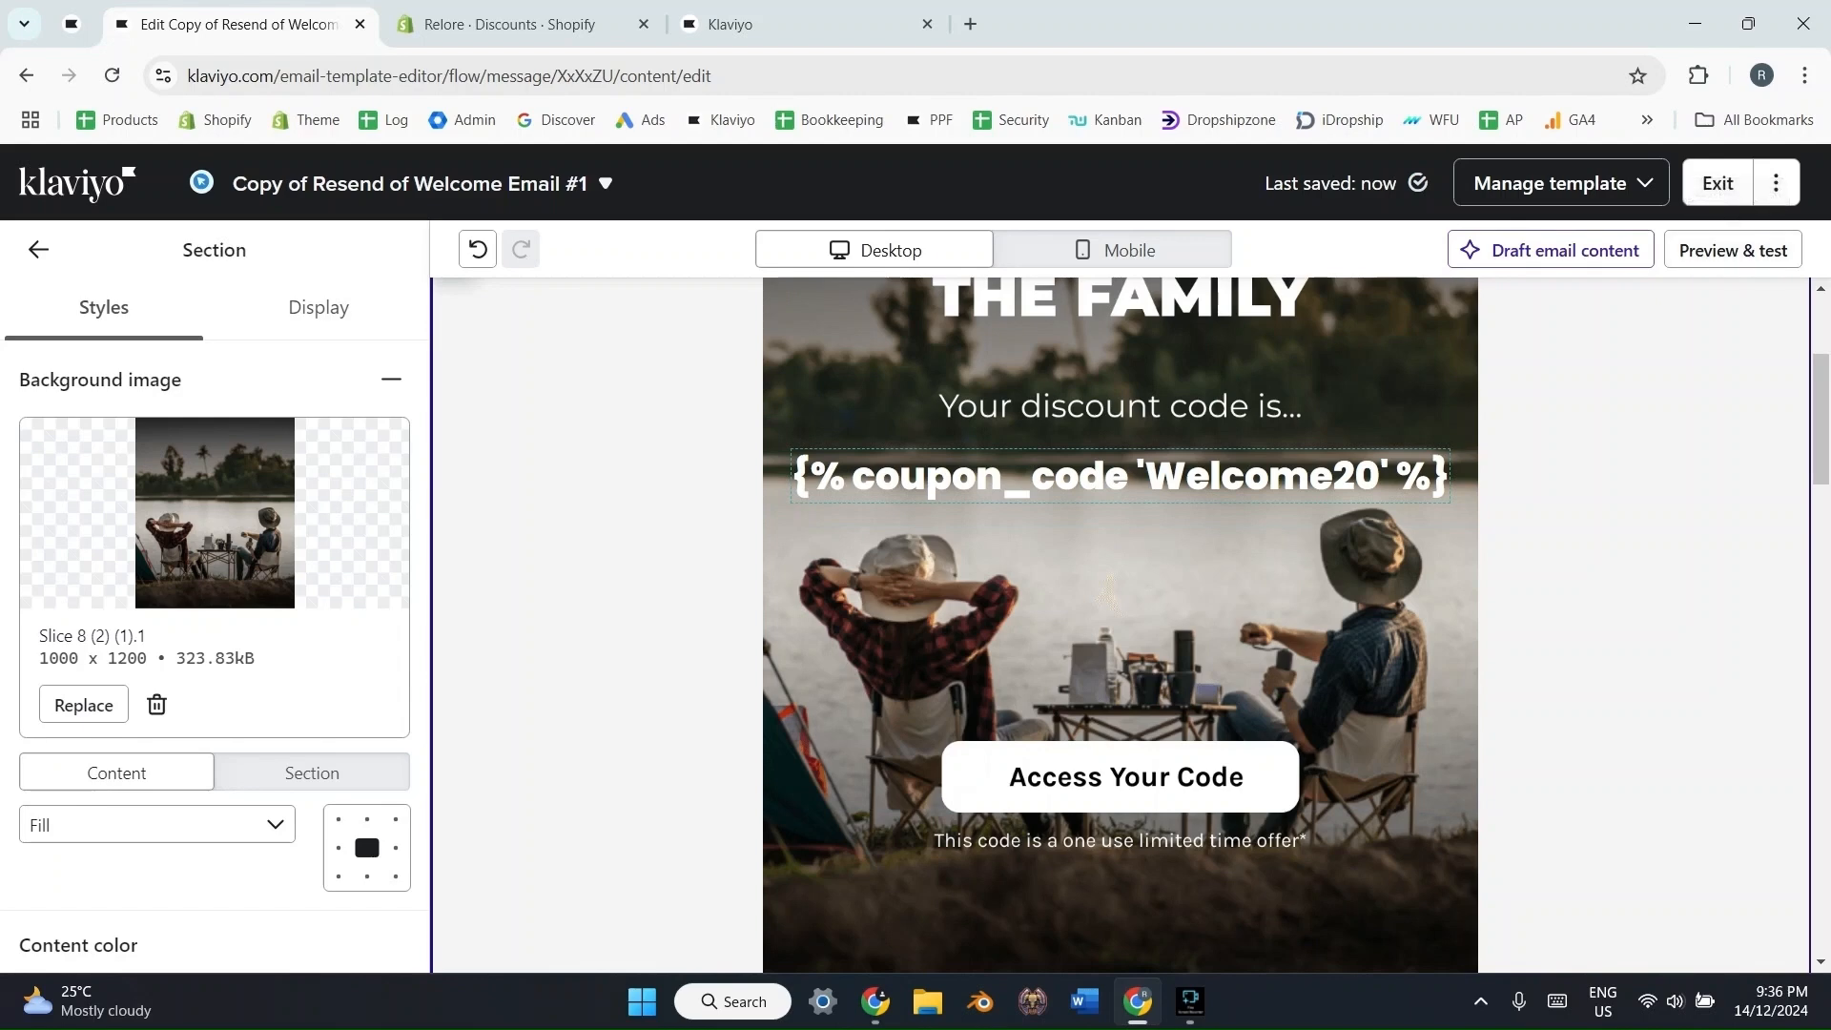
- Preview the email in desktop view and examine how the coupon code renders below the discount heading
left_click(1732, 250)
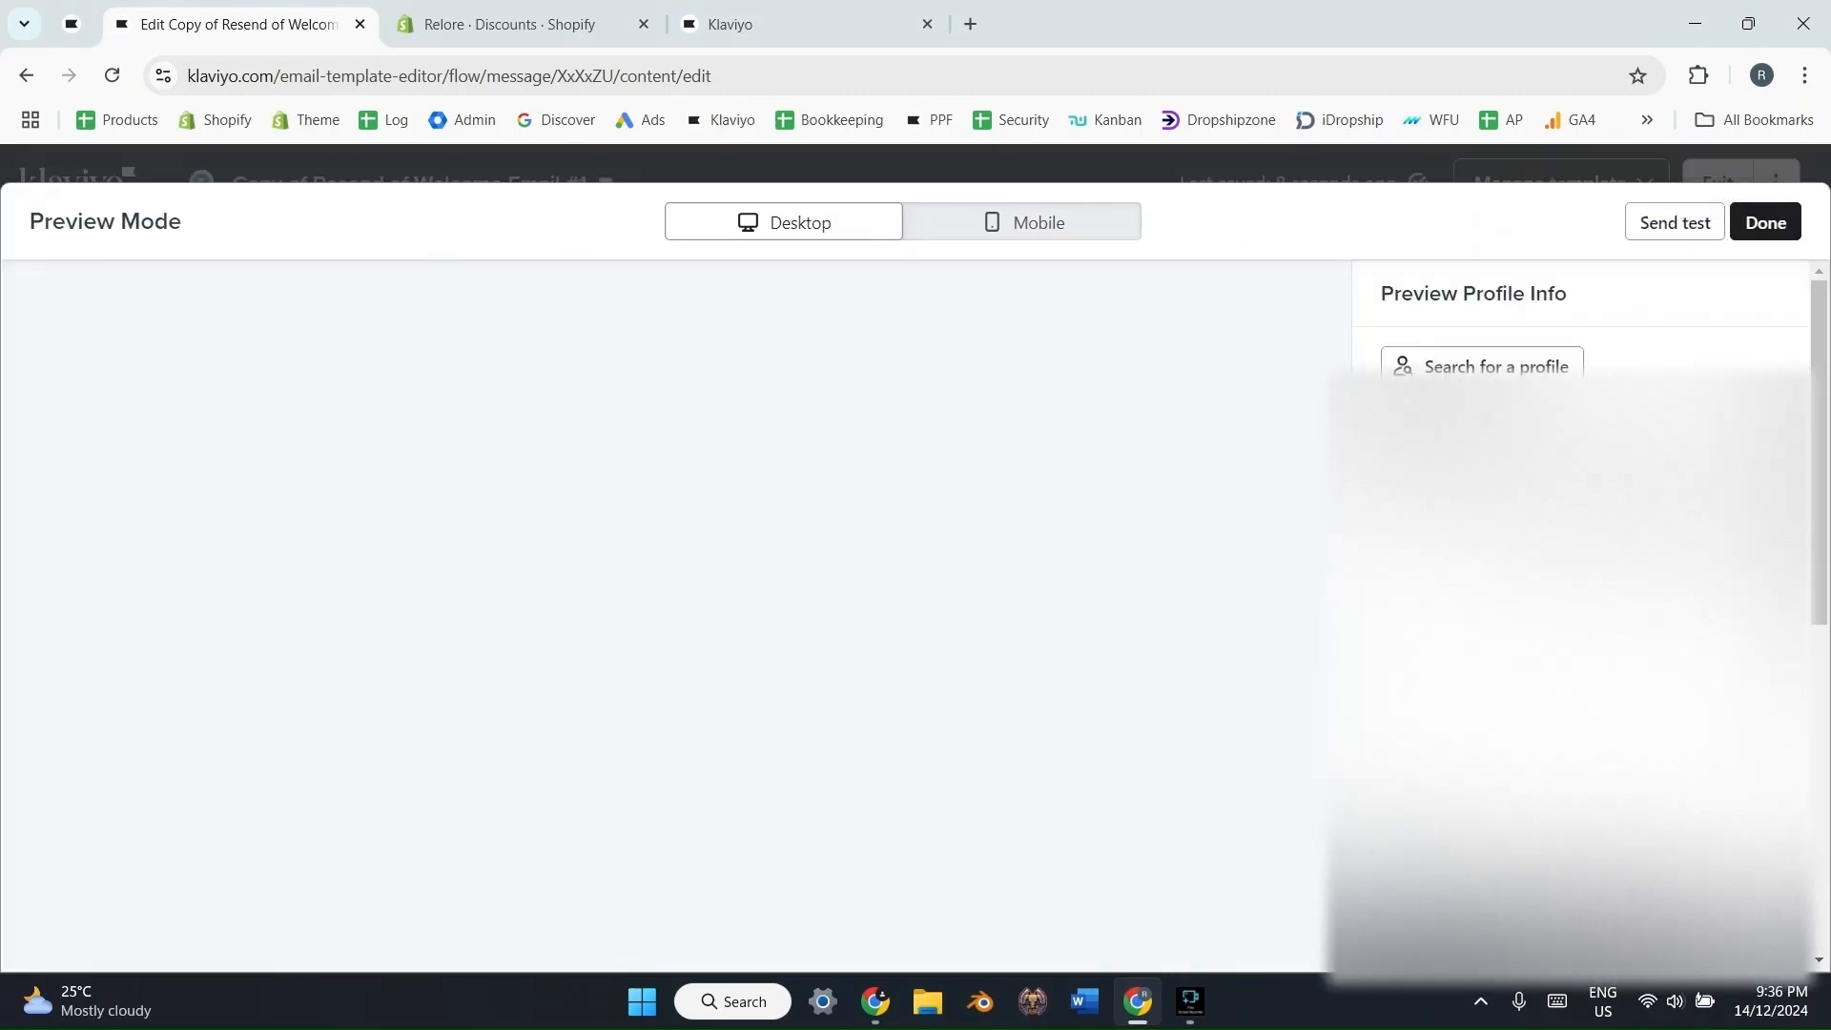
scroll(667, 615, "down", 3)
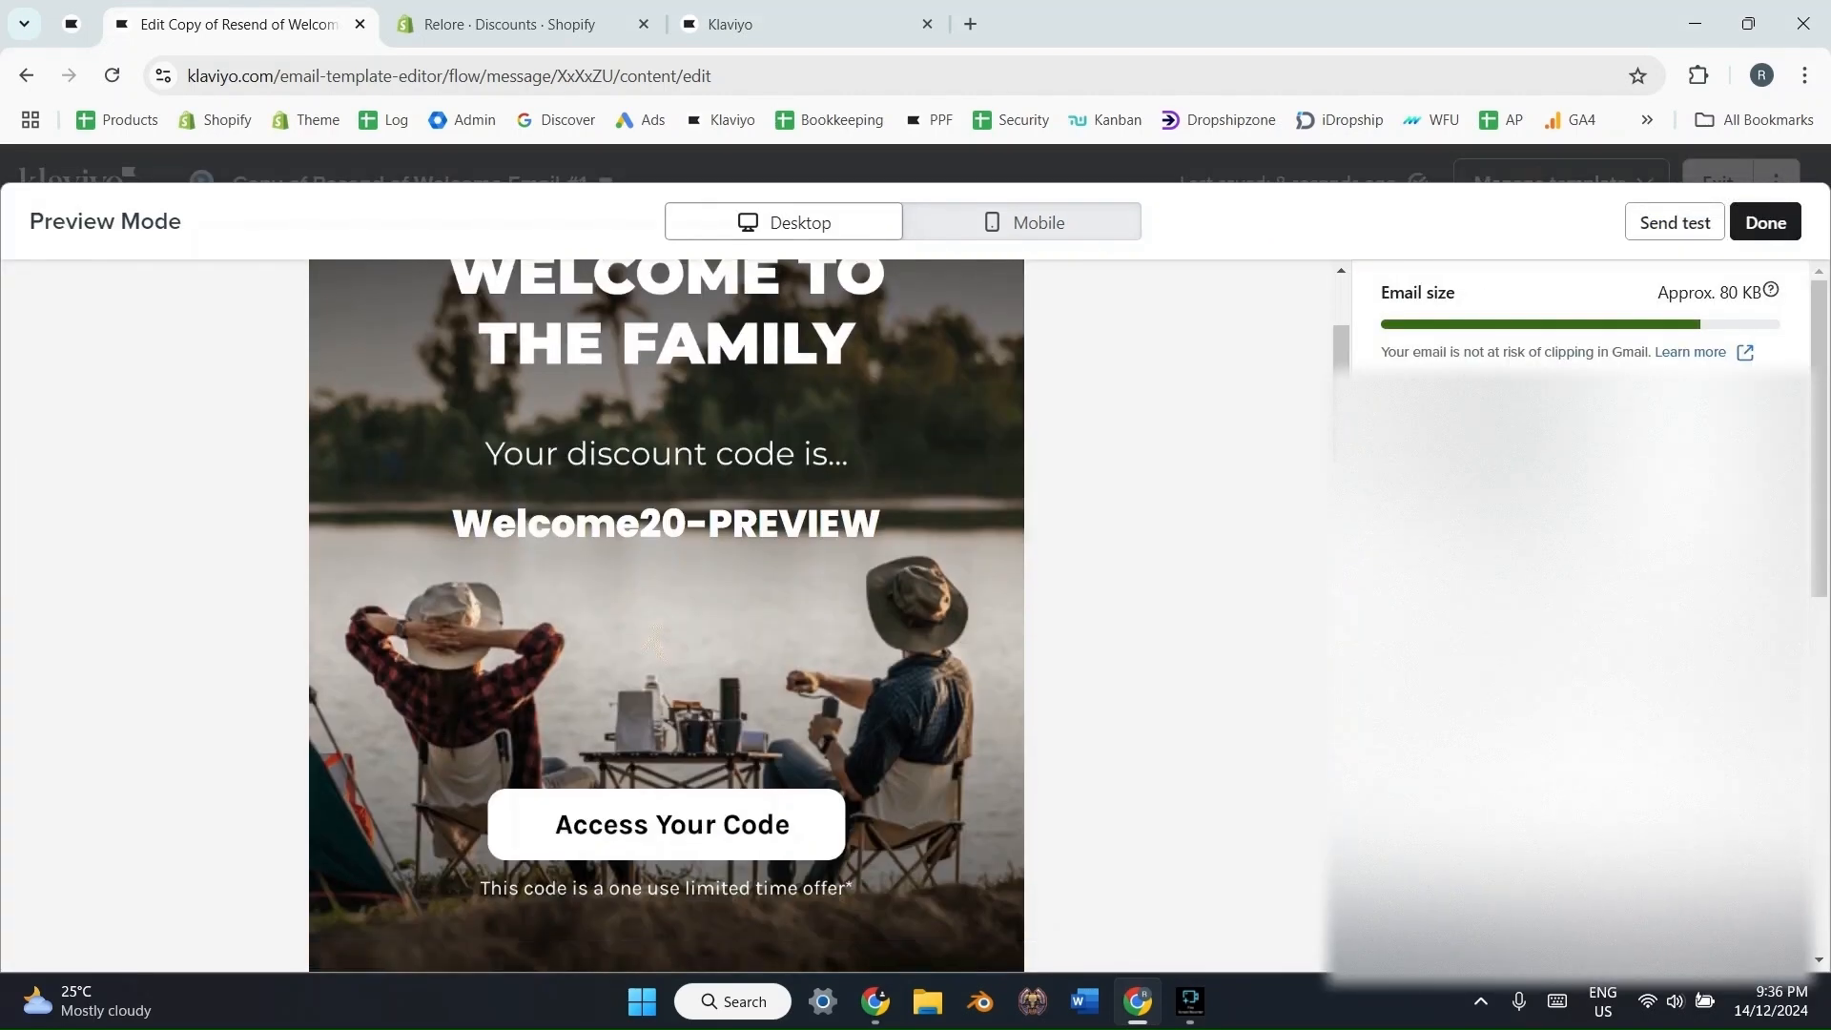
double_click(568, 523)
left_click(567, 523)
left_click_drag(452, 523, 880, 523)
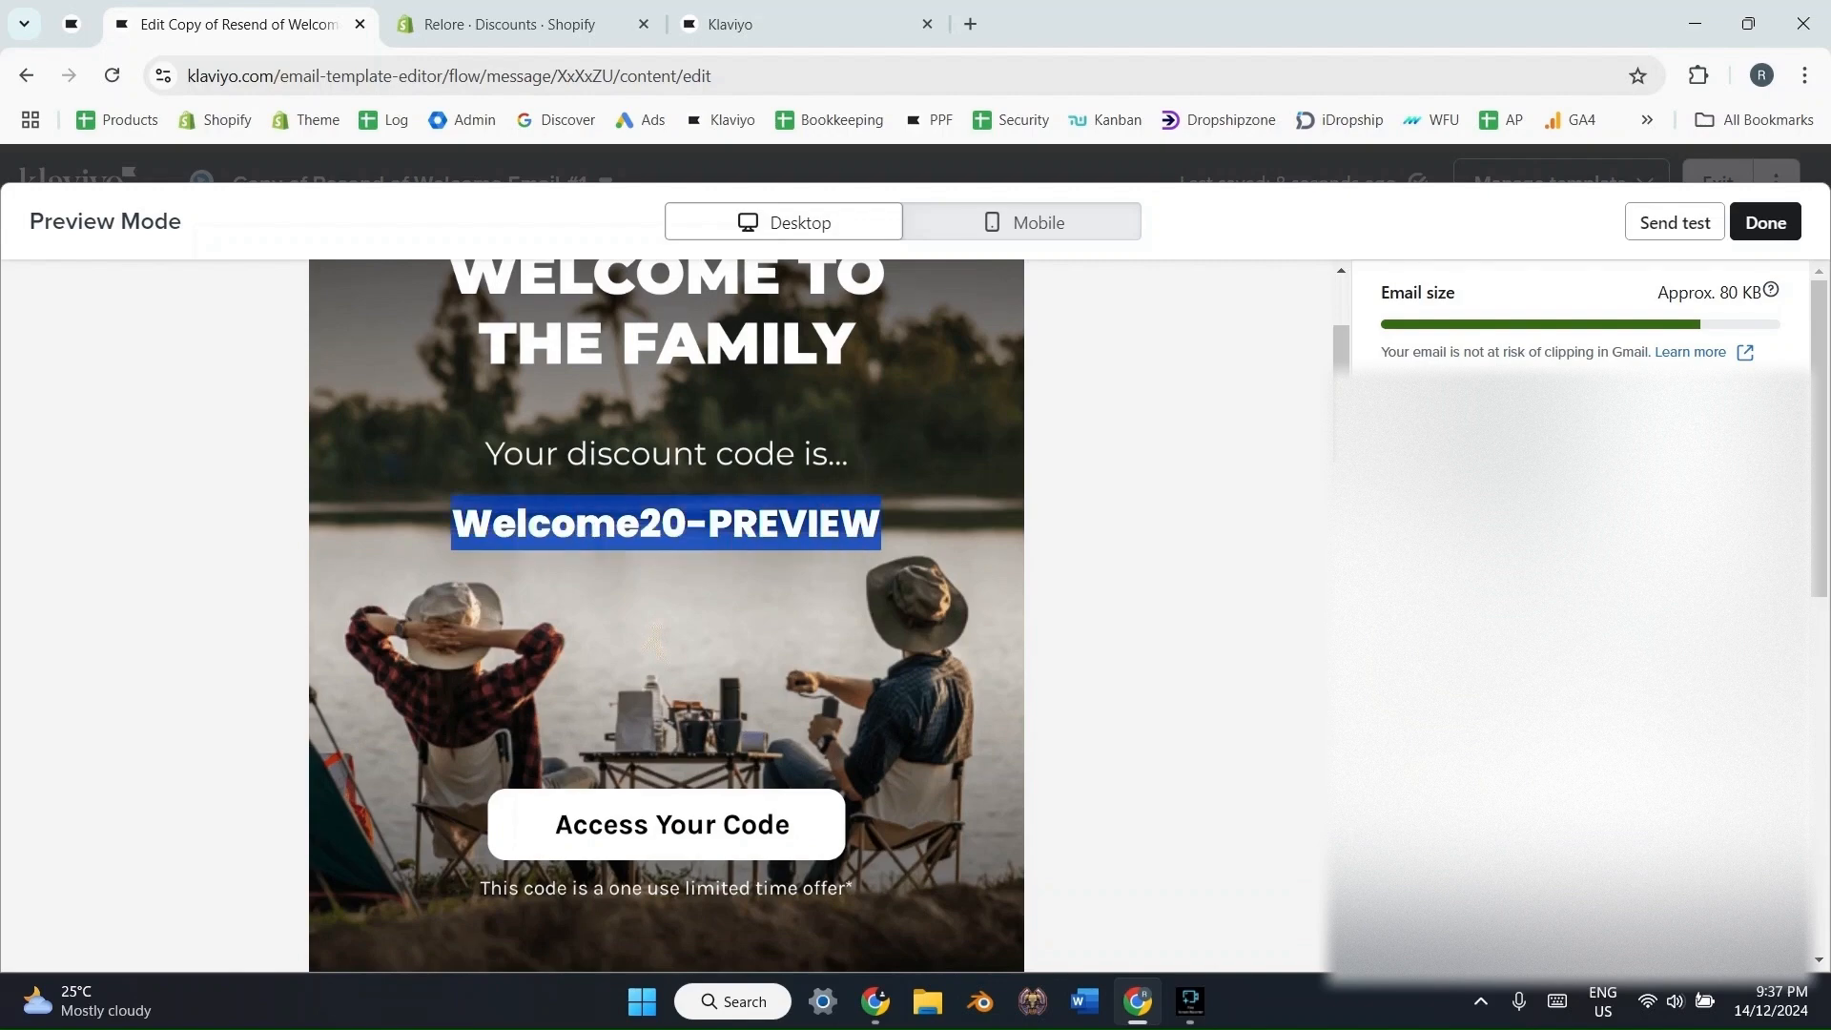
left_click(389, 465)
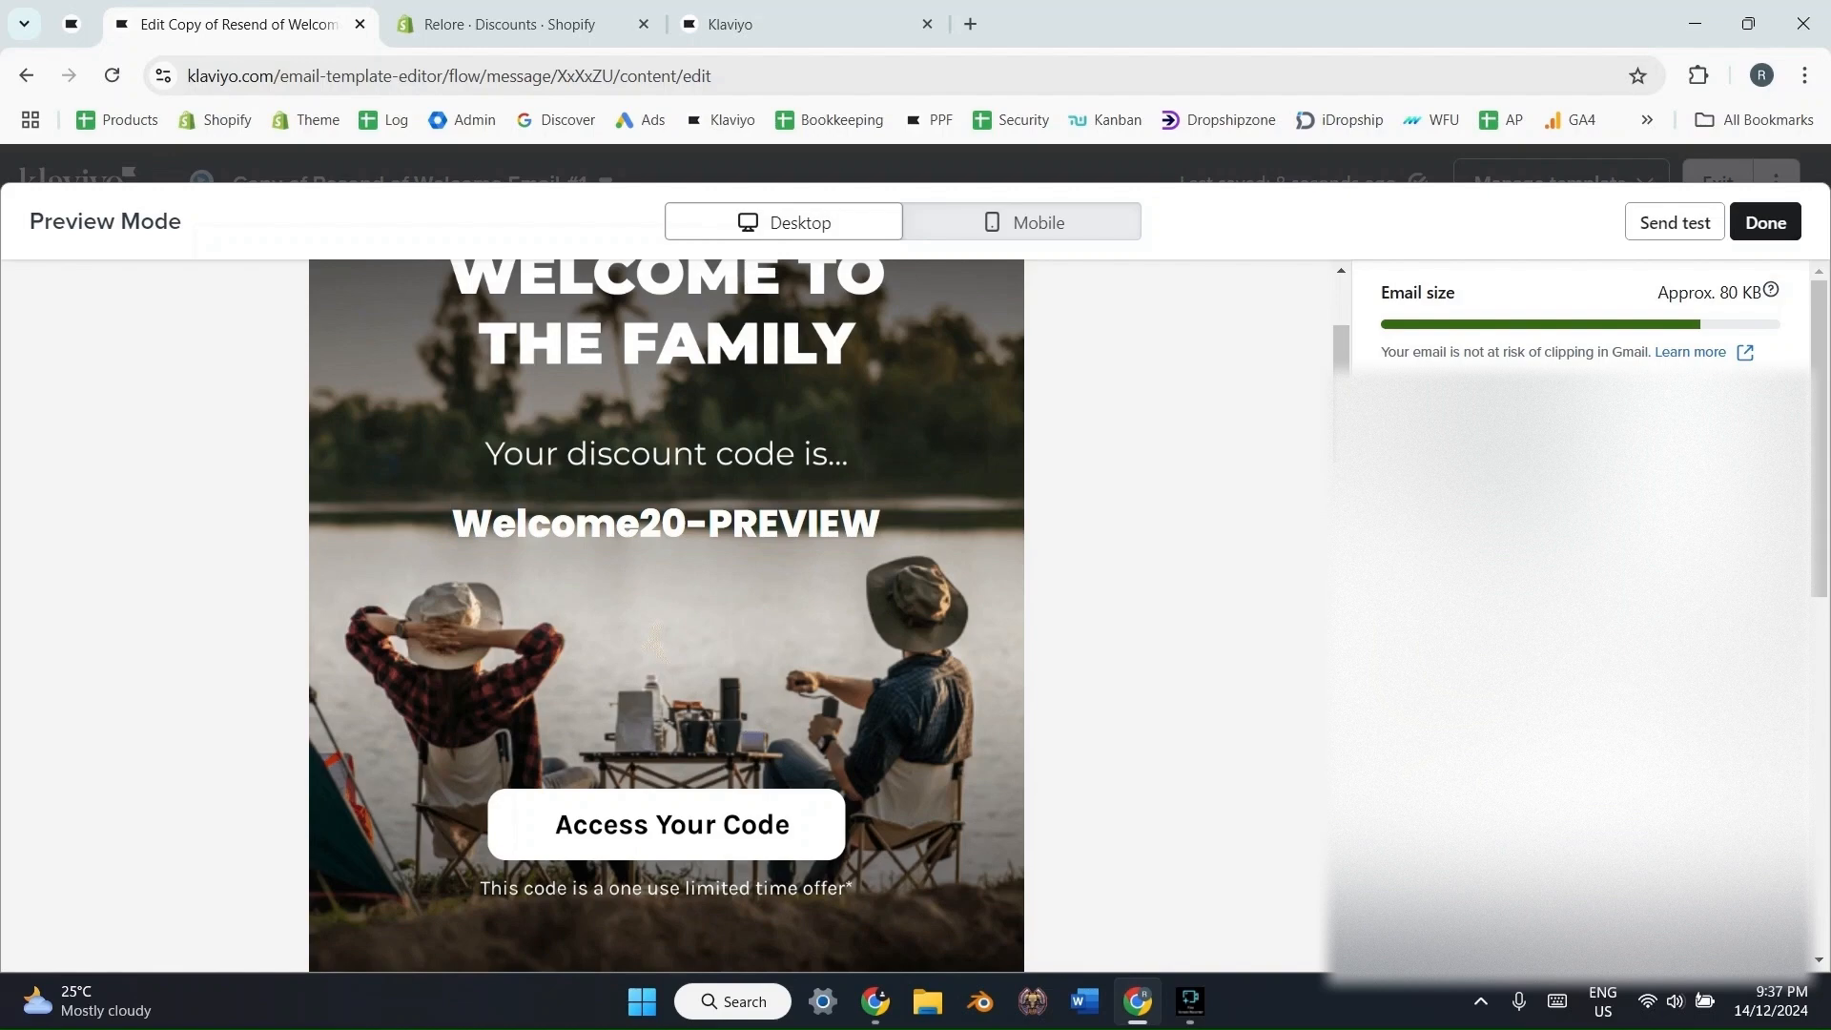
- Read the random-character note under the prefix on the Welcome20 coupon page, and close the email preview
left_click(730, 23)
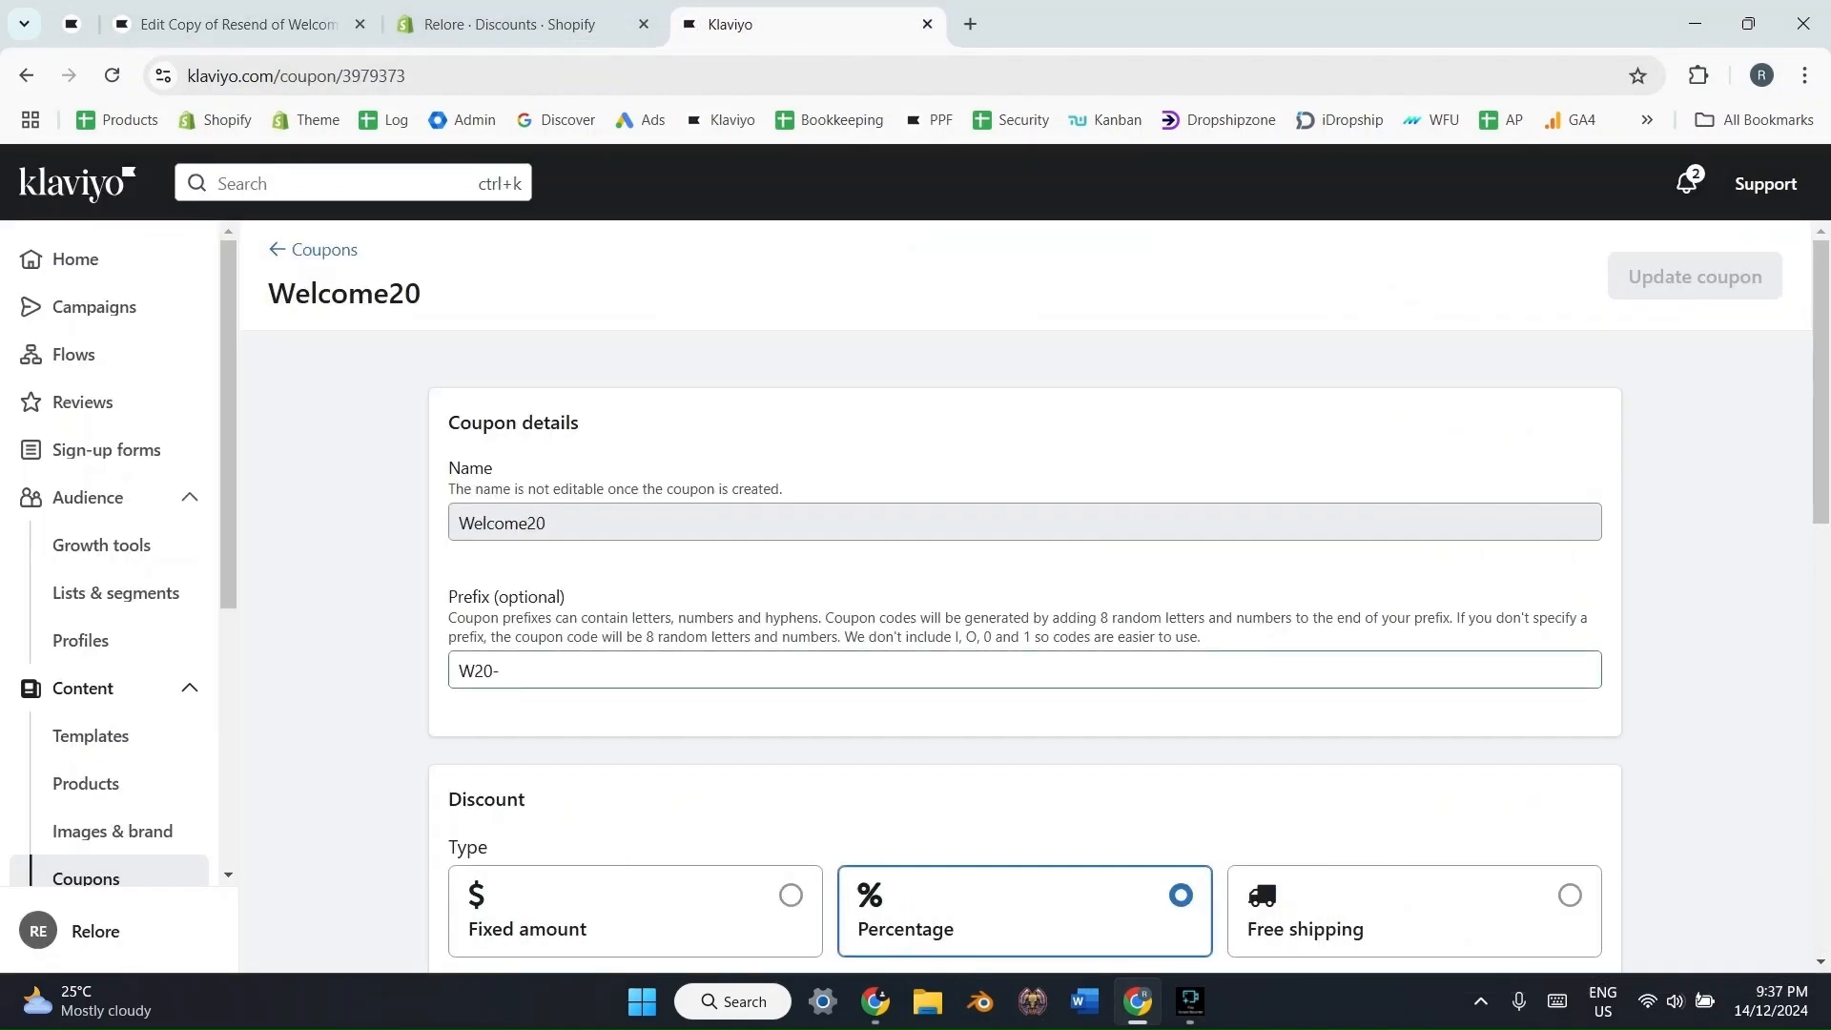
left_click_drag(1095, 618, 1216, 618)
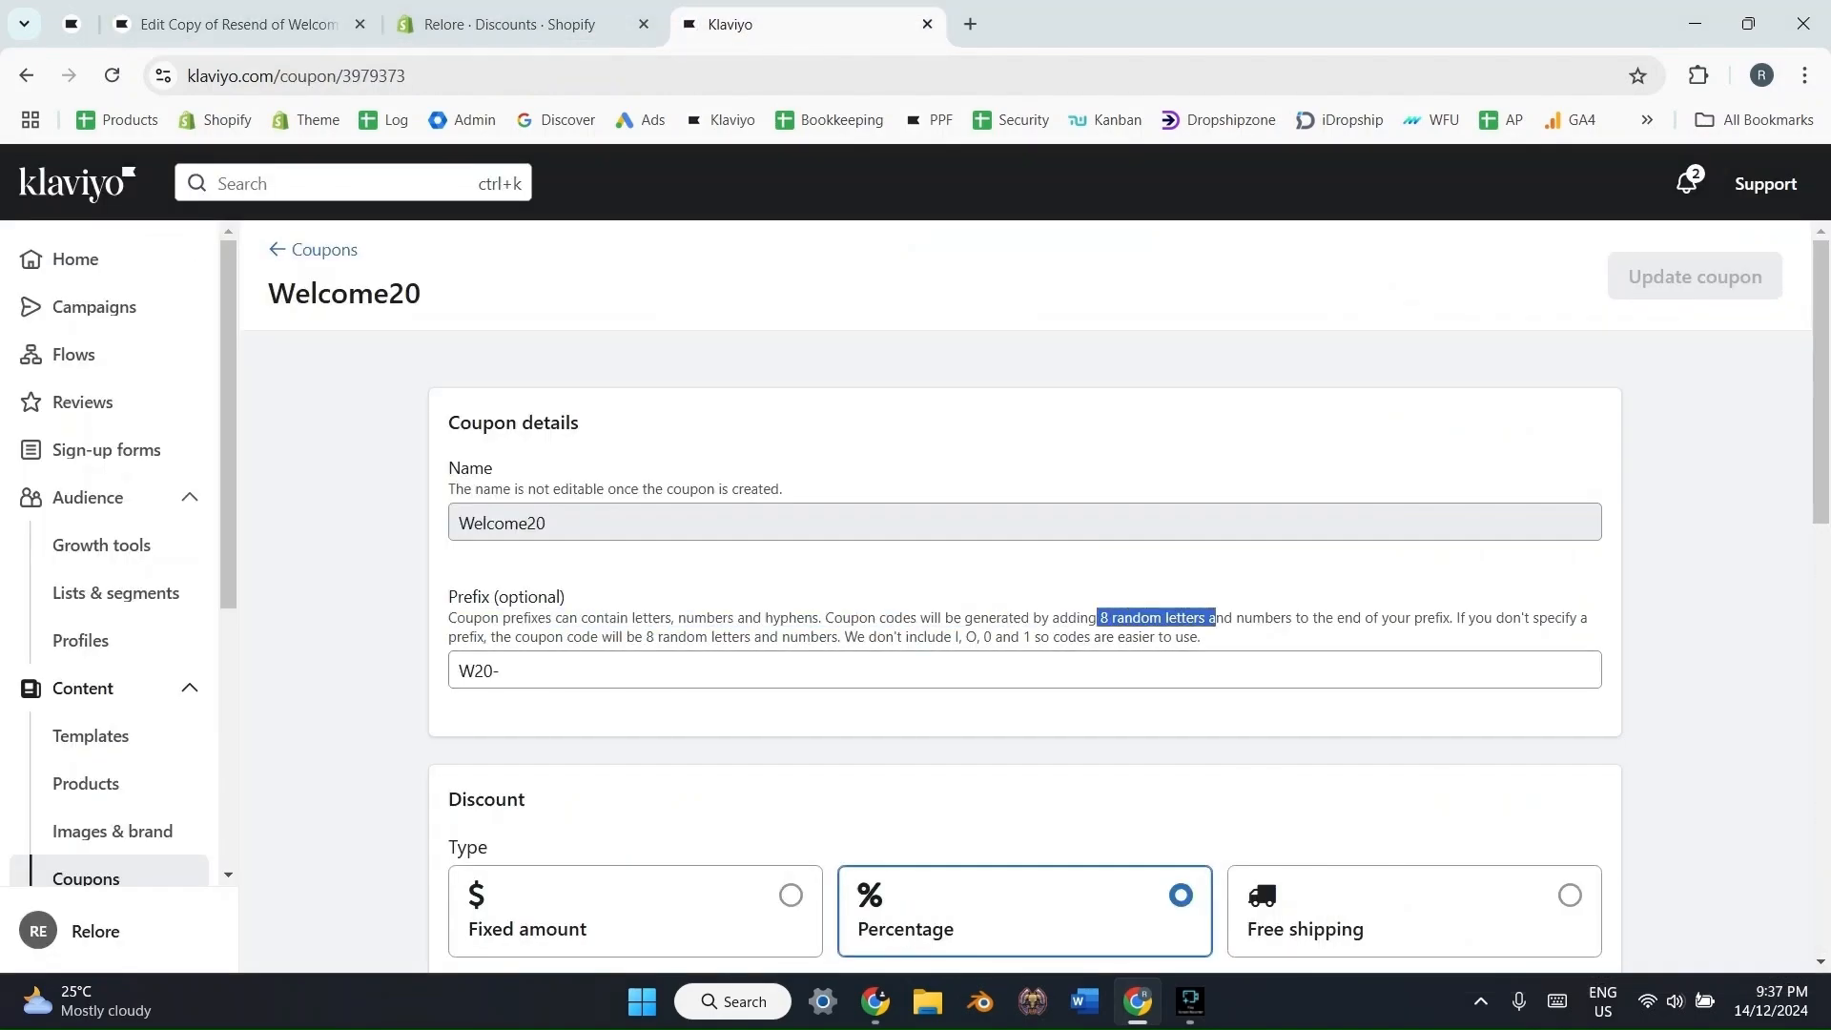
left_click(238, 23)
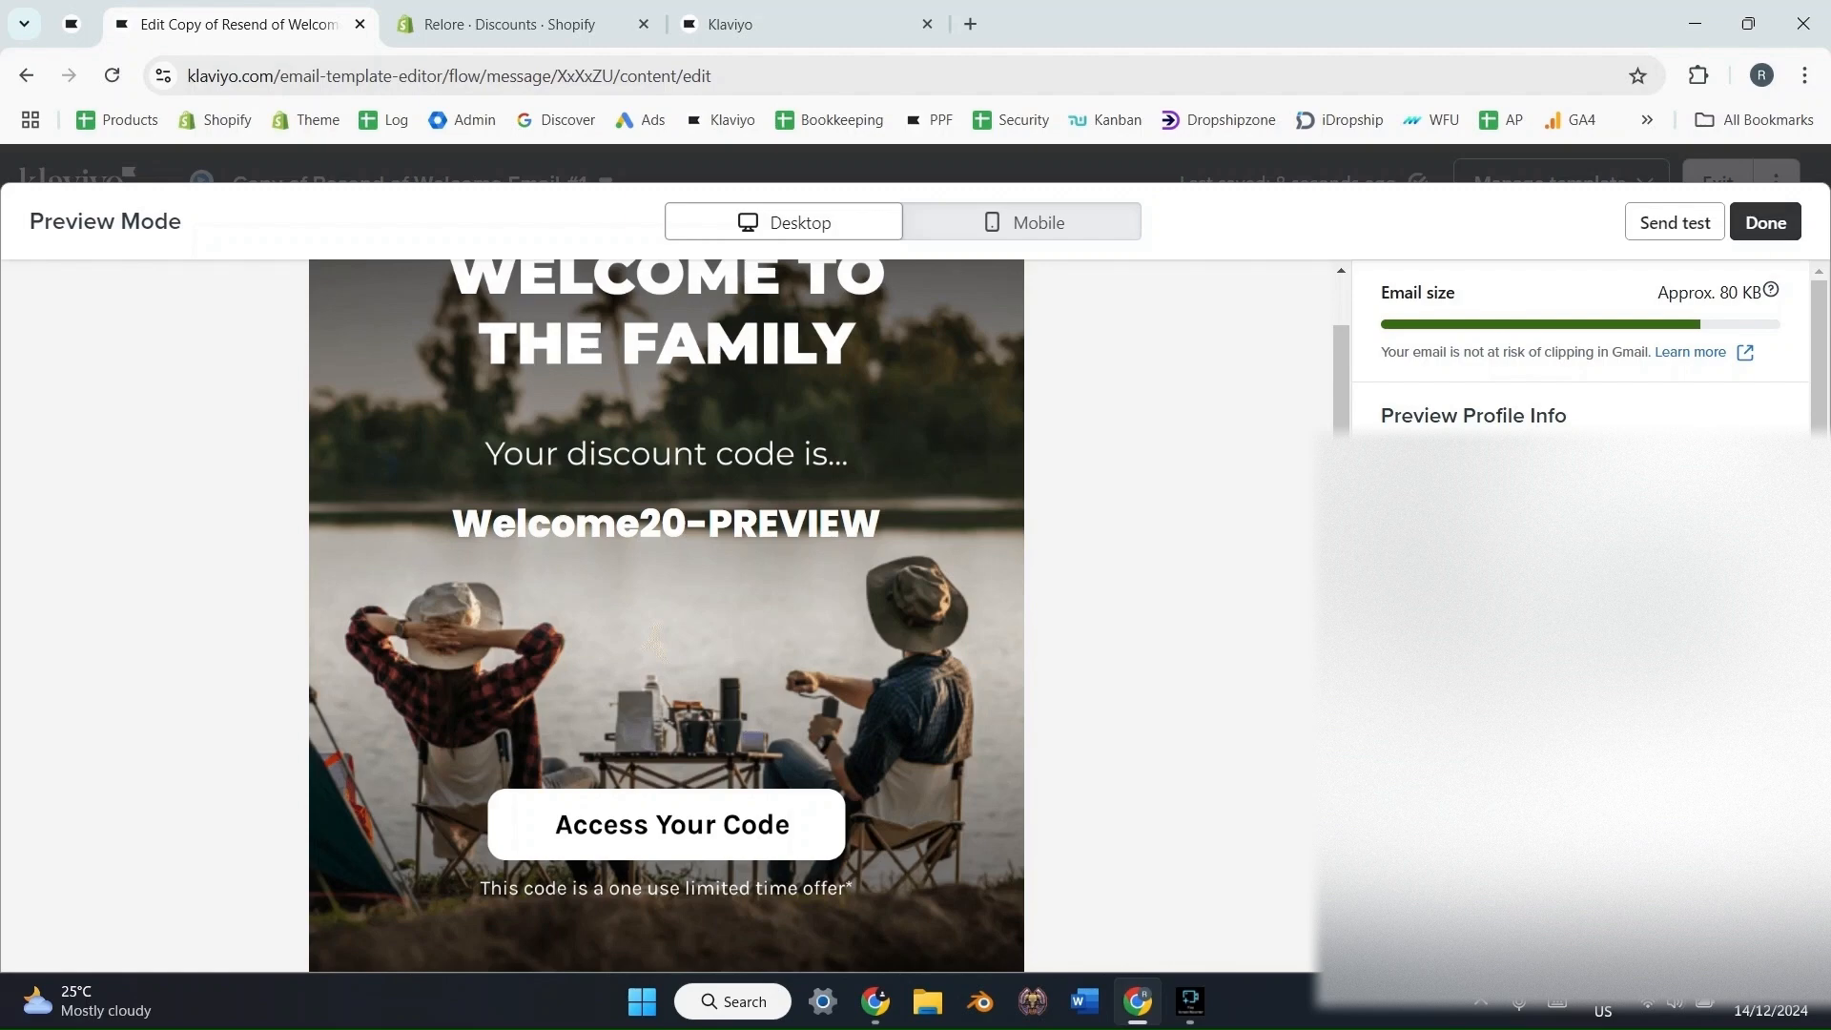
left_click(1764, 223)
left_click(1120, 476)
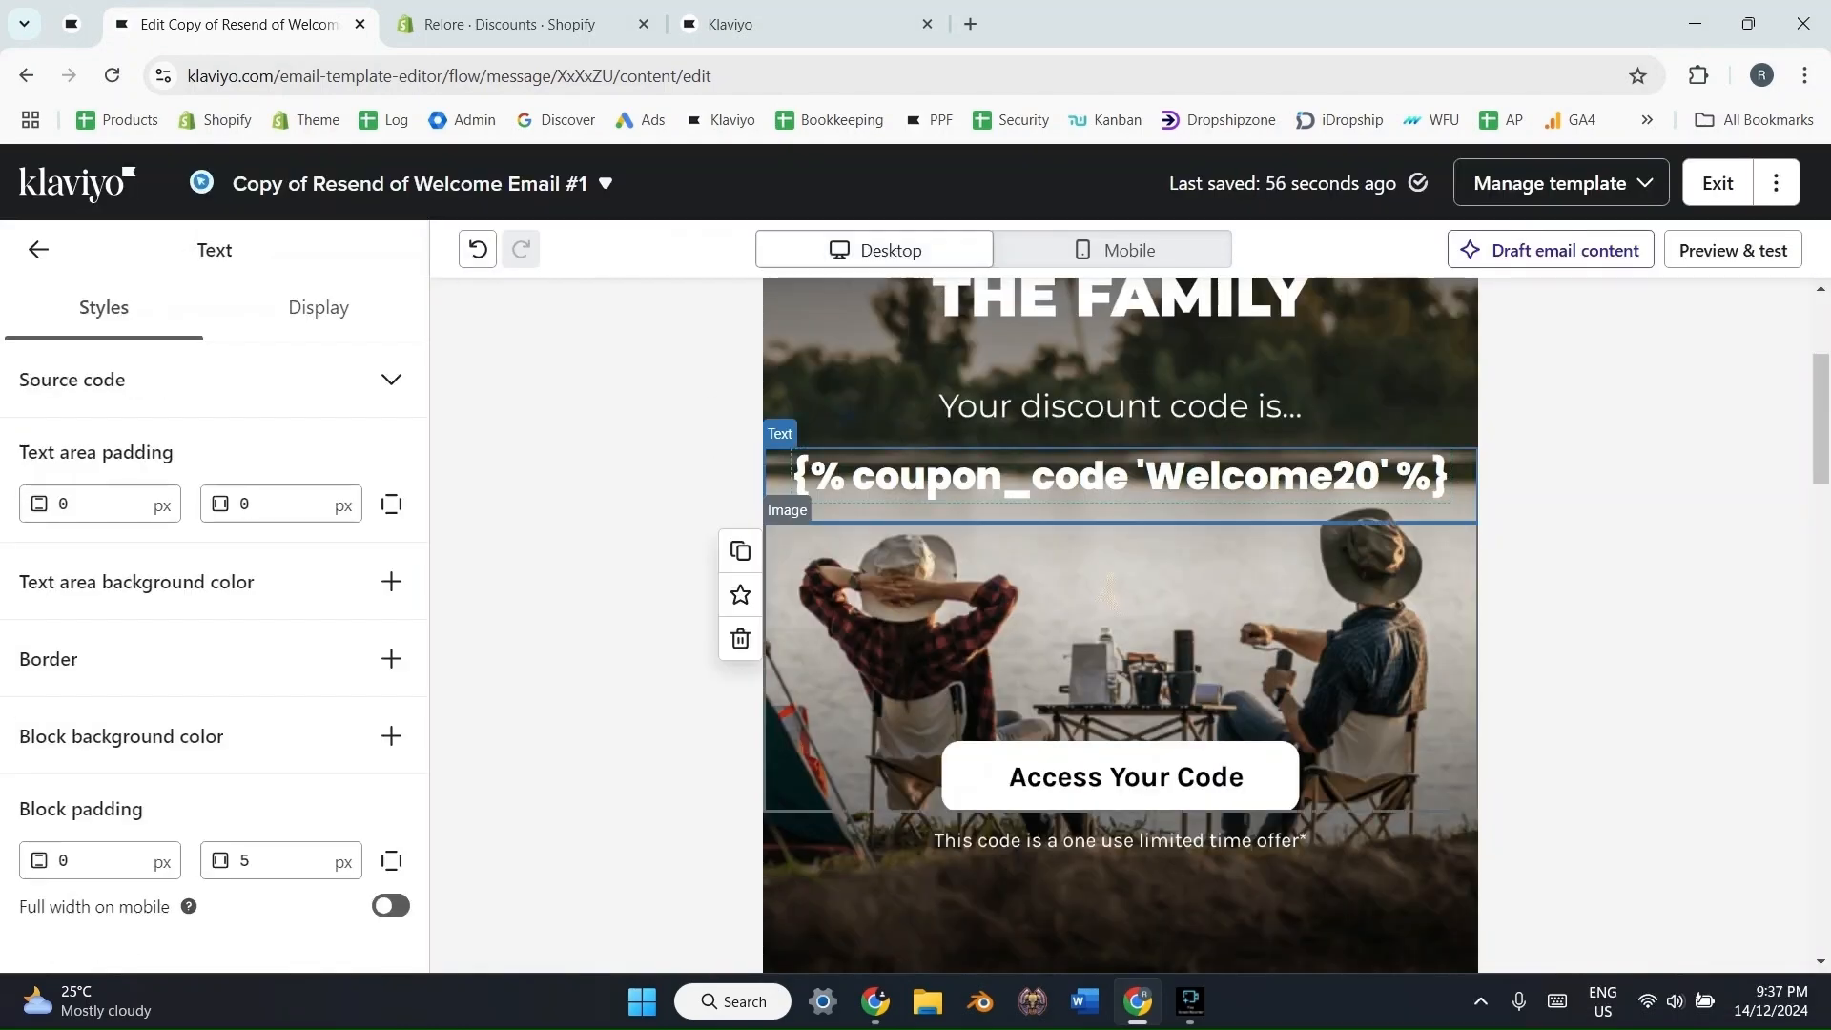
left_click(39, 249)
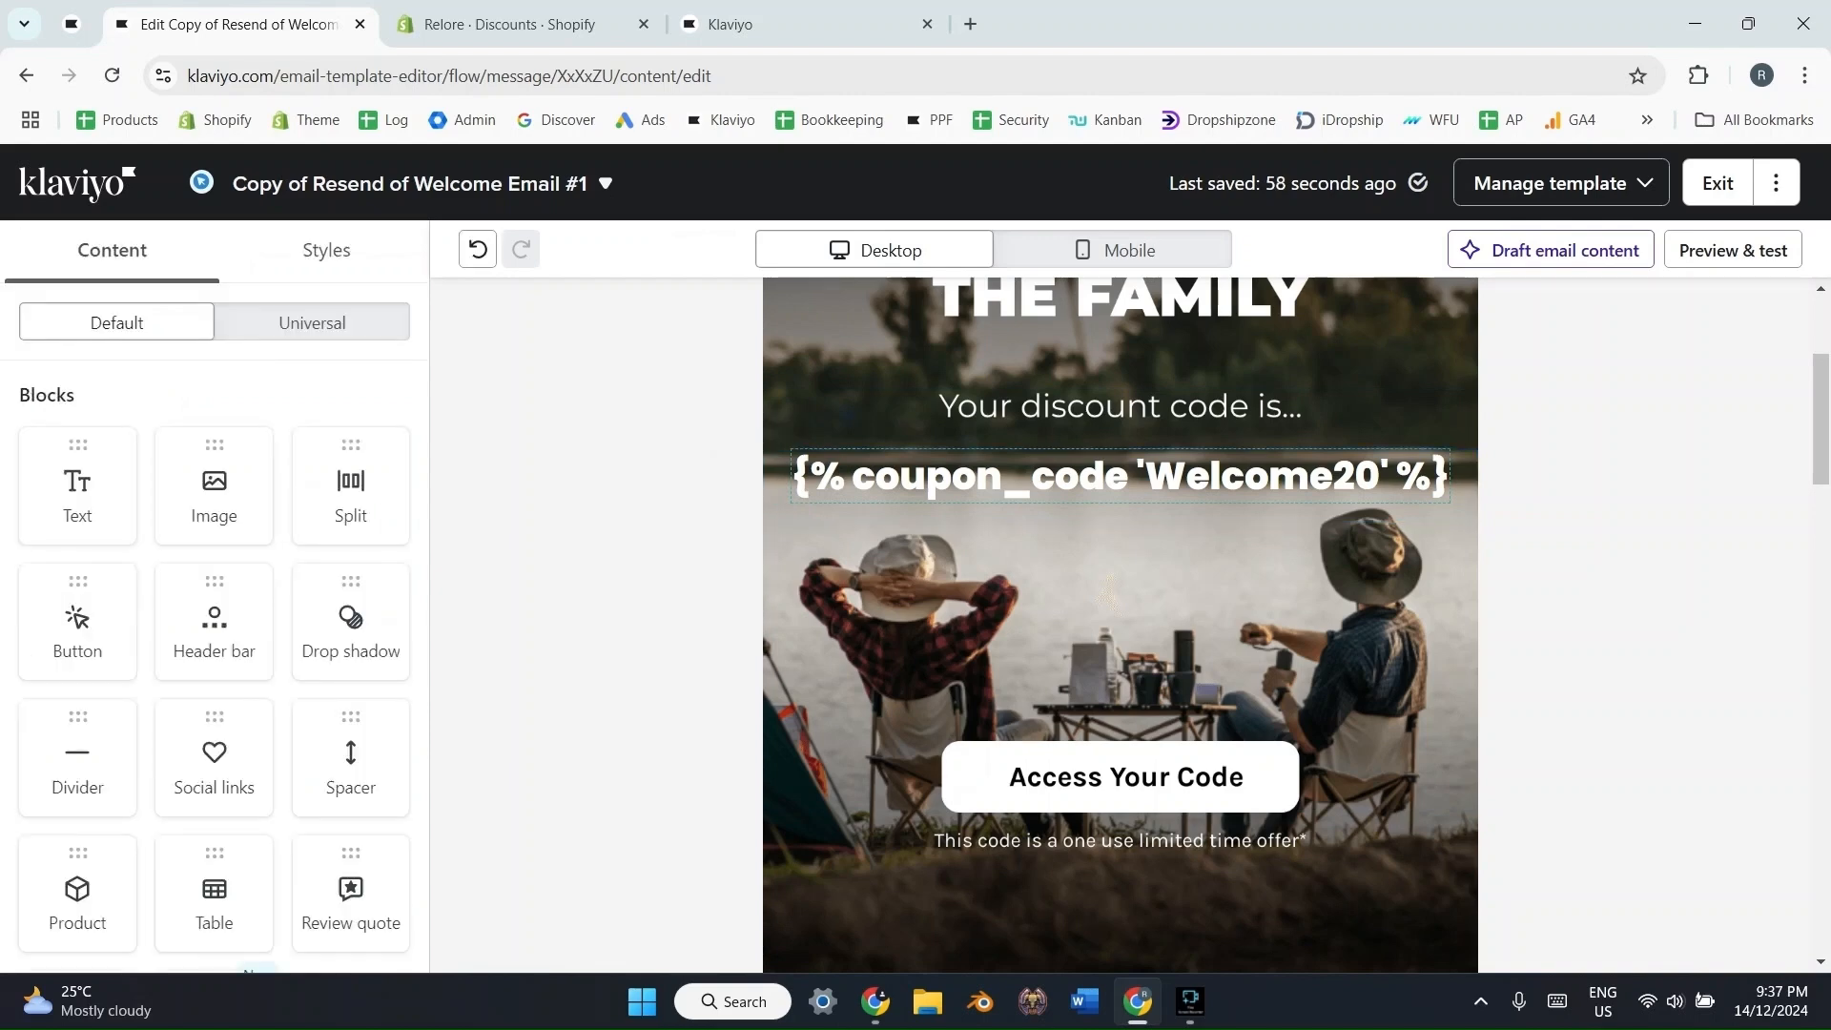
- Select the email's Access Your Code image for adding a link, and switch to the OutdoorDc10 discount in Shopify
scroll(1120, 625, "up", 1)
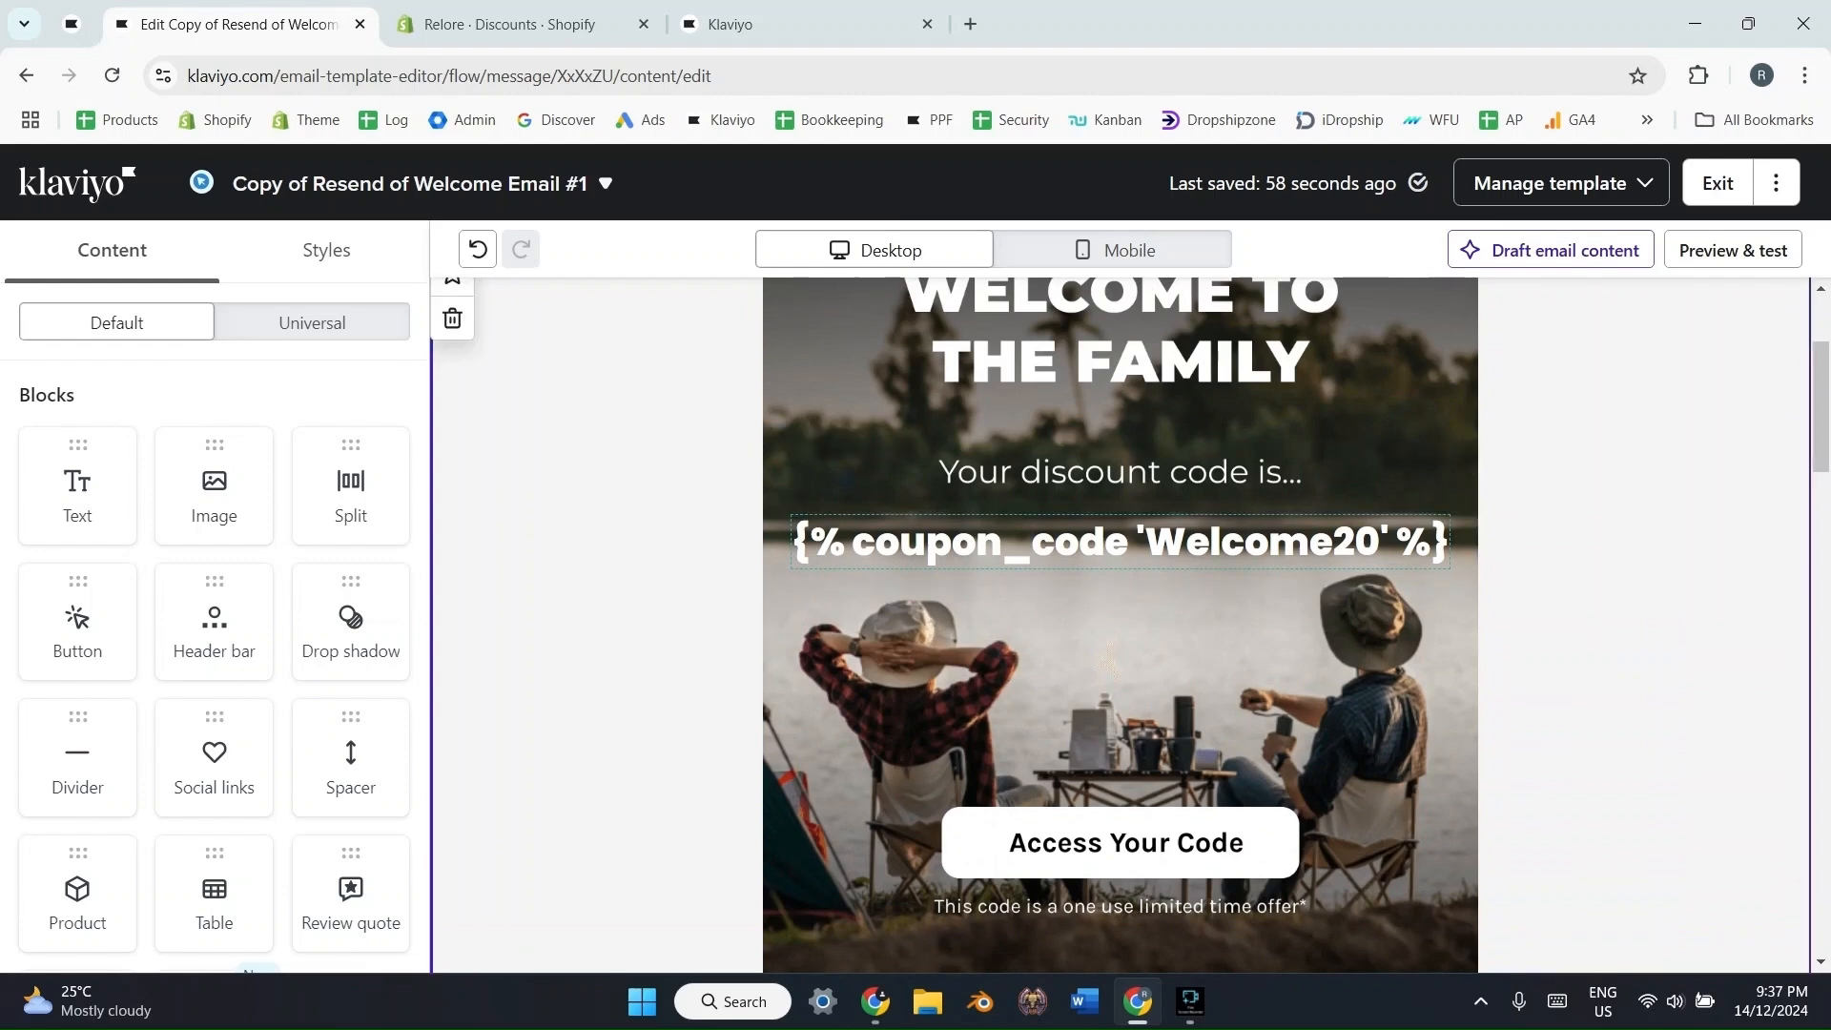
scroll(1120, 625, "down", 2)
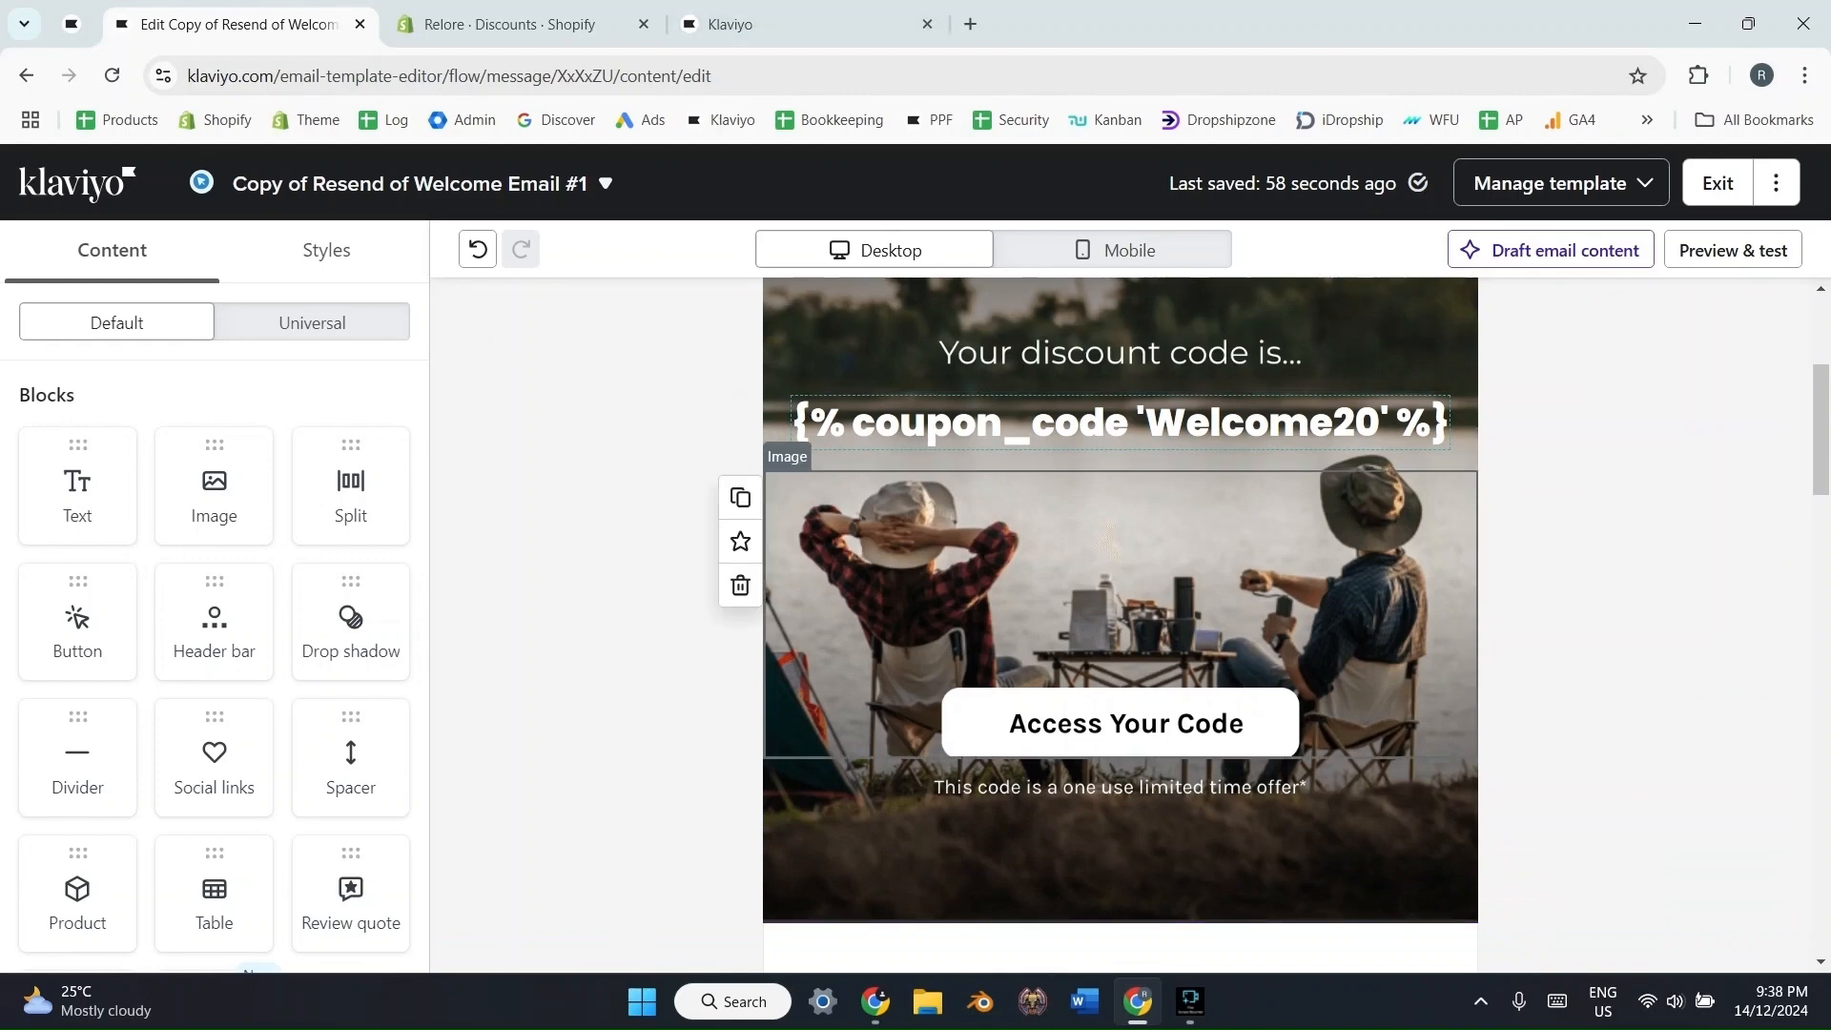
left_click(1120, 611)
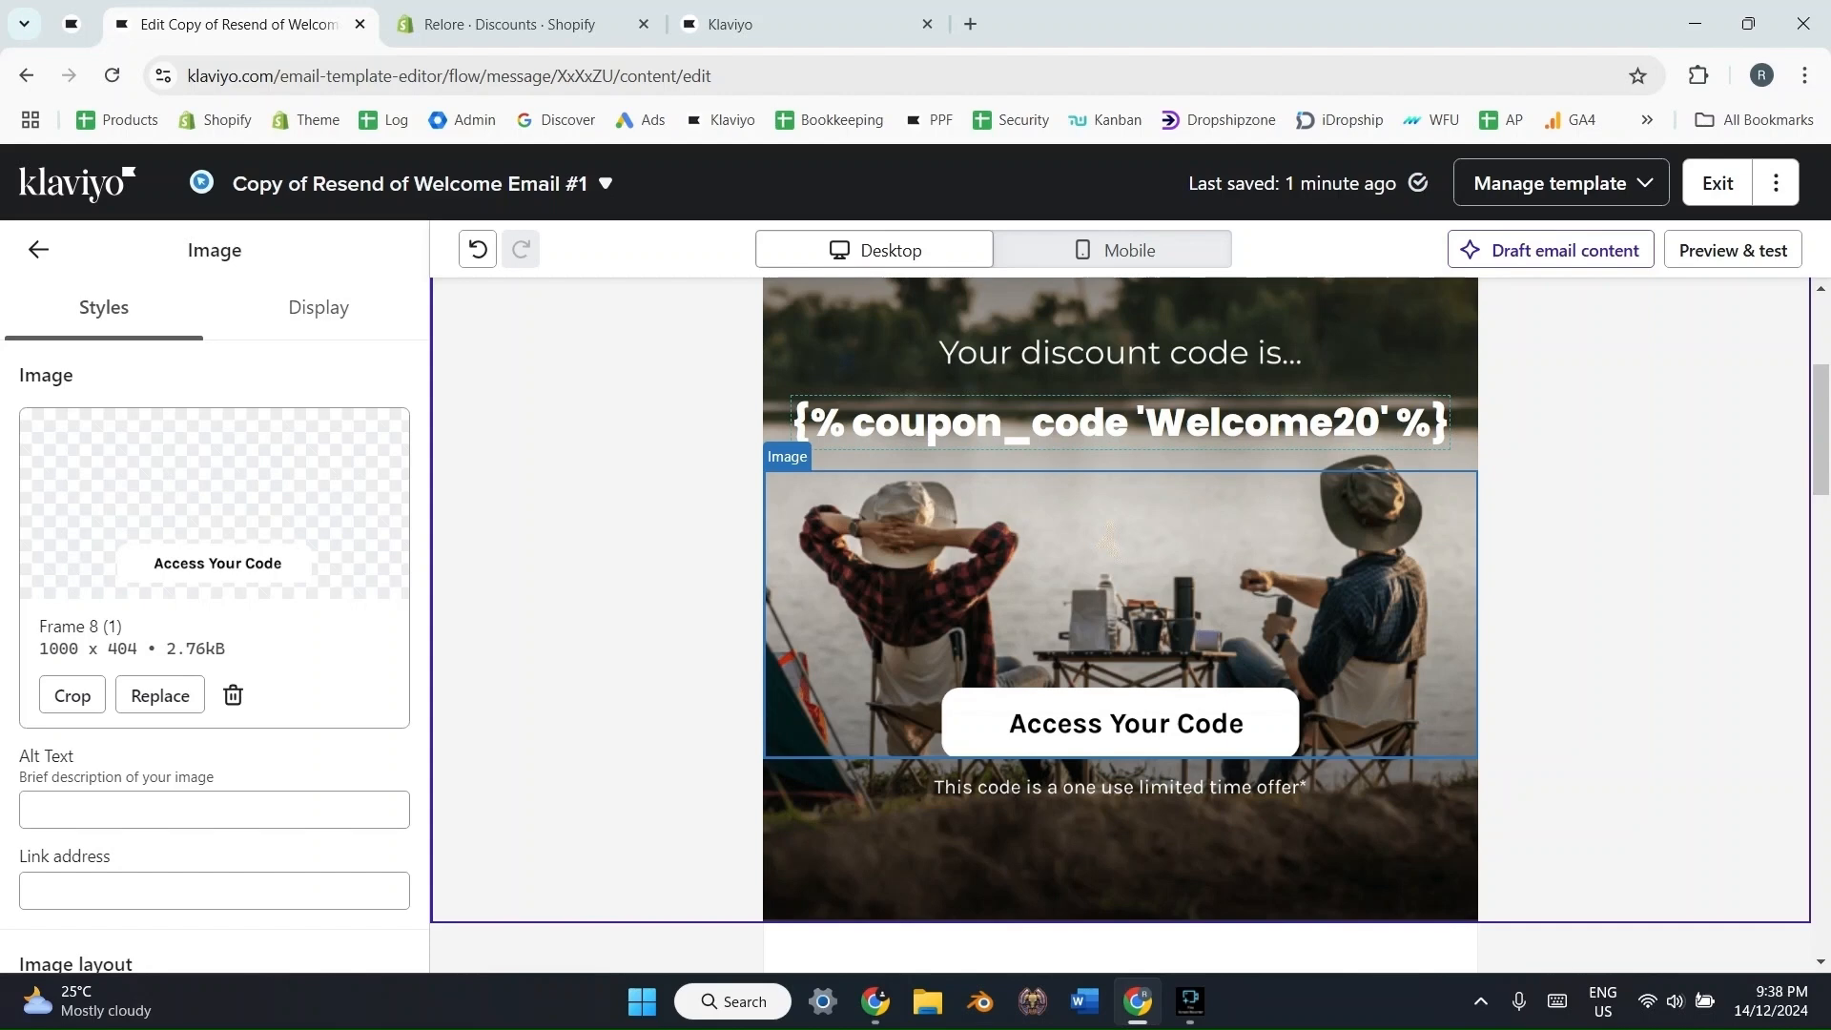
scroll(215, 668, "down", 3)
left_click(214, 652)
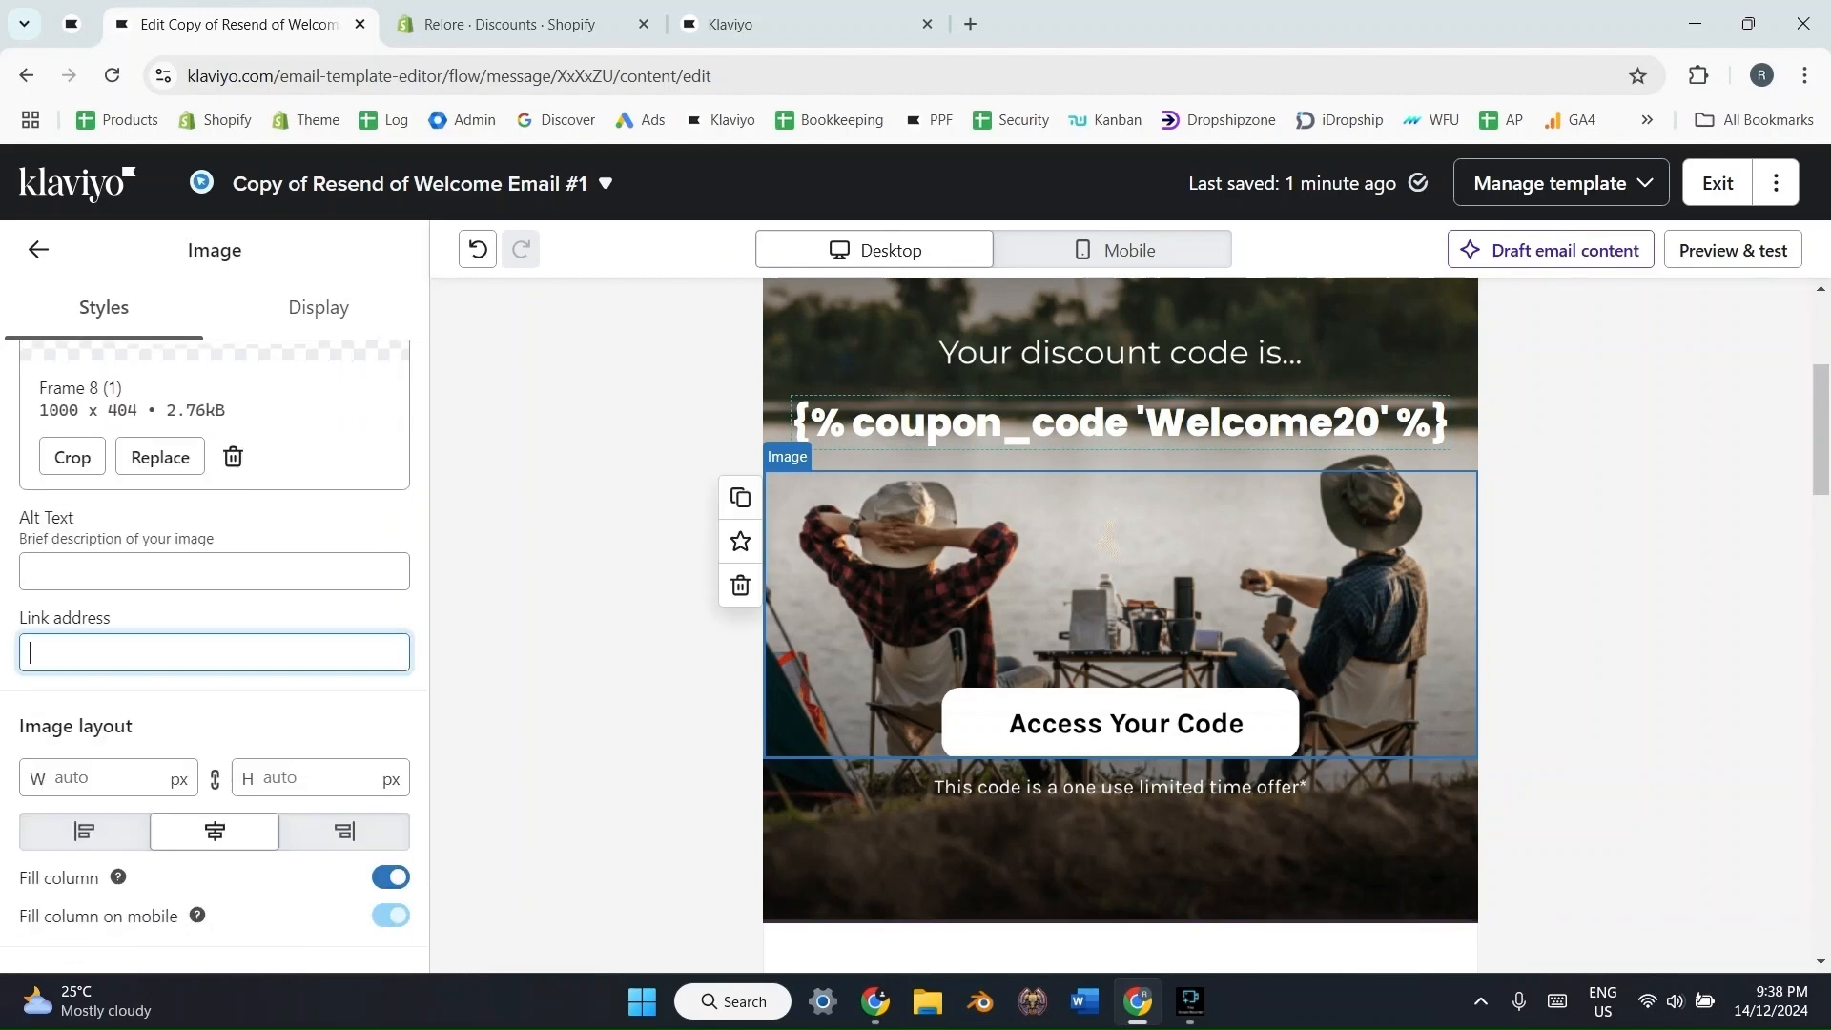
left_click(496, 24)
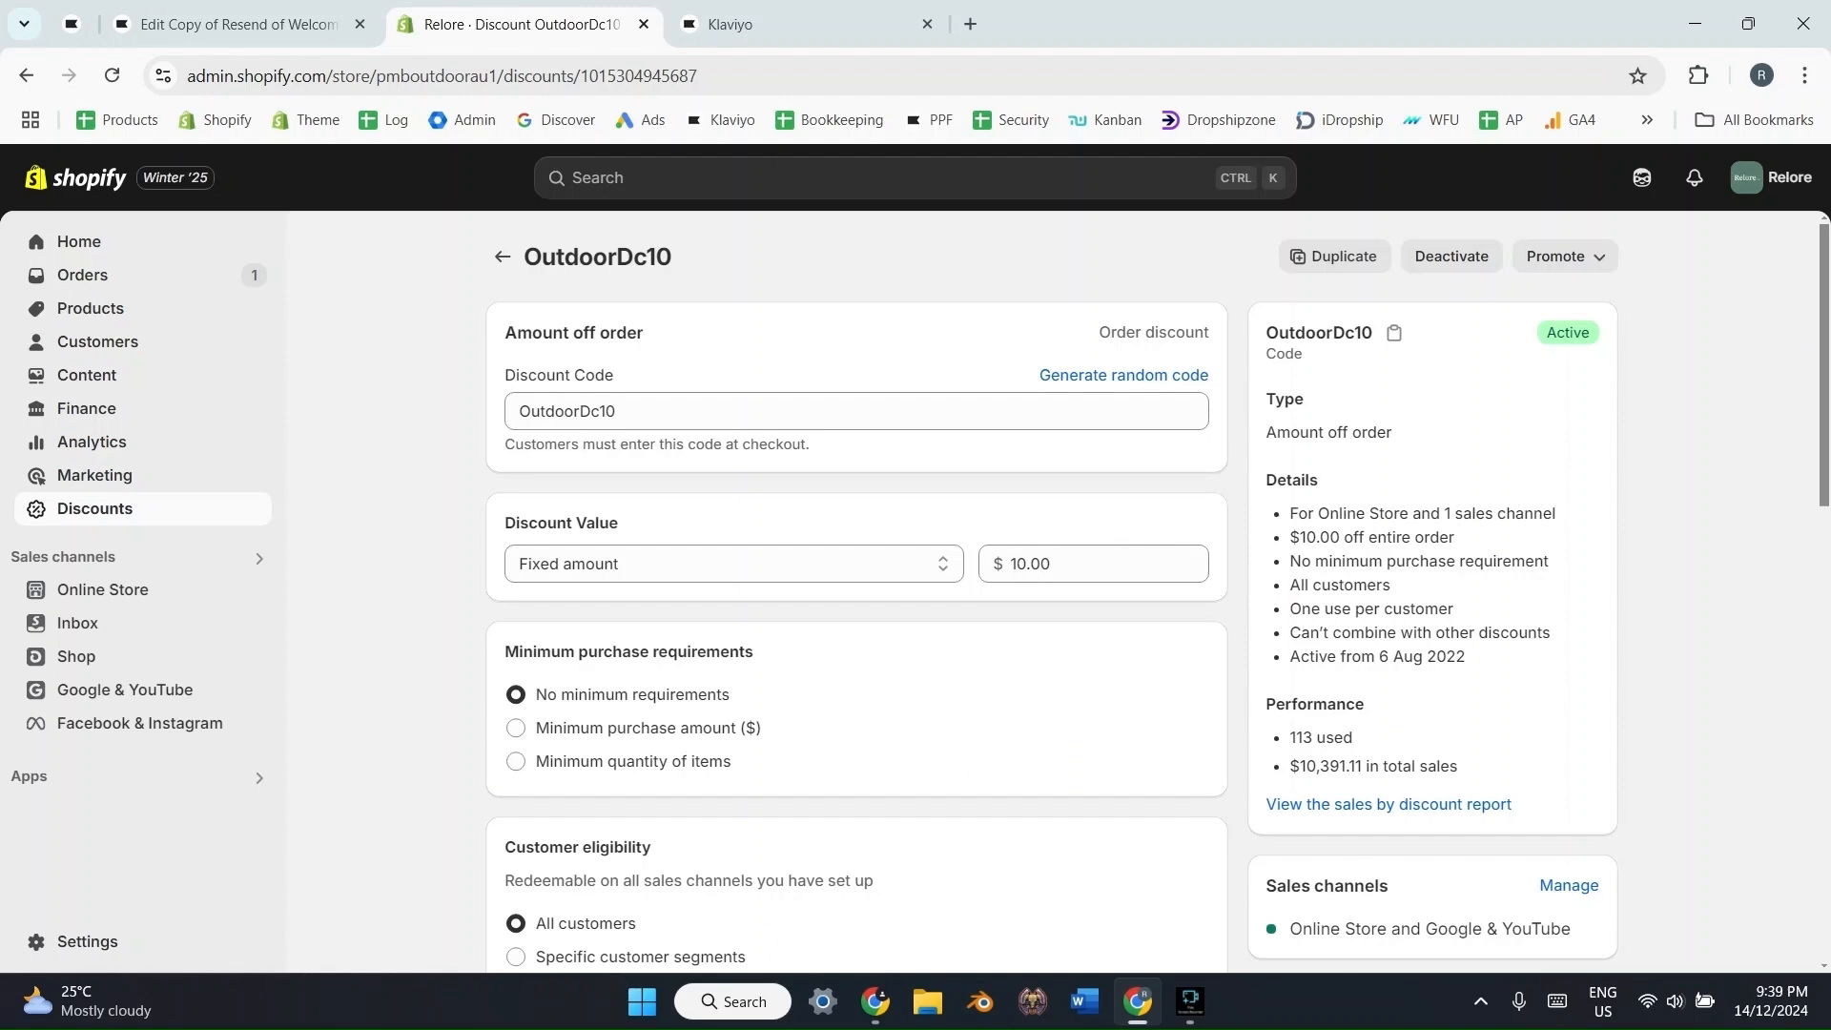
key("ctrl+shift+Tab")
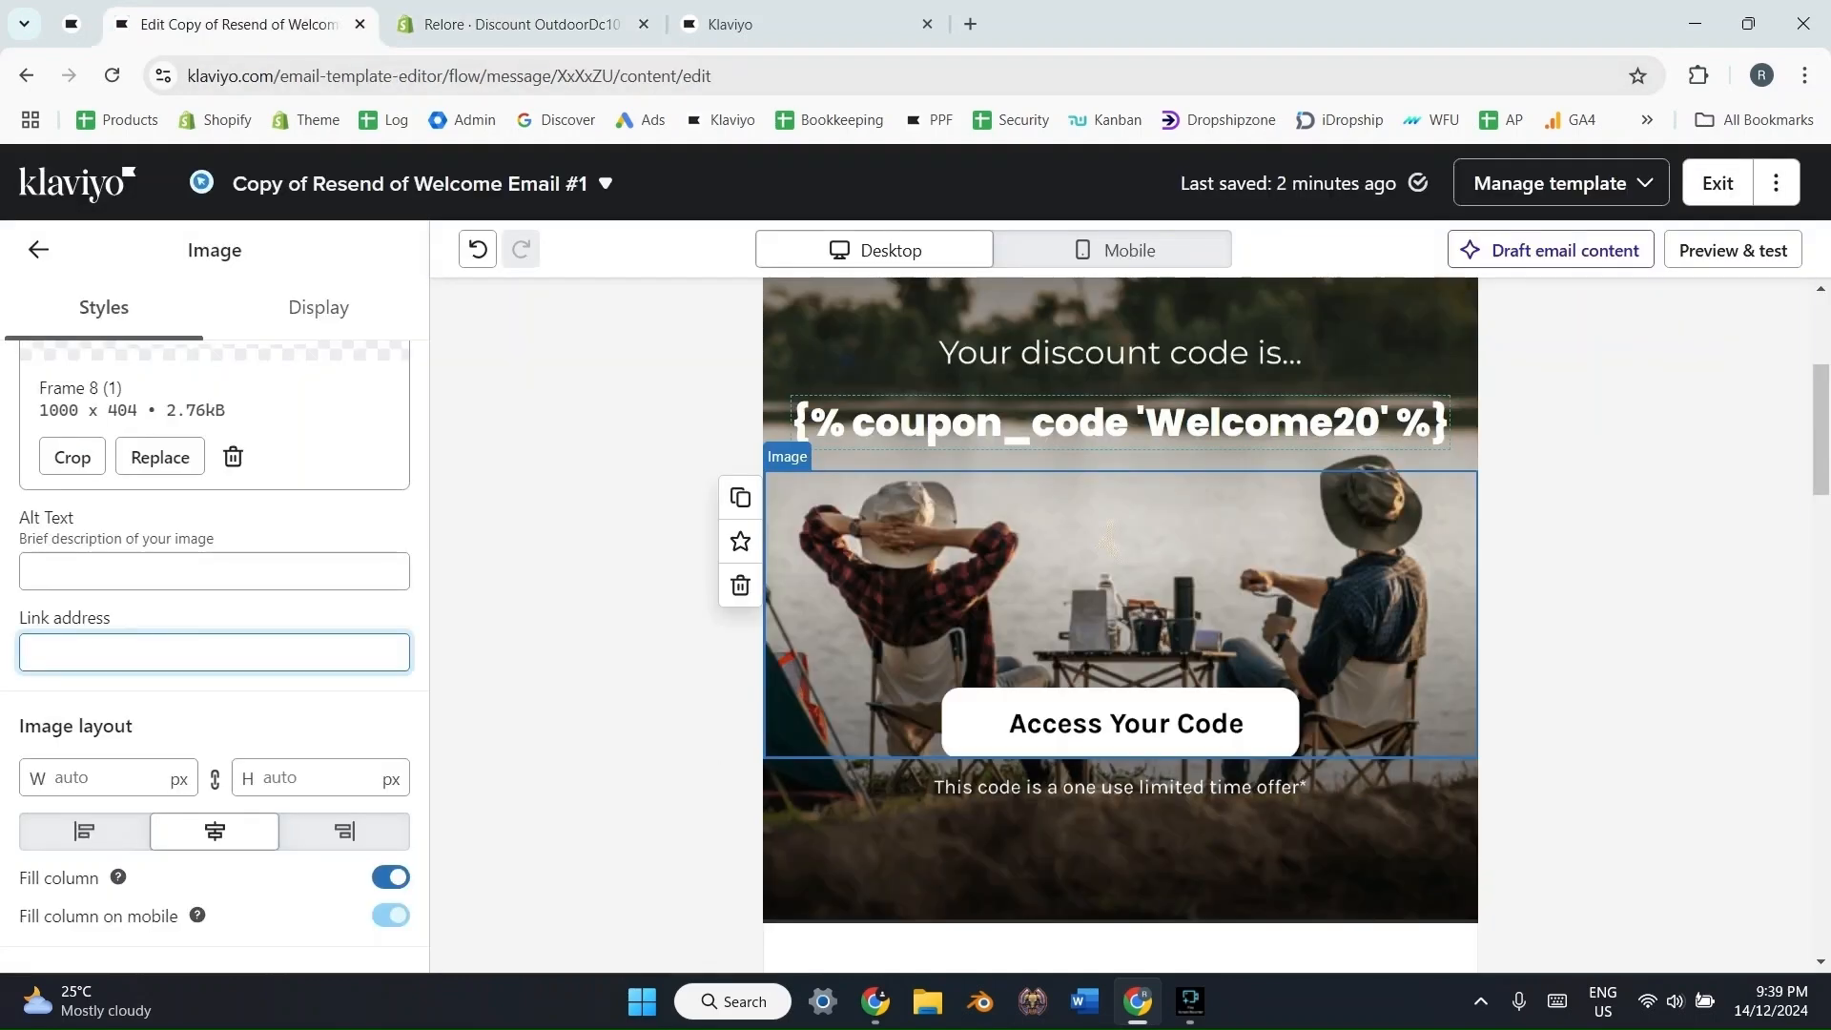
key("ctrl+Tab")
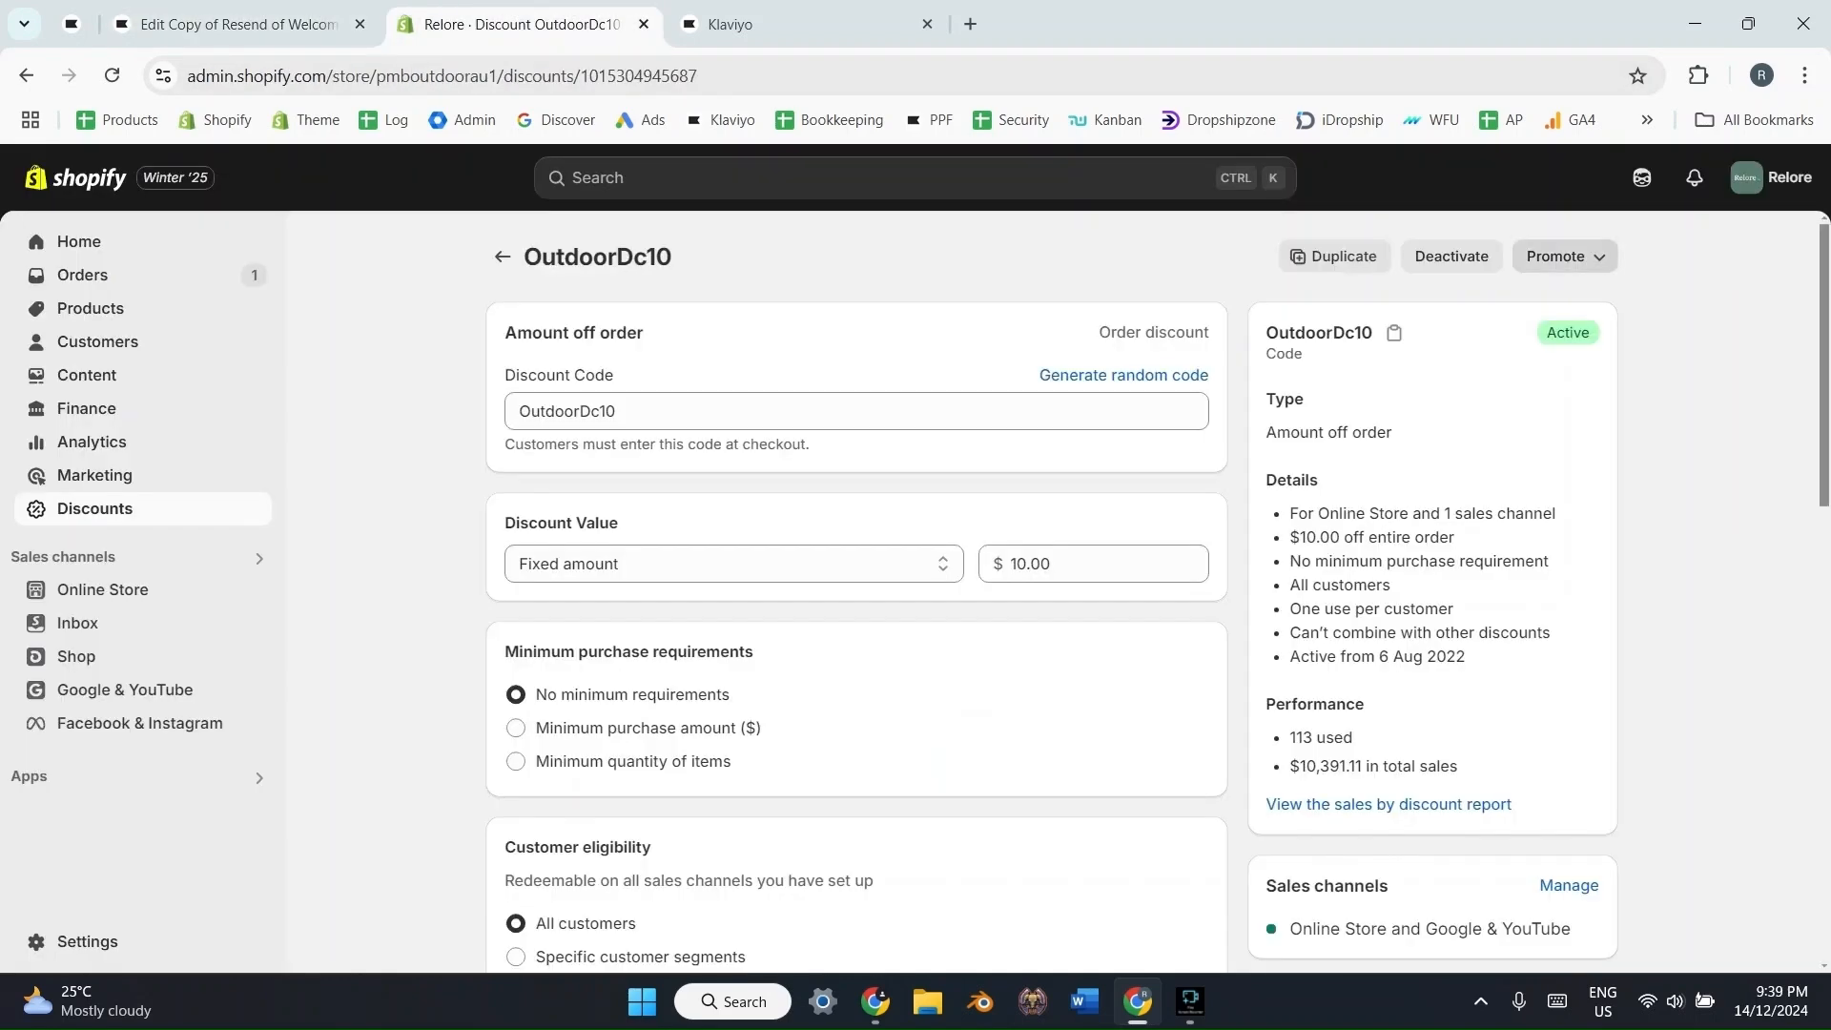
- Copy the OutdoorDc10 discount's shareable link and paste it as the Access Your Code image's link address in Klaviyo
left_click(1565, 256)
left_click(1619, 306)
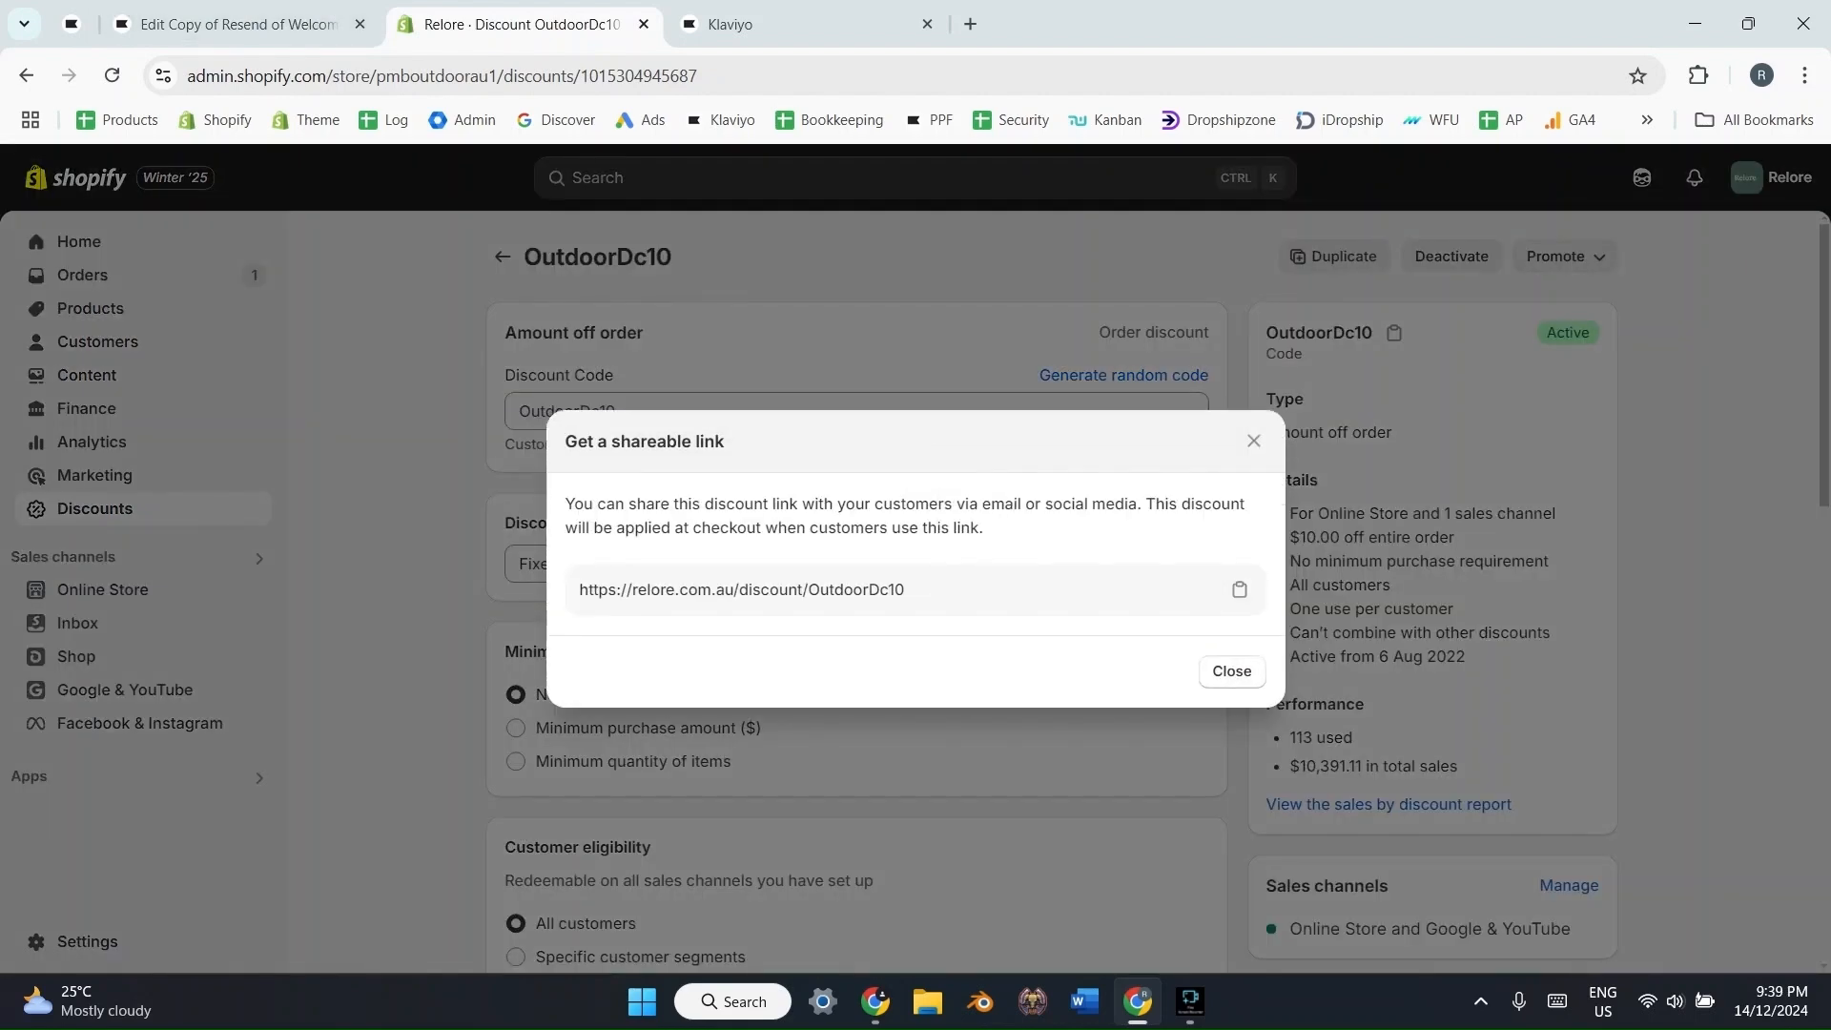
left_click(1239, 588)
key("ctrl+shift+Tab")
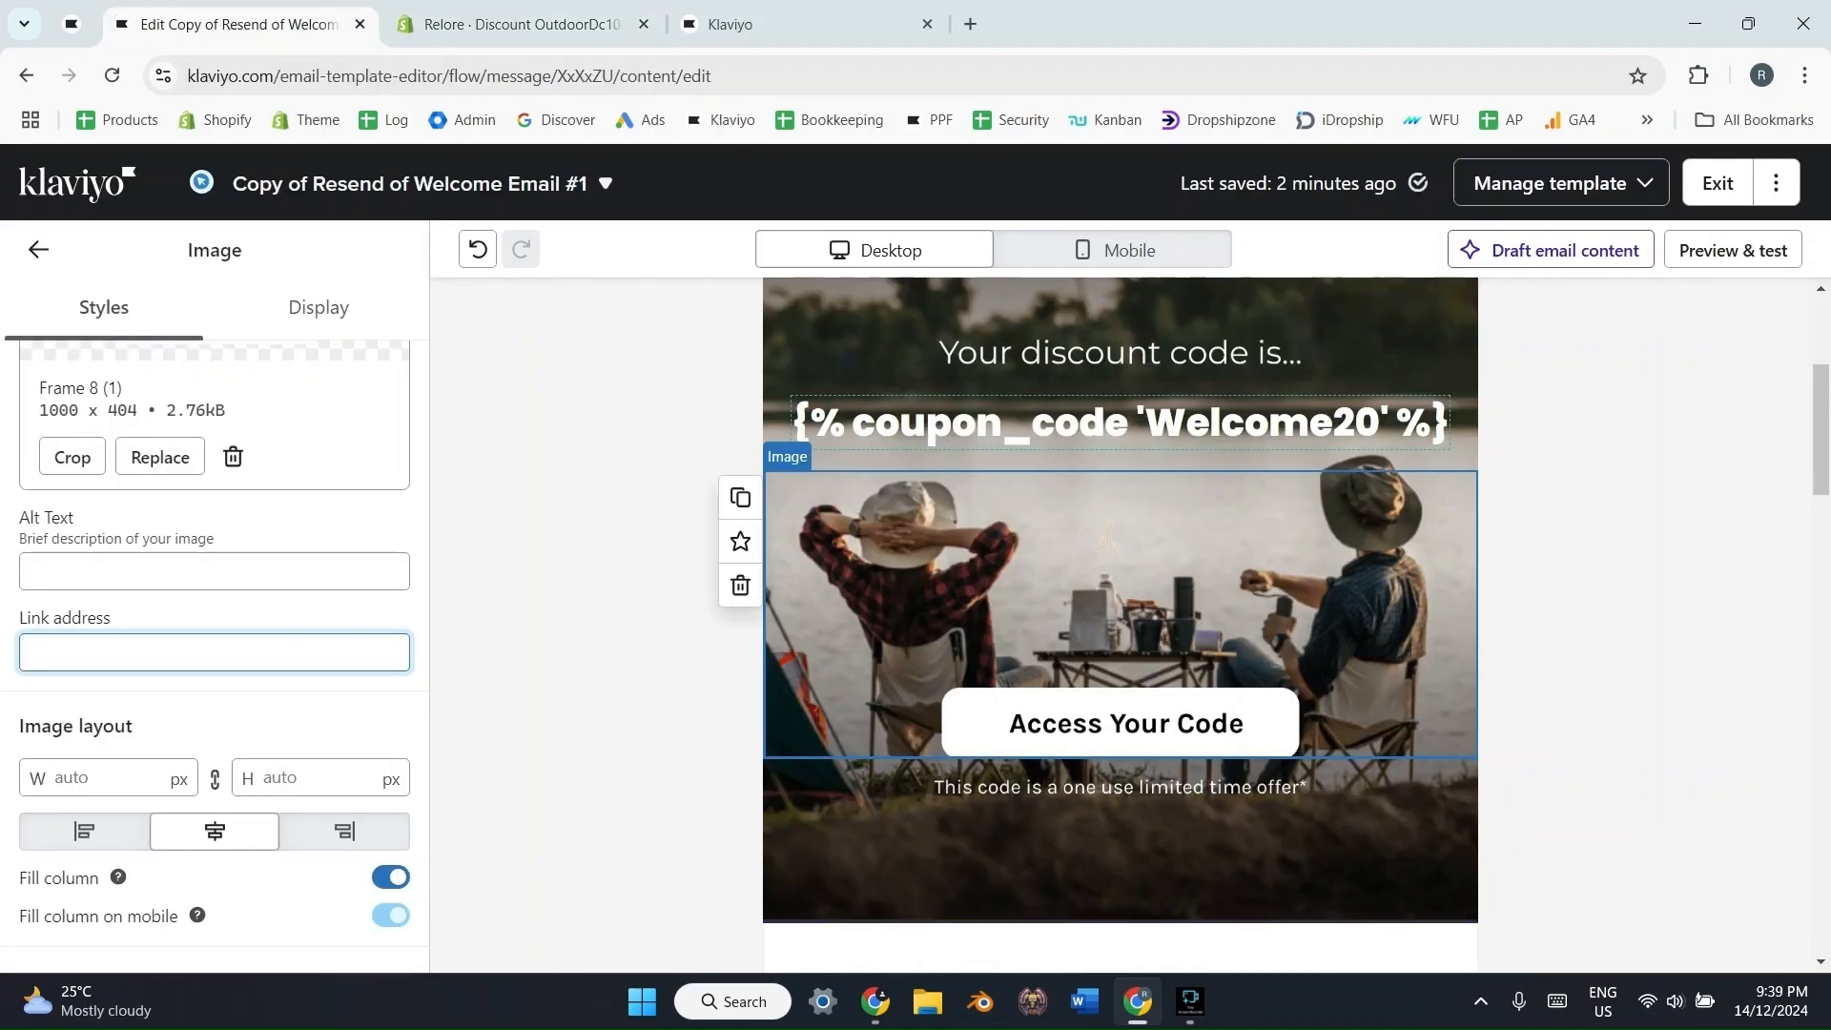
key("ctrl+v")
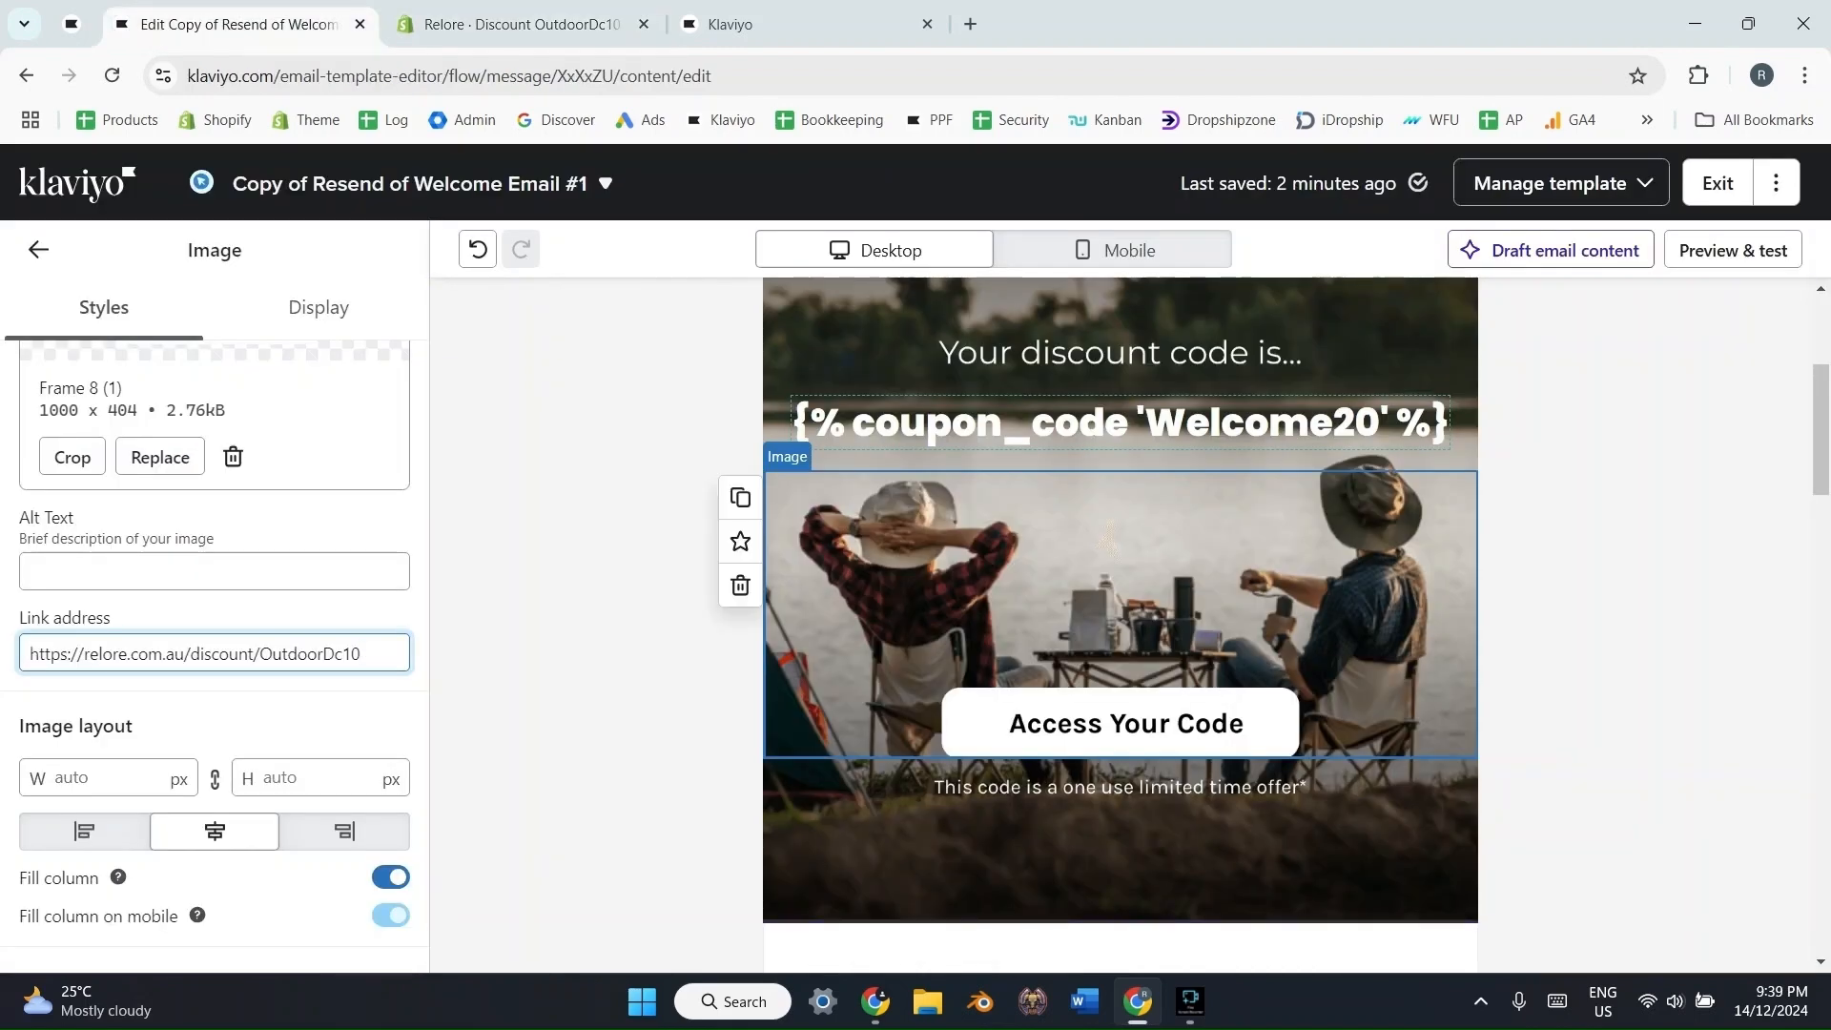
left_click_drag(59, 653, 174, 654)
double_click(221, 654)
left_click_drag(361, 654, 259, 653)
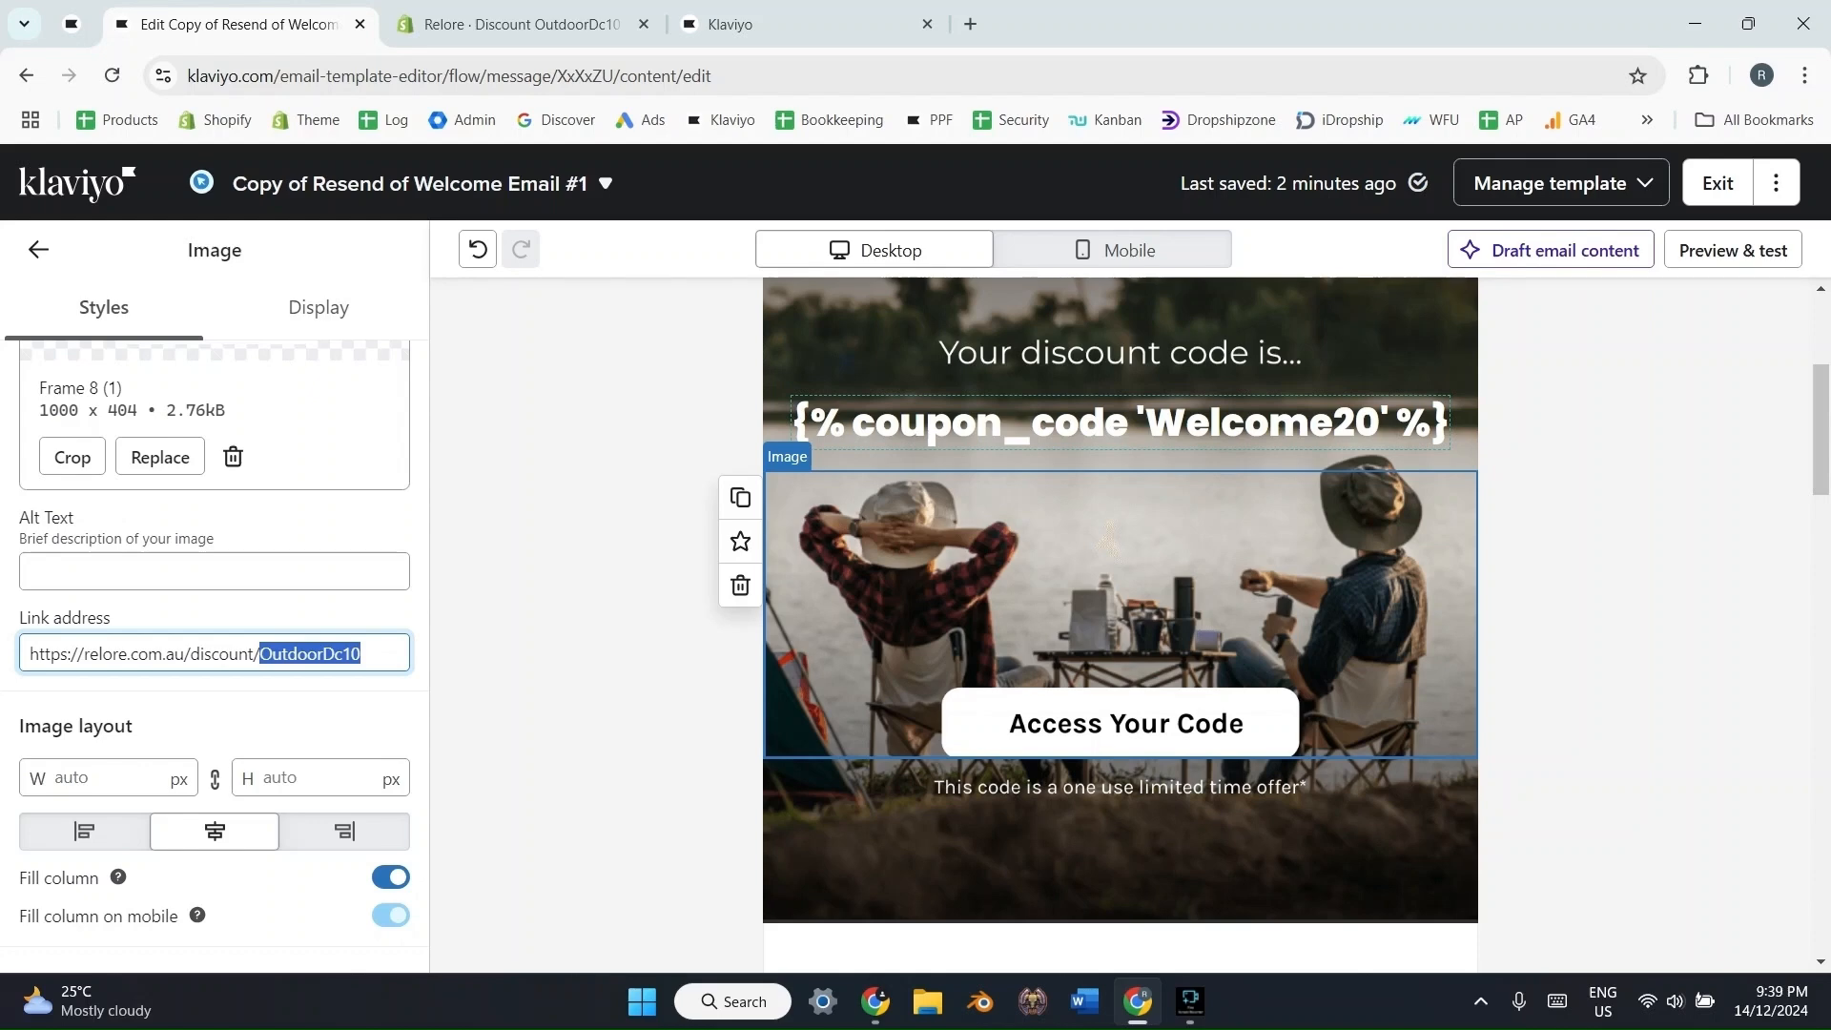
key("BackSpace")
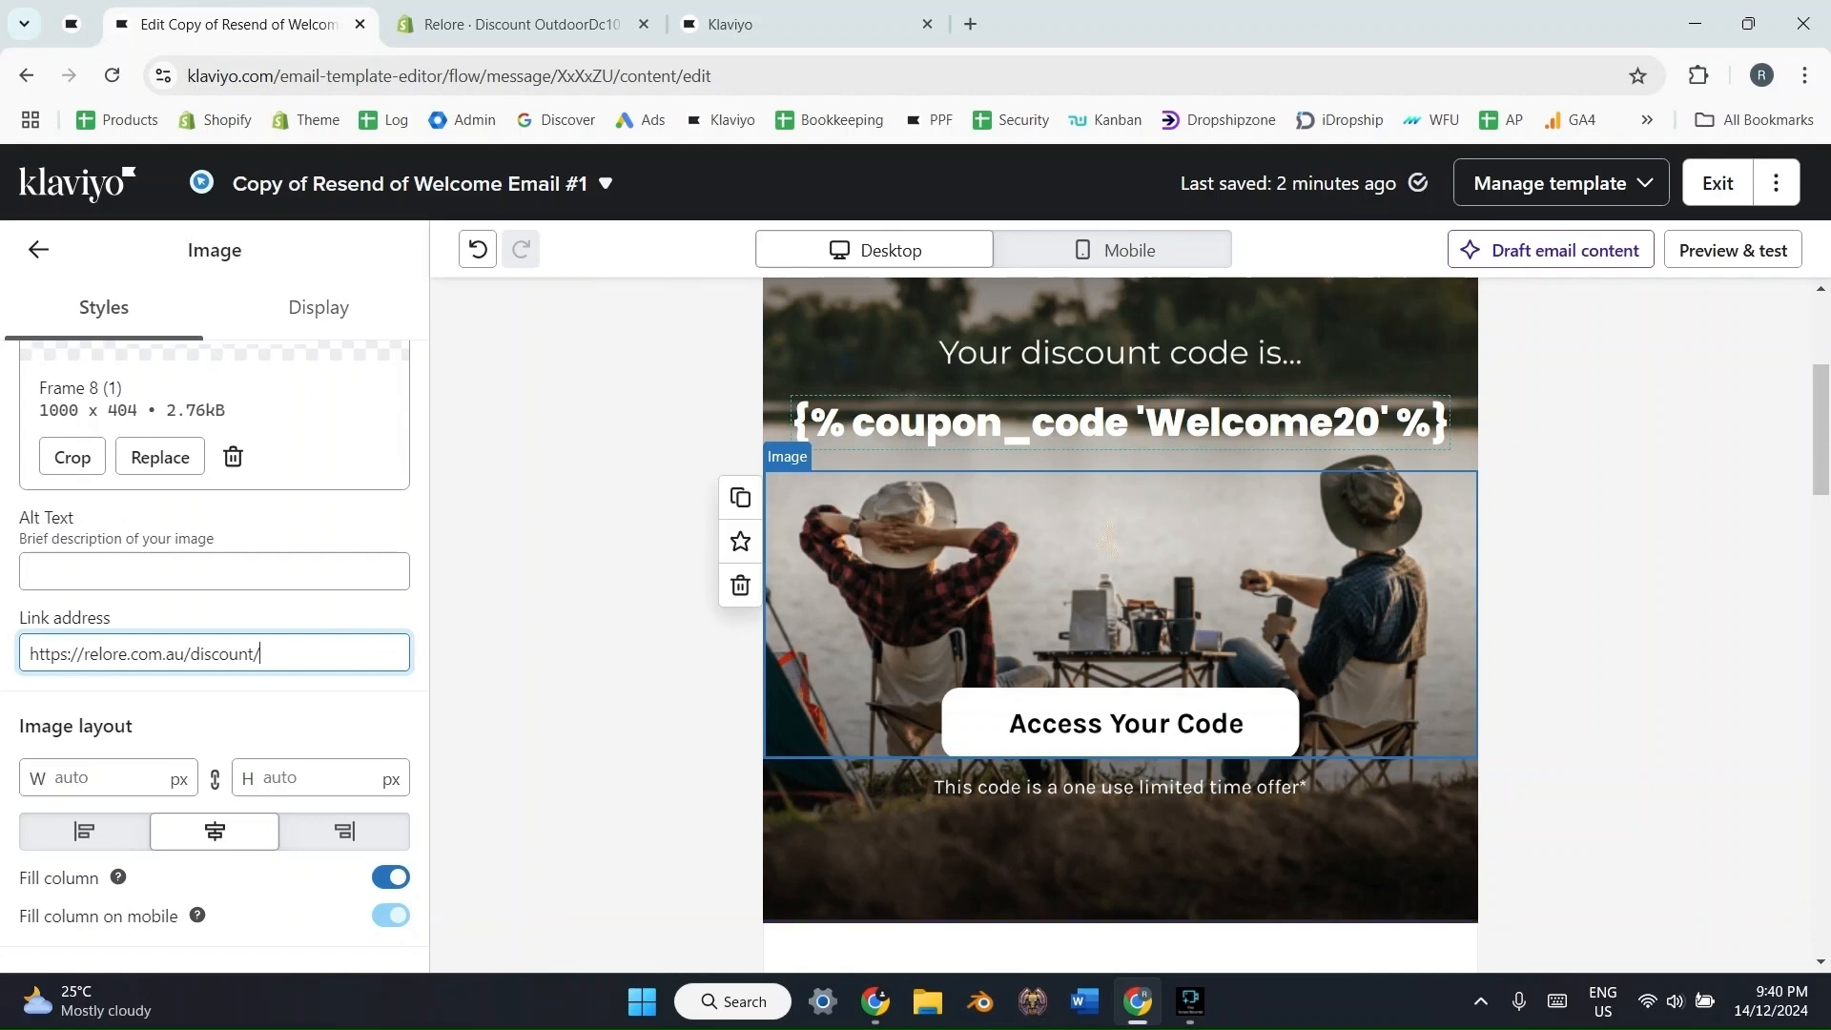
- Copy the coupon tag {% coupon_code 'Welcome20' %} from the email text and append it to the Access Your Code image's link address
scroll(214, 654, "up", 1)
left_click(1120, 422)
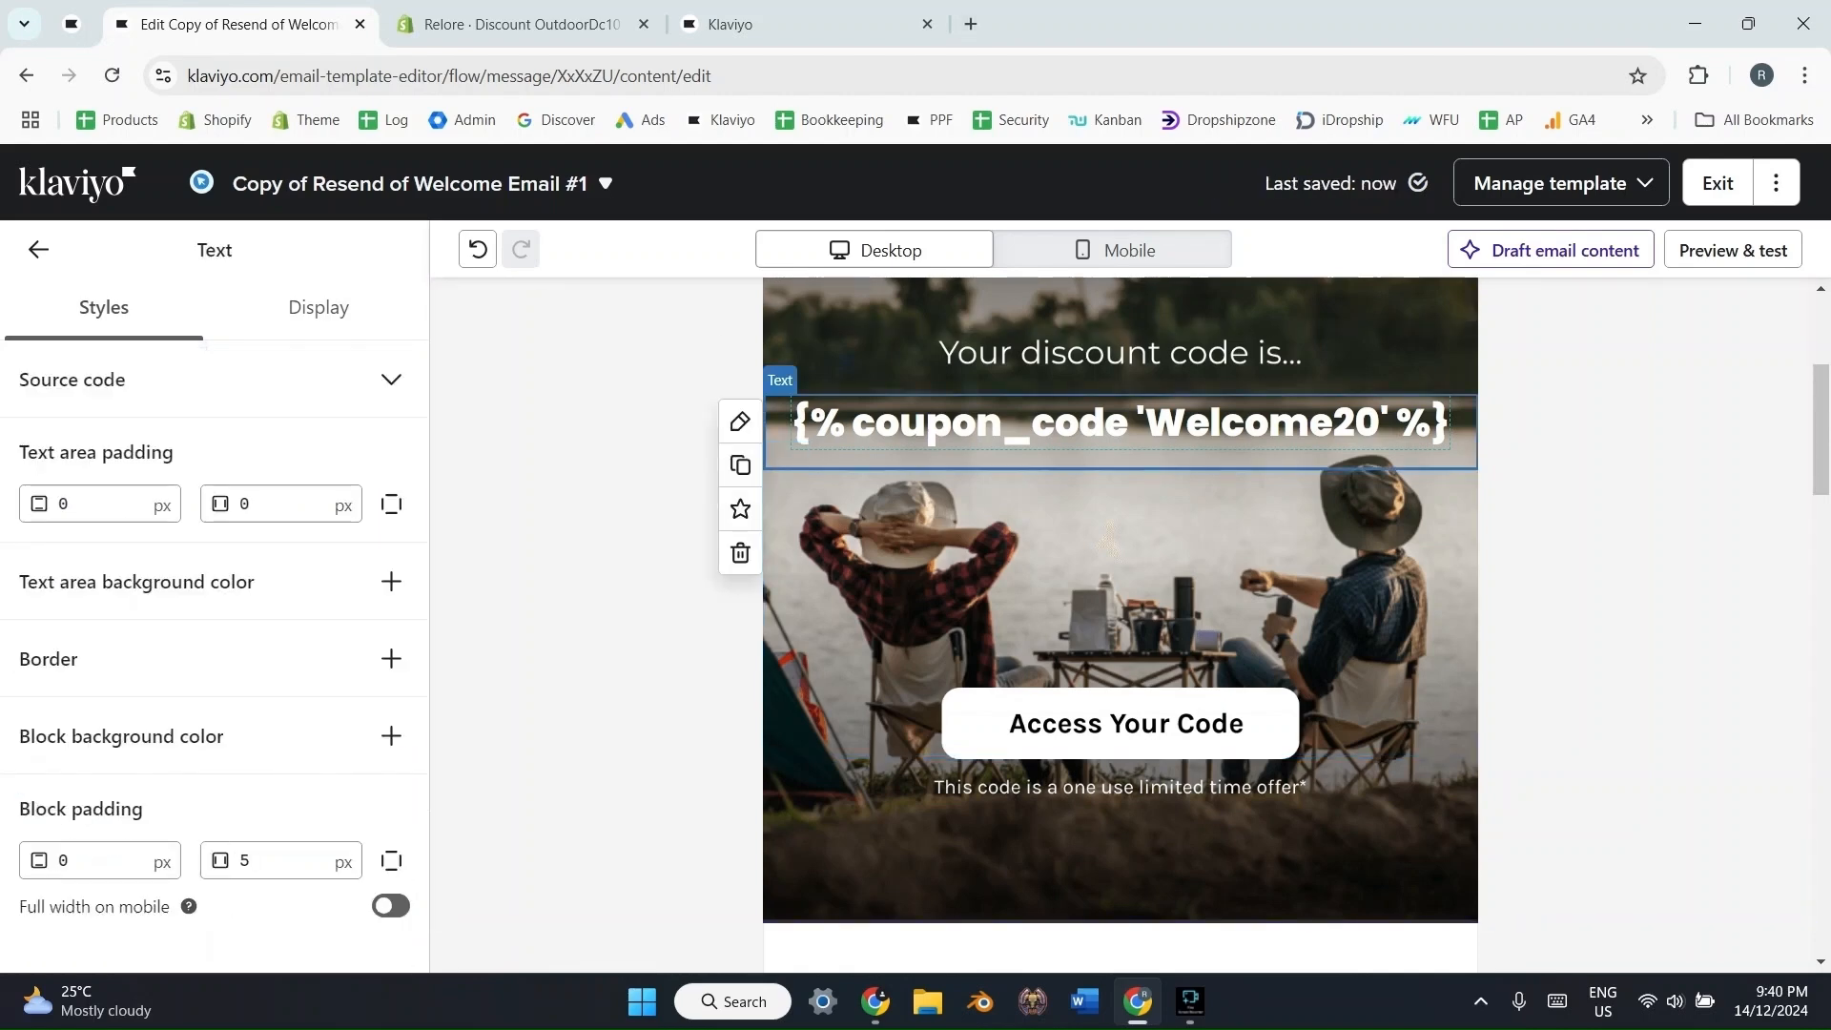
triple_click(1119, 423)
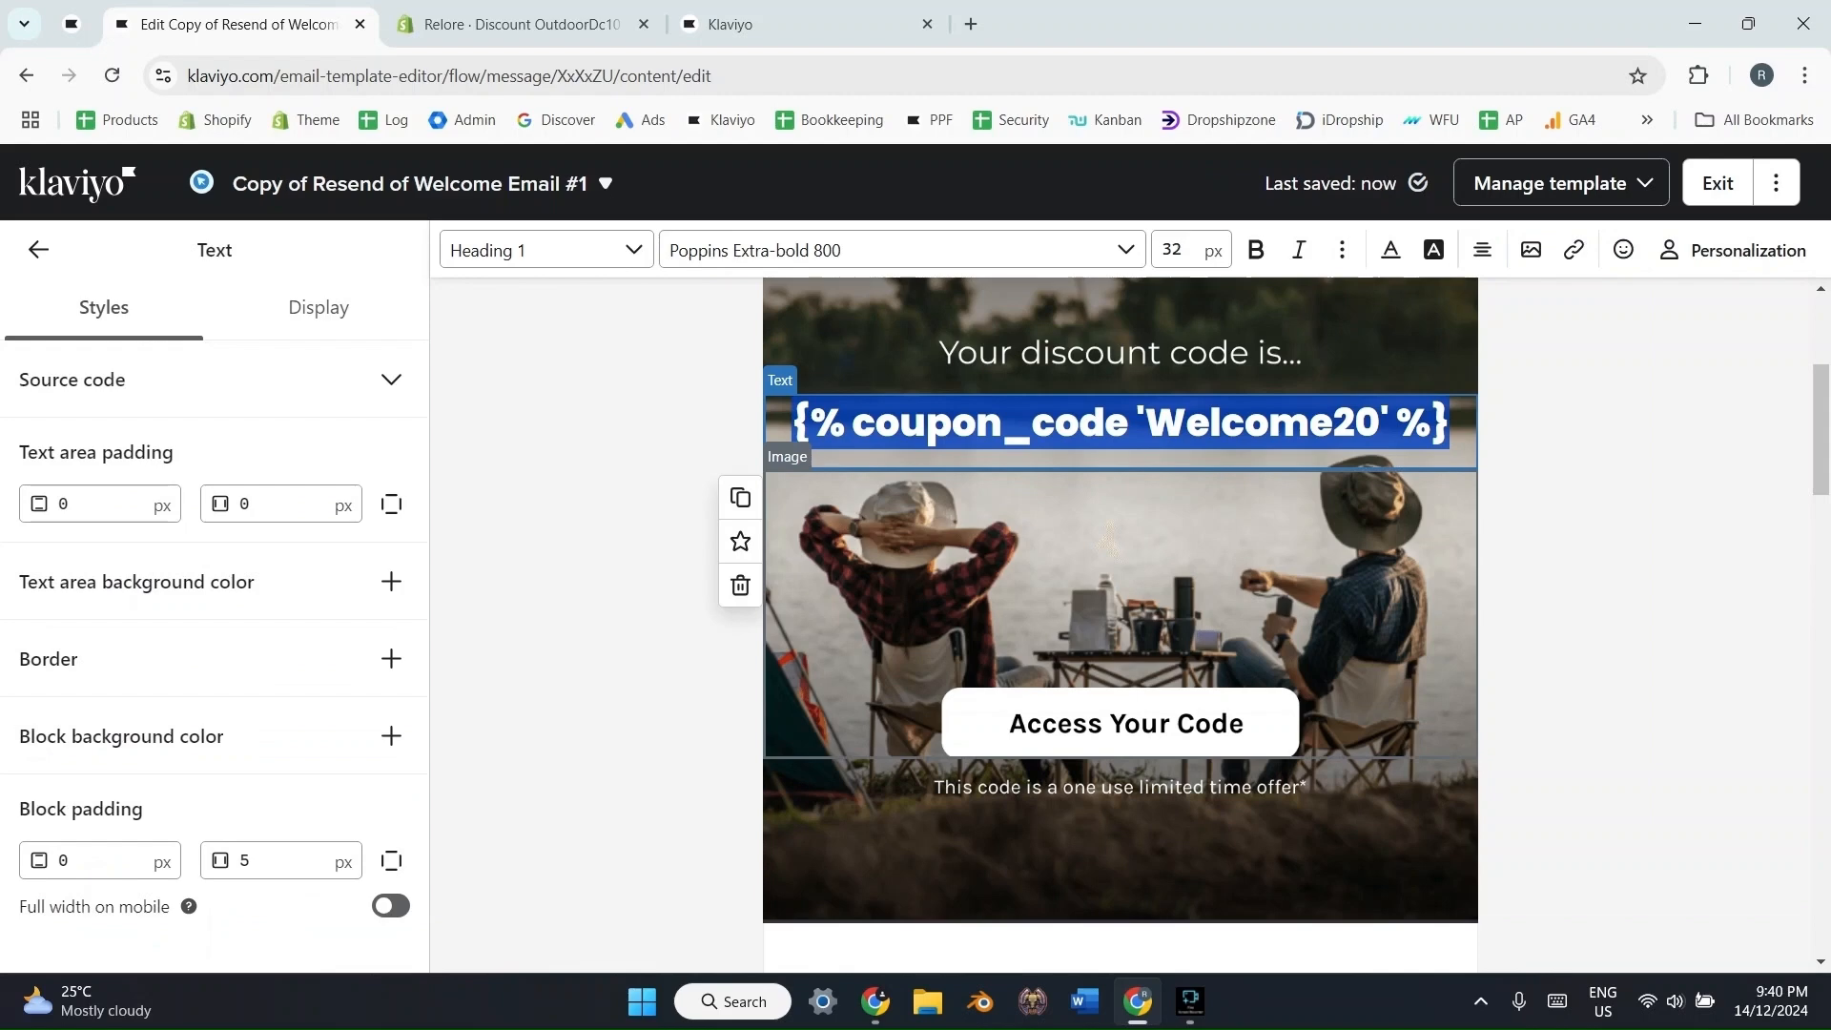
left_click(1120, 722)
scroll(215, 654, "down", 2)
left_click(286, 654)
key("ctrl+v")
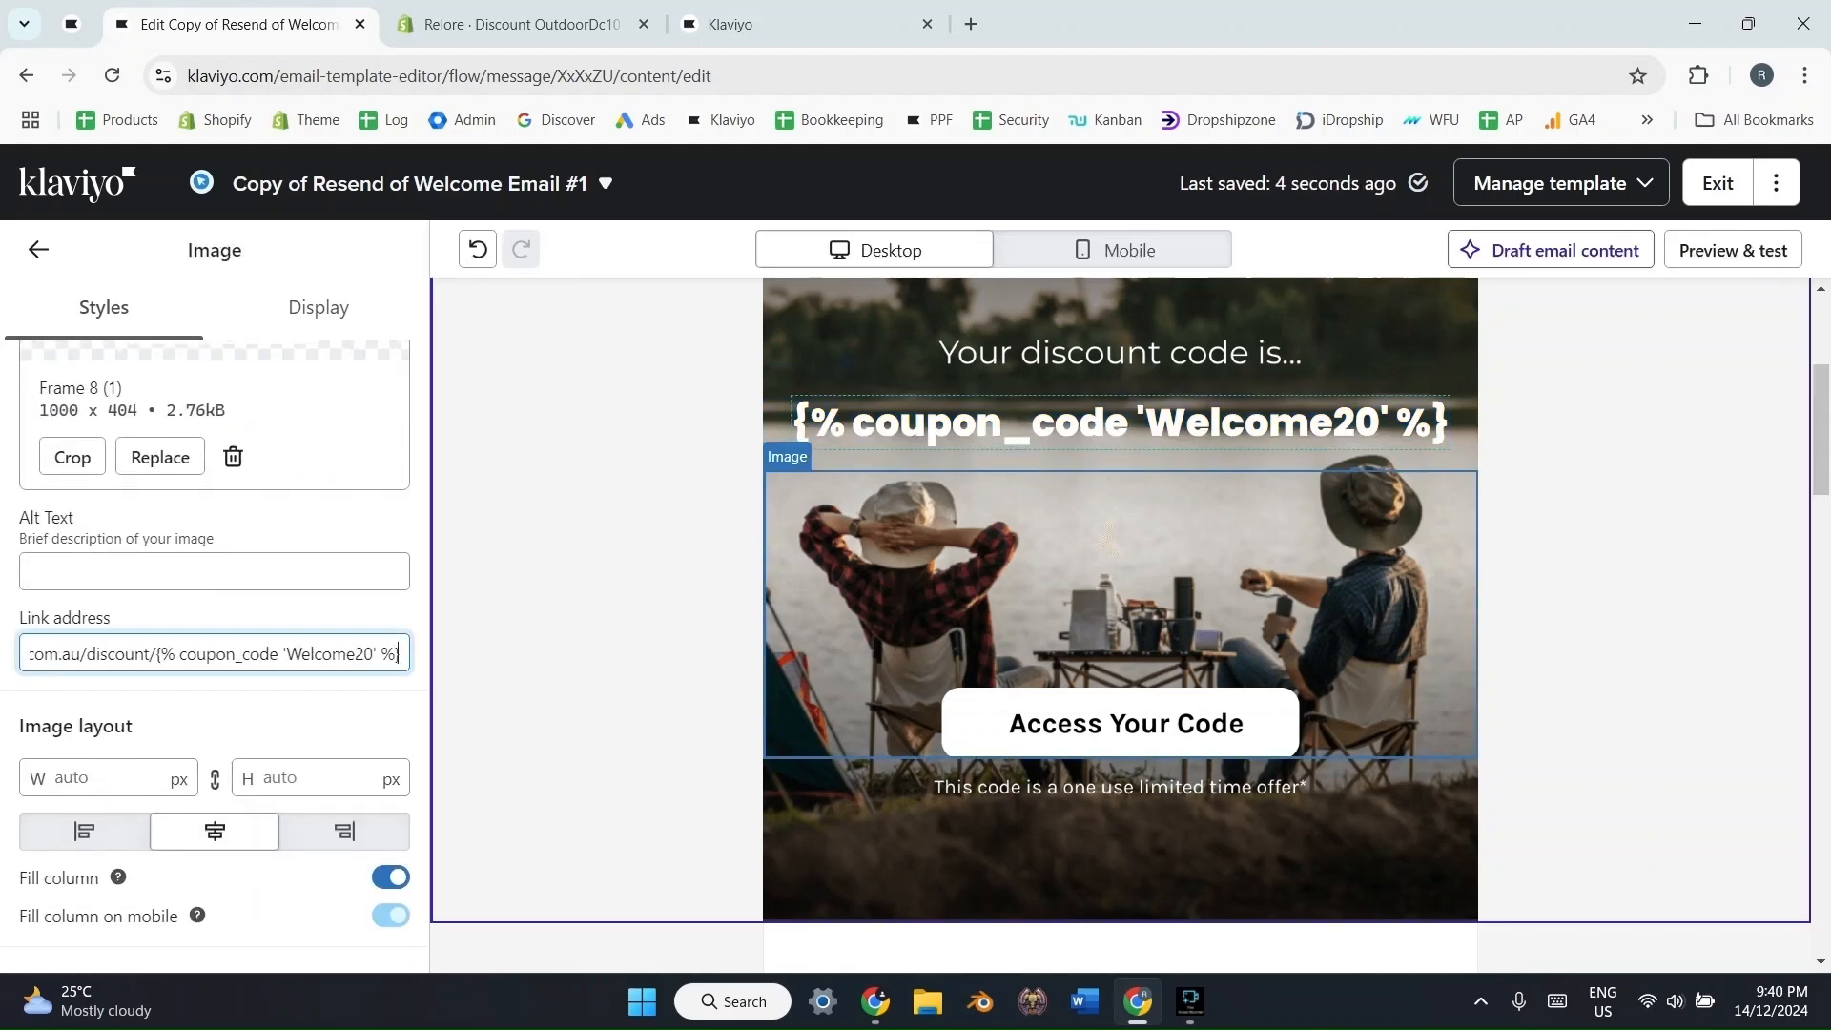
left_click(596, 601)
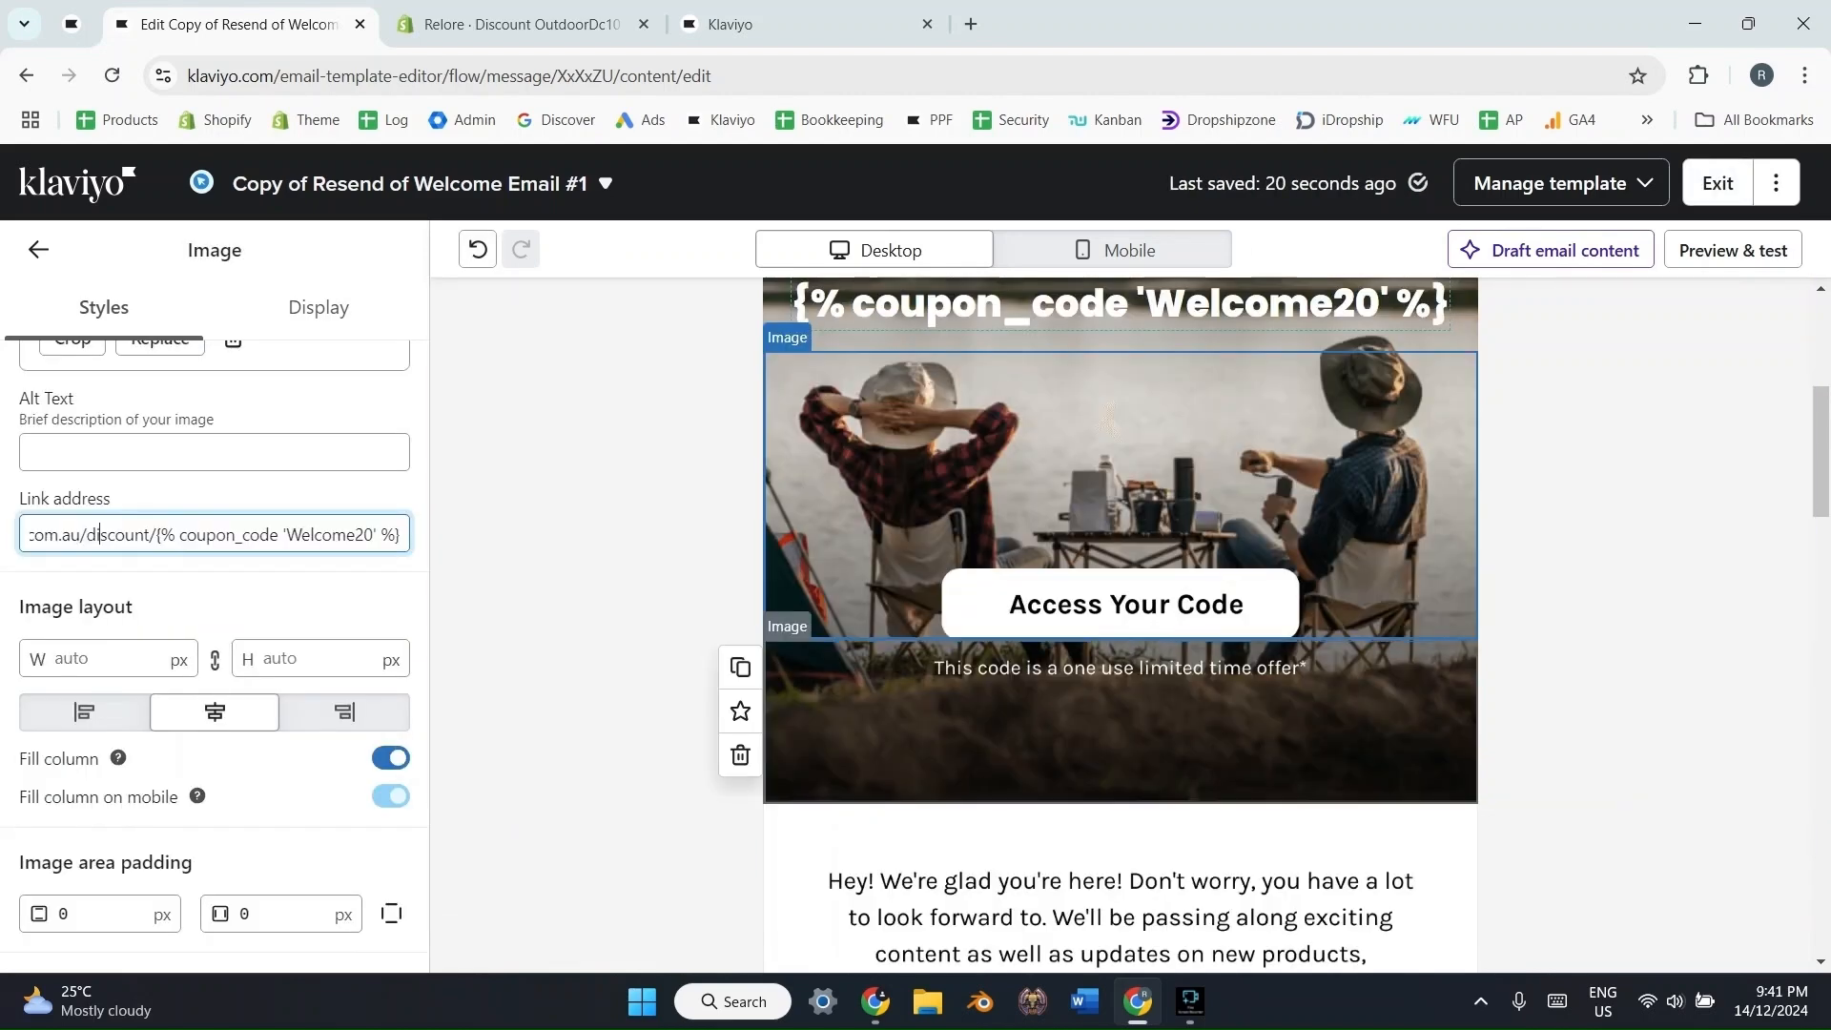
left_click(1120, 315)
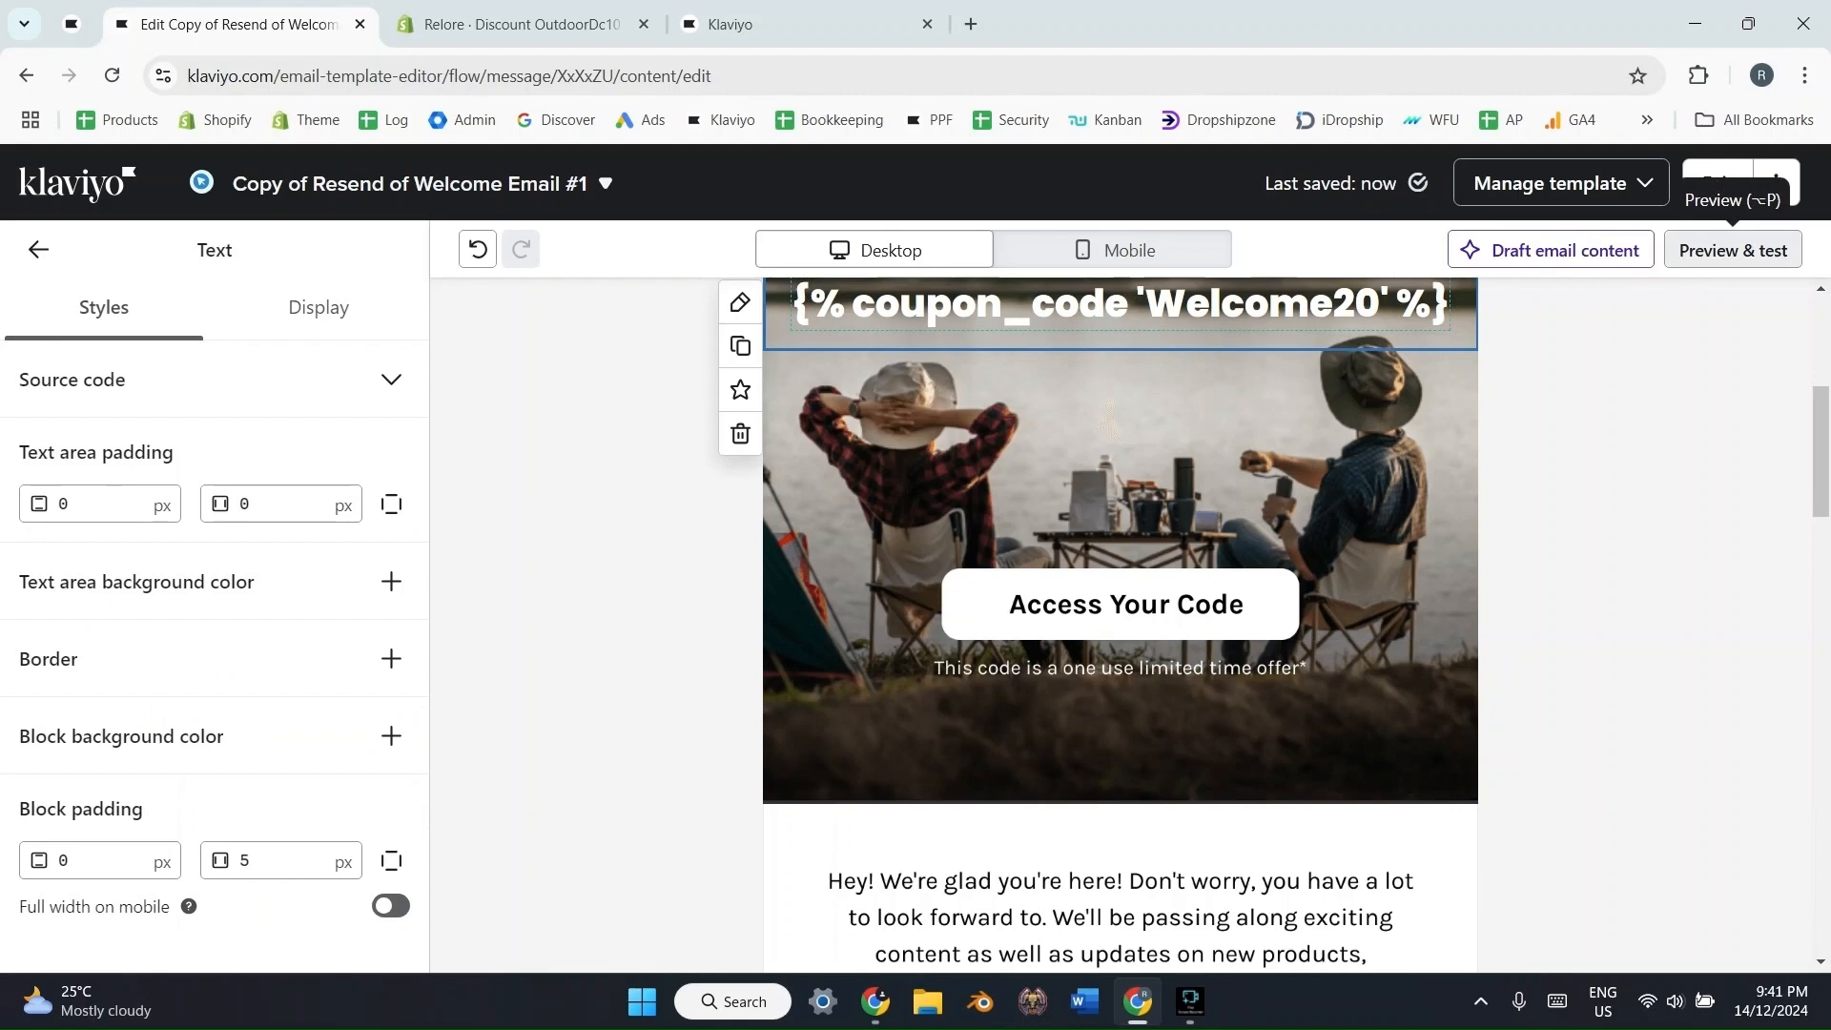
- Preview the email and check the displayed coupon code and the link behind the Access Your Code image
left_click(1732, 249)
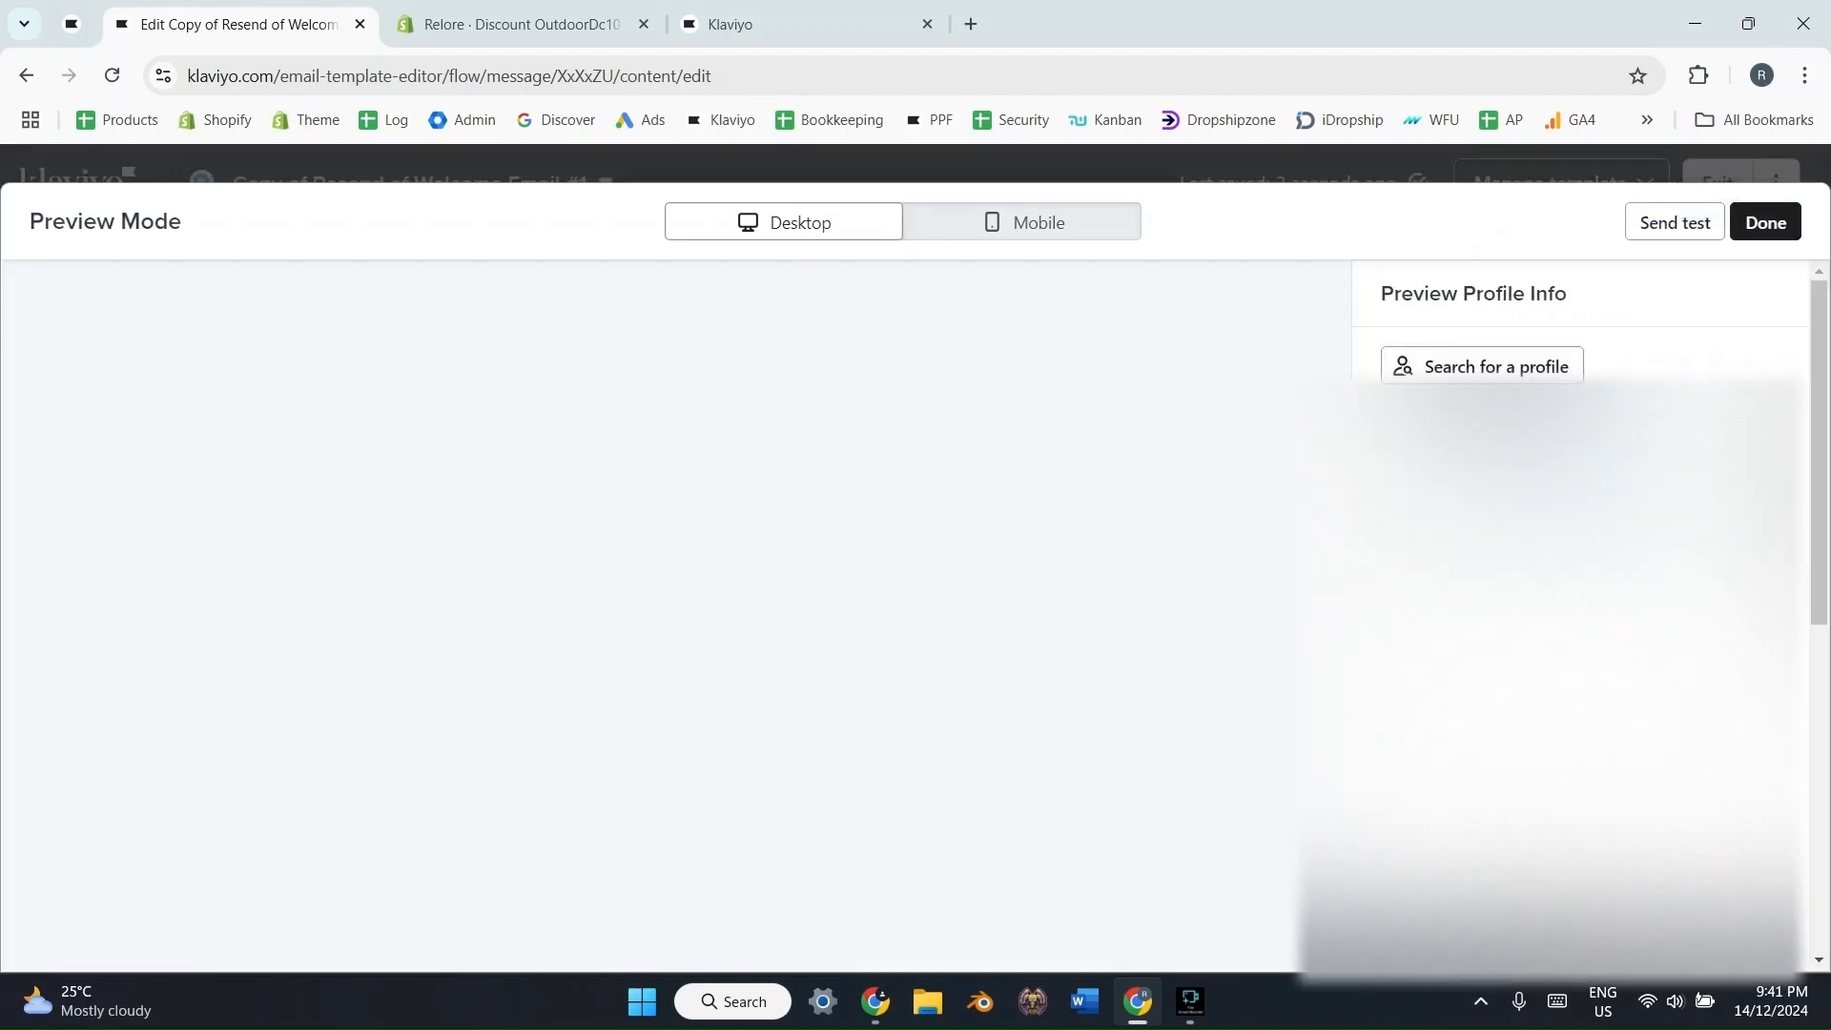
scroll(667, 620, "down", 5)
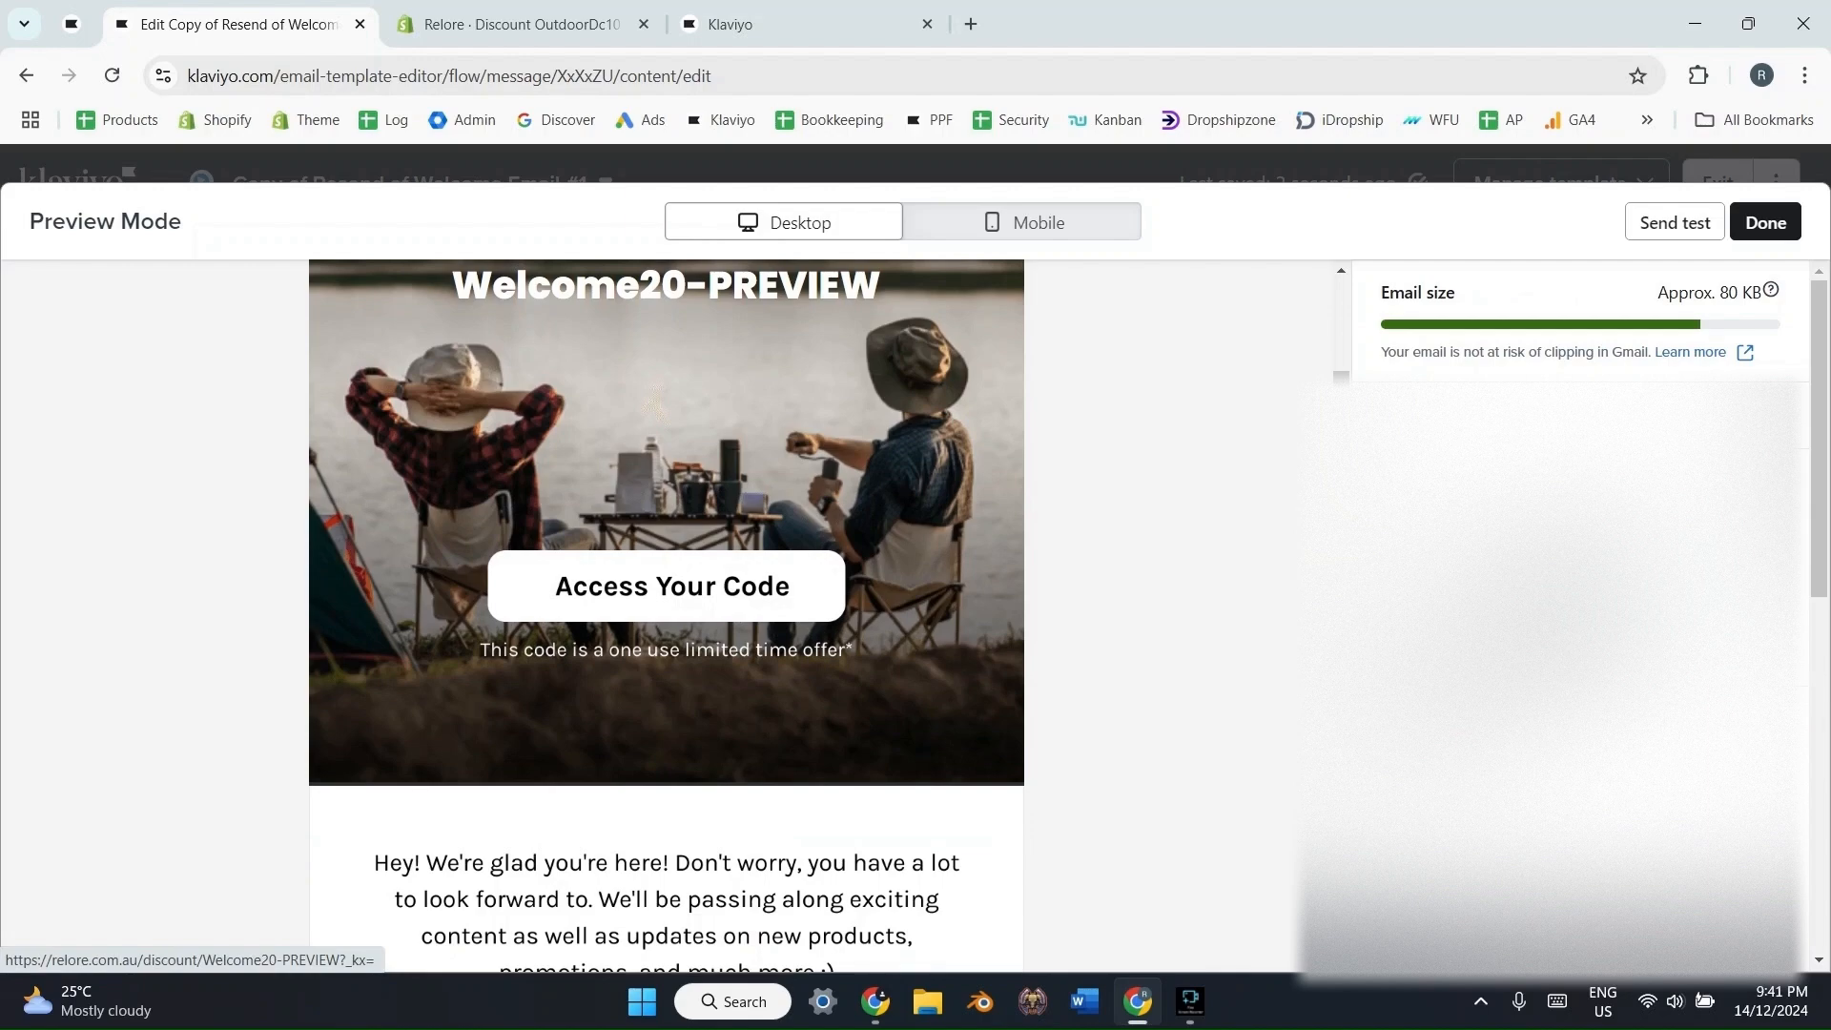
scroll(667, 572, "up", 1)
left_click_drag(492, 408, 879, 409)
left_click(879, 409)
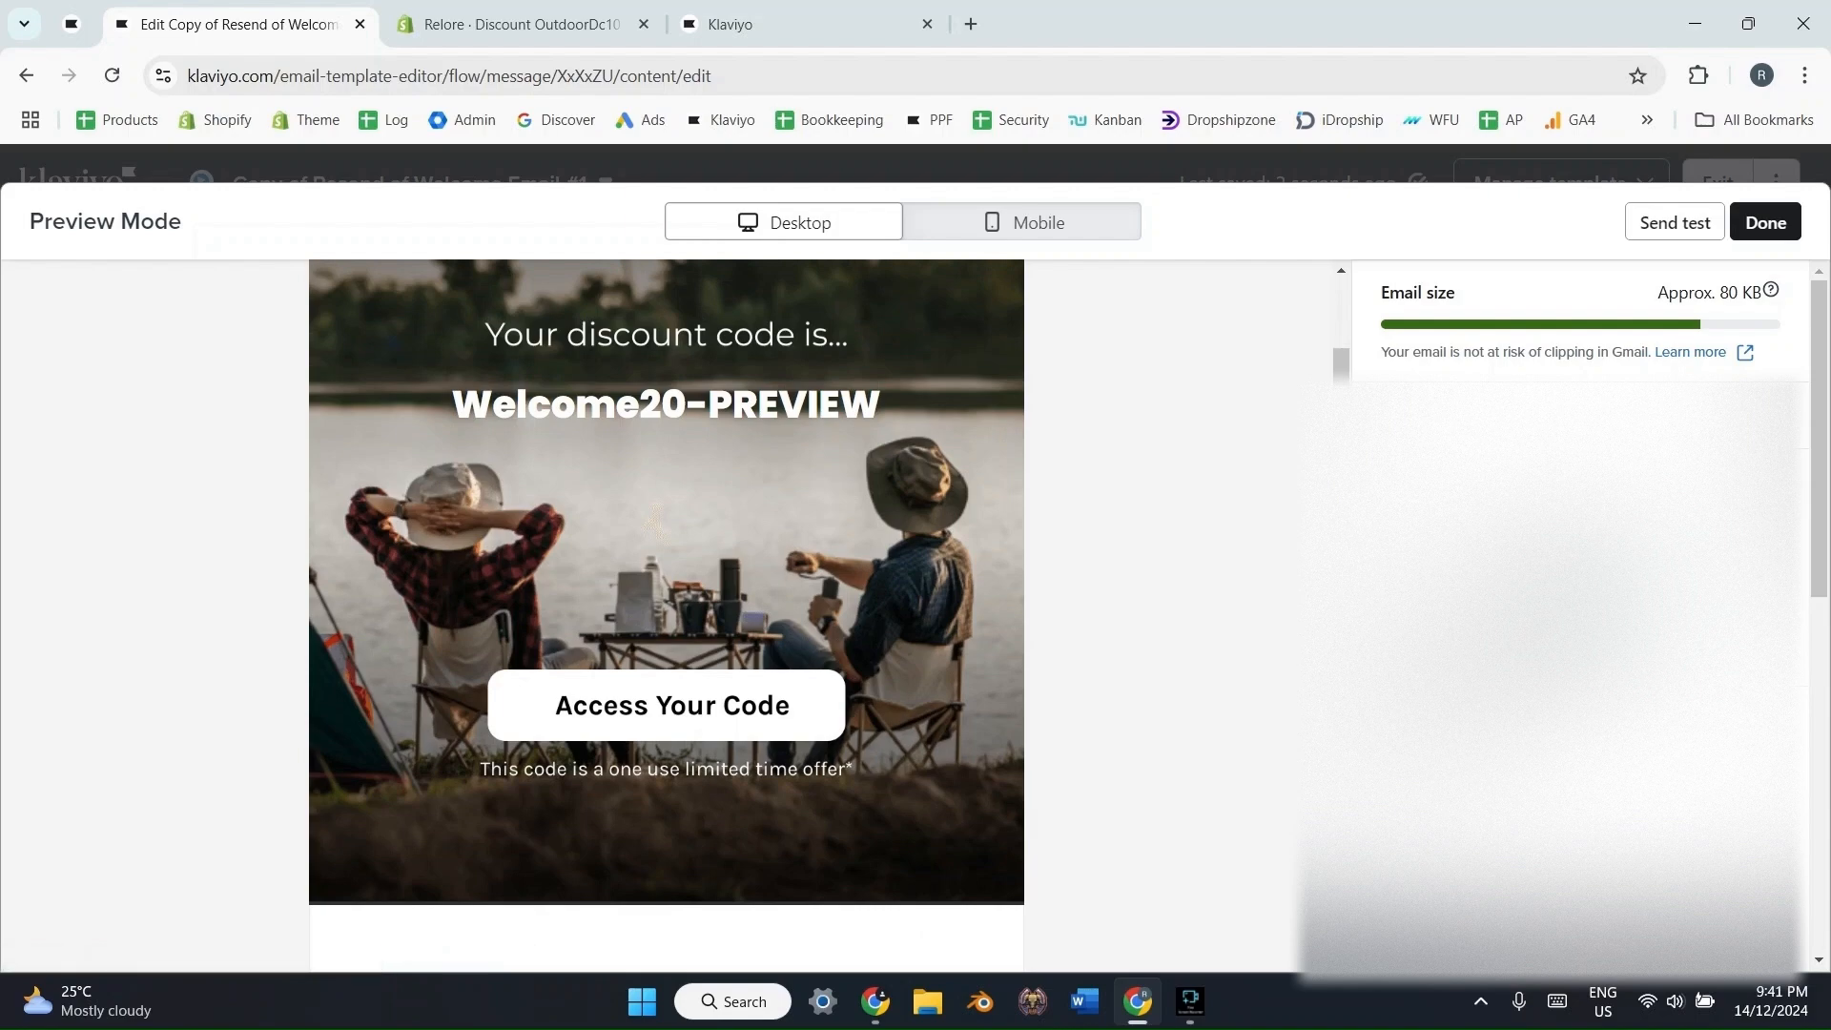
key("Escape")
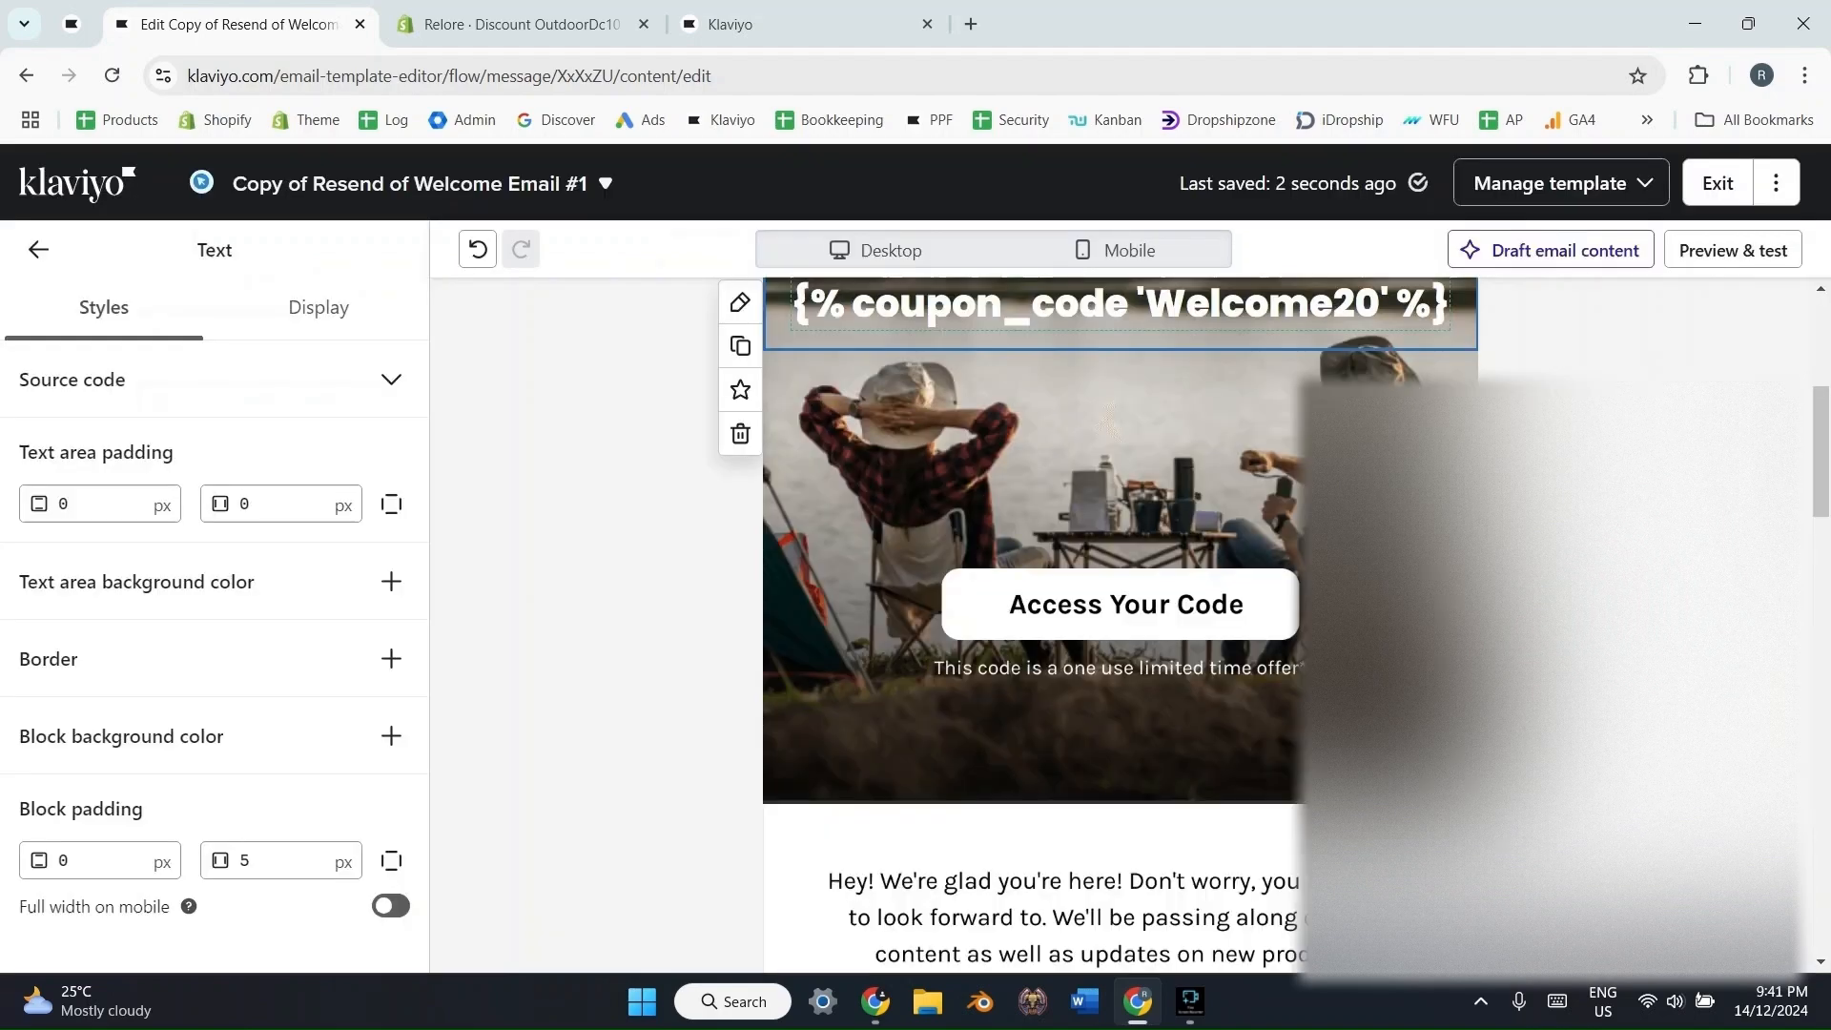
- Compare the Access Your Code image's link address with the coupon tag in the text block above it
scroll(1119, 624, "down", 1)
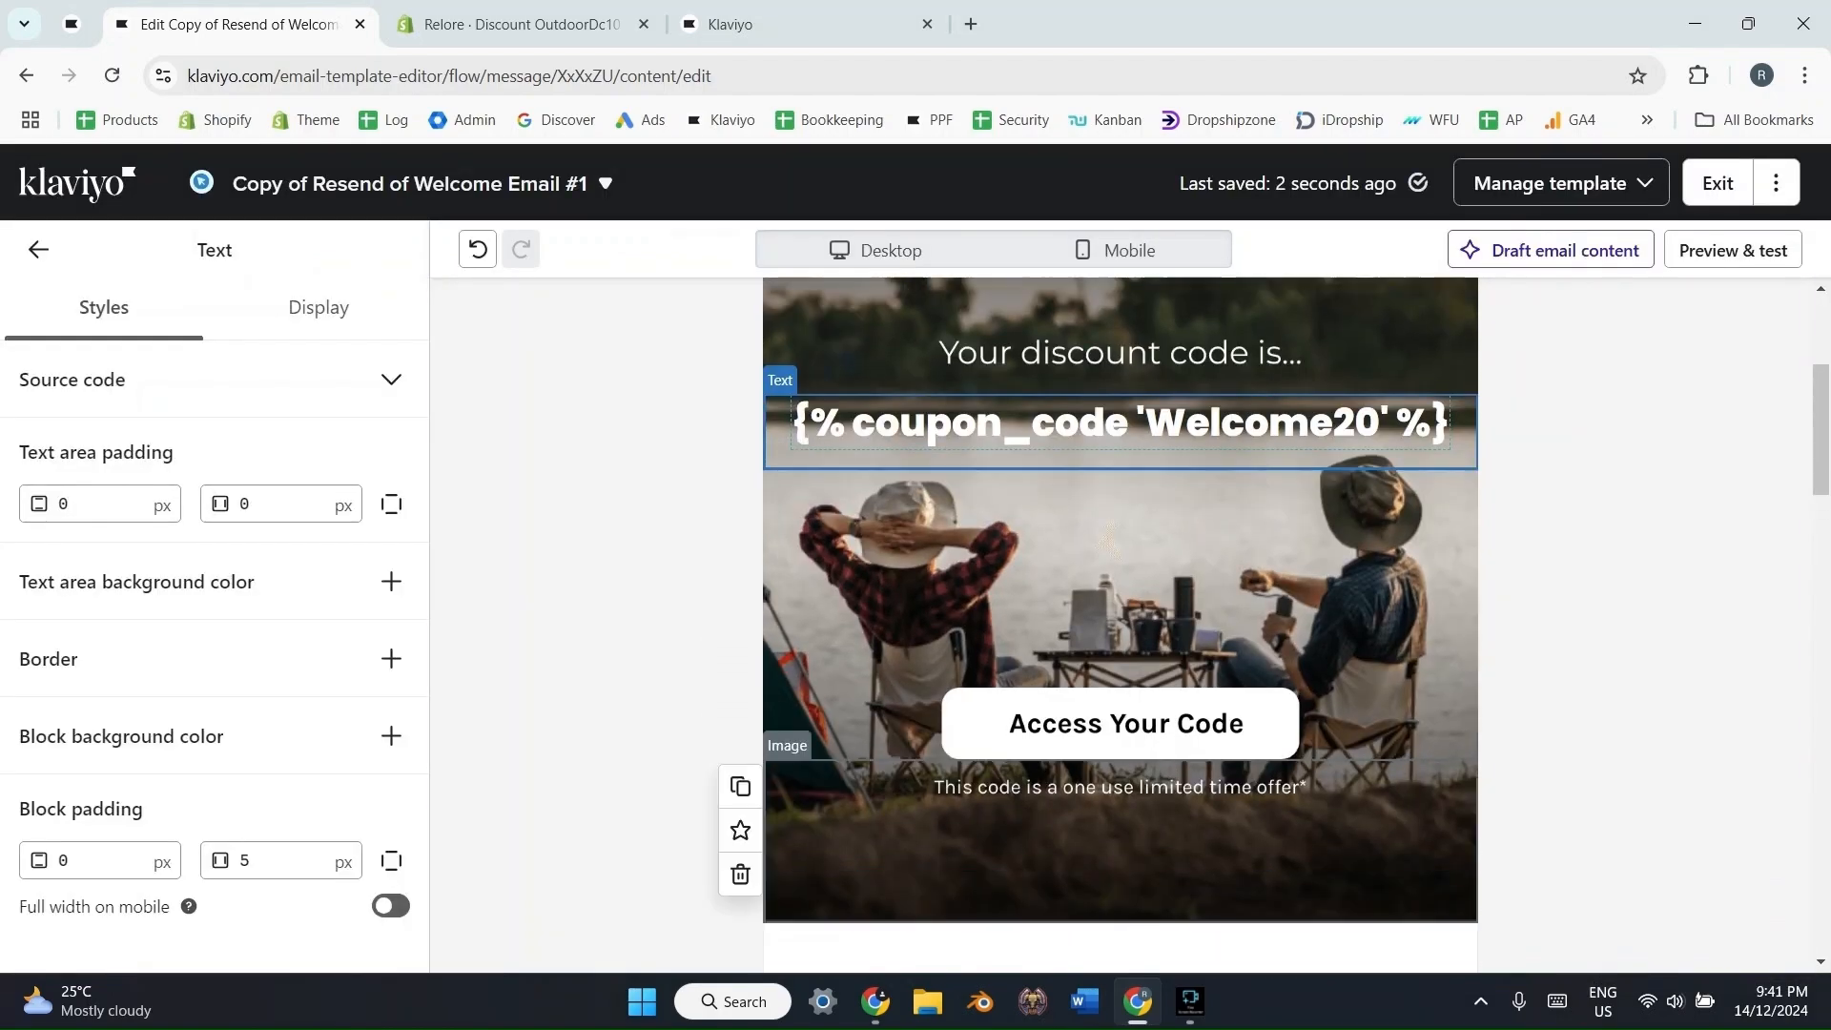
left_click(1120, 613)
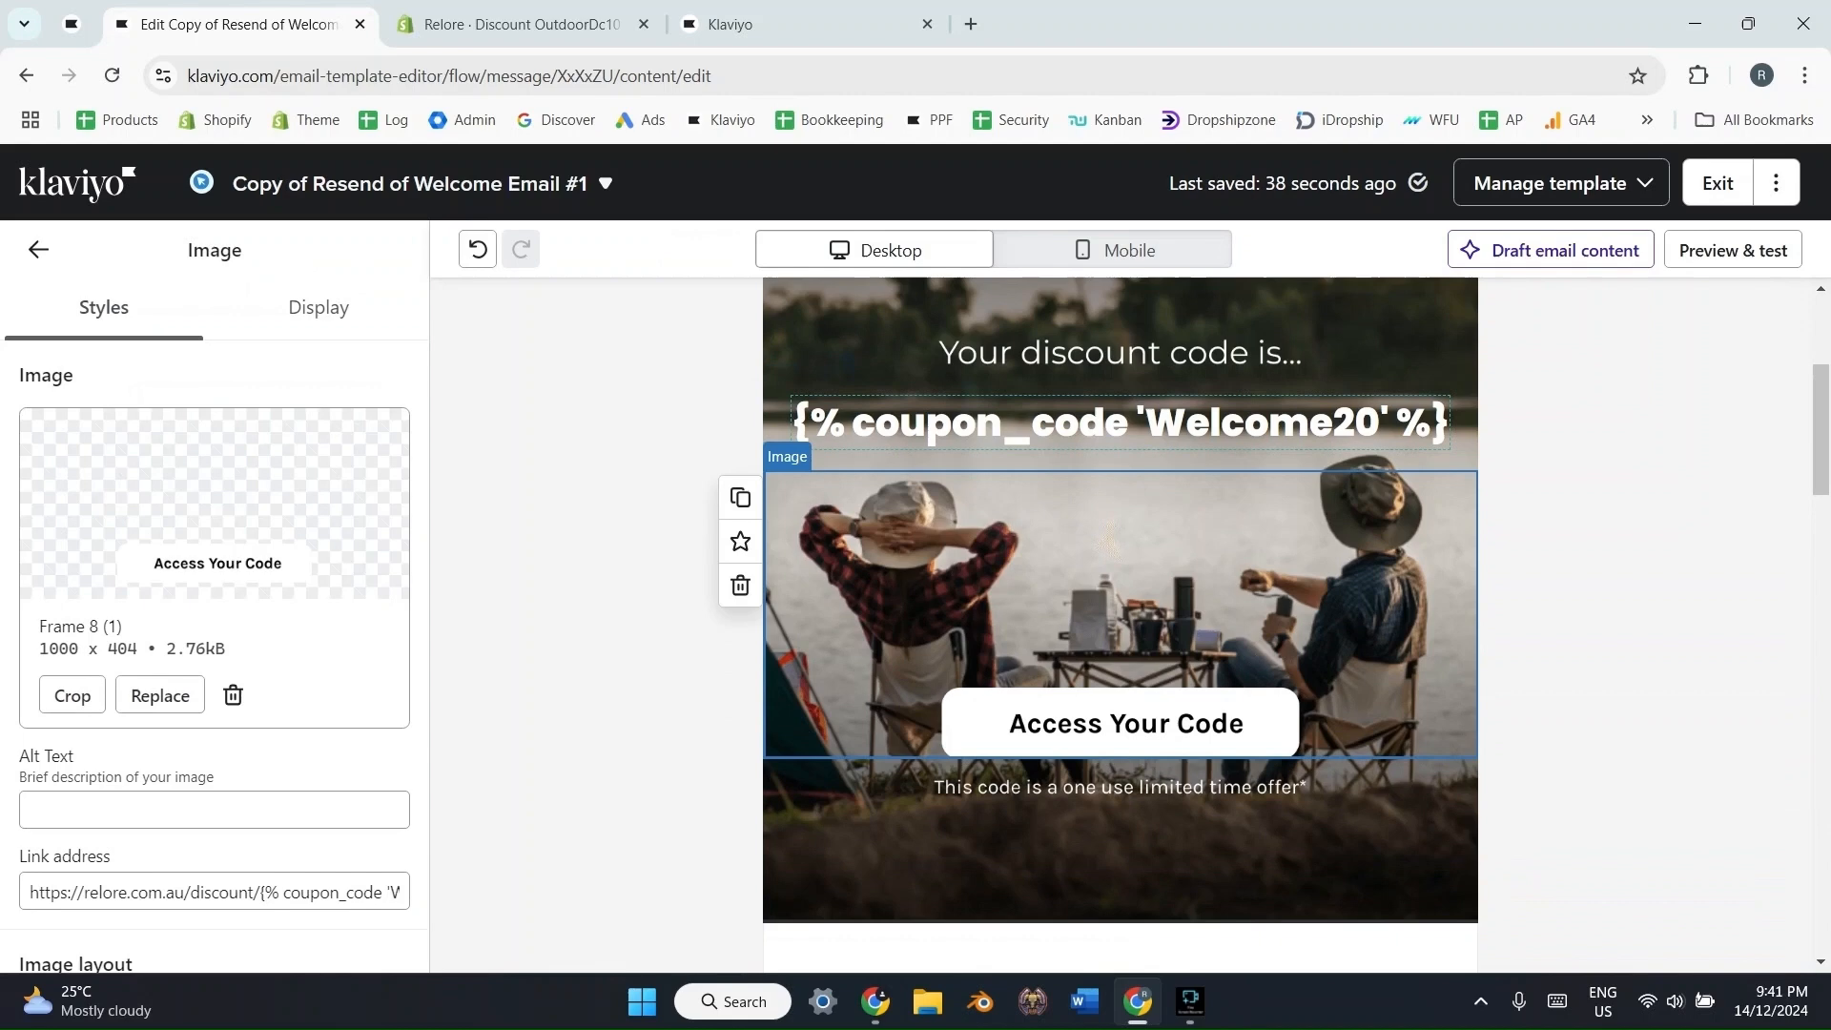
left_click(1119, 423)
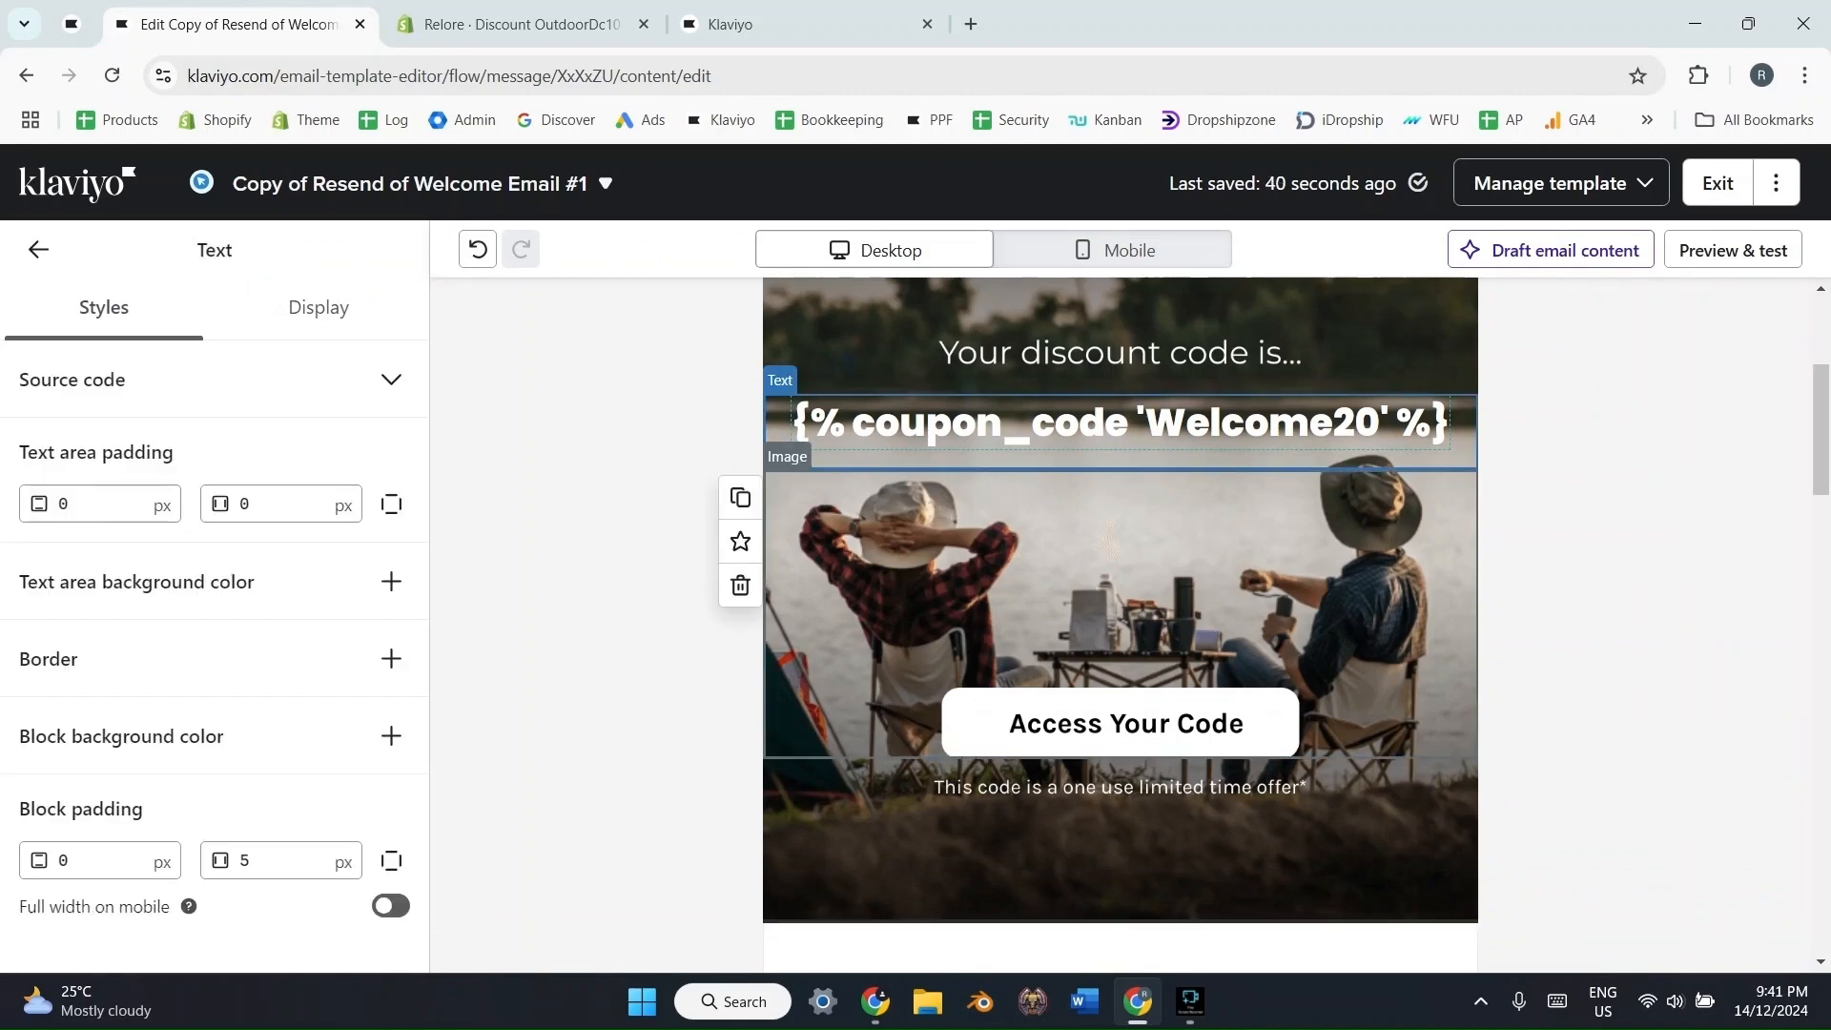
left_click(1119, 613)
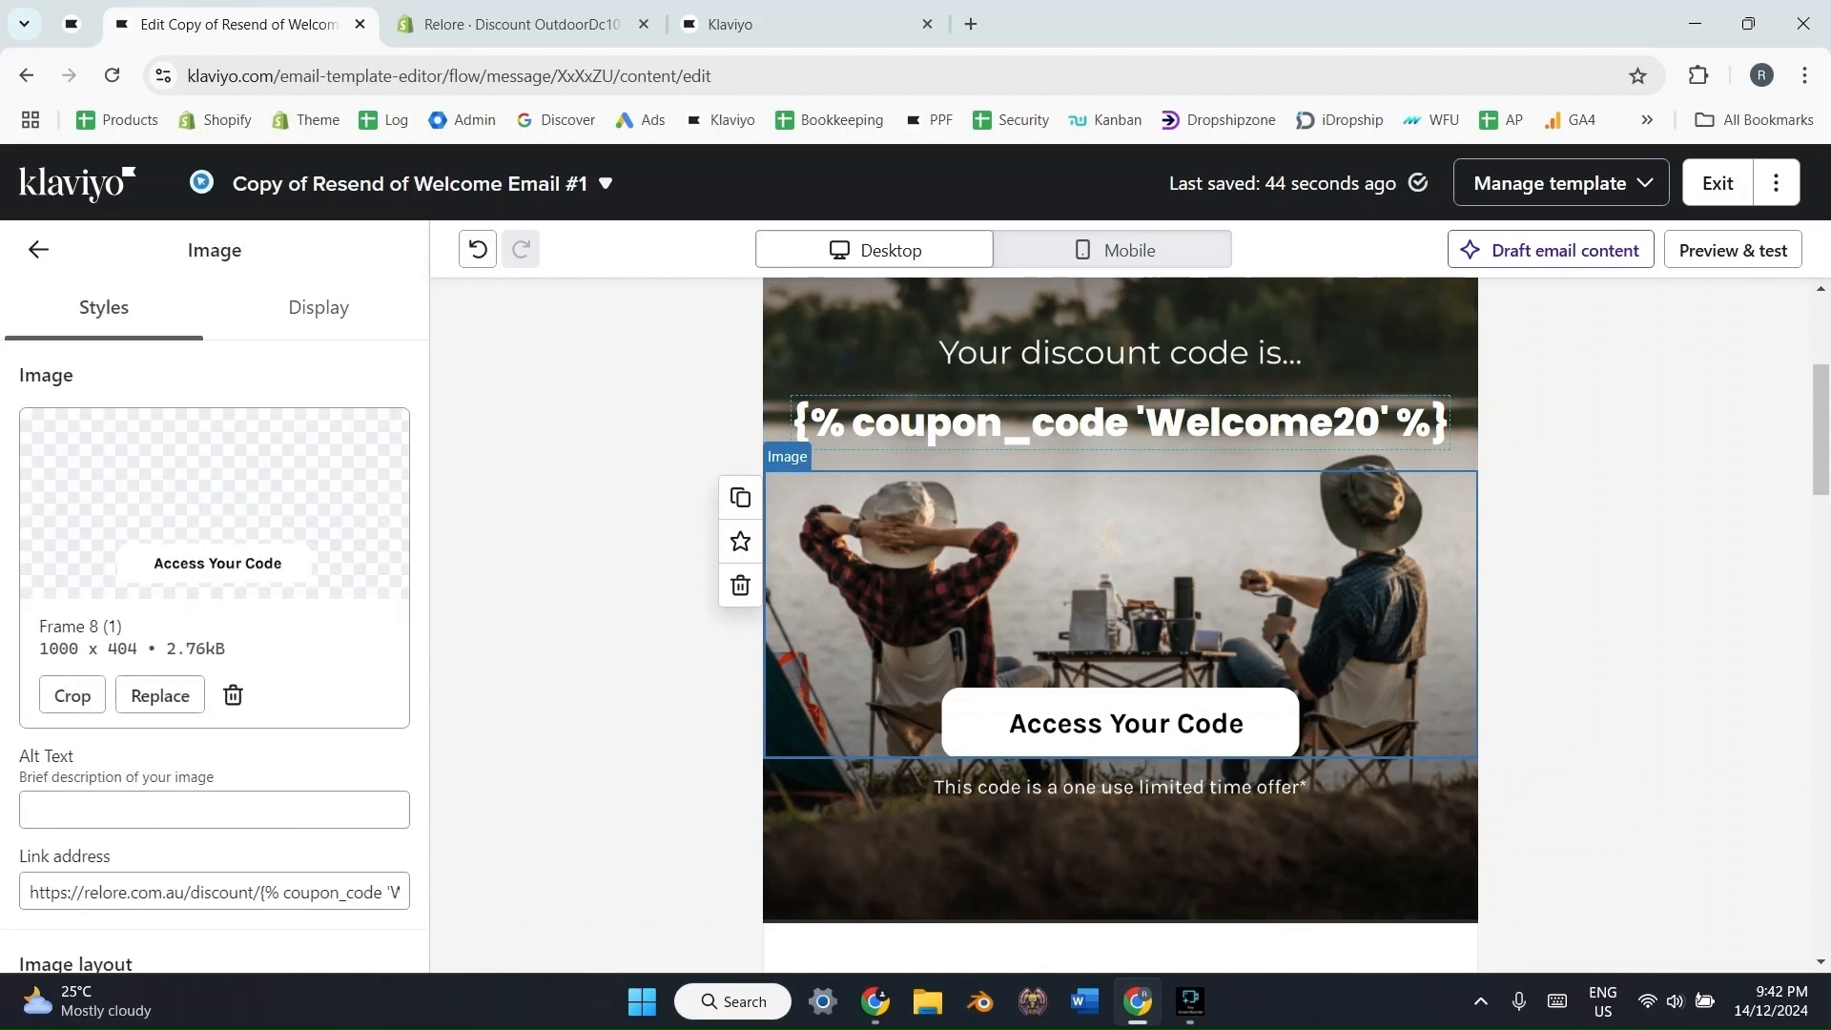
- Open and close the email preview, and inspect the coupon text block and the Access Your Code image in the editor
scroll(1120, 620, "up", 1)
left_click(1733, 250)
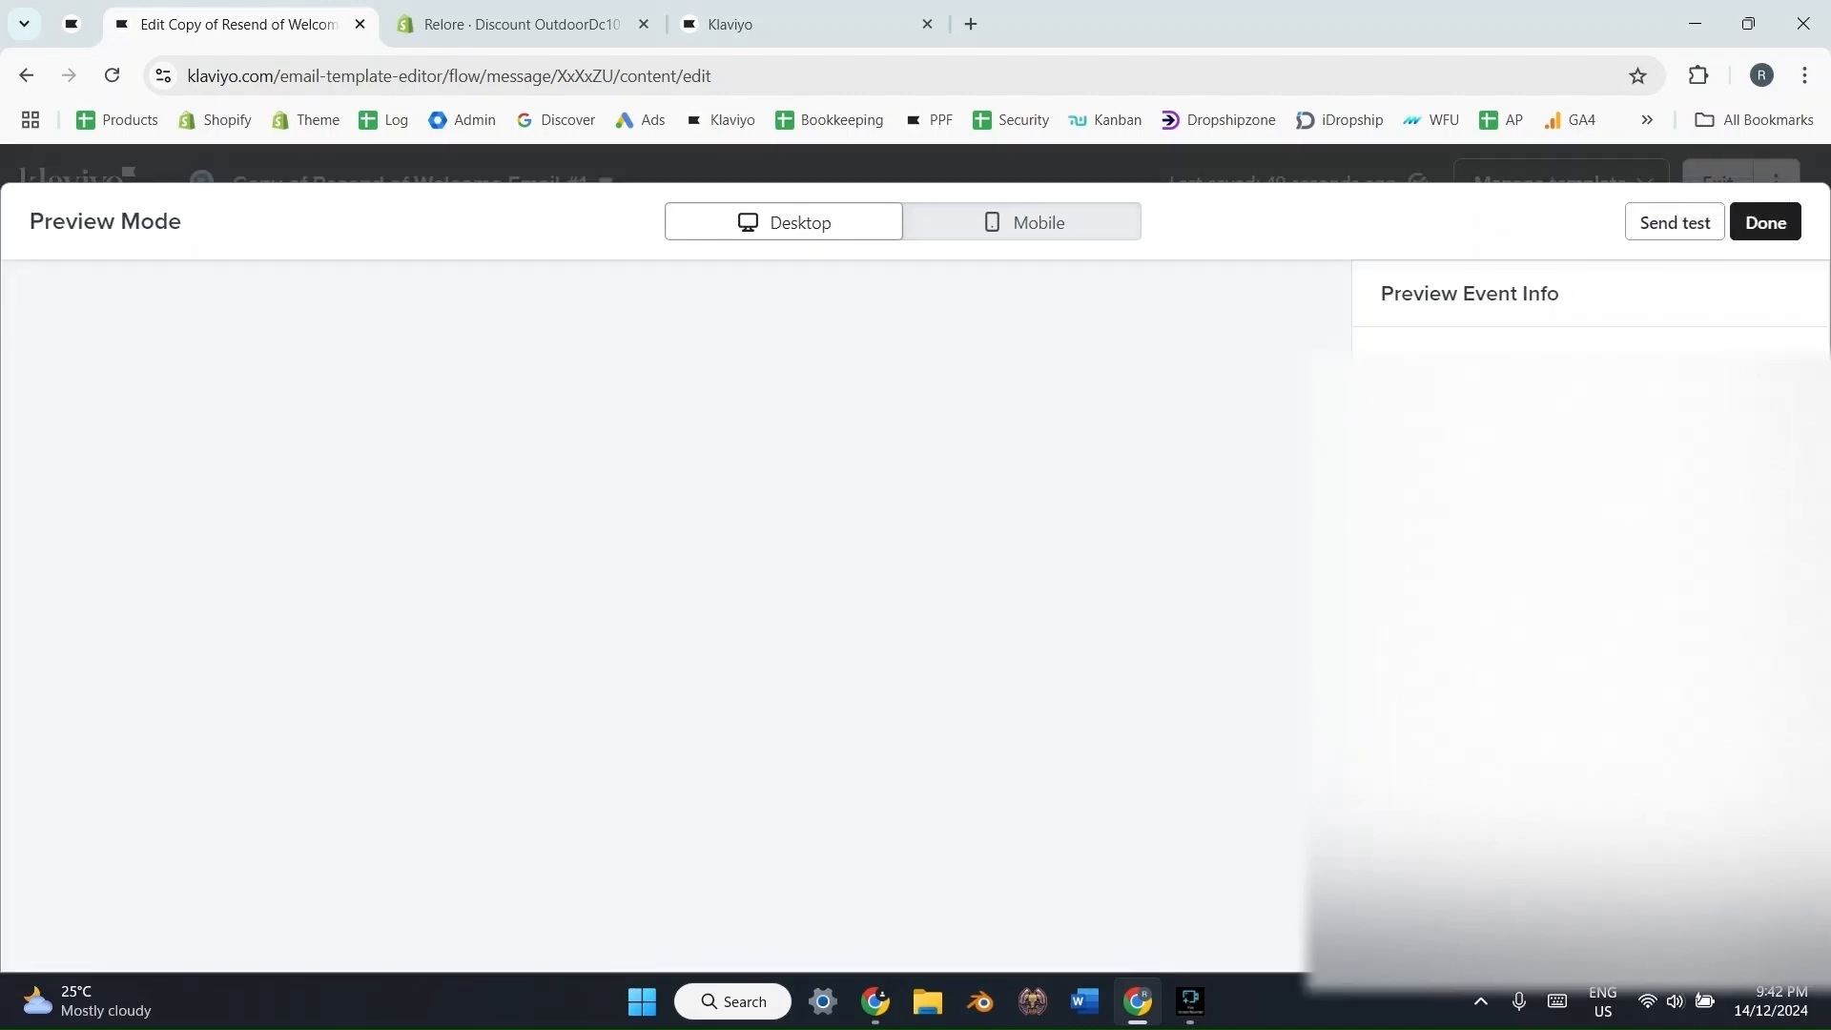
left_click(1765, 227)
scroll(1120, 625, "down", 1)
scroll(1119, 625, "up", 1)
scroll(1120, 625, "down", 1)
left_click(1120, 422)
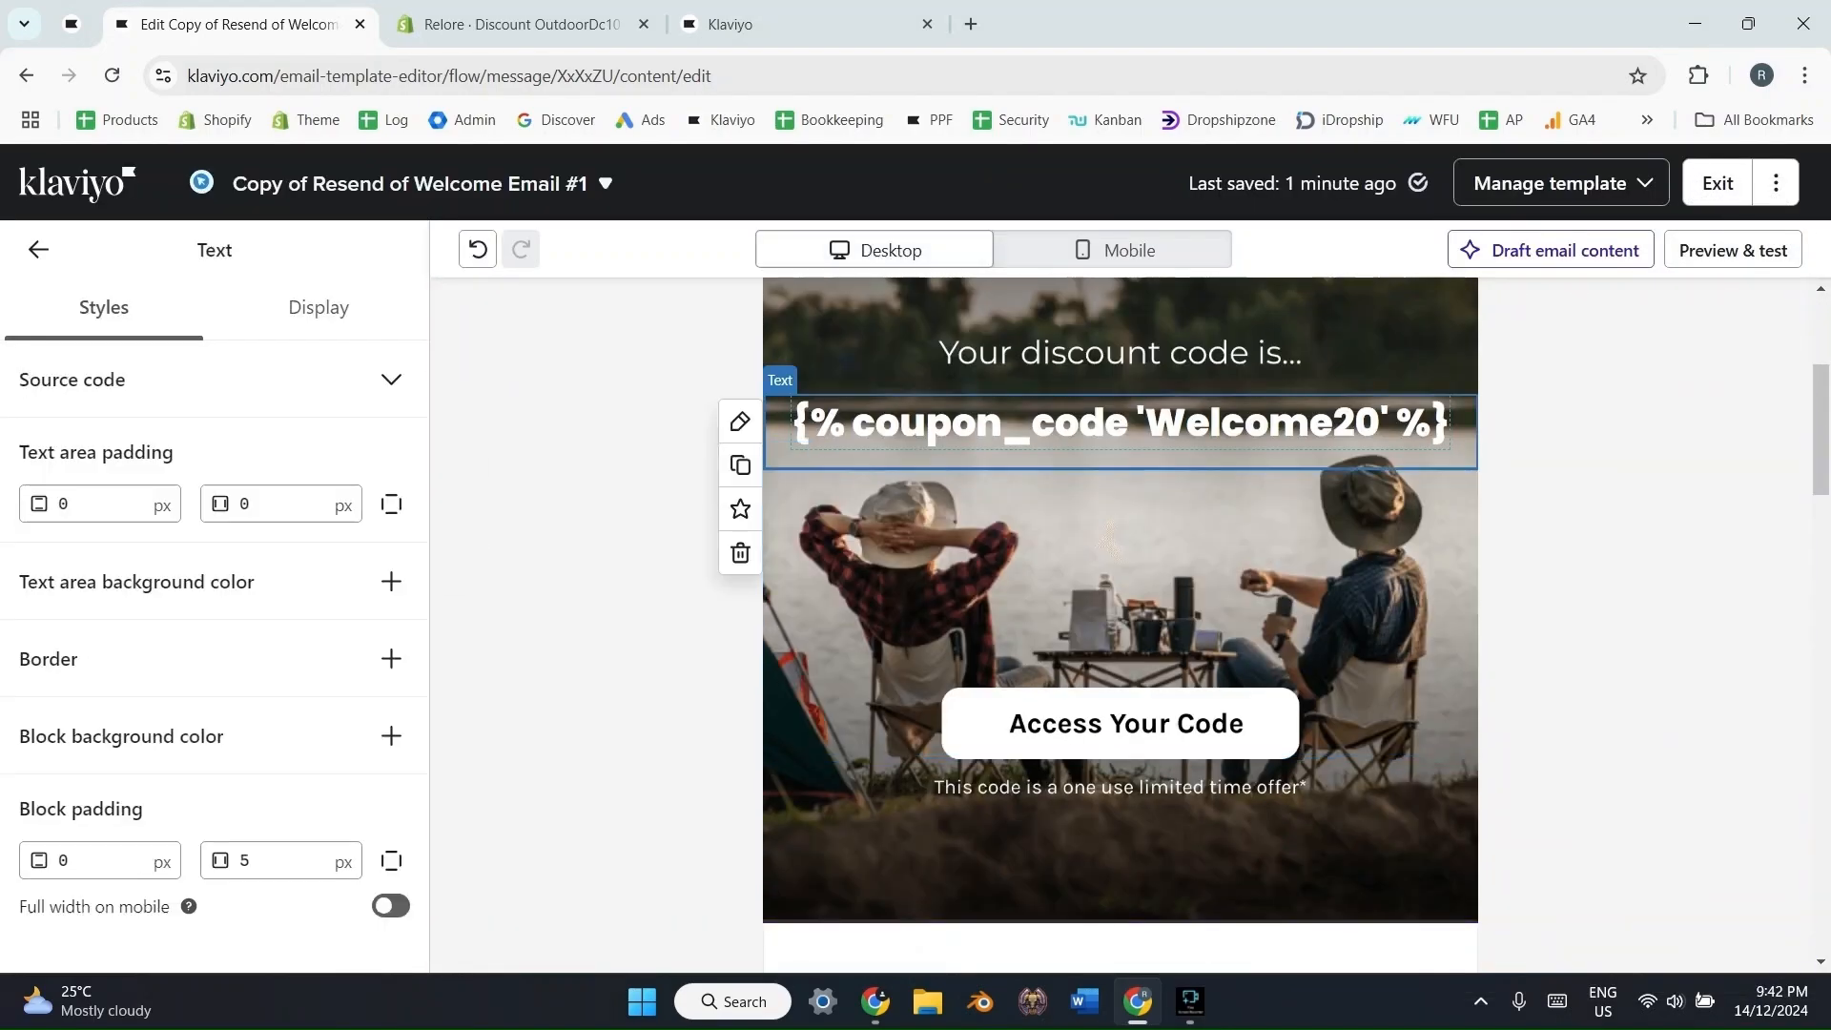
left_click(1120, 616)
left_click(523, 24)
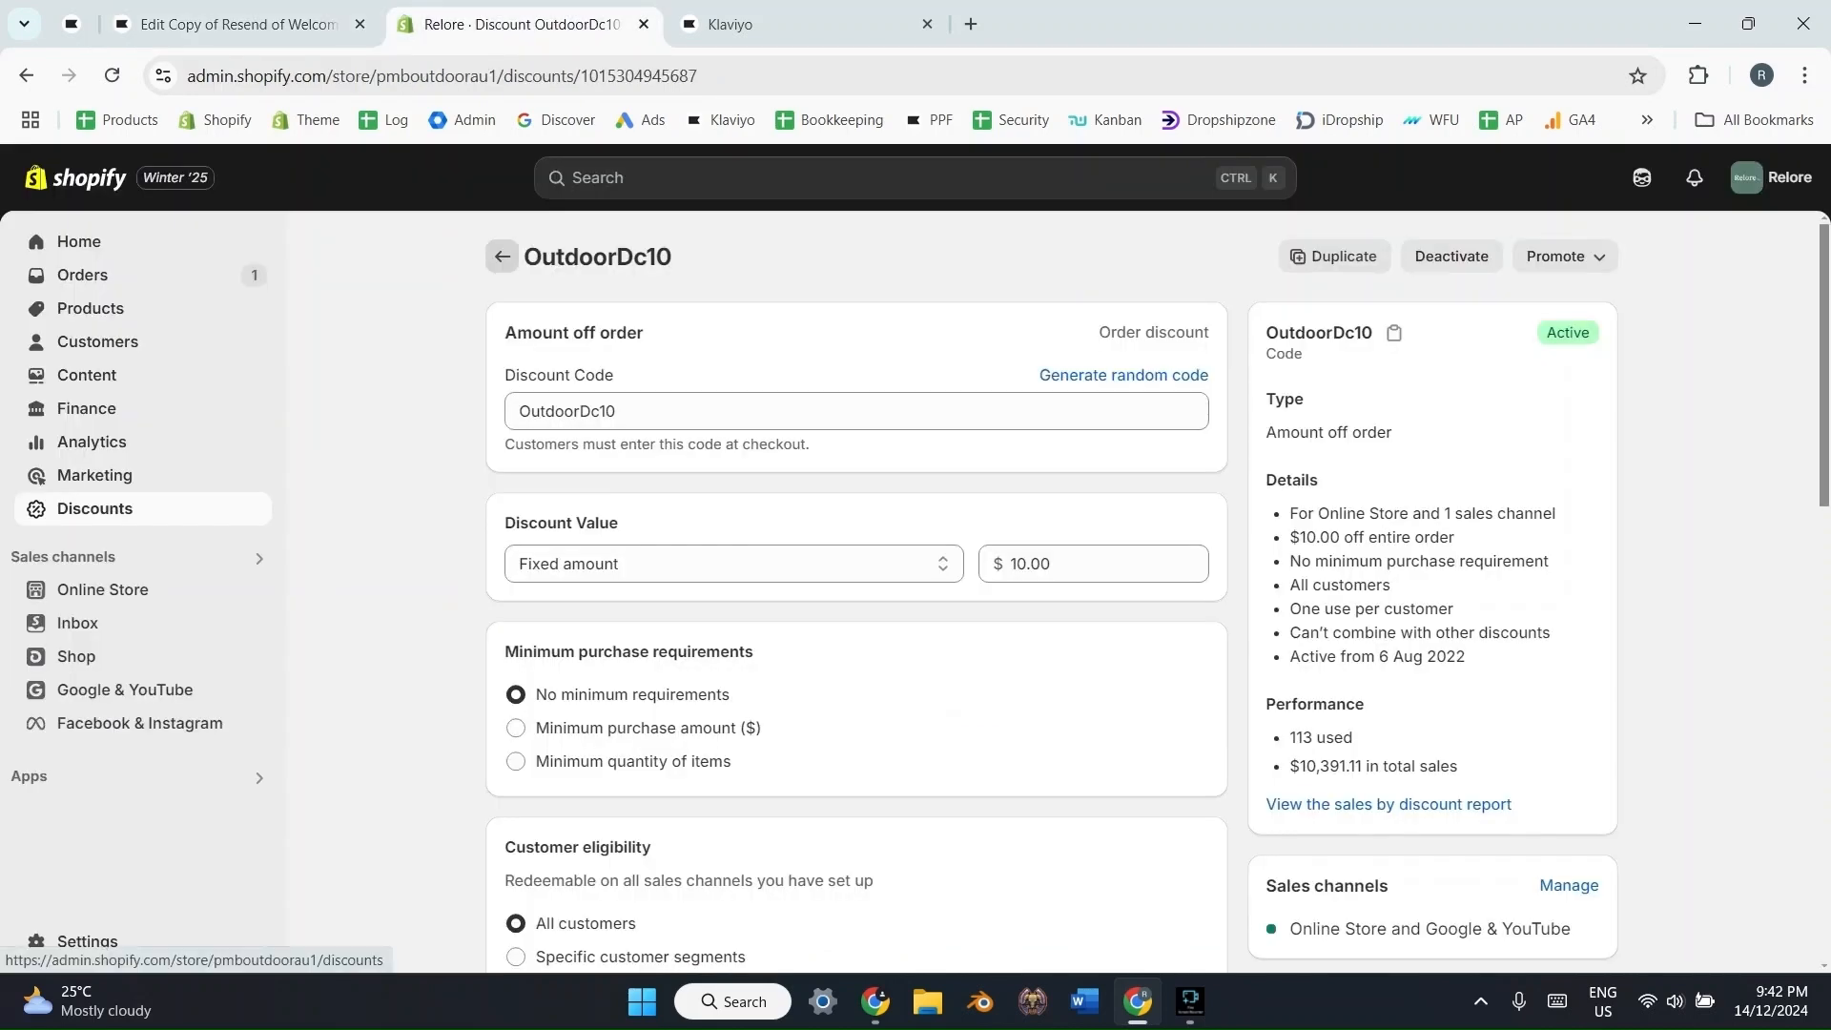
left_click(502, 257)
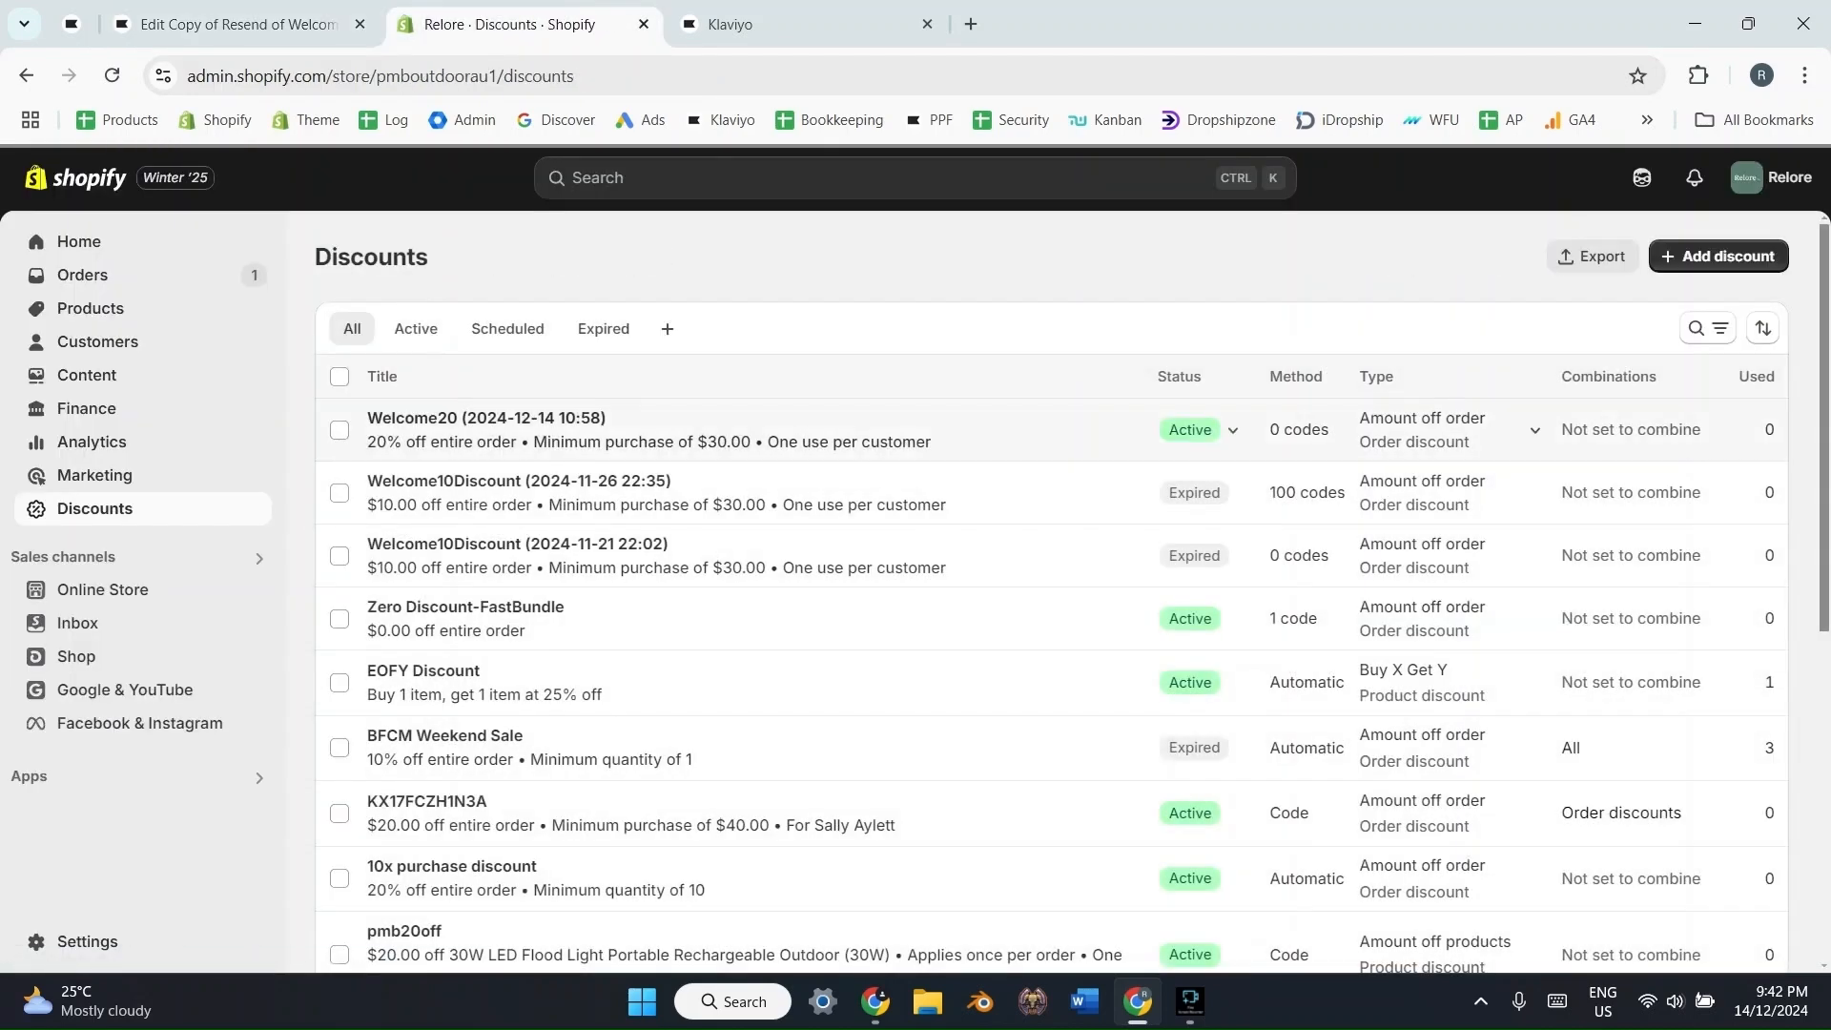
left_click(667, 492)
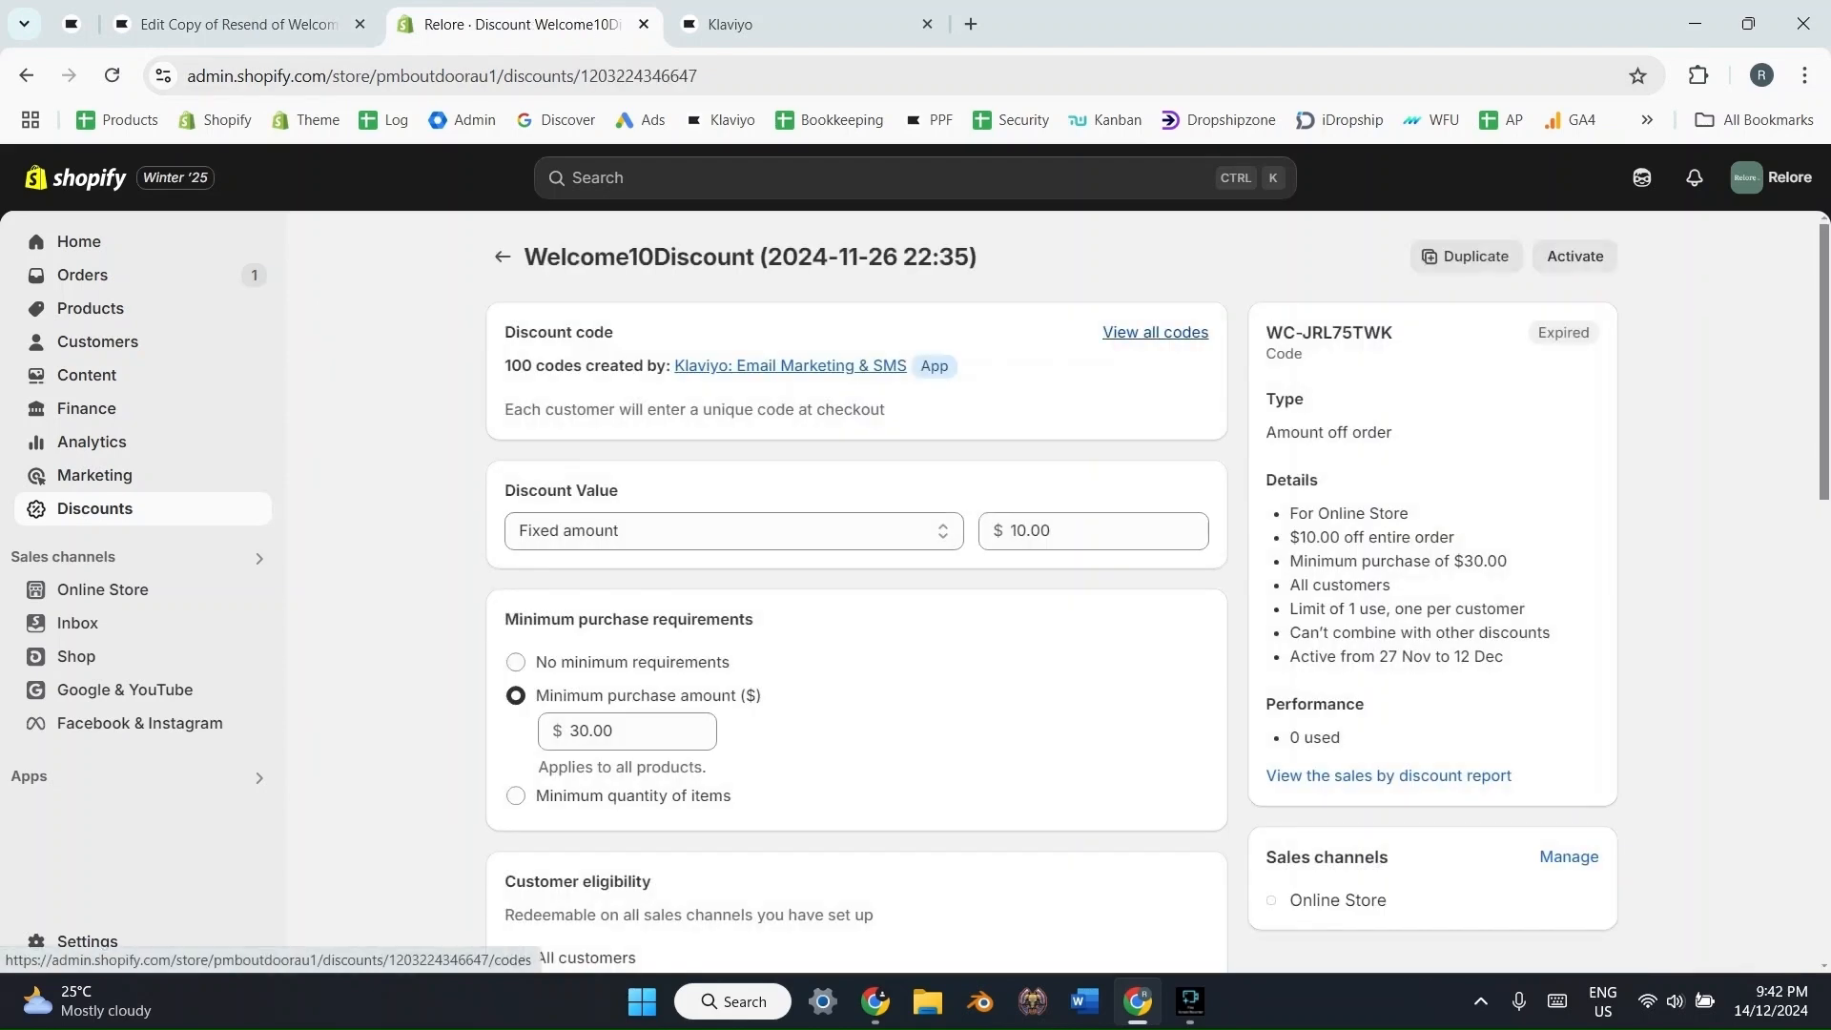
left_click(1155, 332)
scroll(667, 516, "down", 7)
scroll(668, 516, "up", 7)
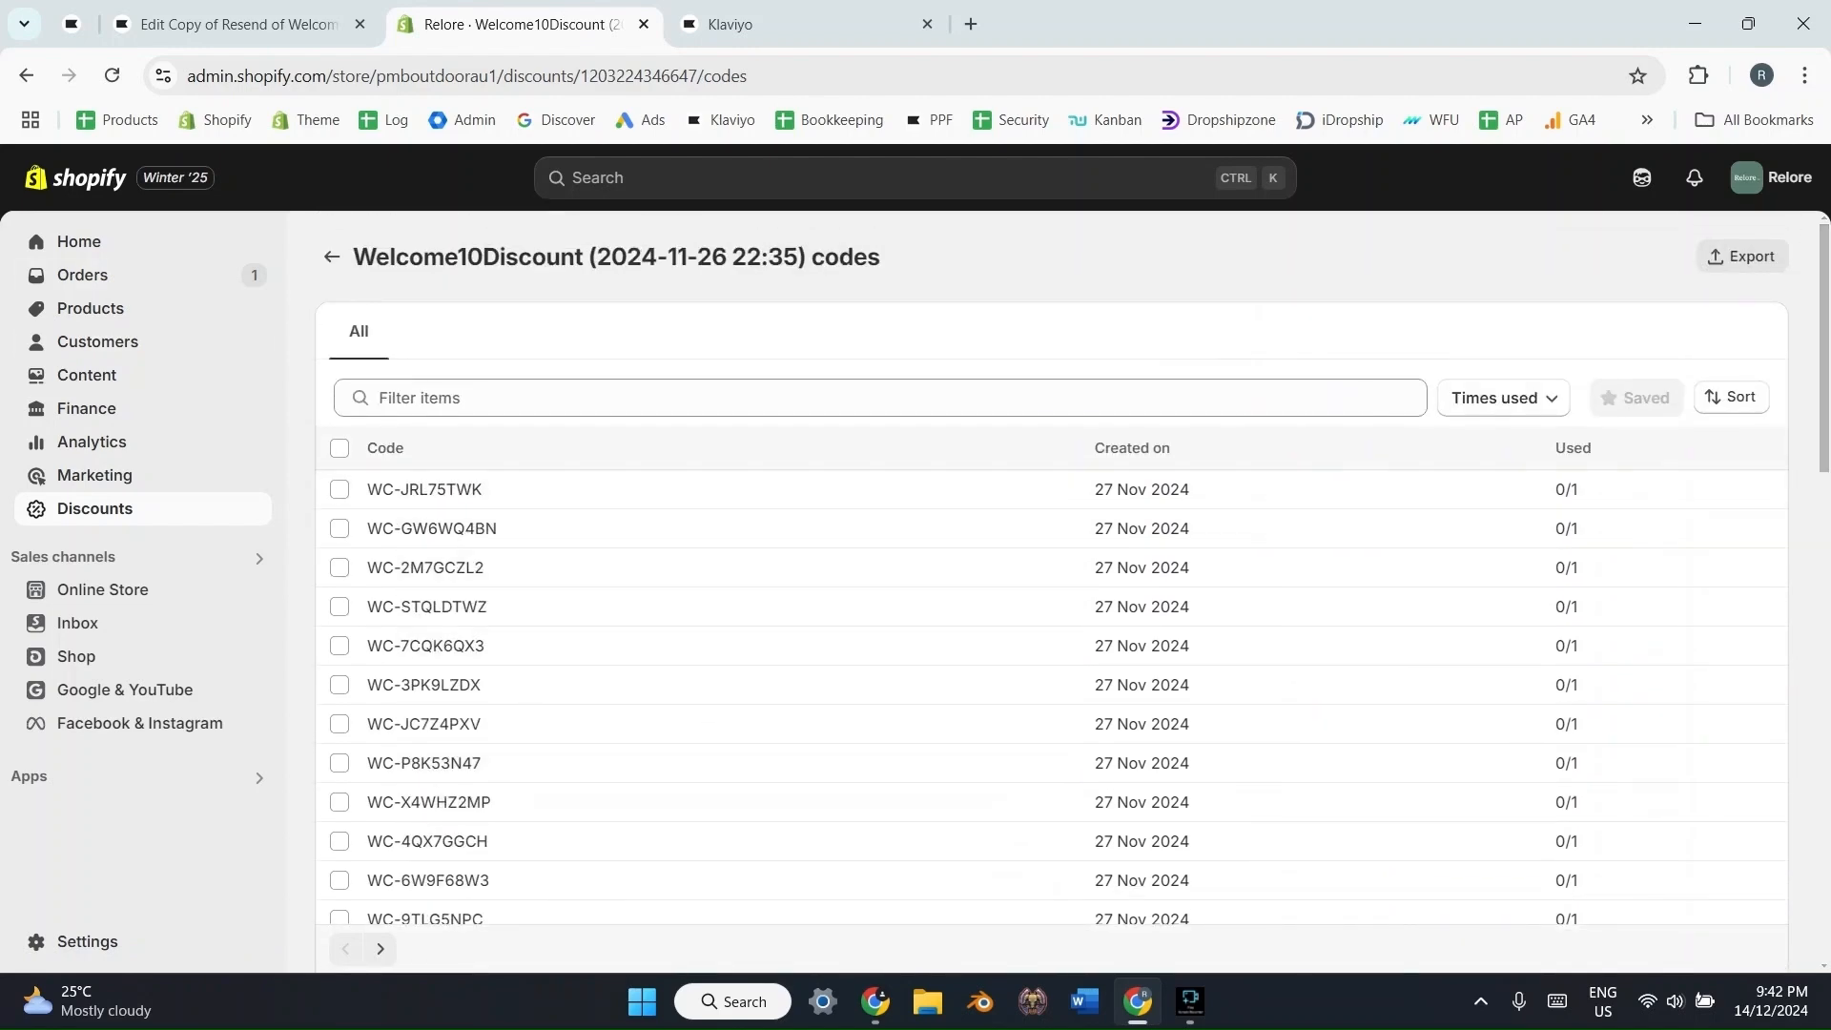
- Return to Shopify's full discounts list to review the Welcome20 entry, and switch back to the Klaviyo email editor
left_click(331, 257)
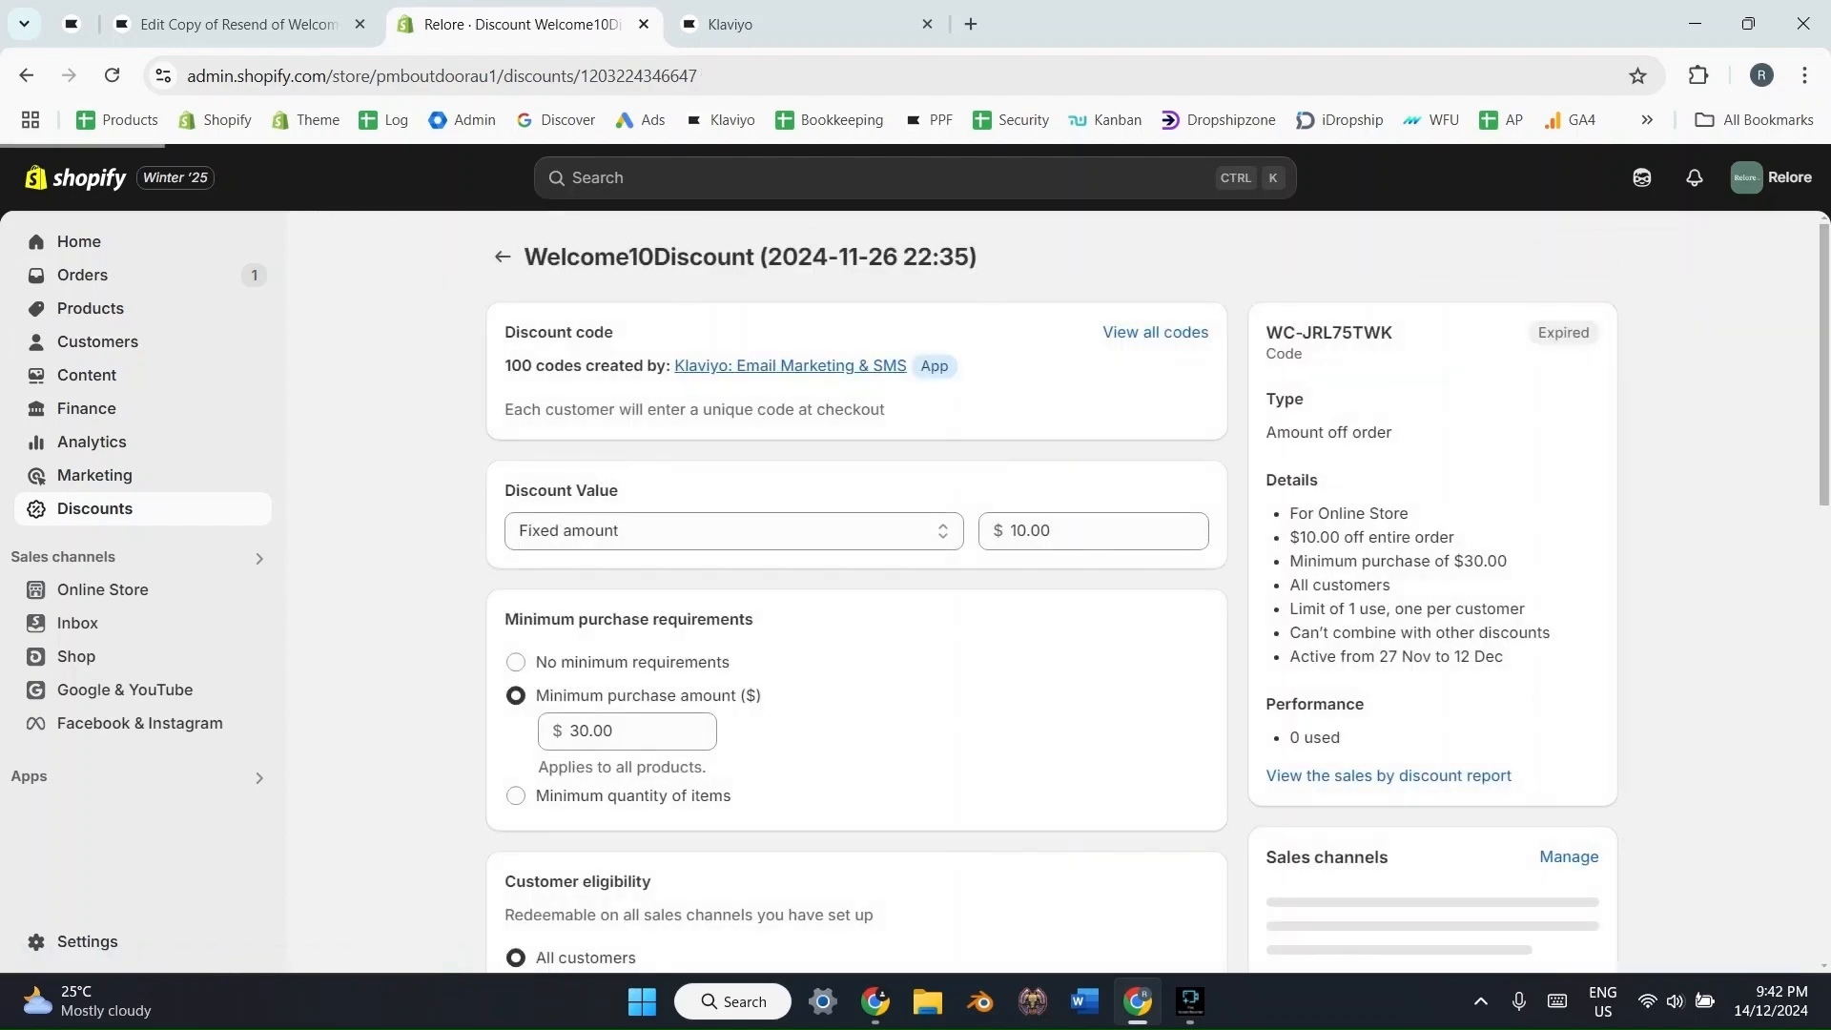
left_click(501, 254)
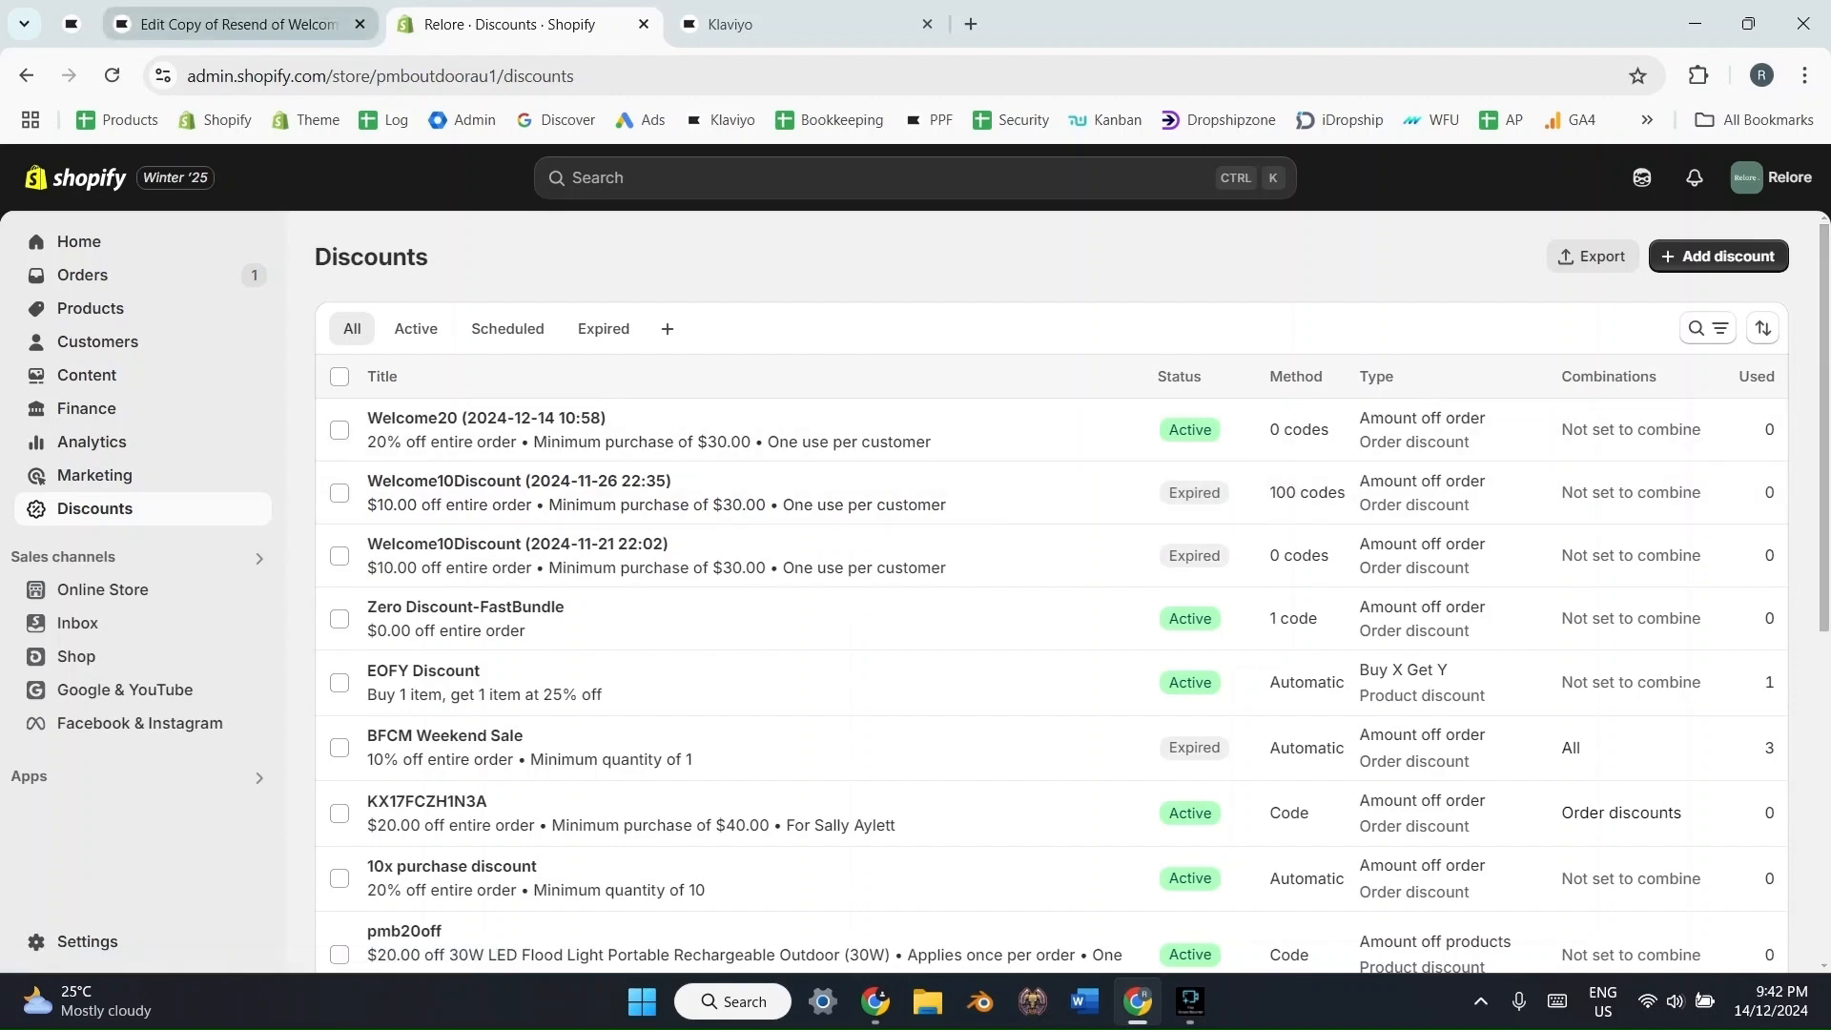
left_click(239, 24)
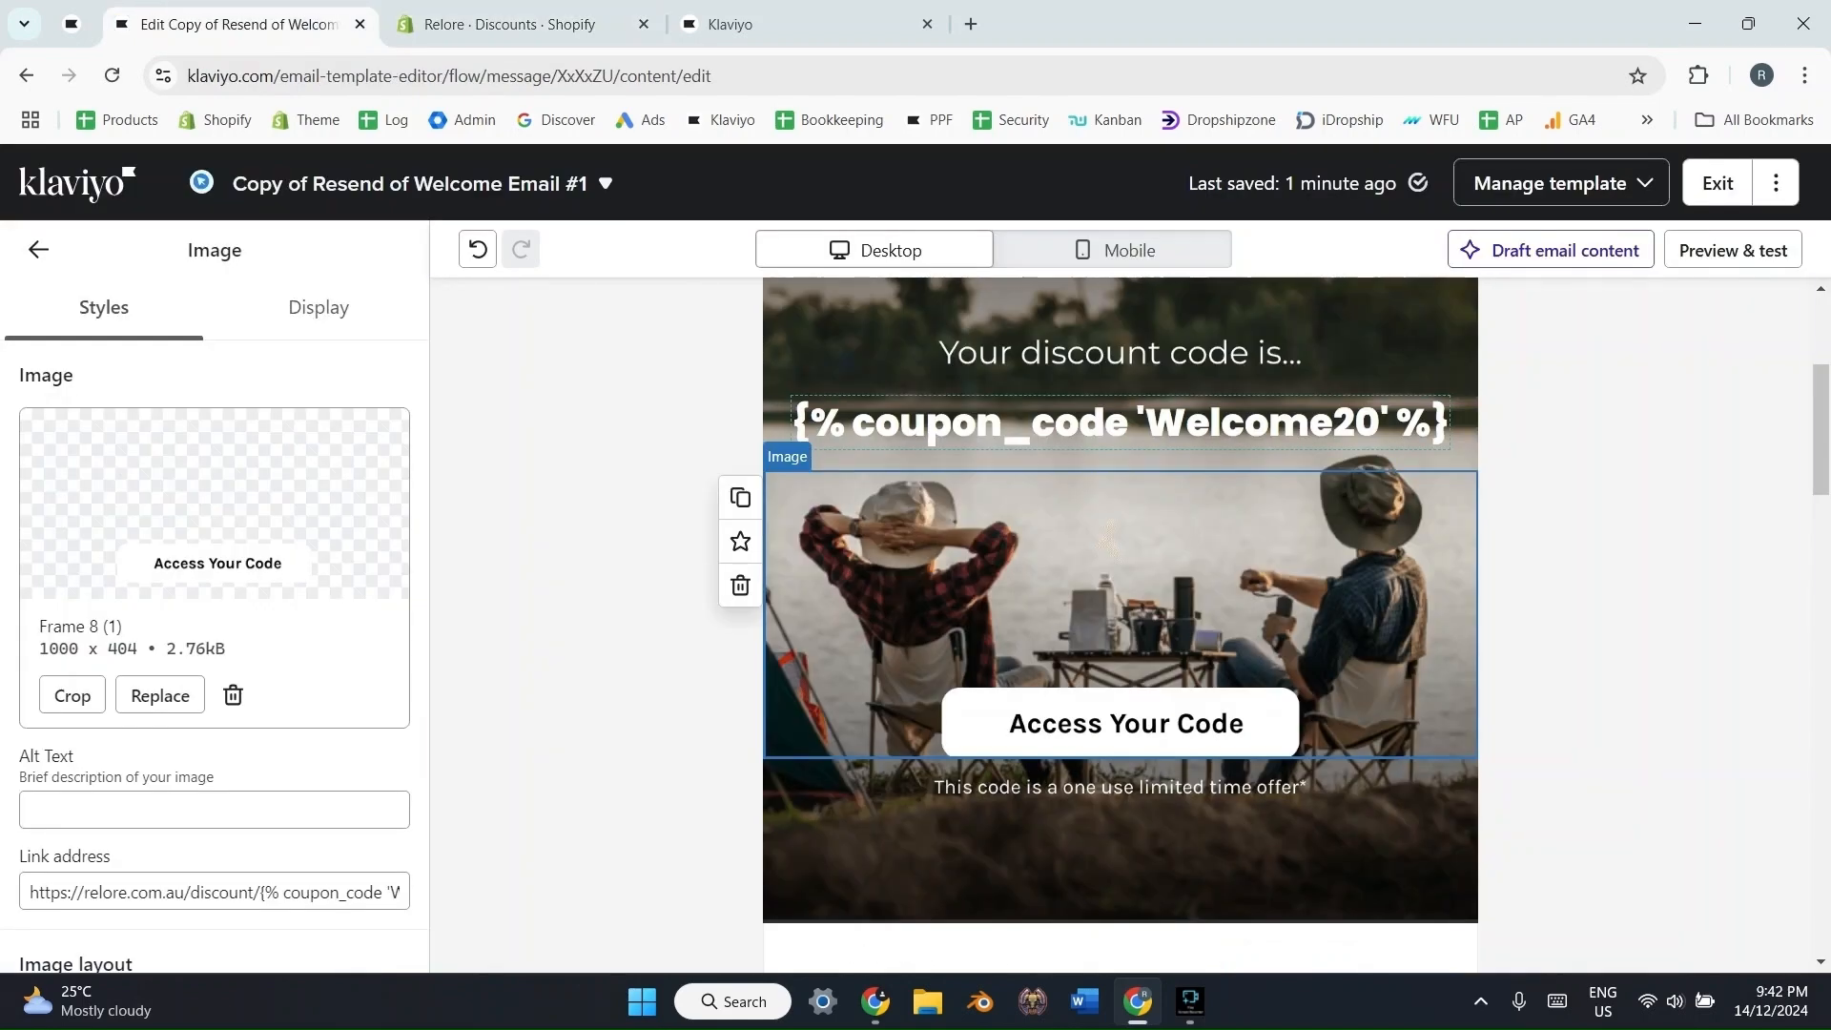